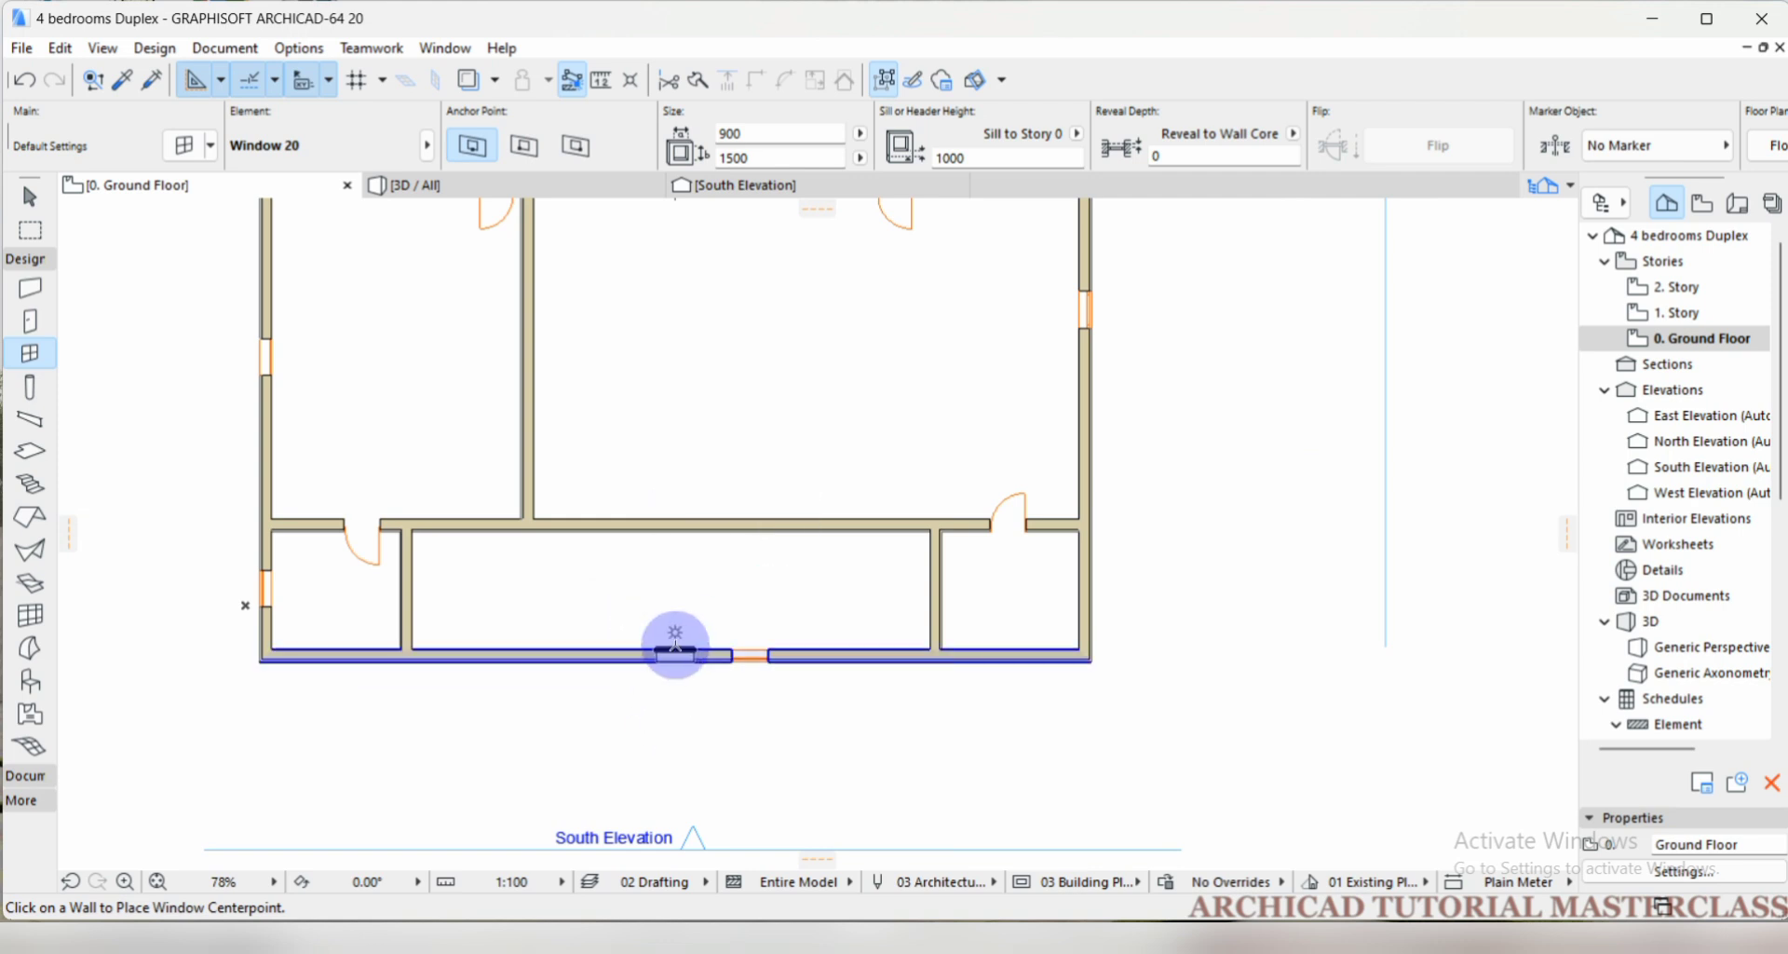
scroll(688, 655, up, 3)
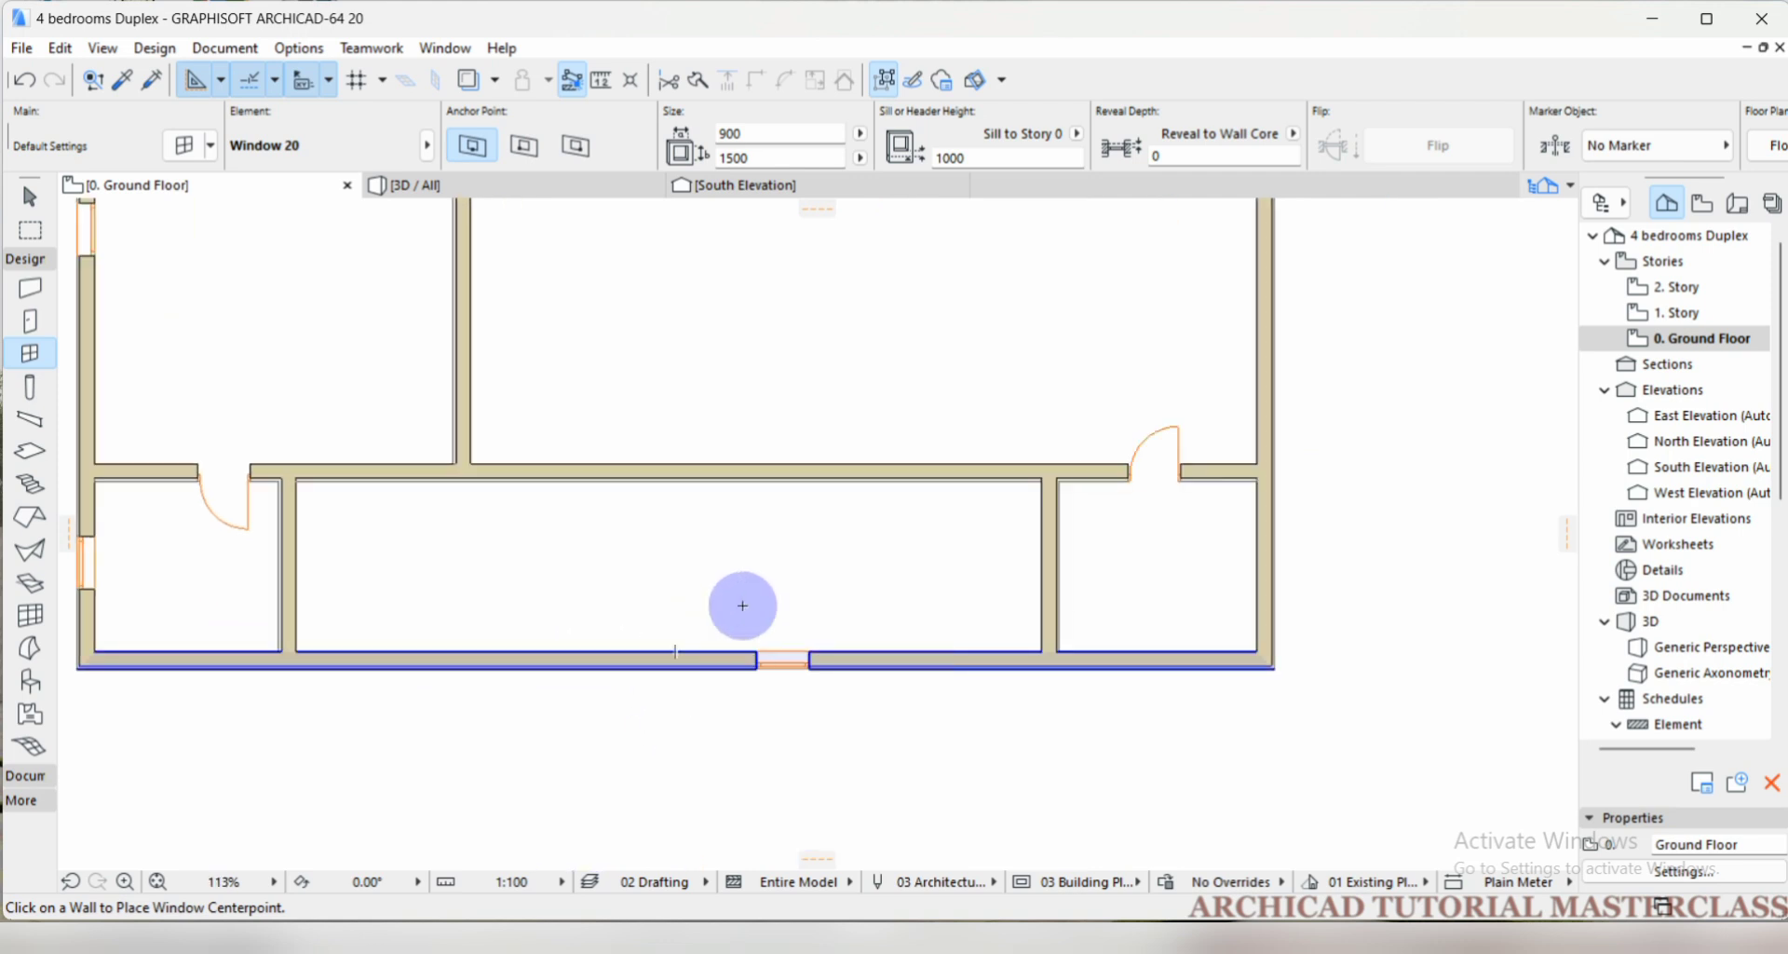
scroll(740, 610, down, 2)
scroll(604, 655, up, 3)
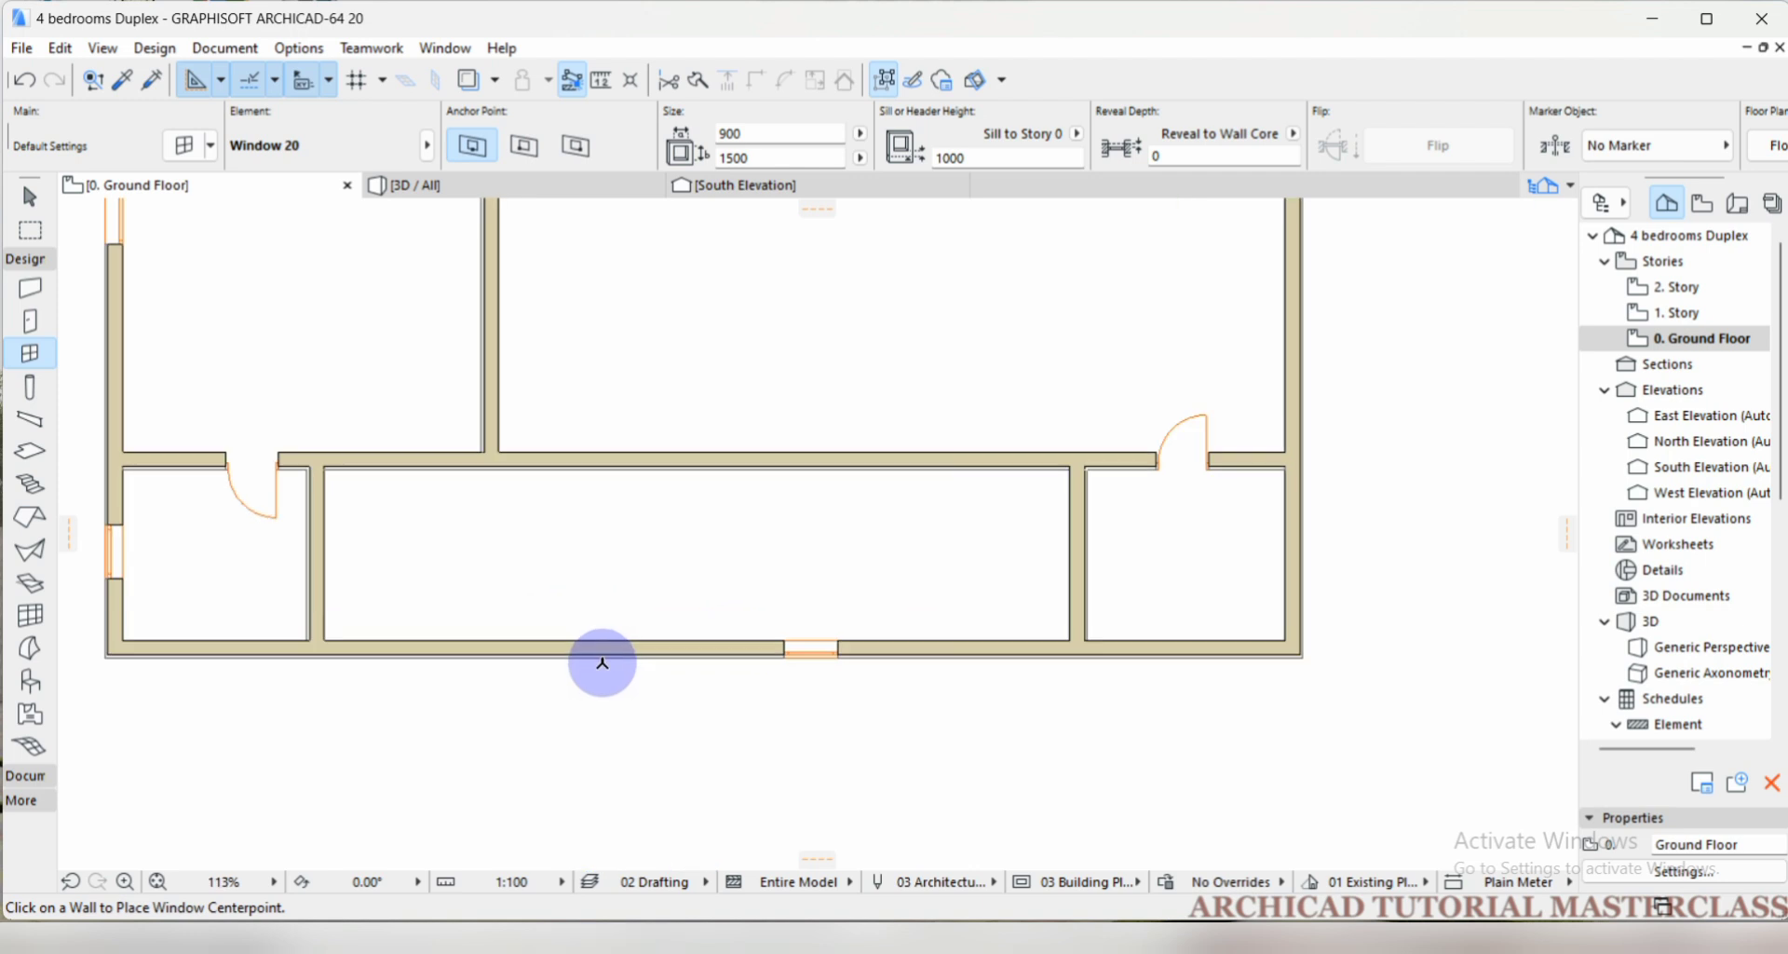
scroll(759, 663, down, 2)
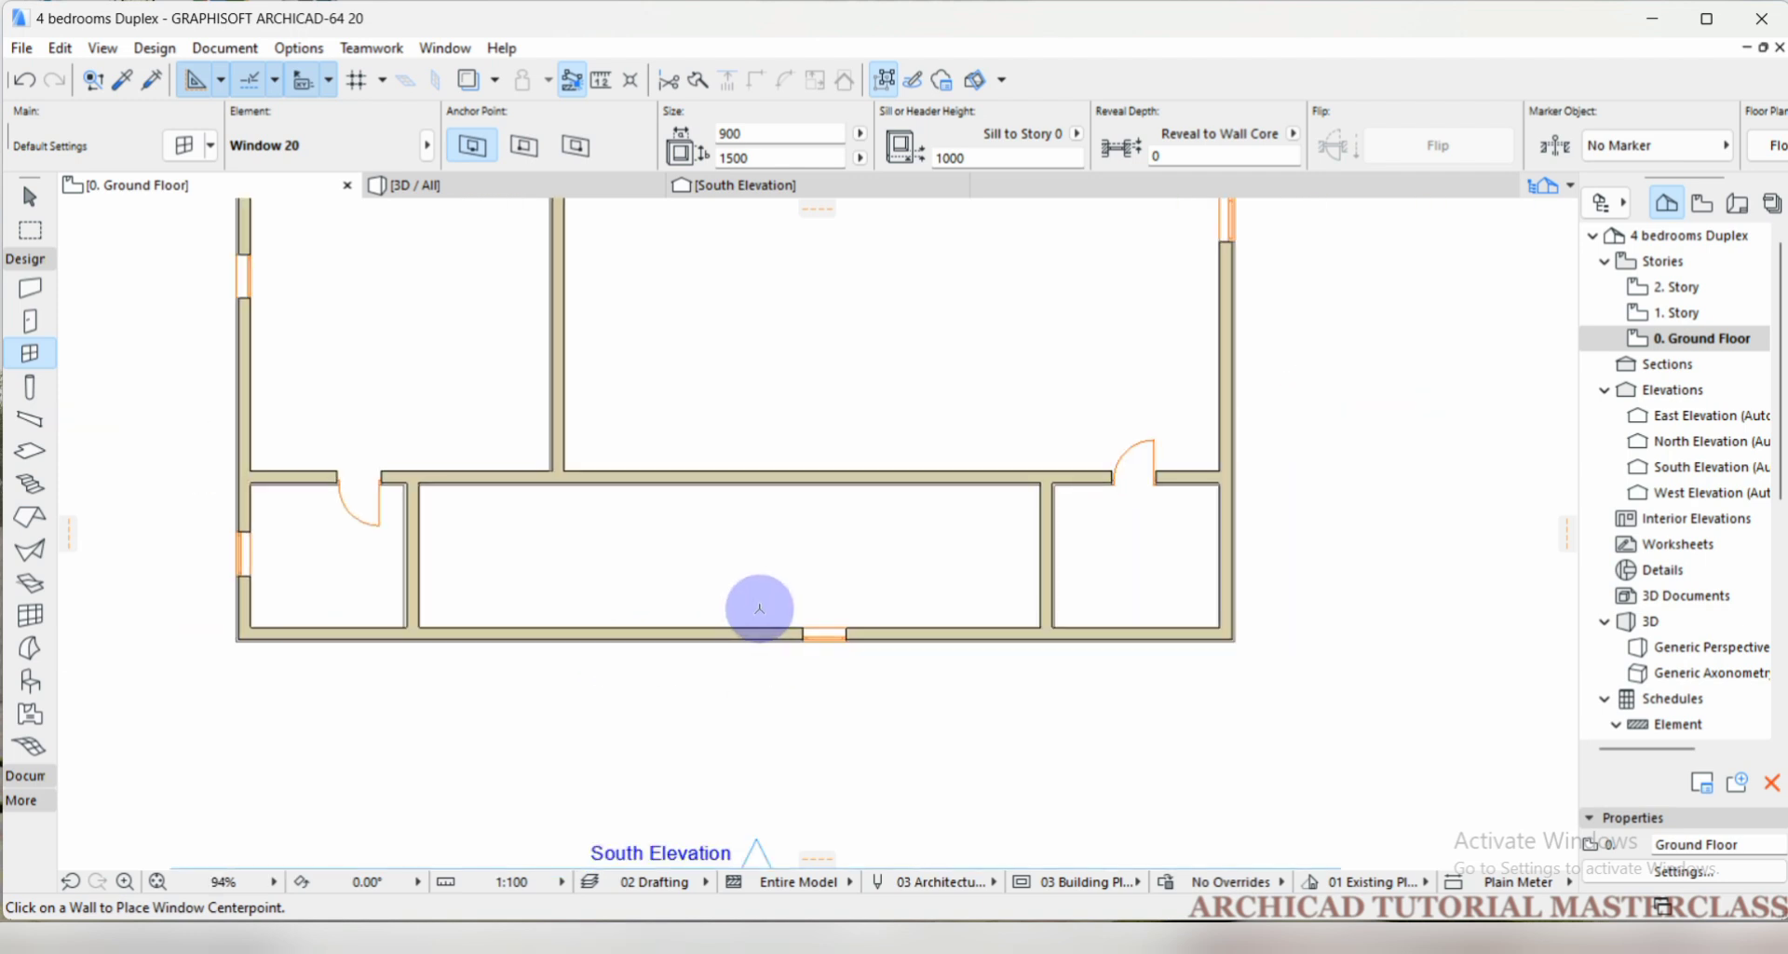
scroll(687, 654, up, 3)
scroll(688, 654, down, 2)
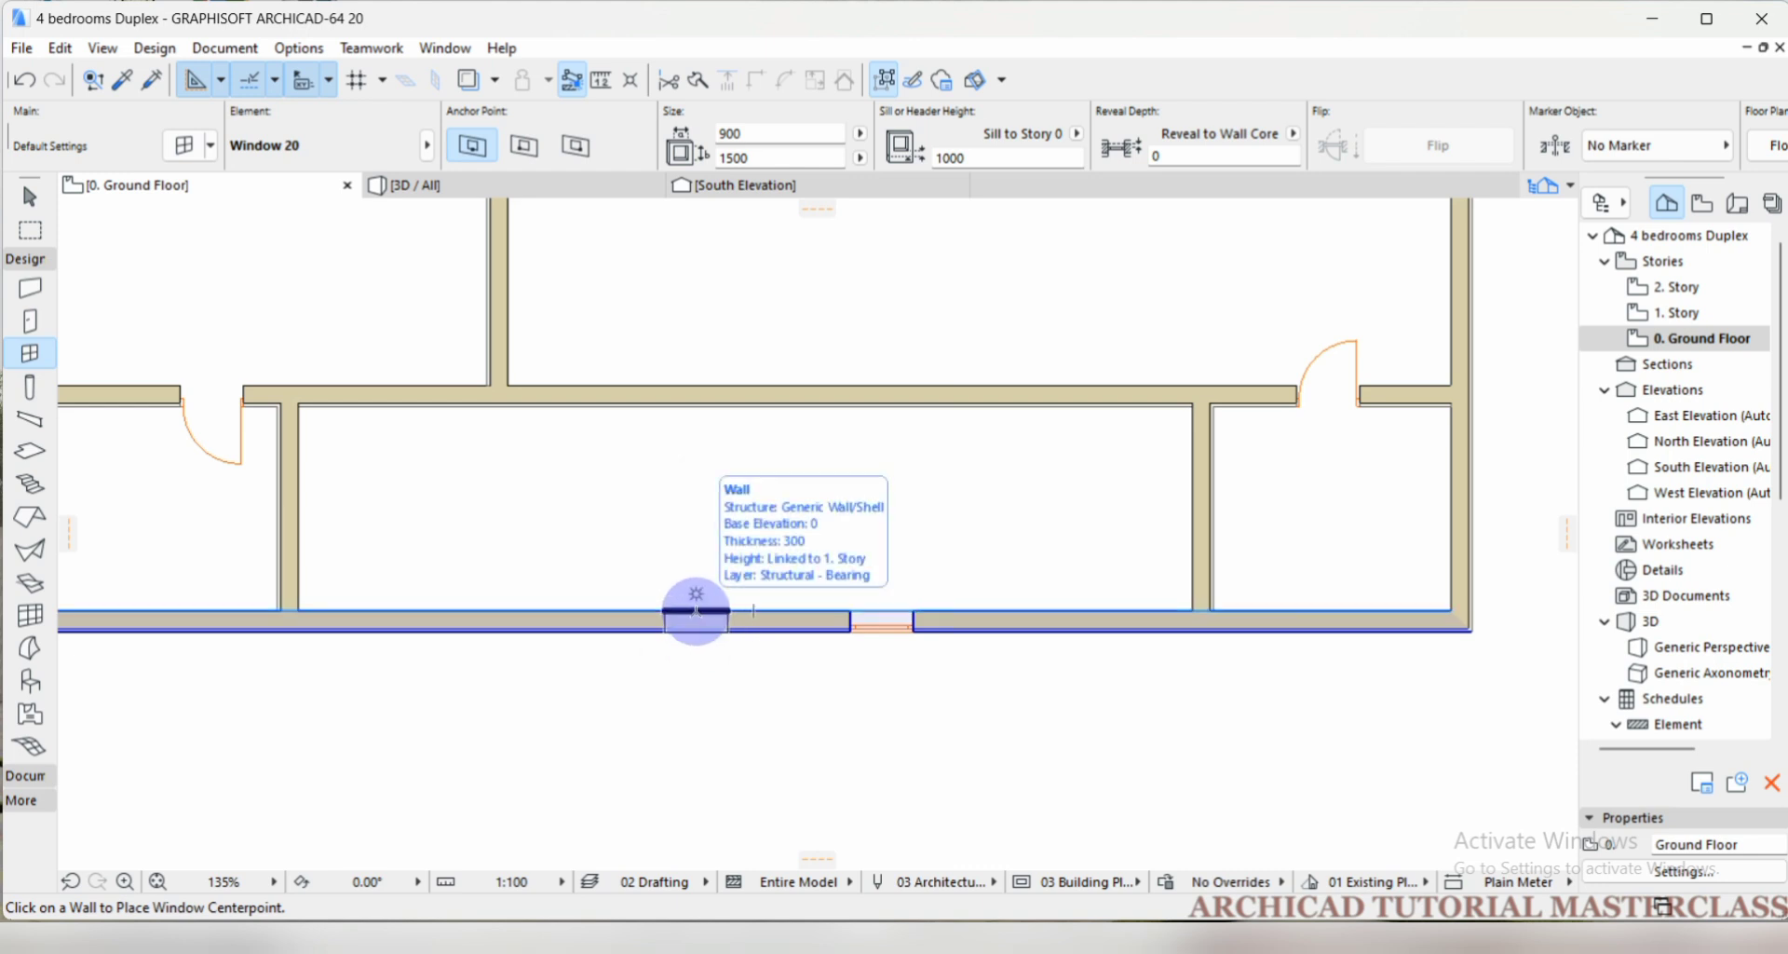
scroll(710, 618, down, 3)
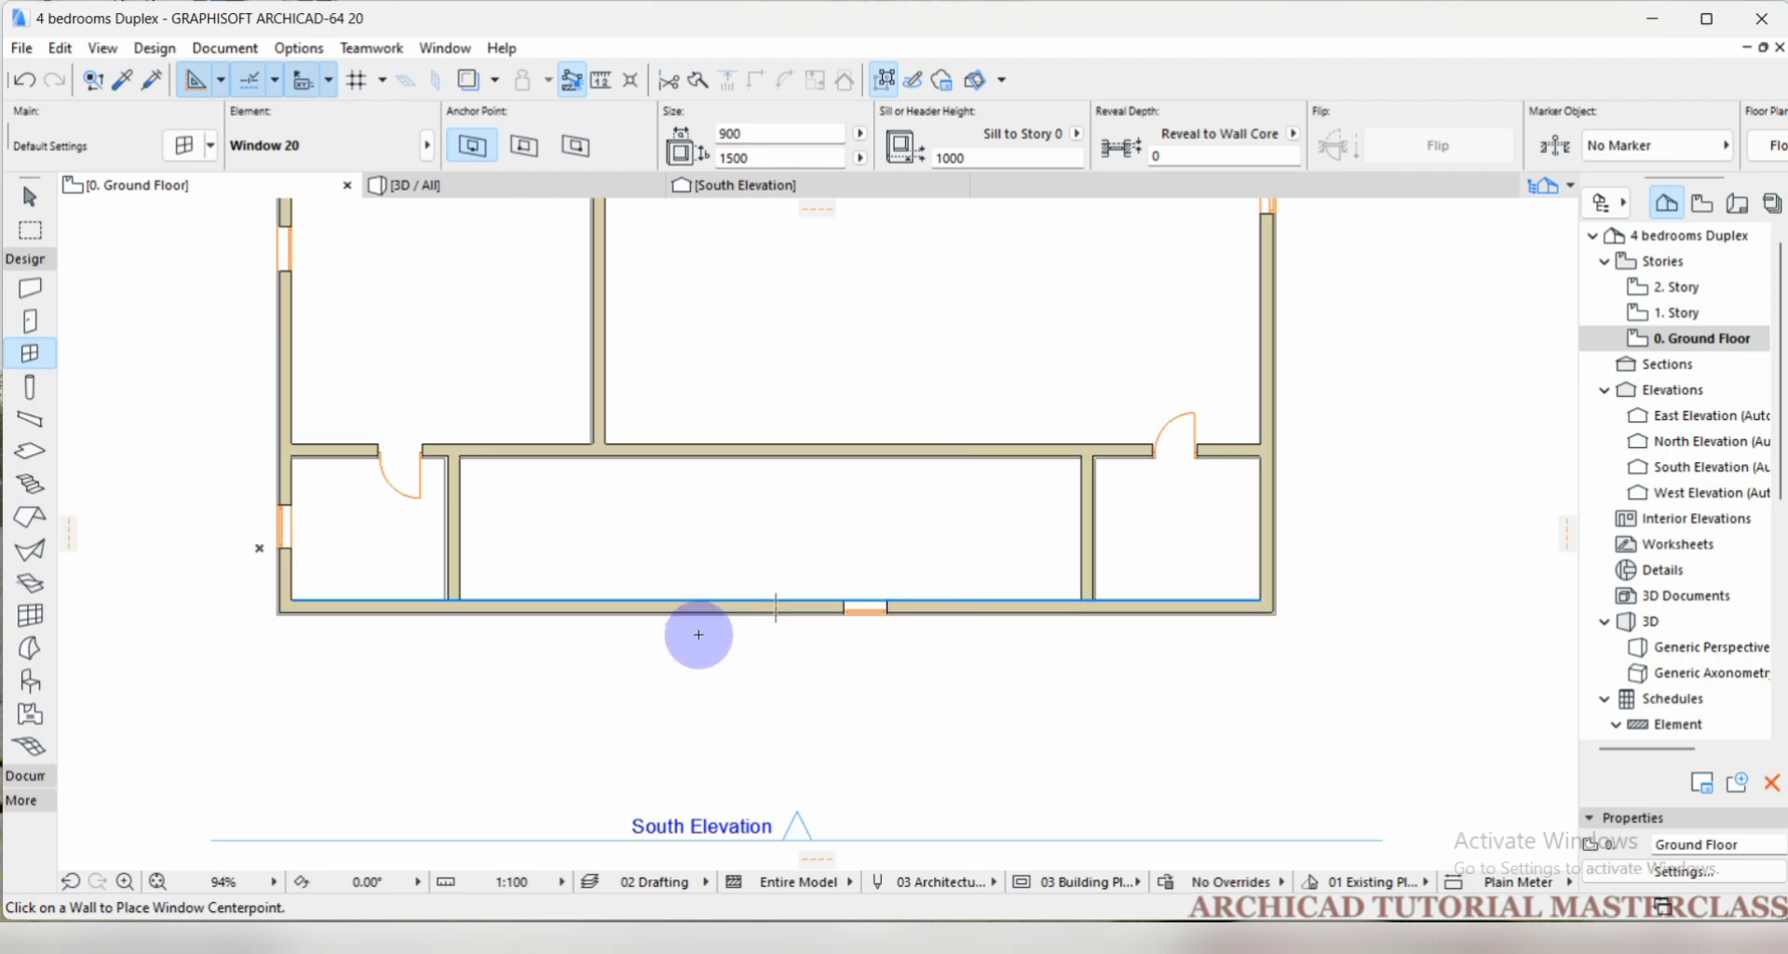
key(shift)
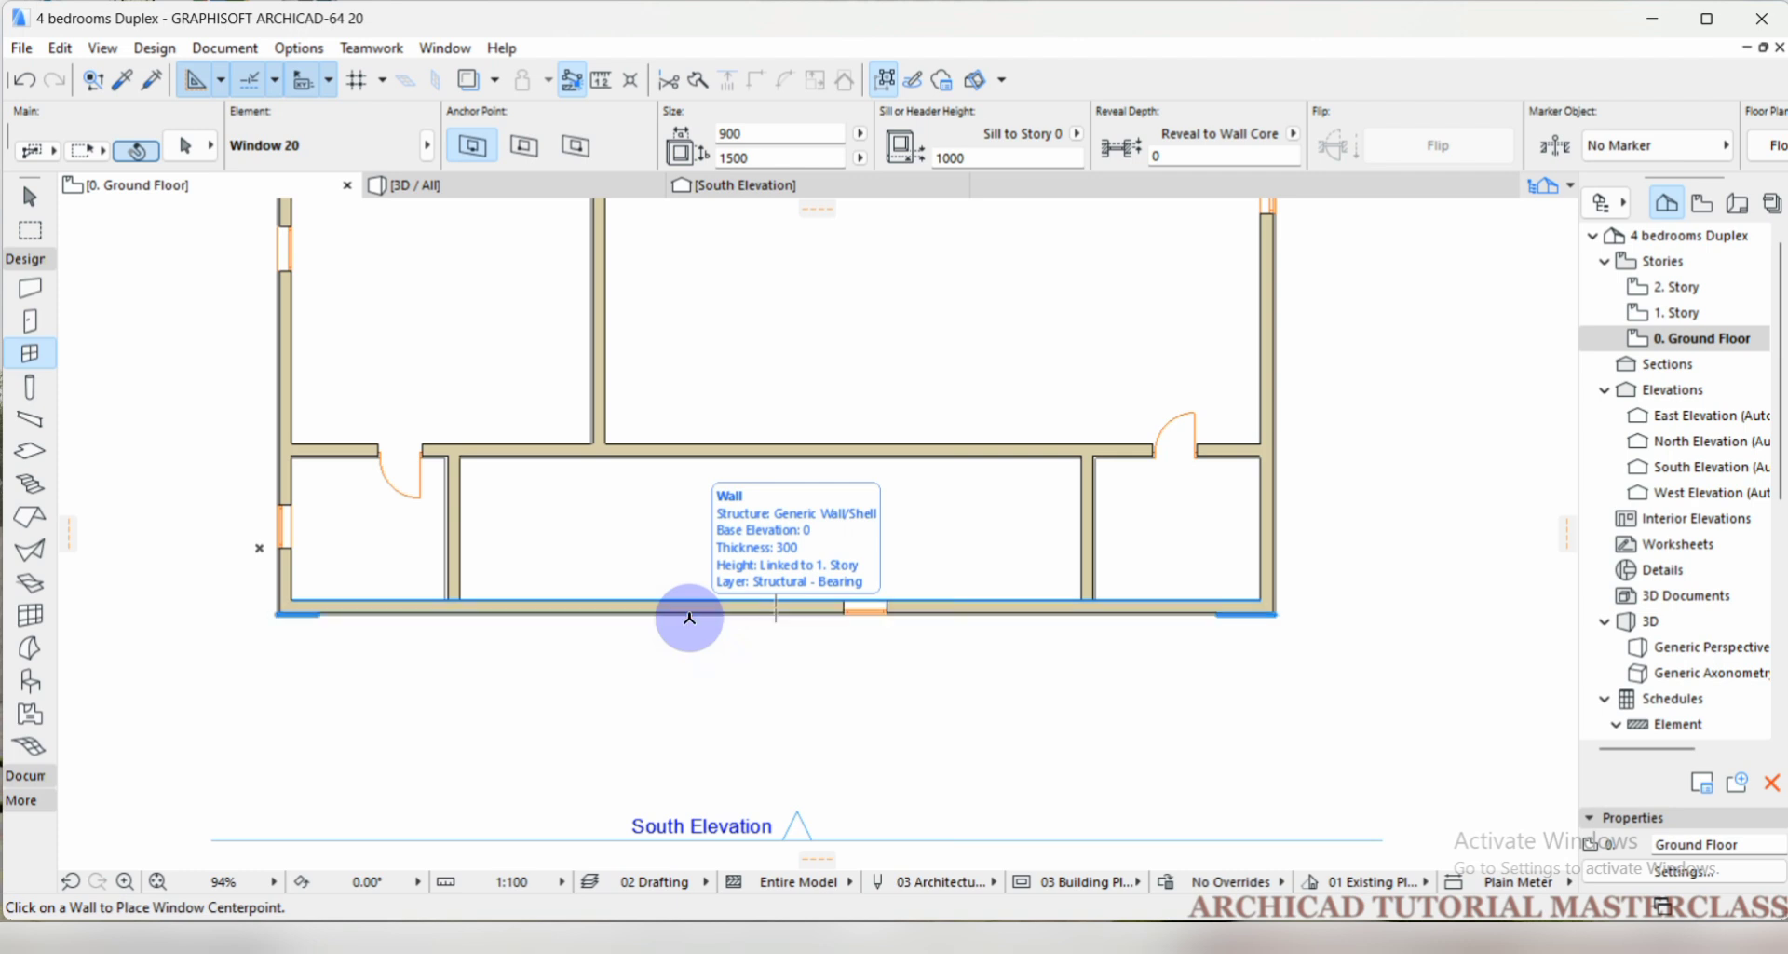
scroll(750, 544, down, 1)
scroll(756, 596, up, 1)
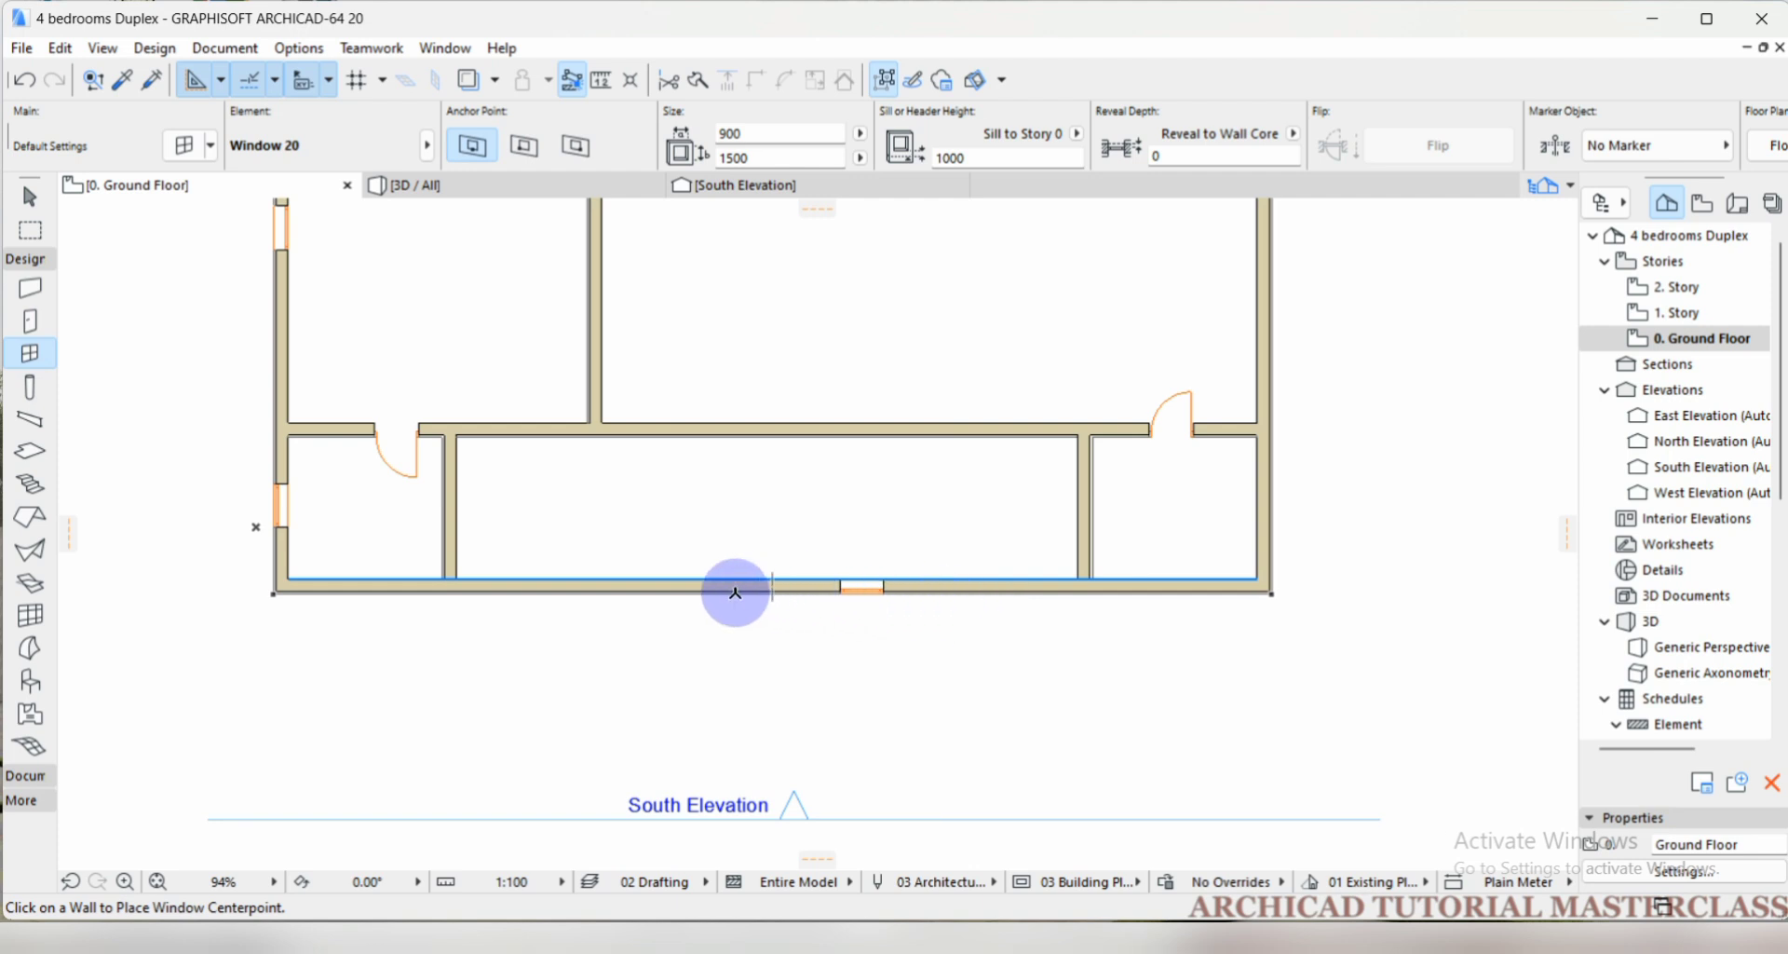
shift+click(665, 592)
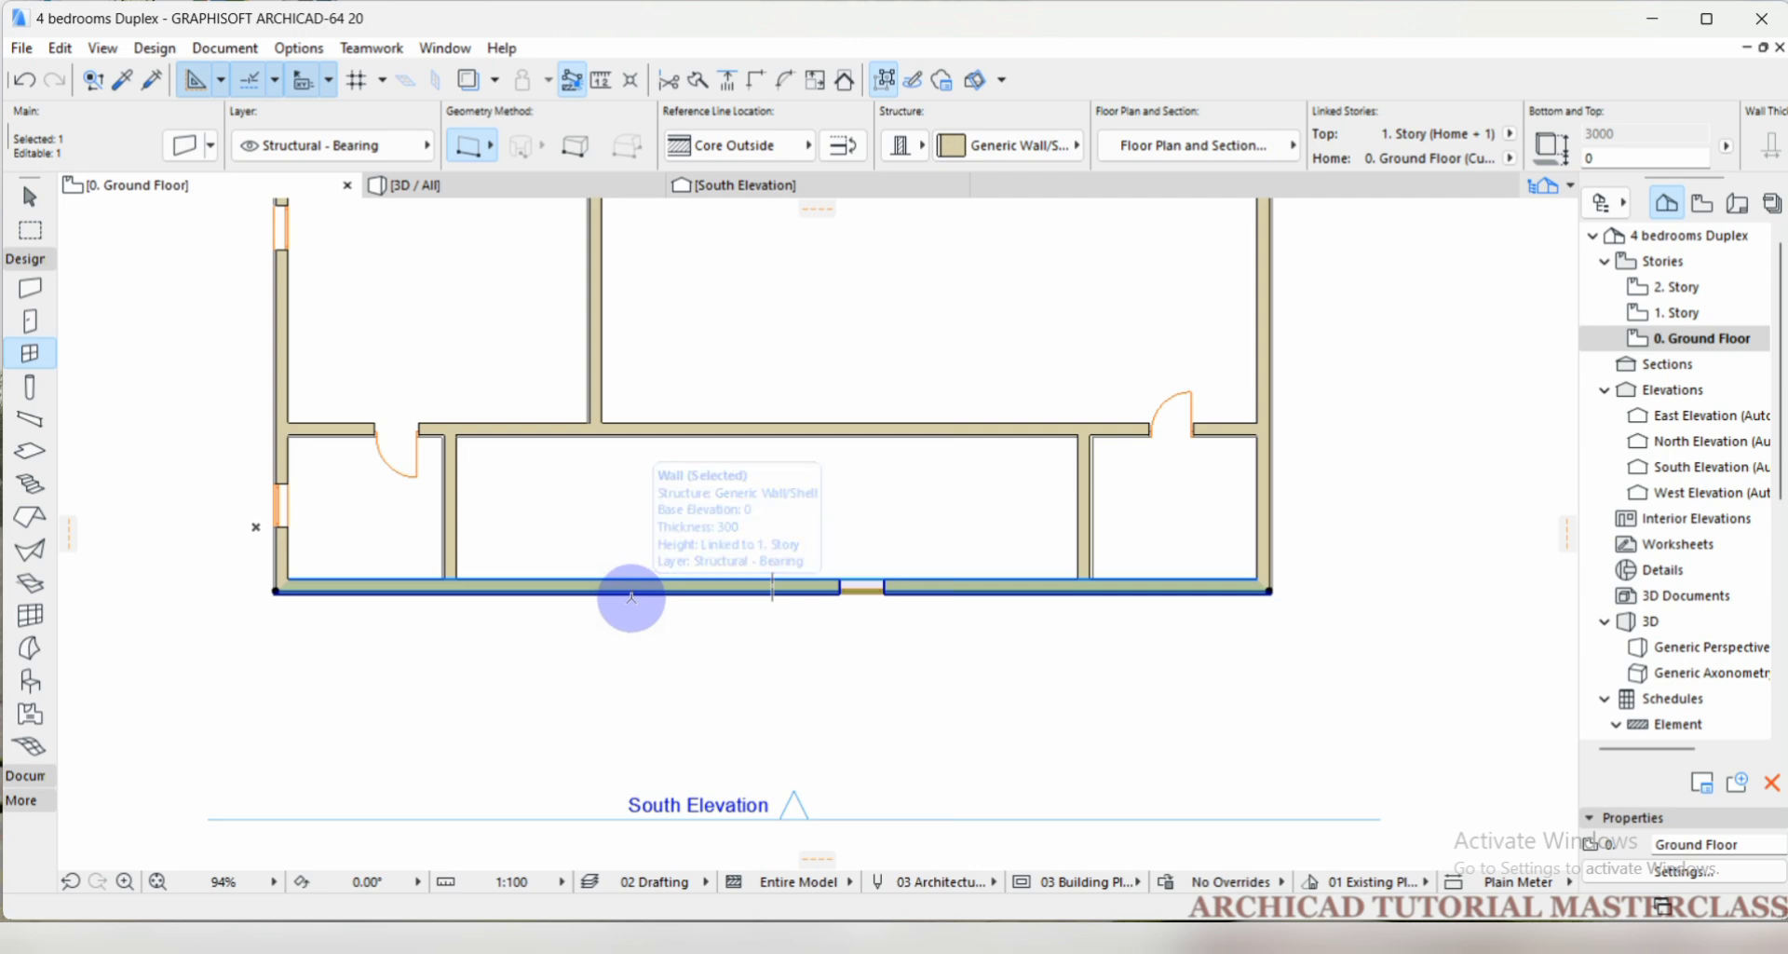
scroll(642, 621, up, 1)
scroll(644, 552, down, 1)
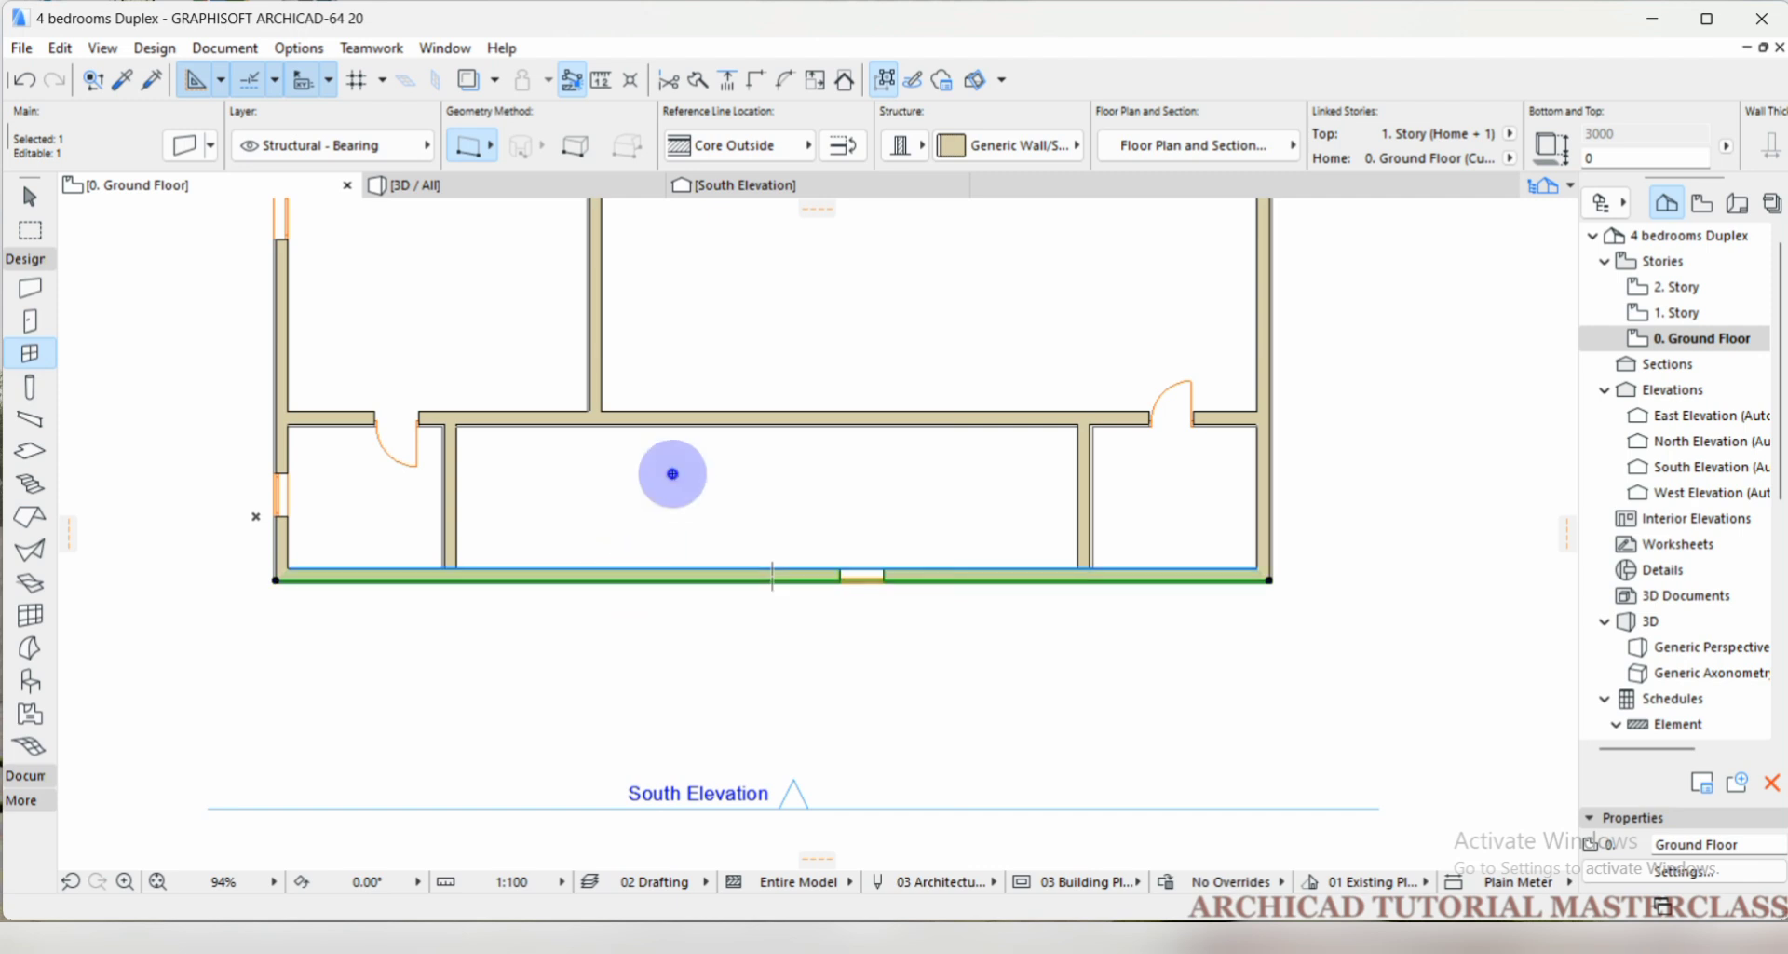
key(Escape)
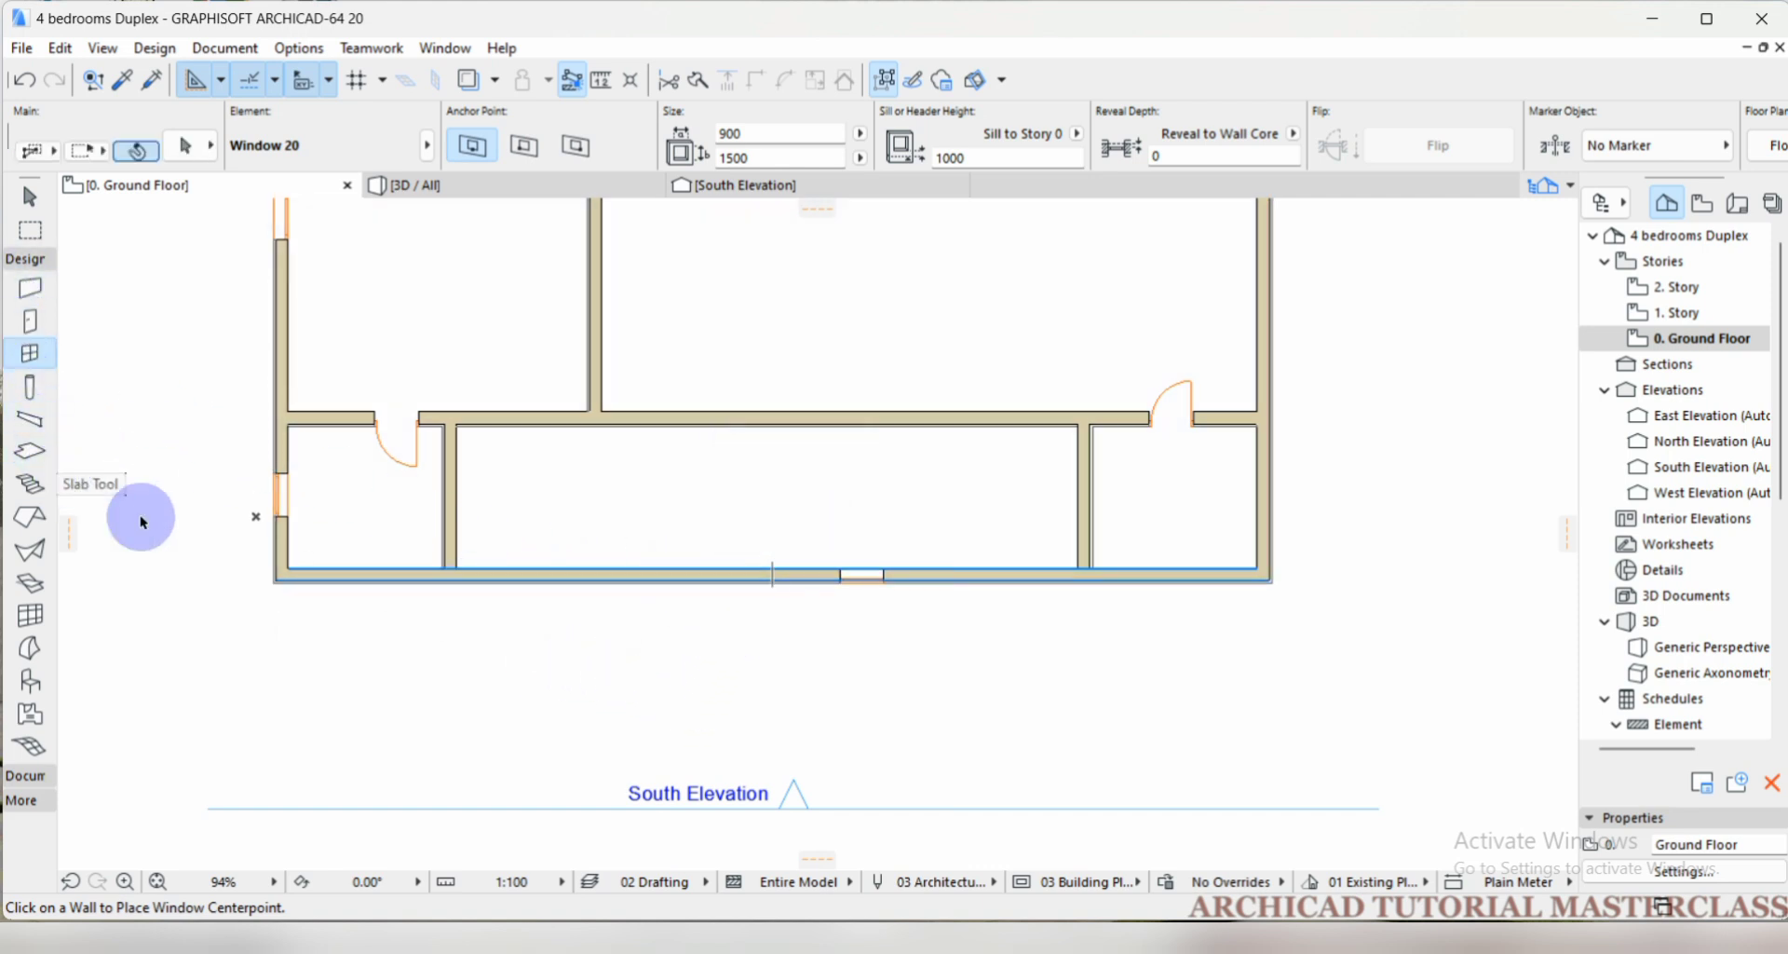
shift+click(717, 584)
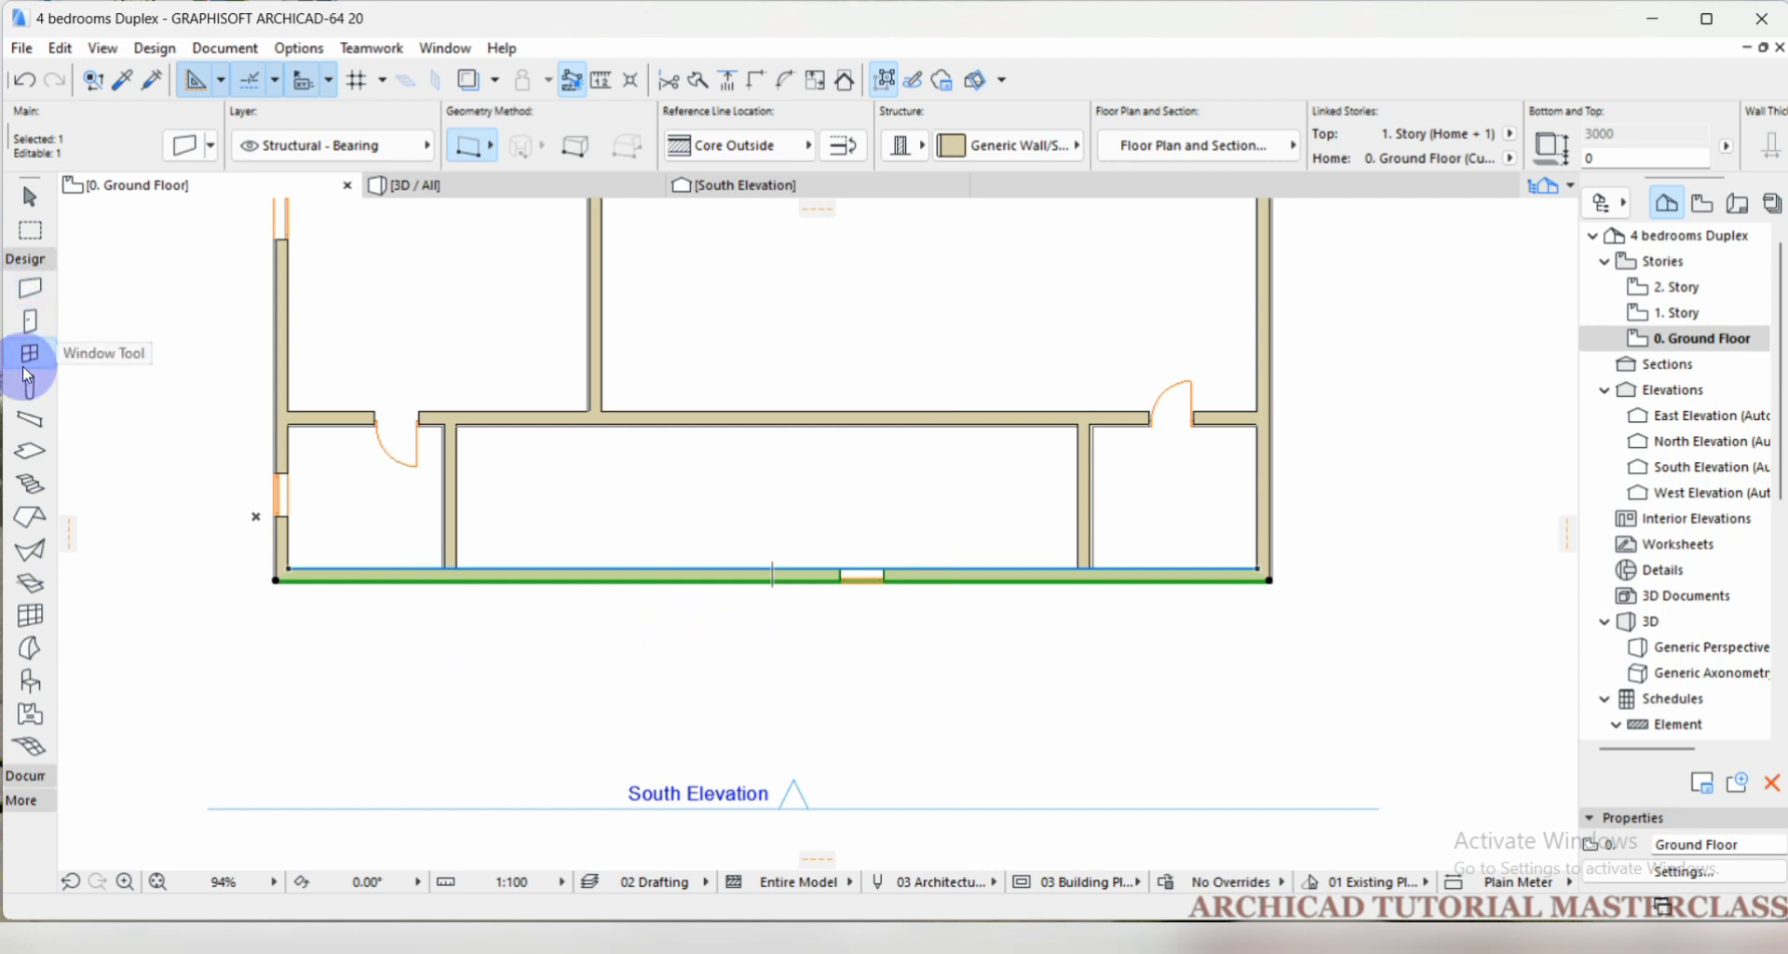
click(232, 555)
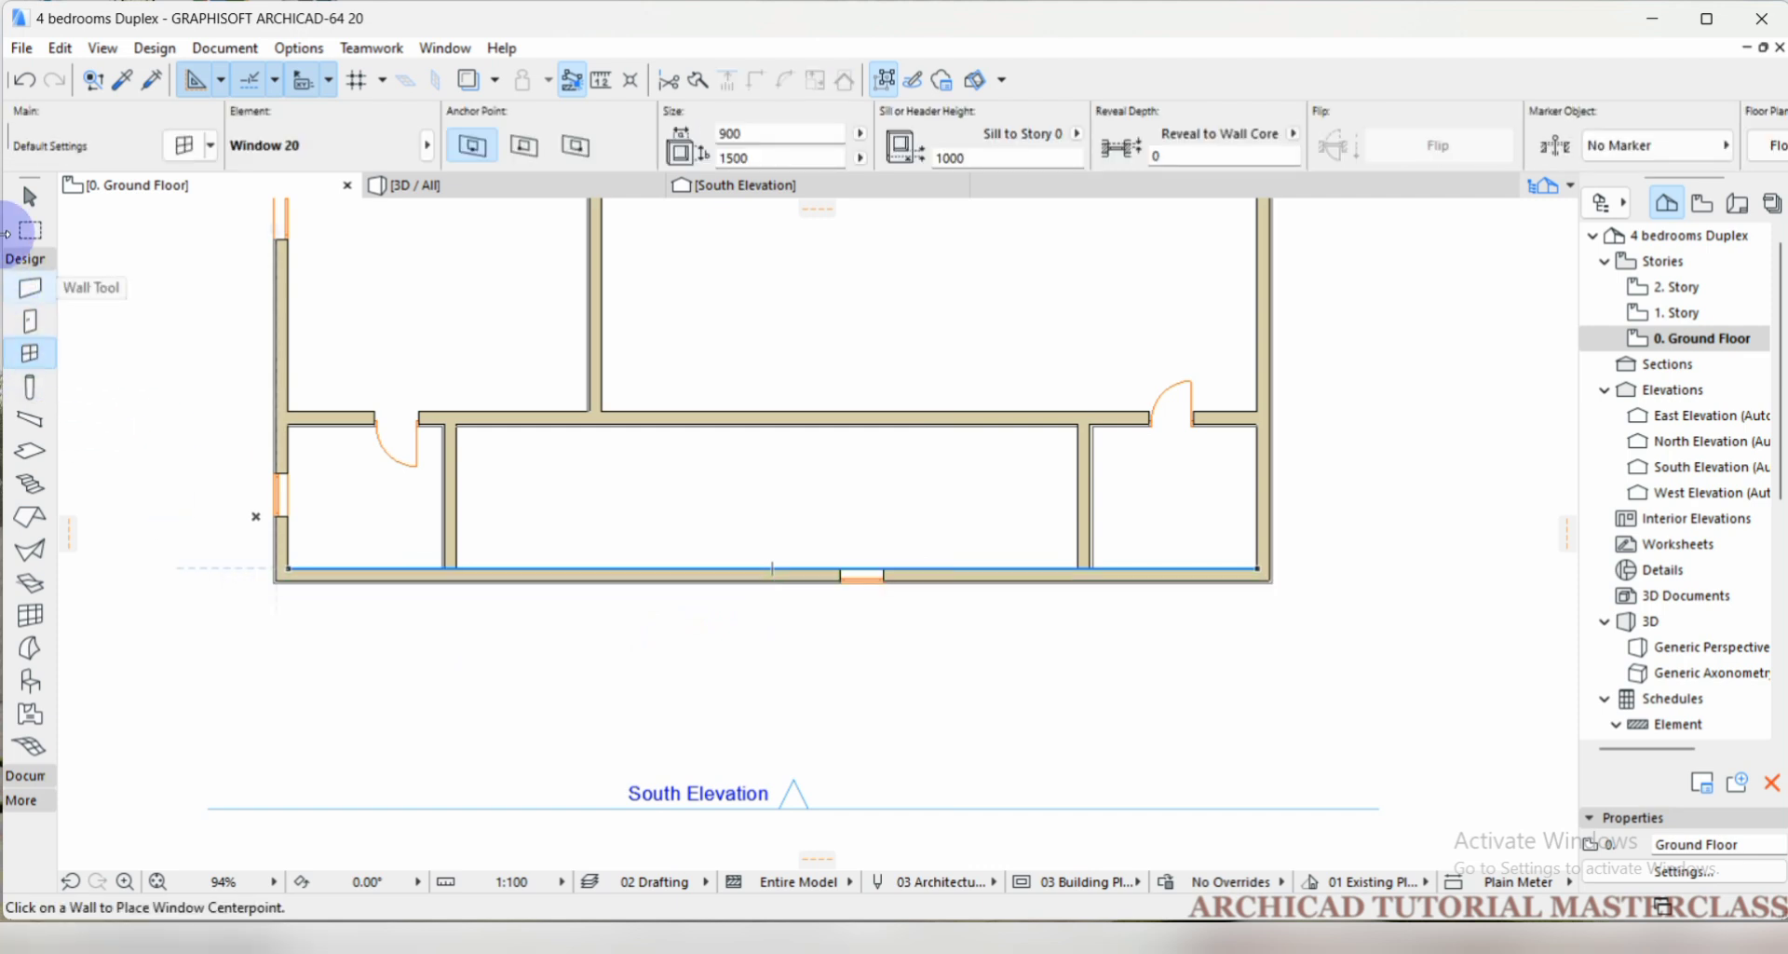
Drag a copy of the south exterior wall, including its window, outward by a distance of 1000 at an angle of 90°.
click(28, 194)
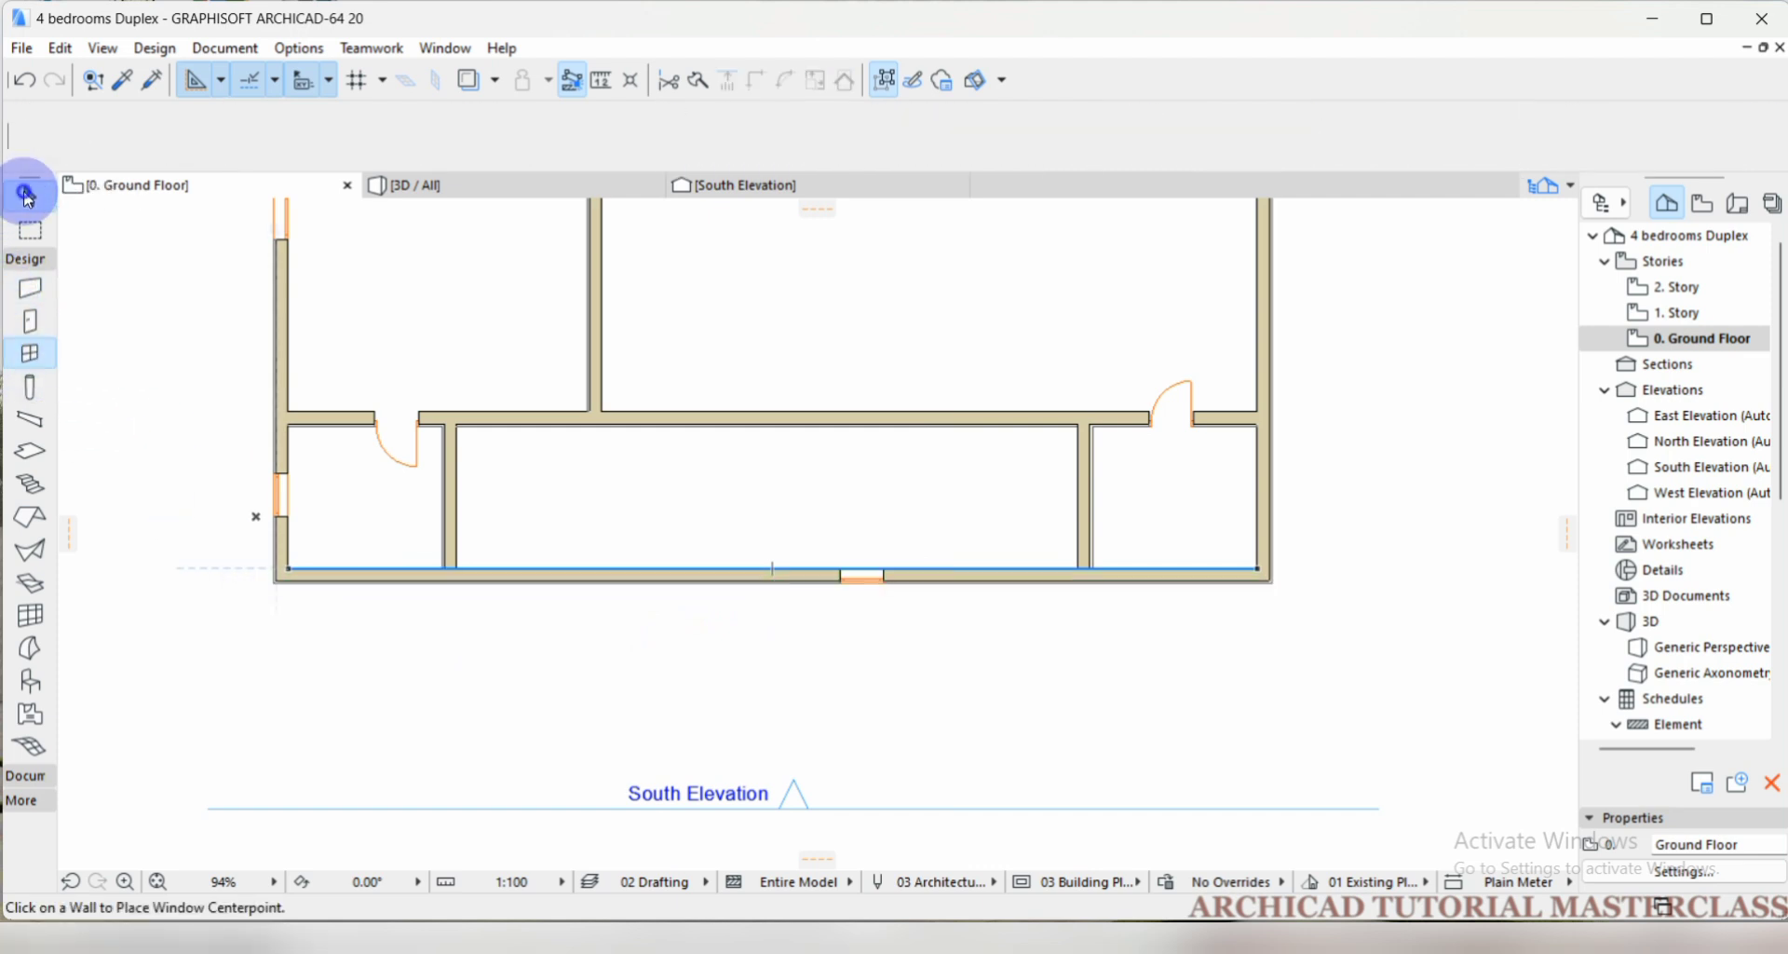
click(671, 583)
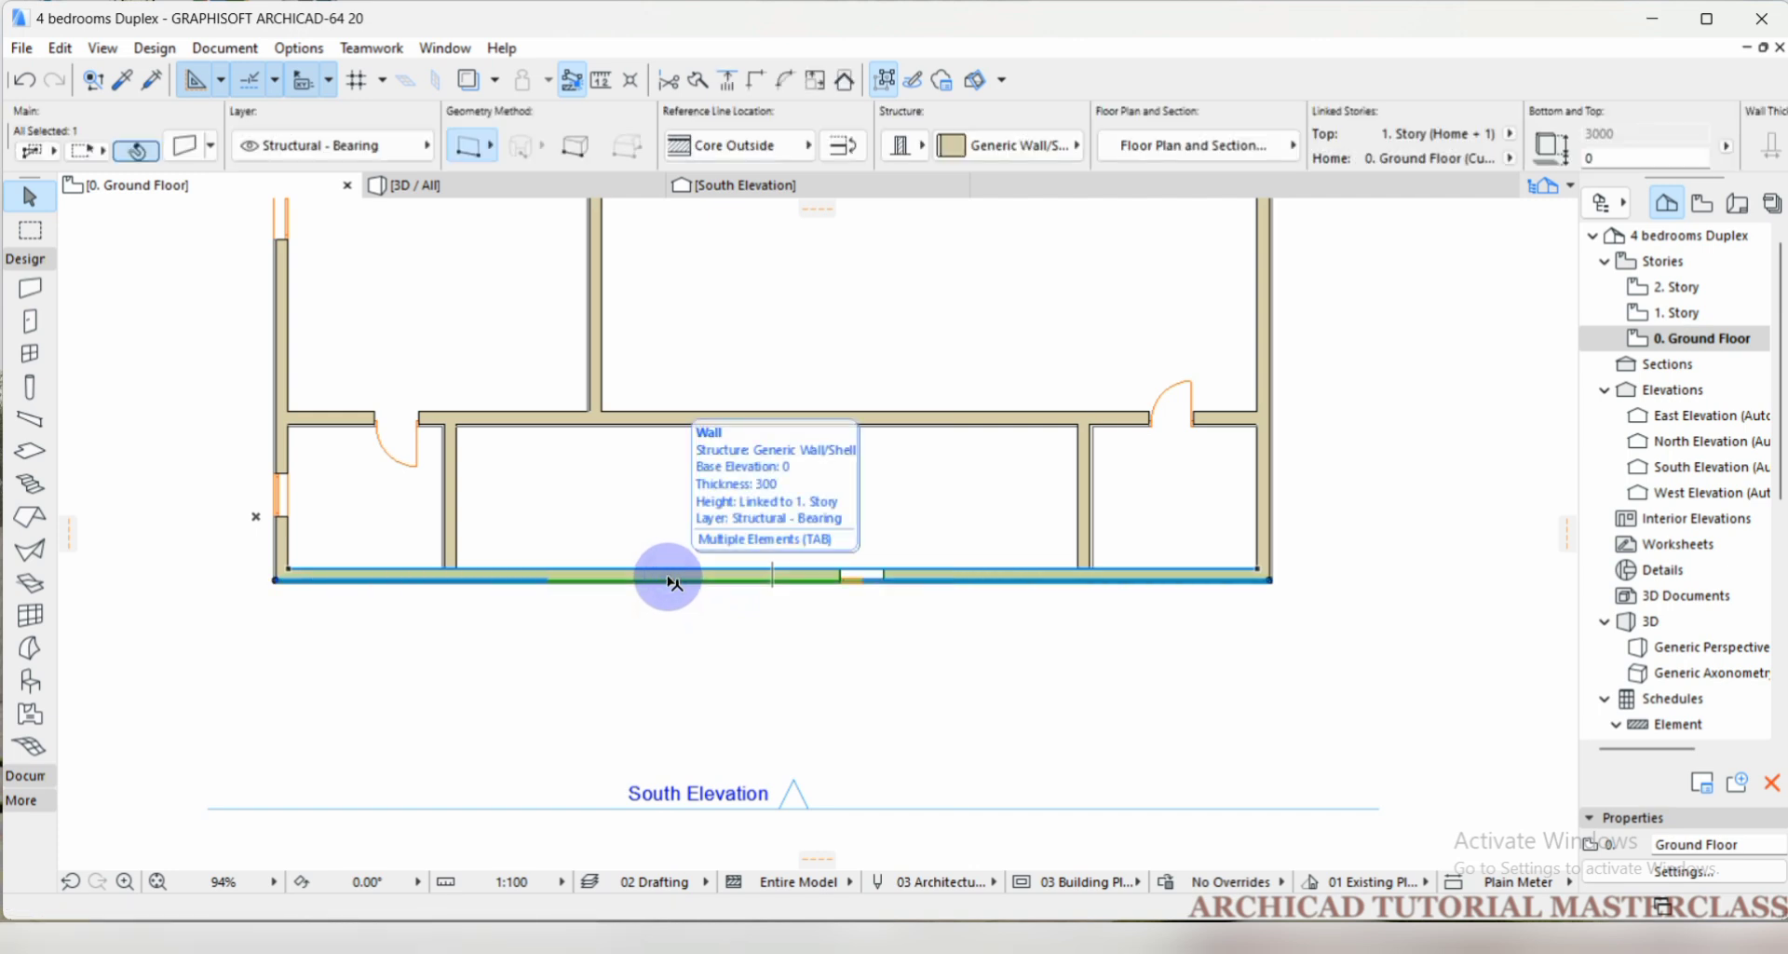
click(683, 618)
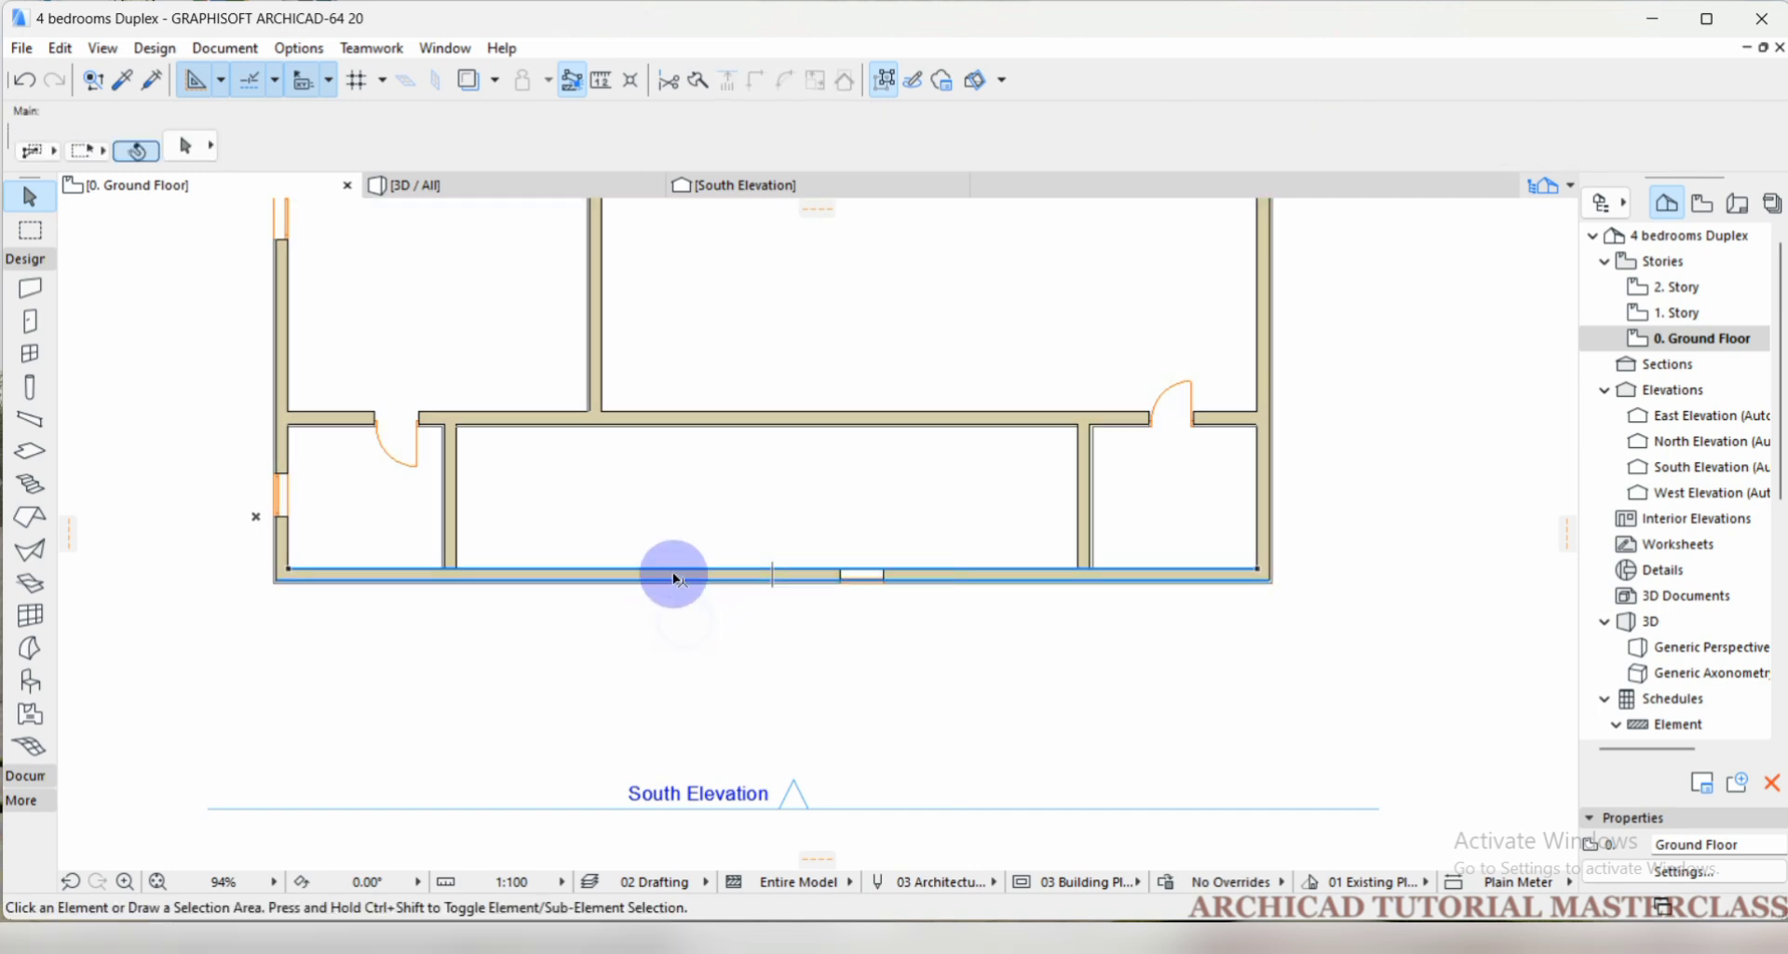
click(673, 576)
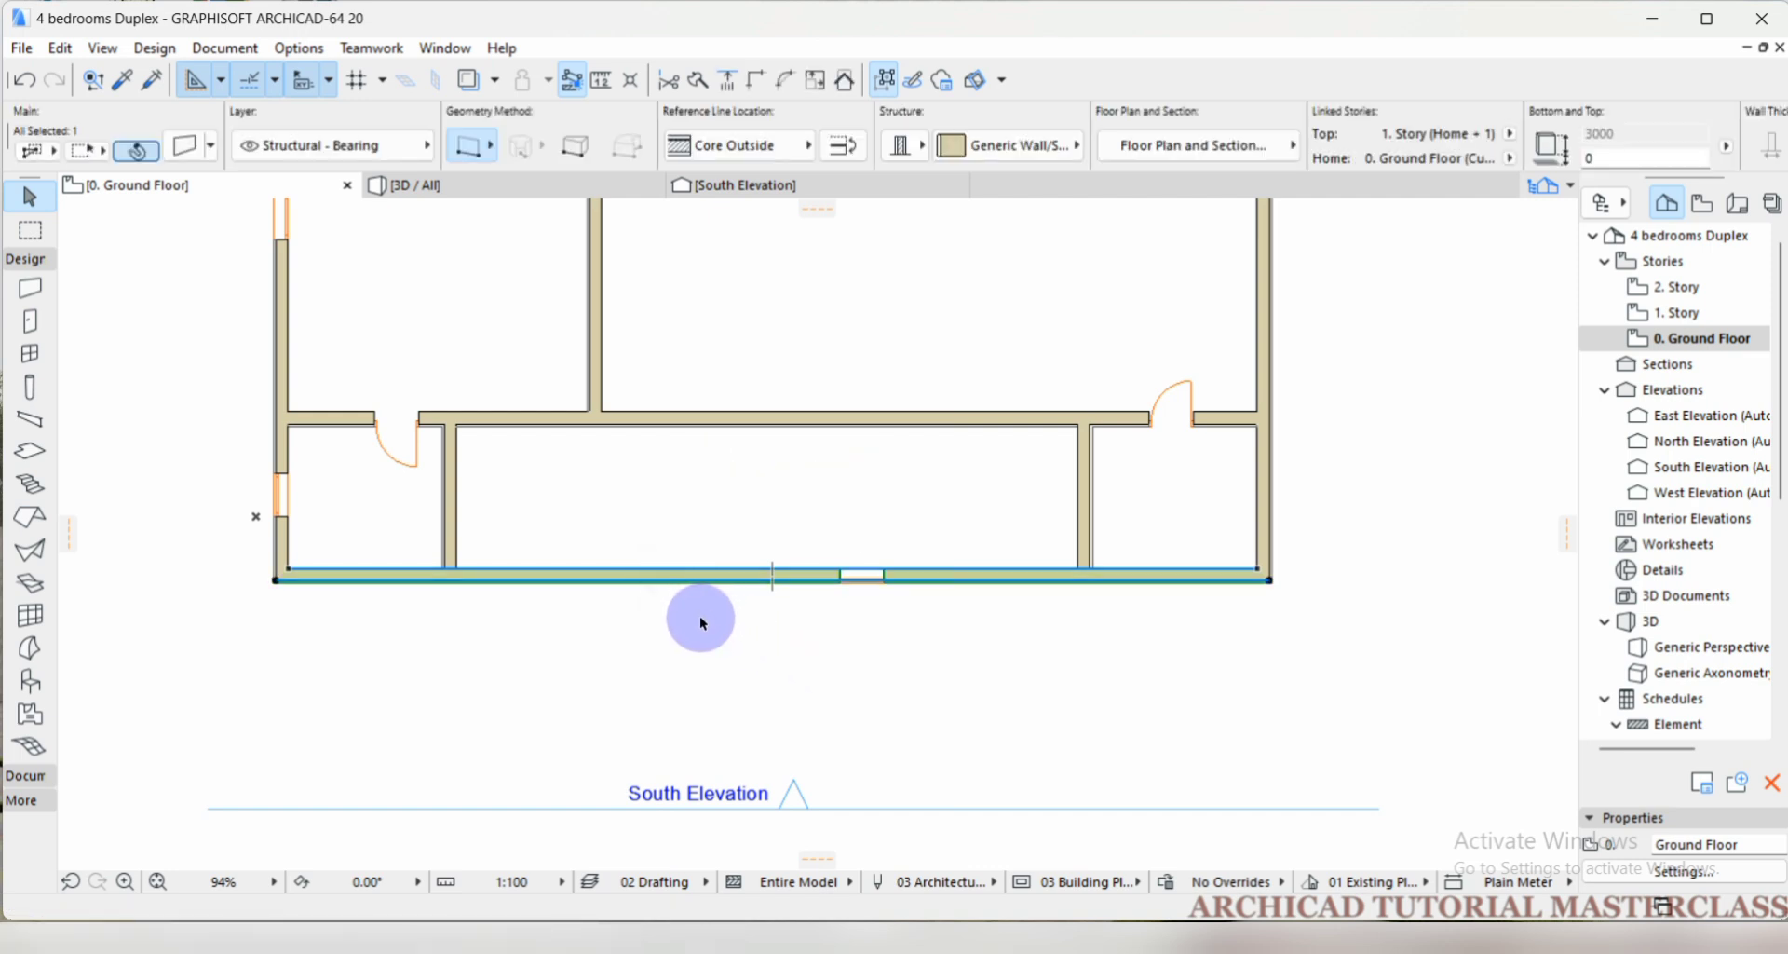
scroll(657, 588, up, 4)
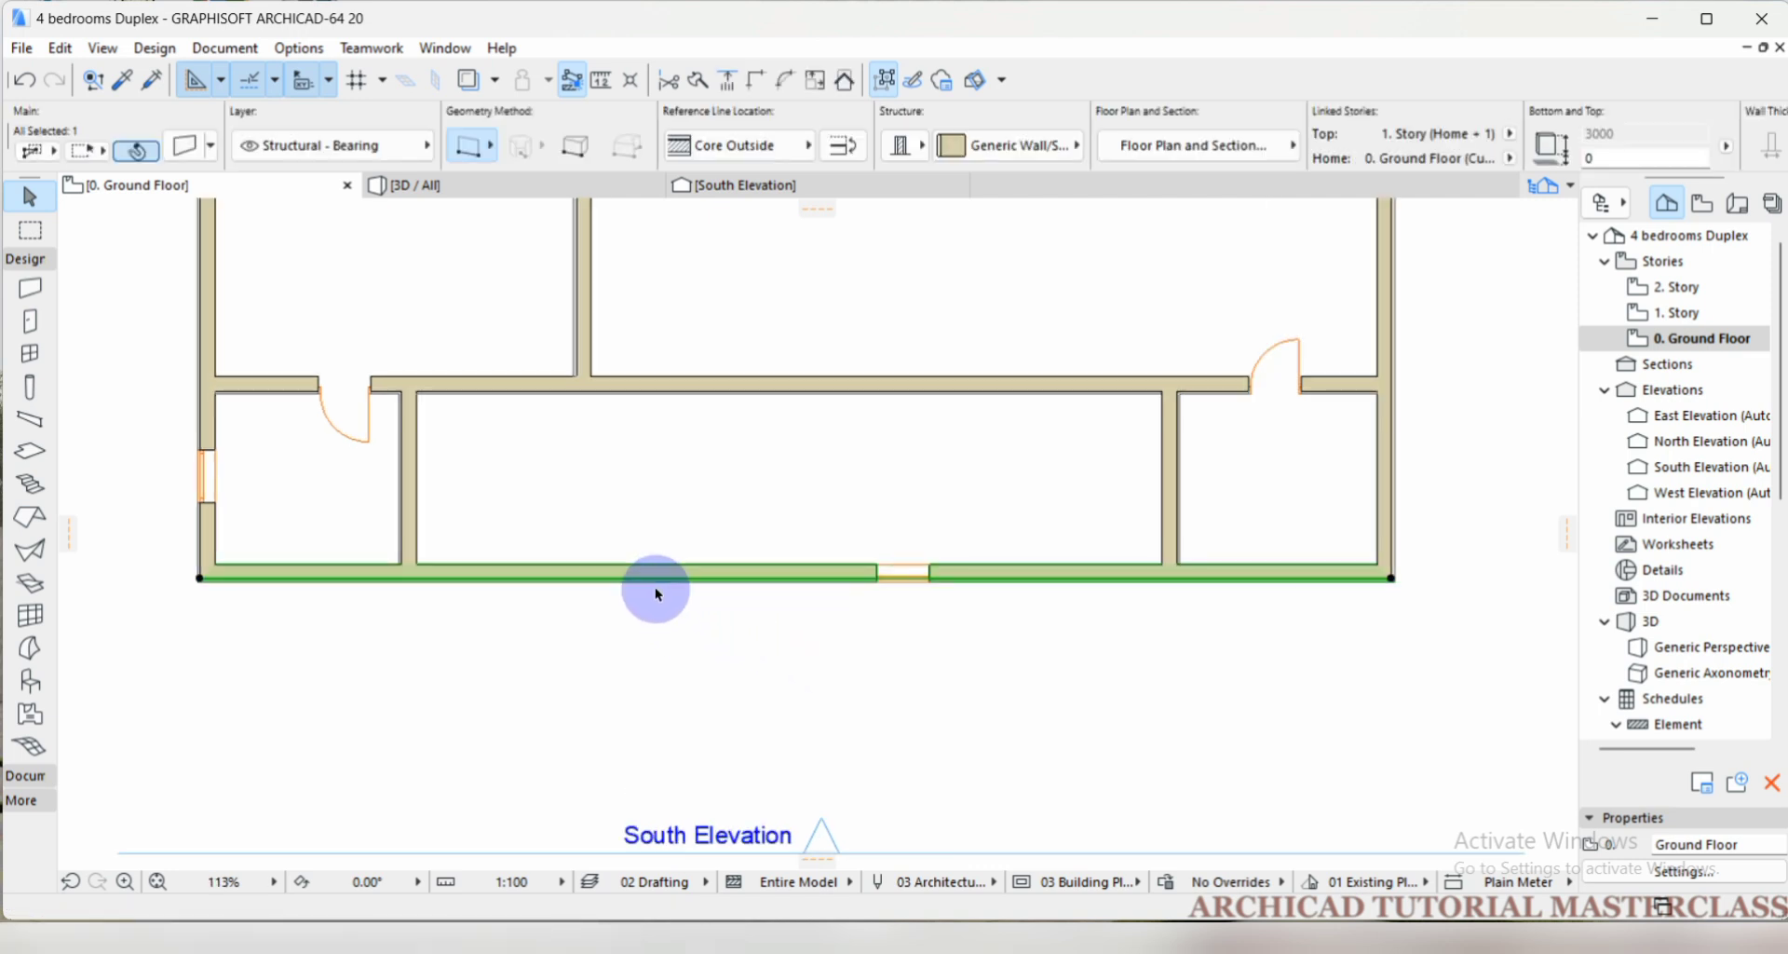
scroll(655, 555, down, 2)
scroll(652, 570, down, 2)
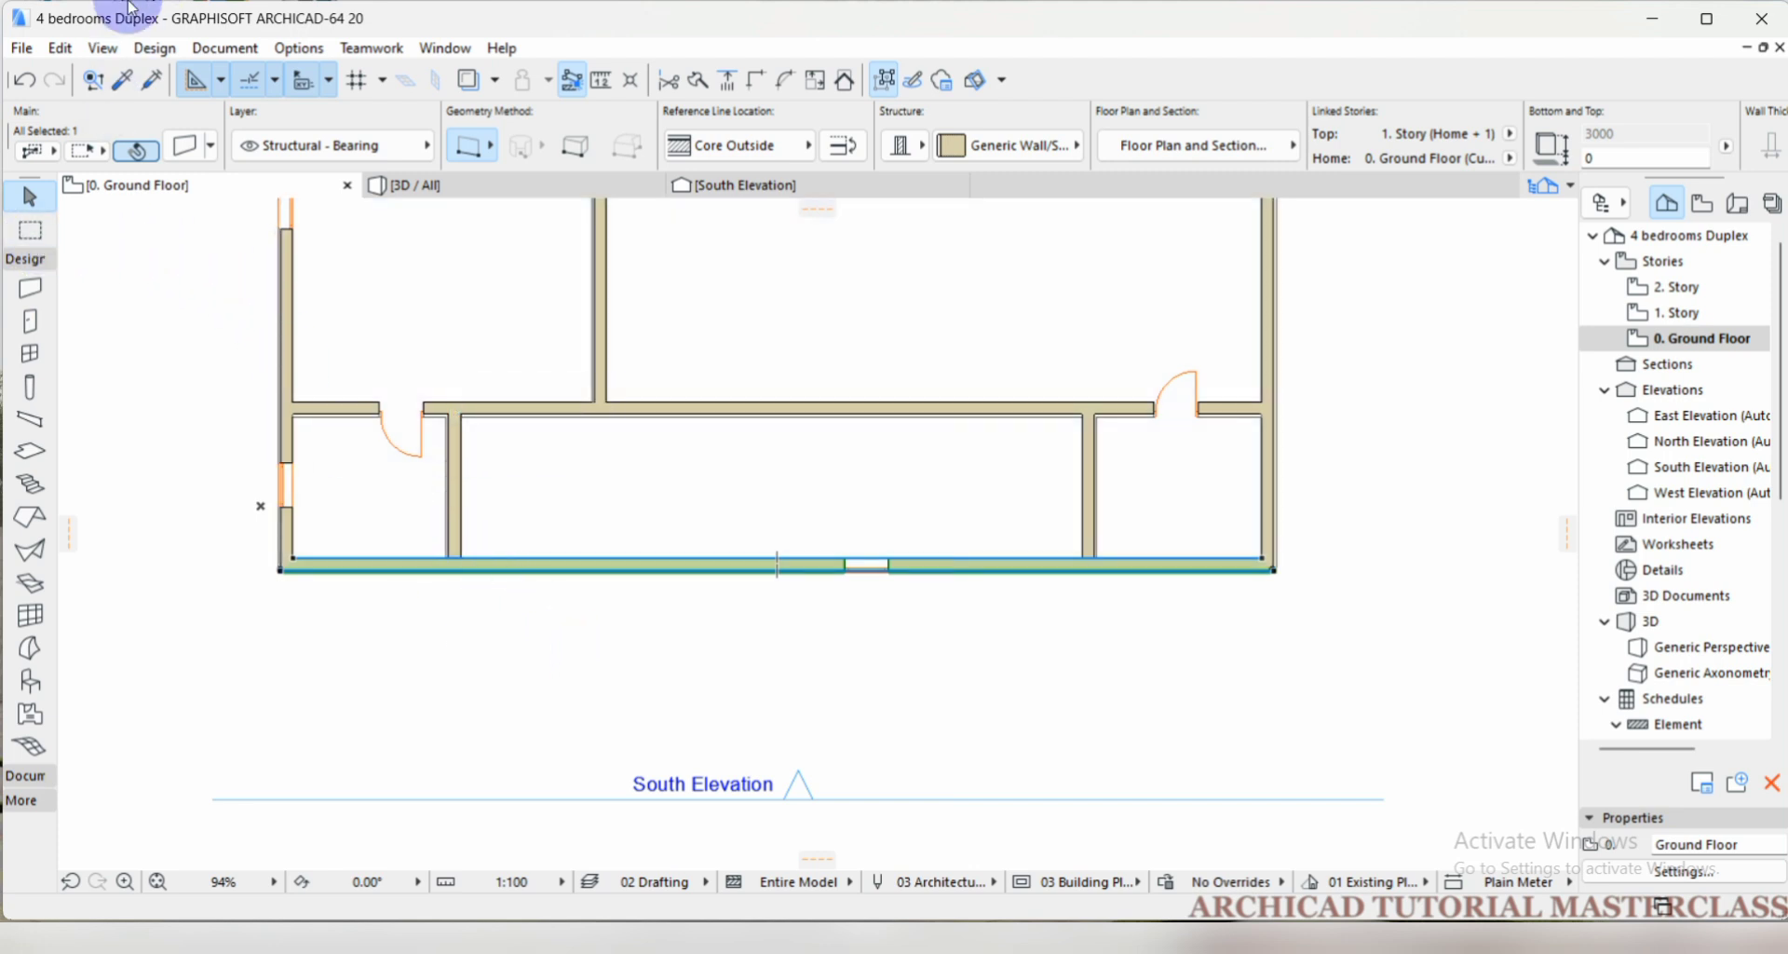
click(62, 53)
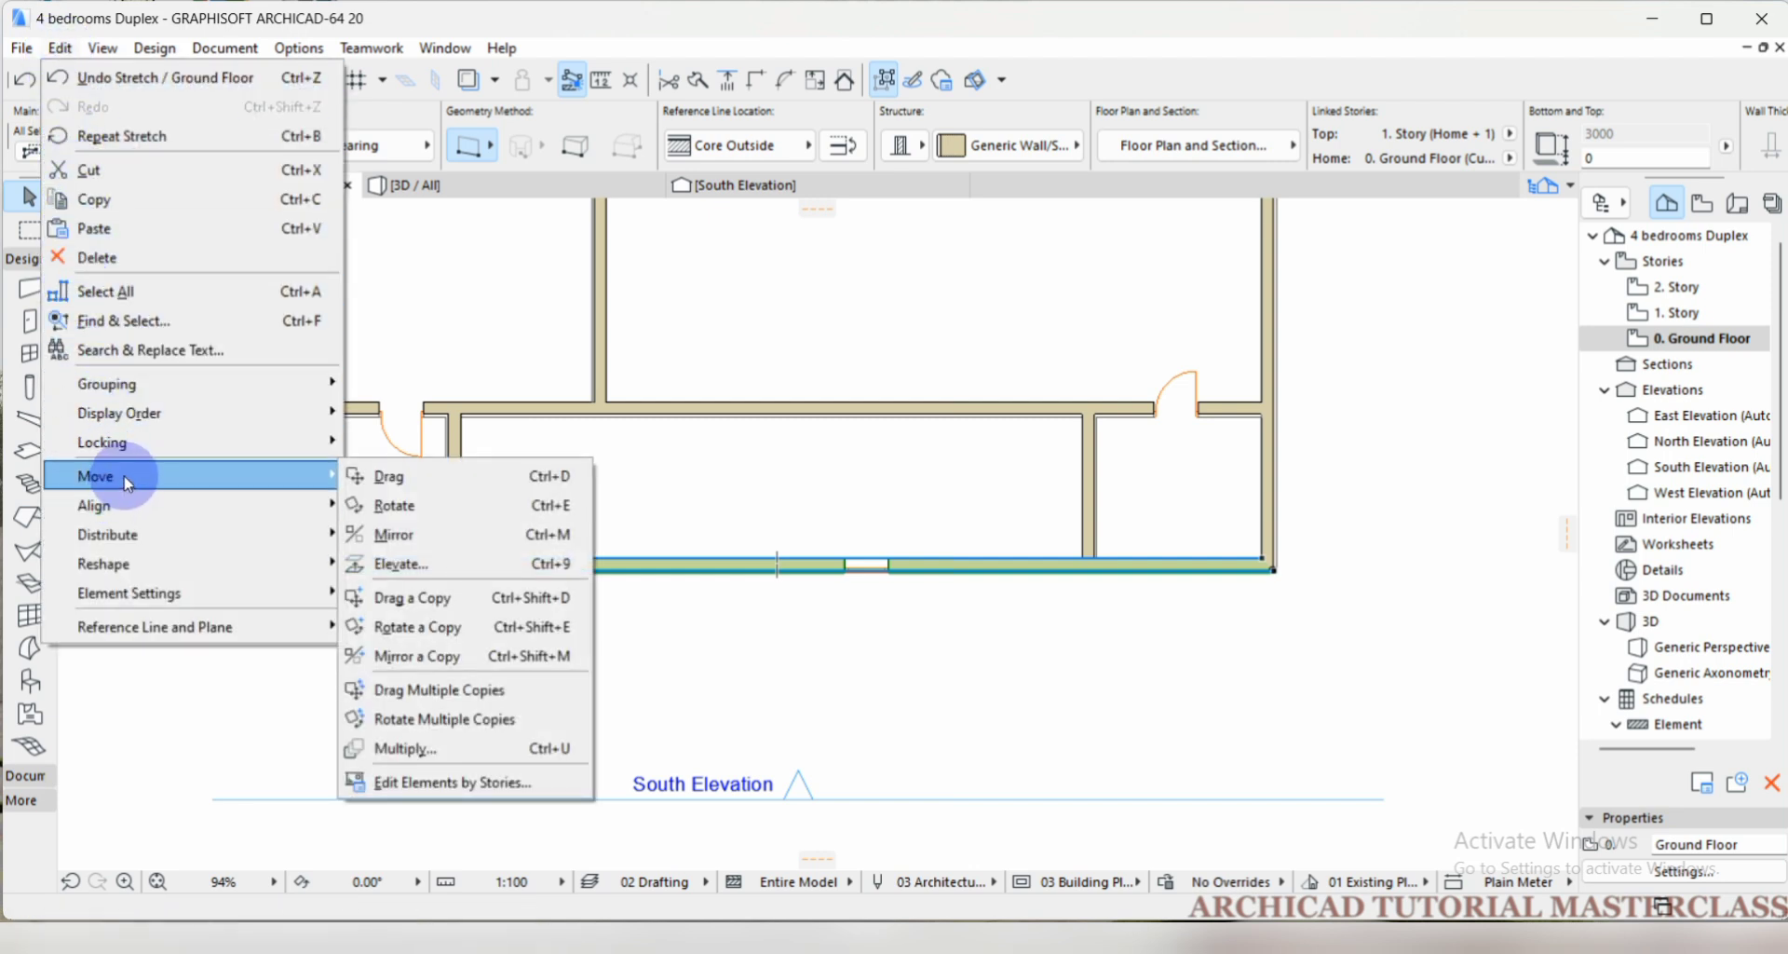
mouse_move(128, 482)
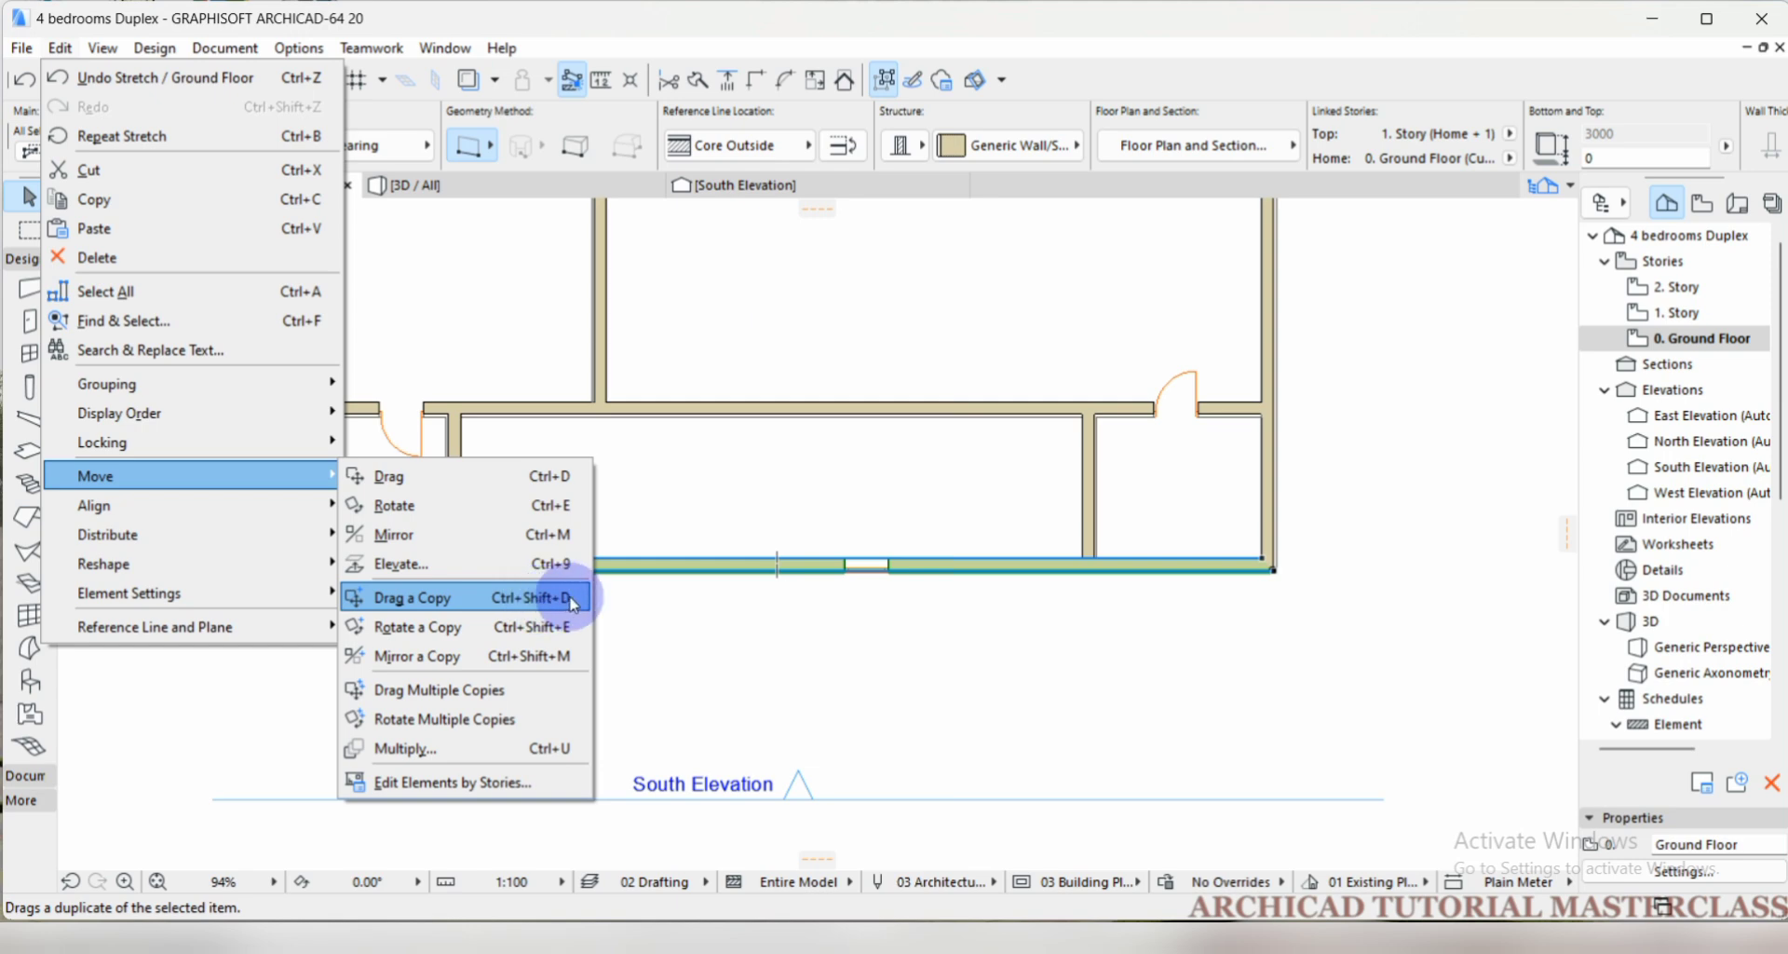
click(473, 599)
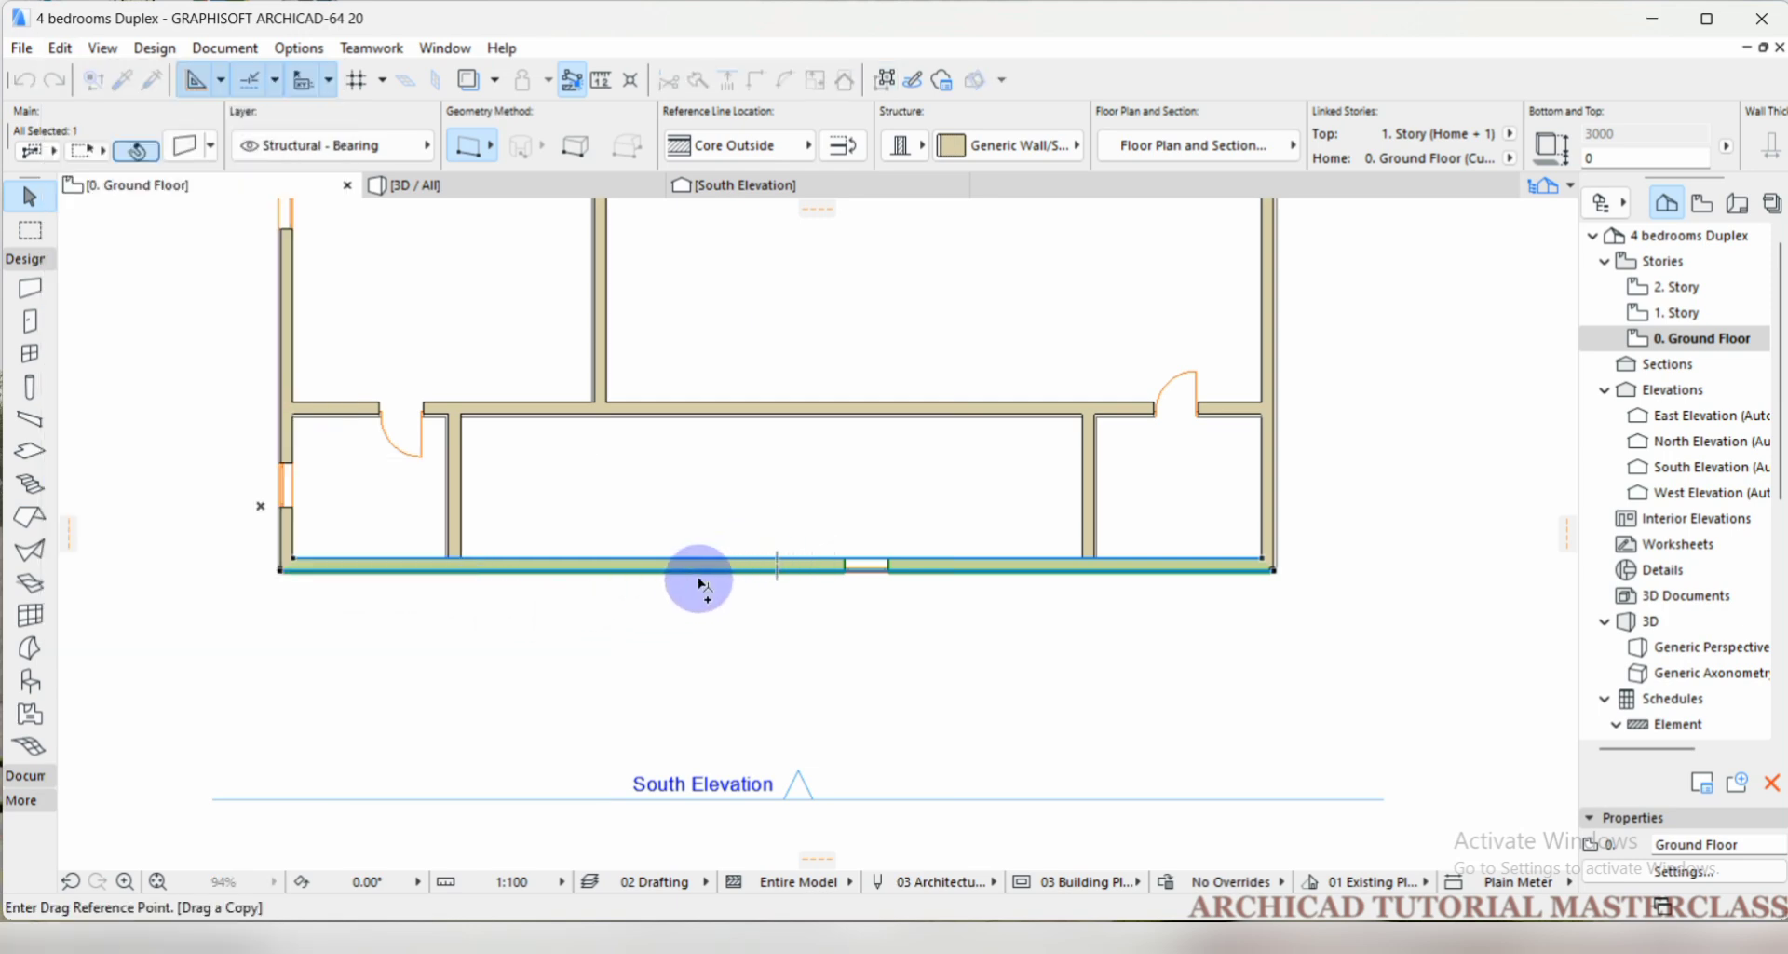
scroll(705, 610, up, 1)
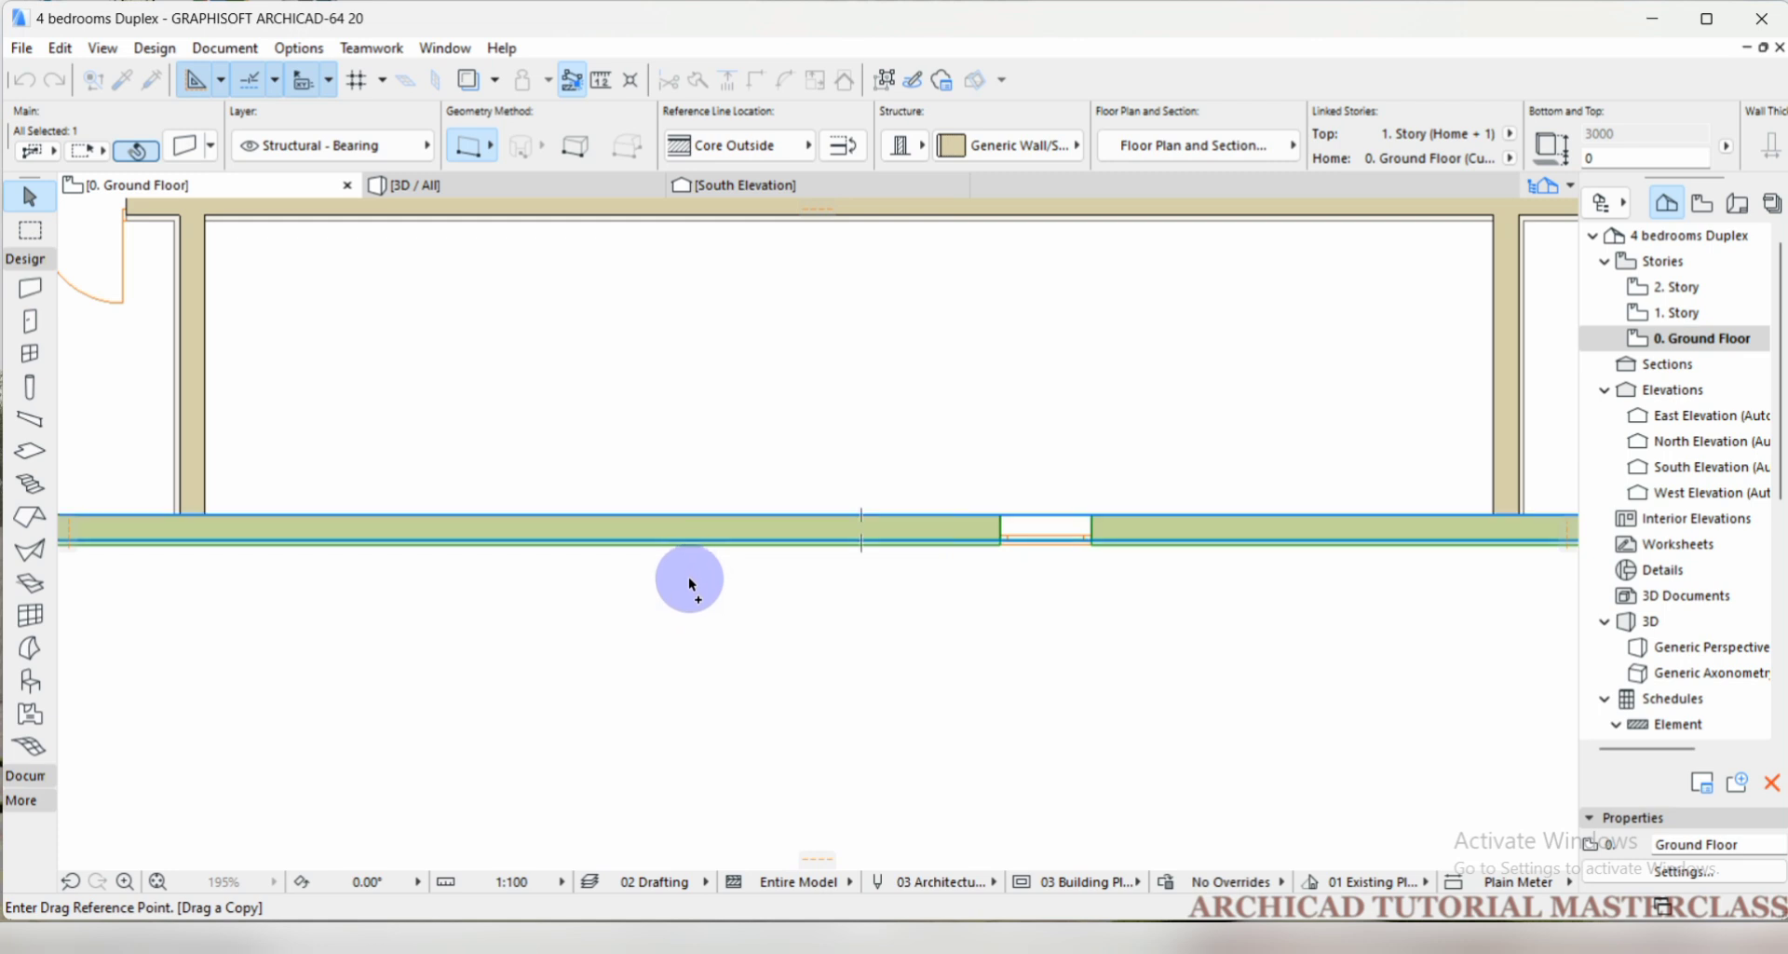
scroll(691, 583, up, 1)
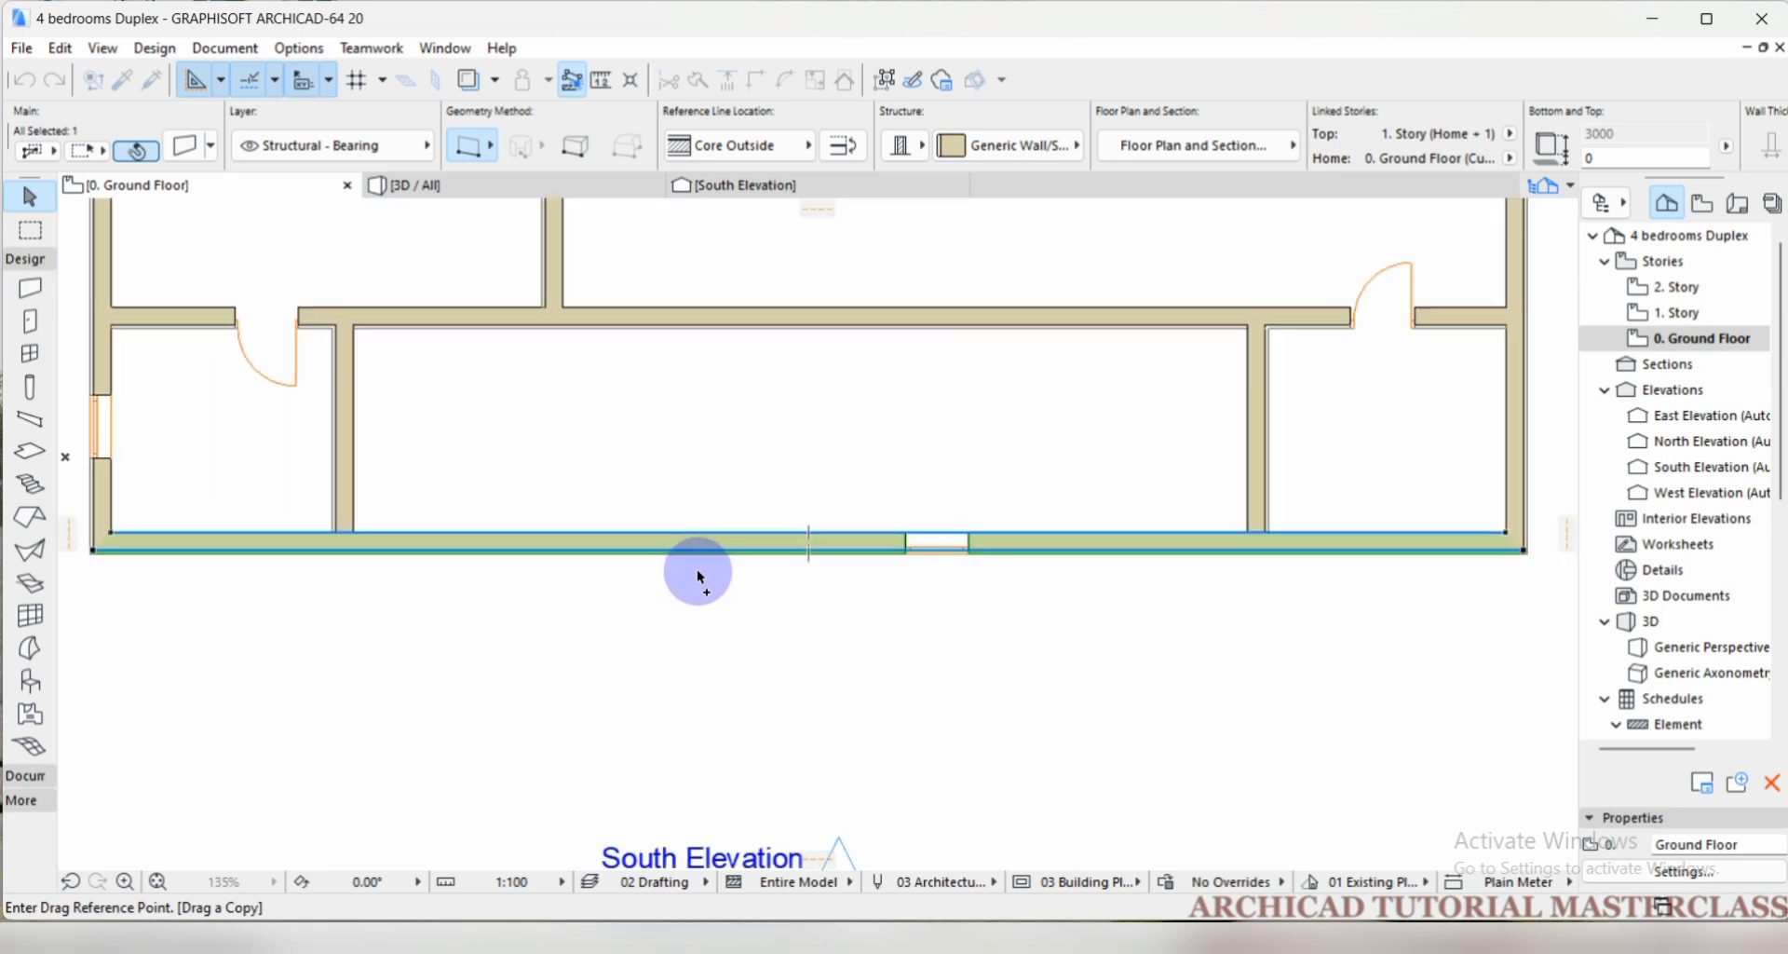
scroll(710, 510, down, 1)
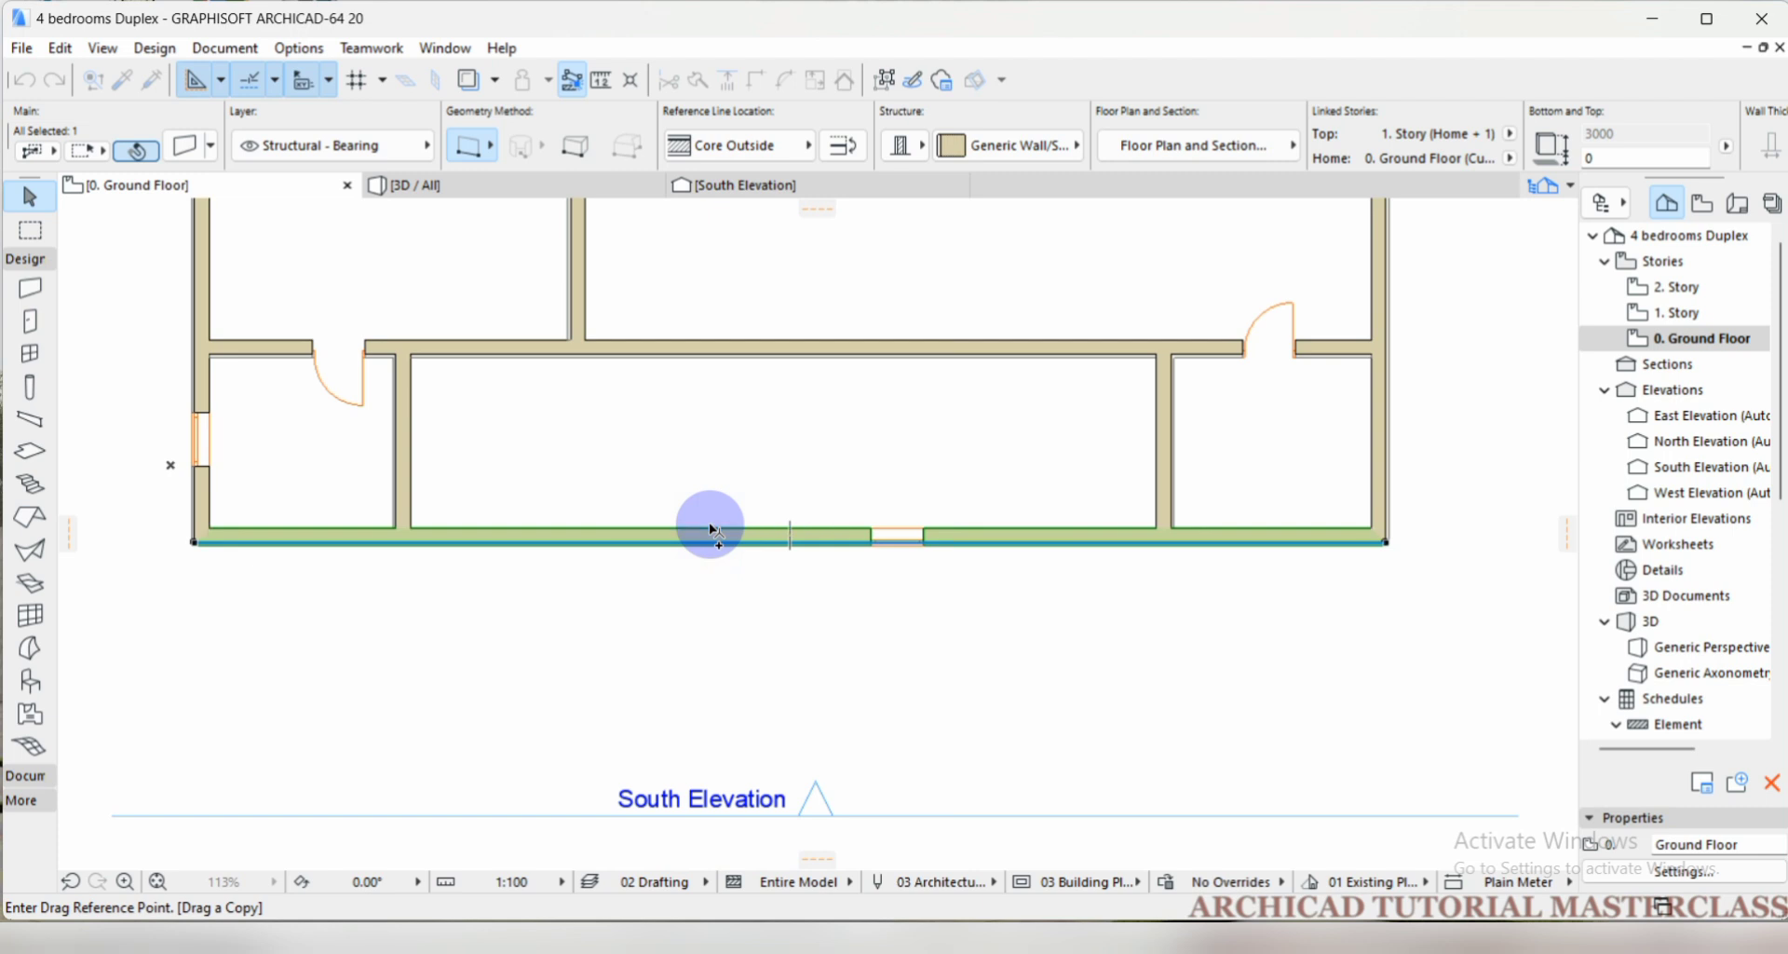
click(712, 534)
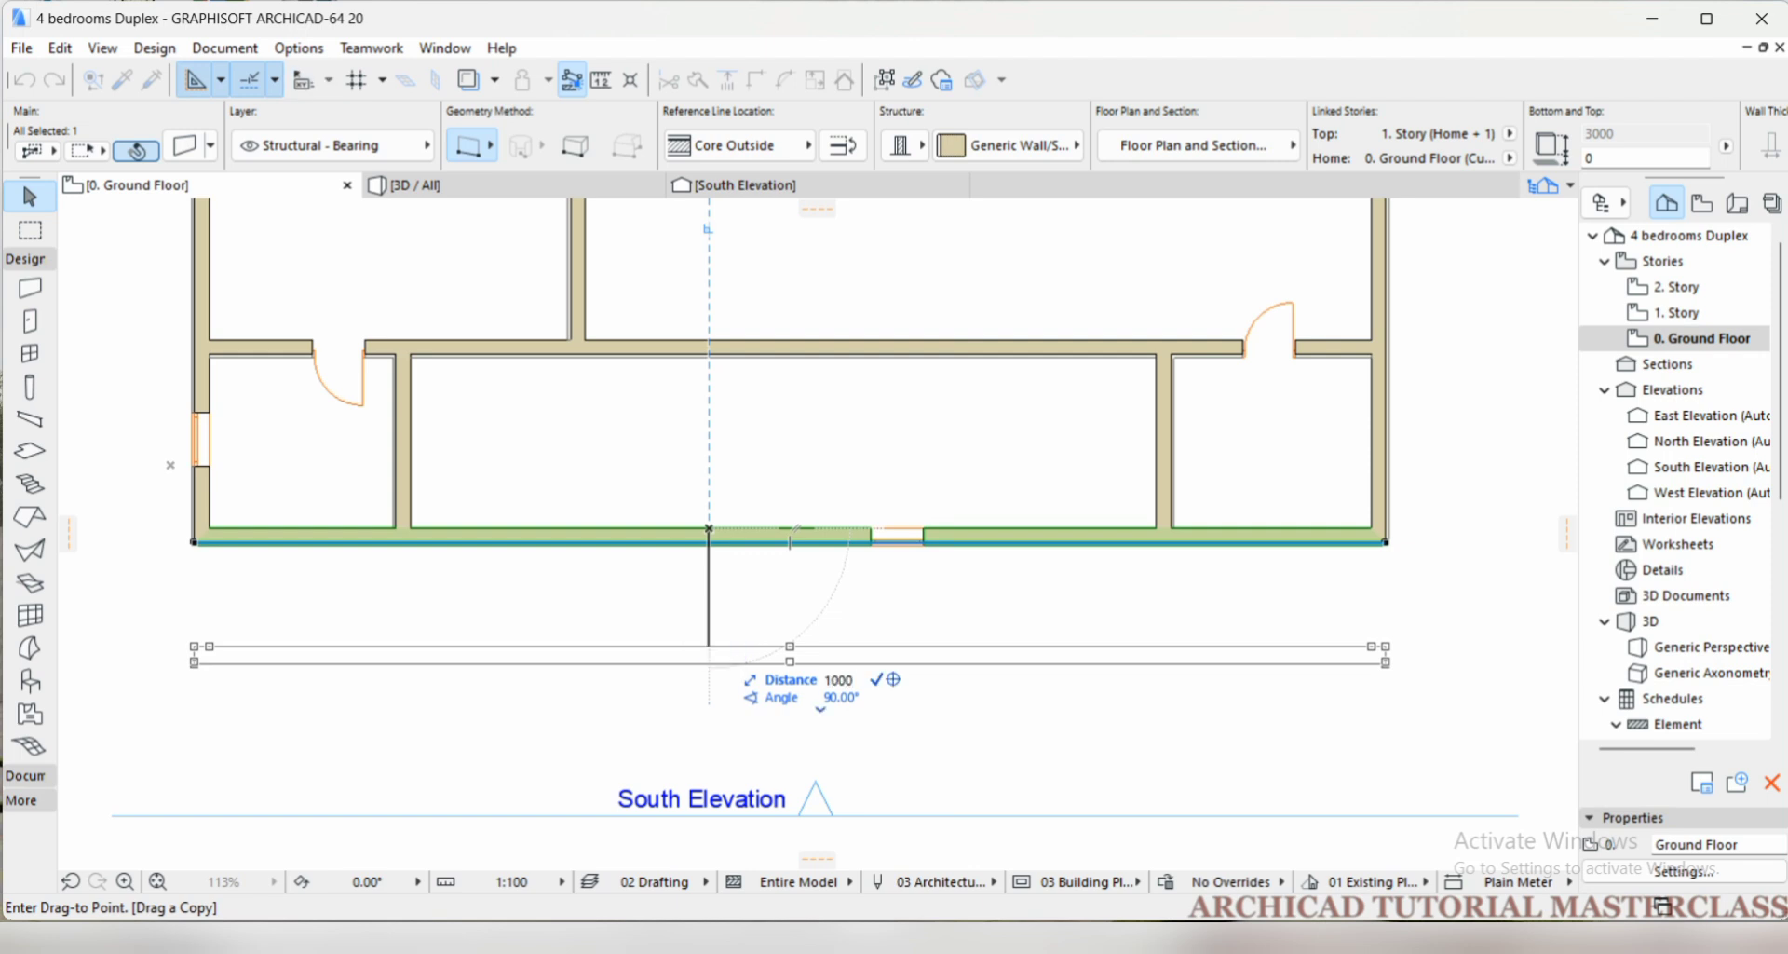
key(Tab)
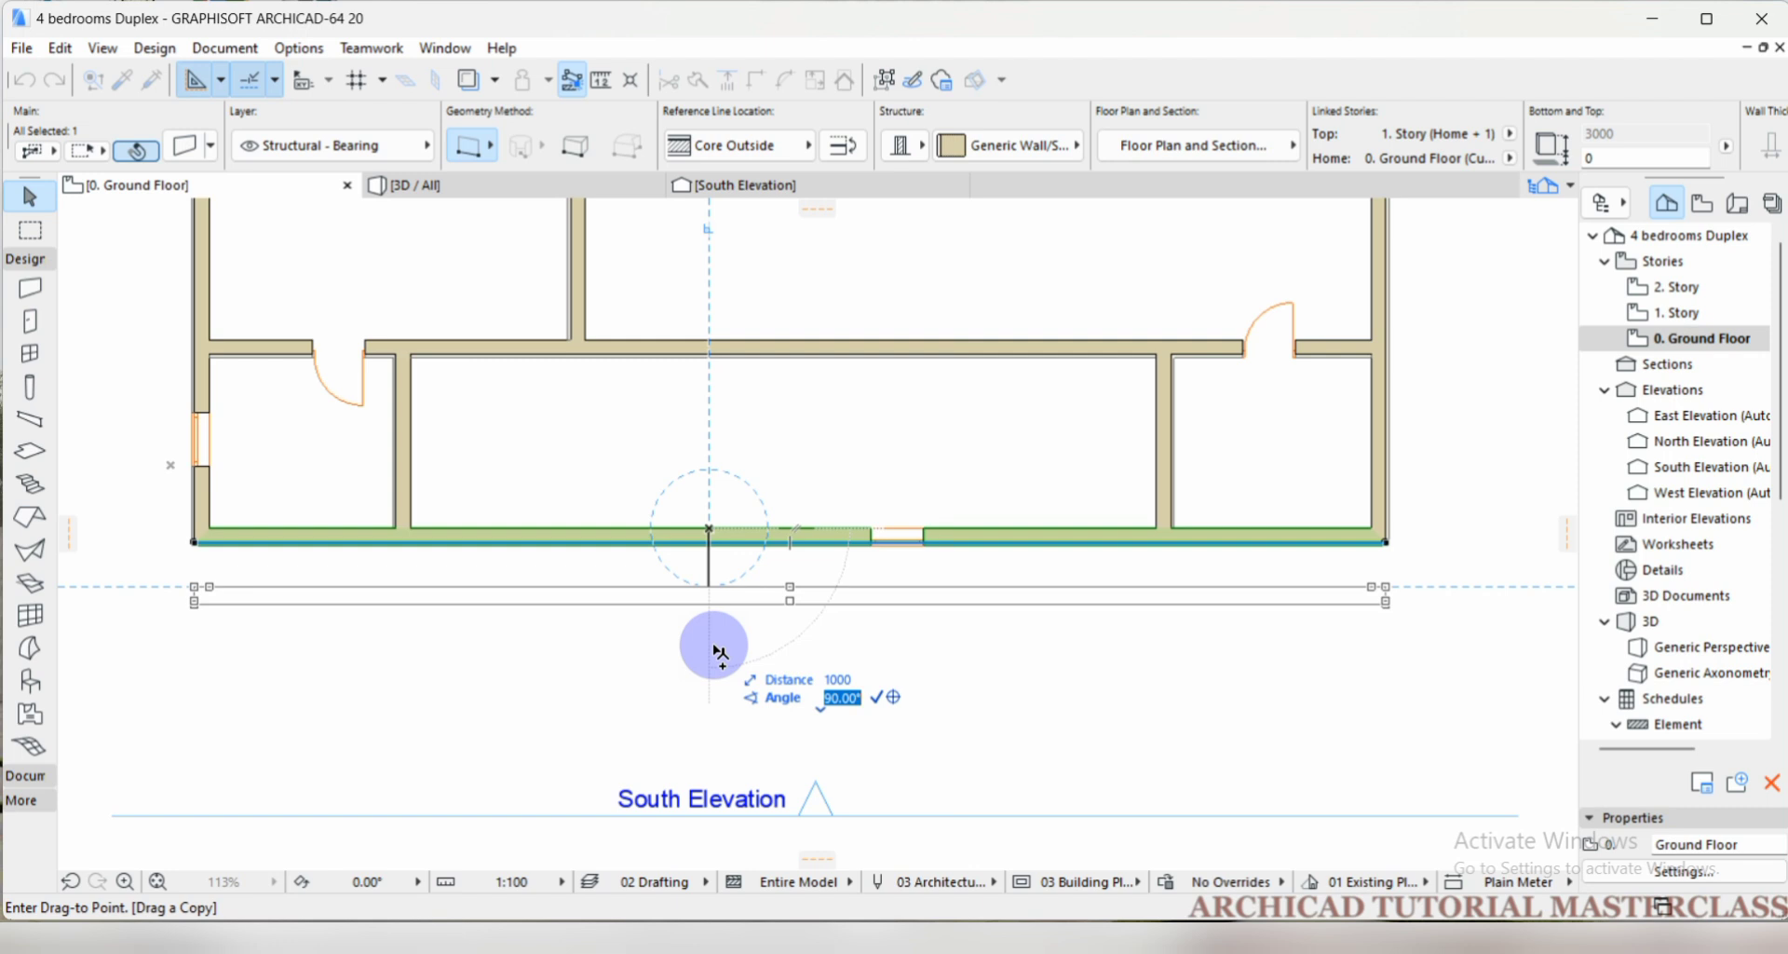
text(90)
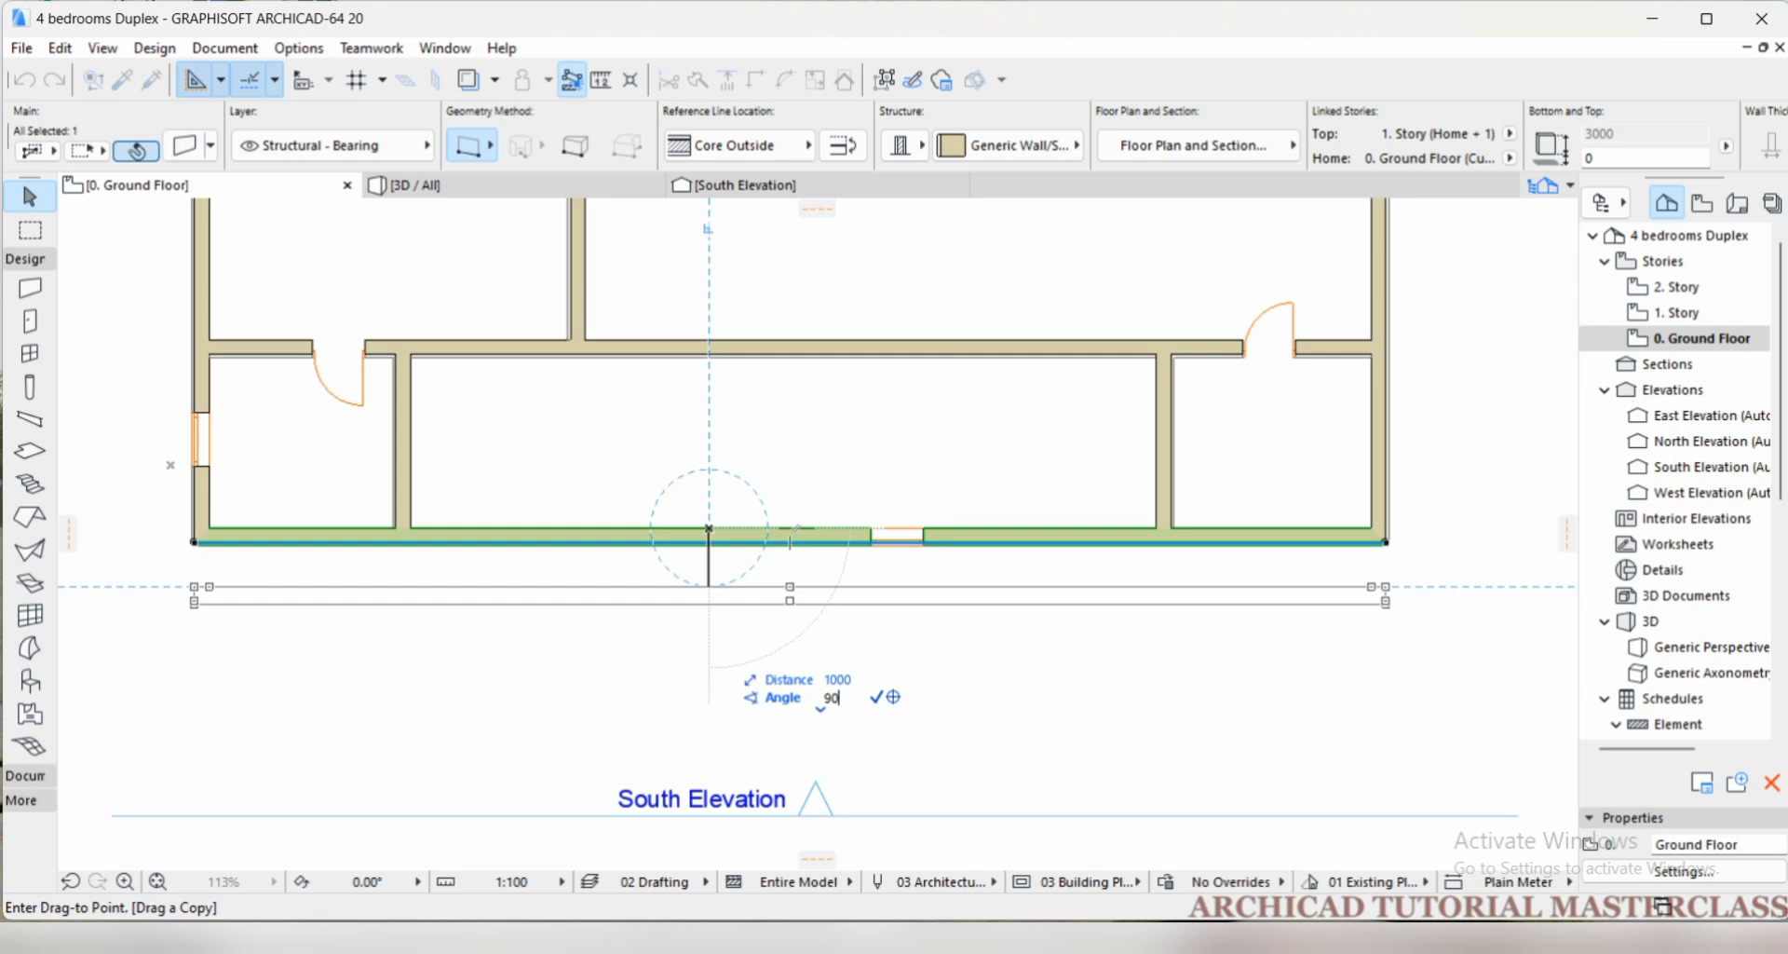
click(713, 642)
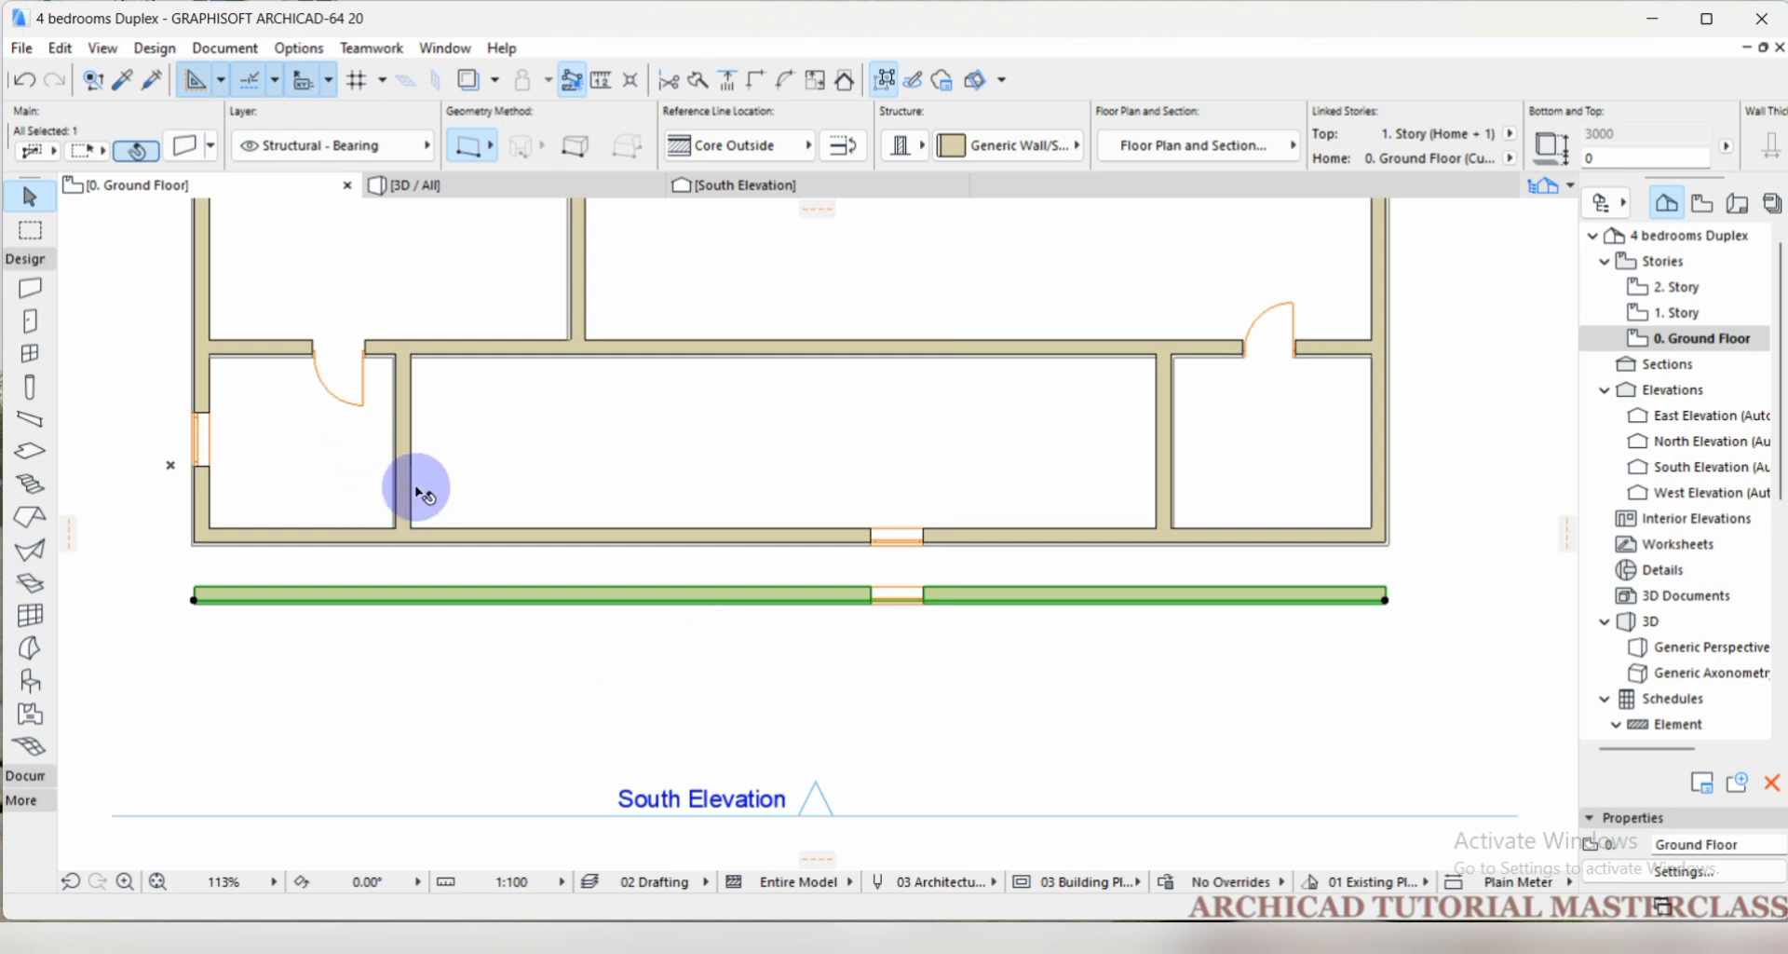
Replace the copied wall's selection with the east and west exterior walls and the two short partitions meeting the original south wall.
scroll(578, 582, down, 1)
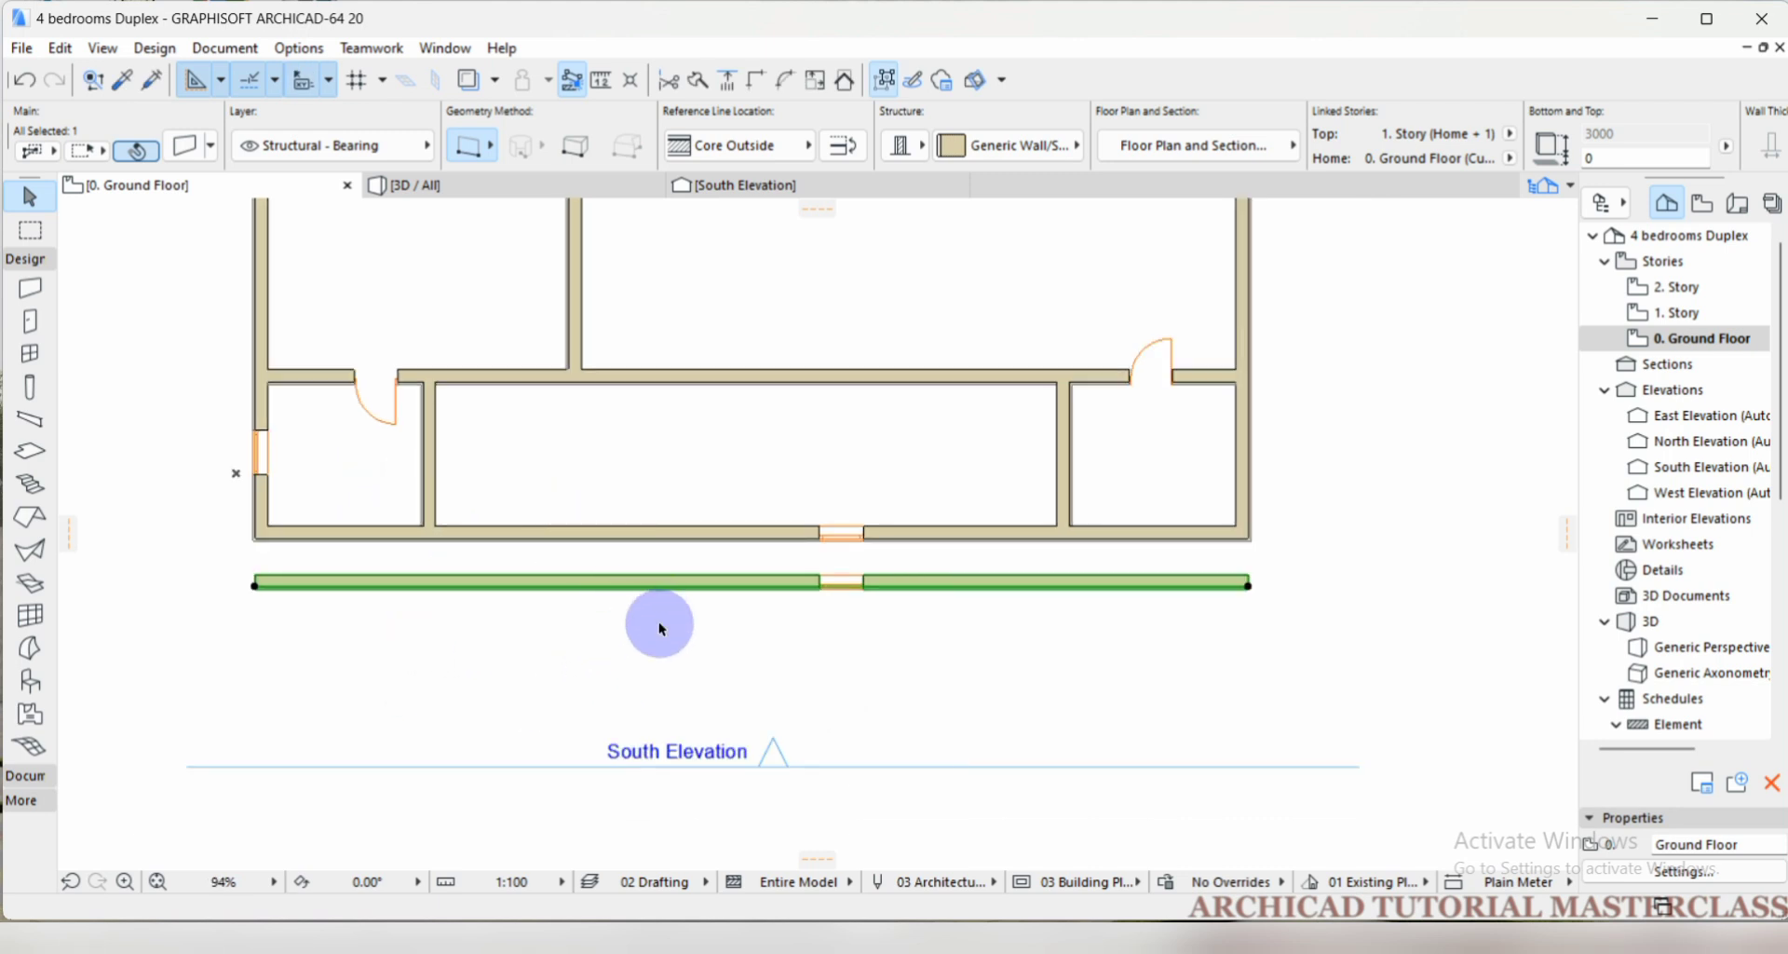
scroll(646, 590, up, 1)
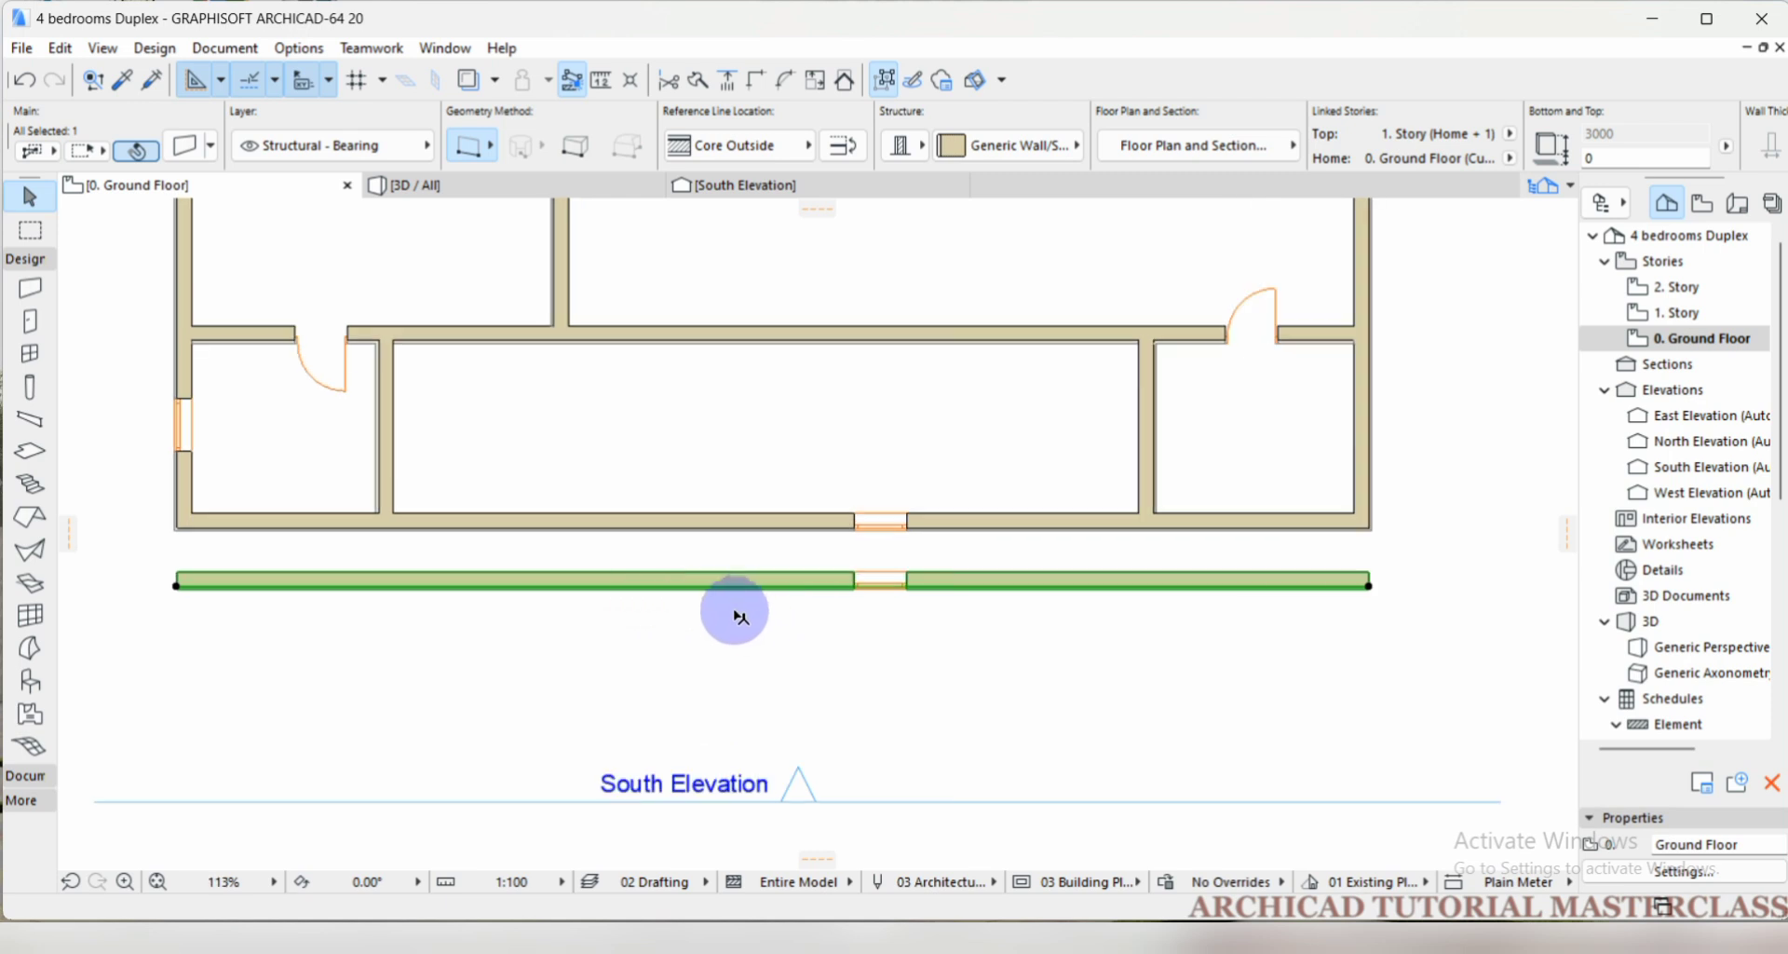
scroll(624, 580, down, 1)
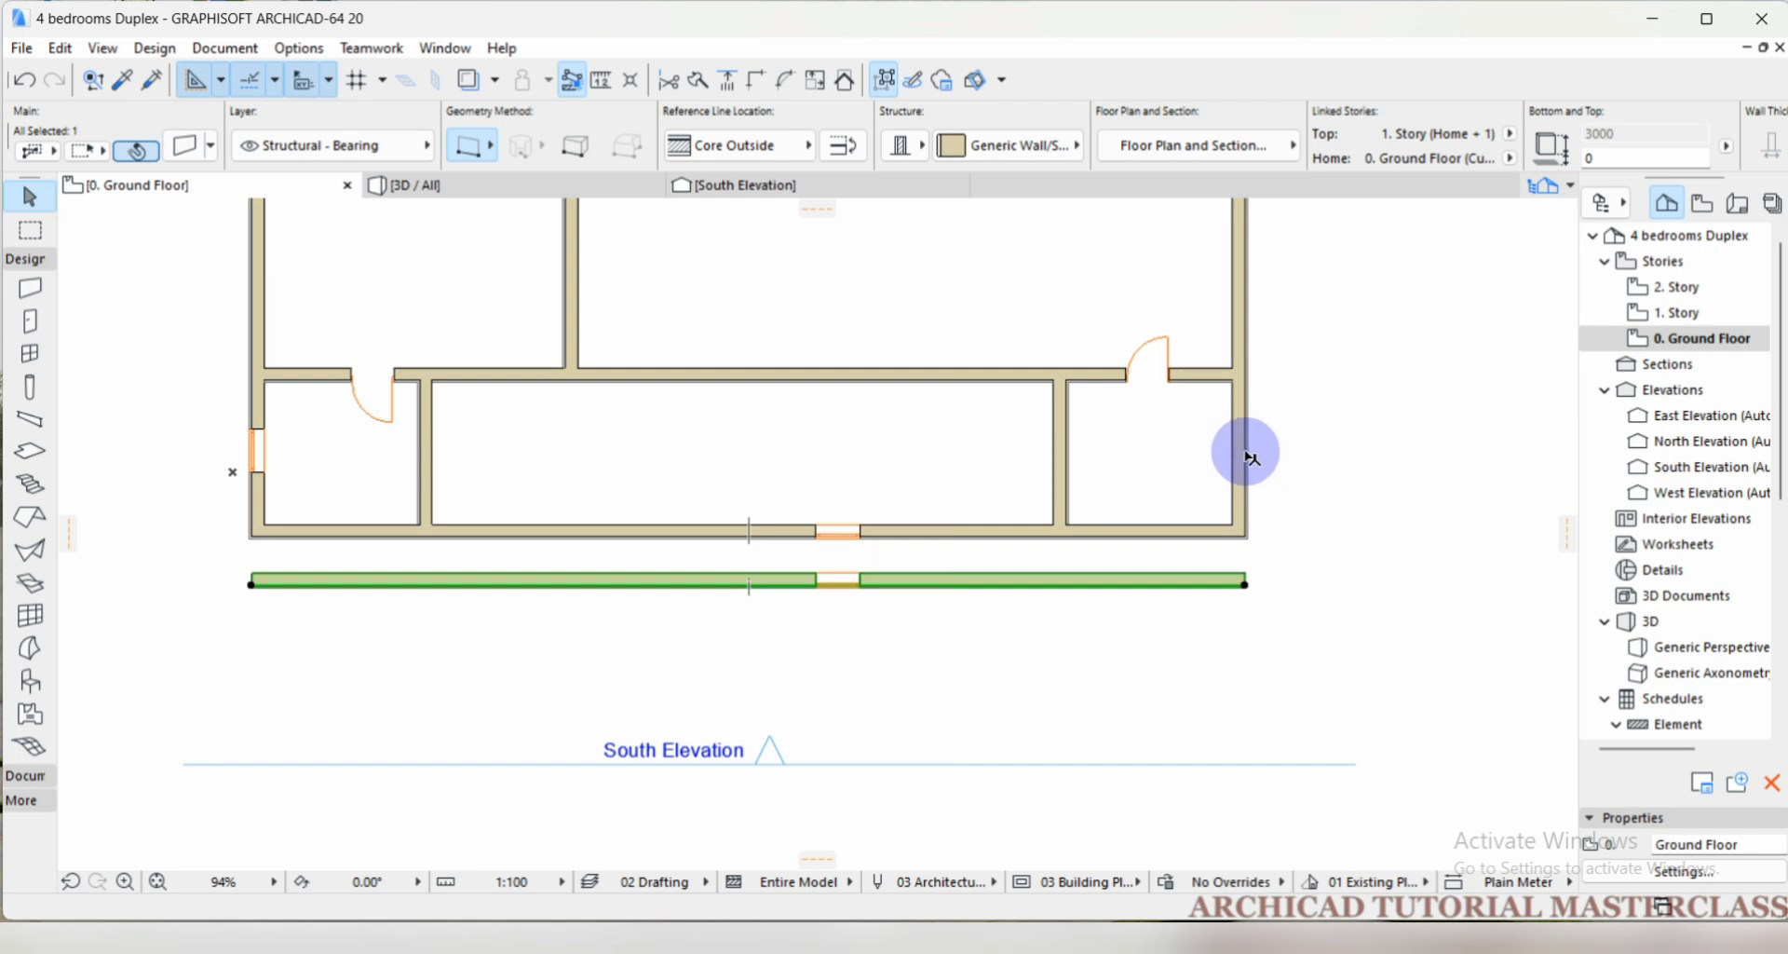
click(1282, 480)
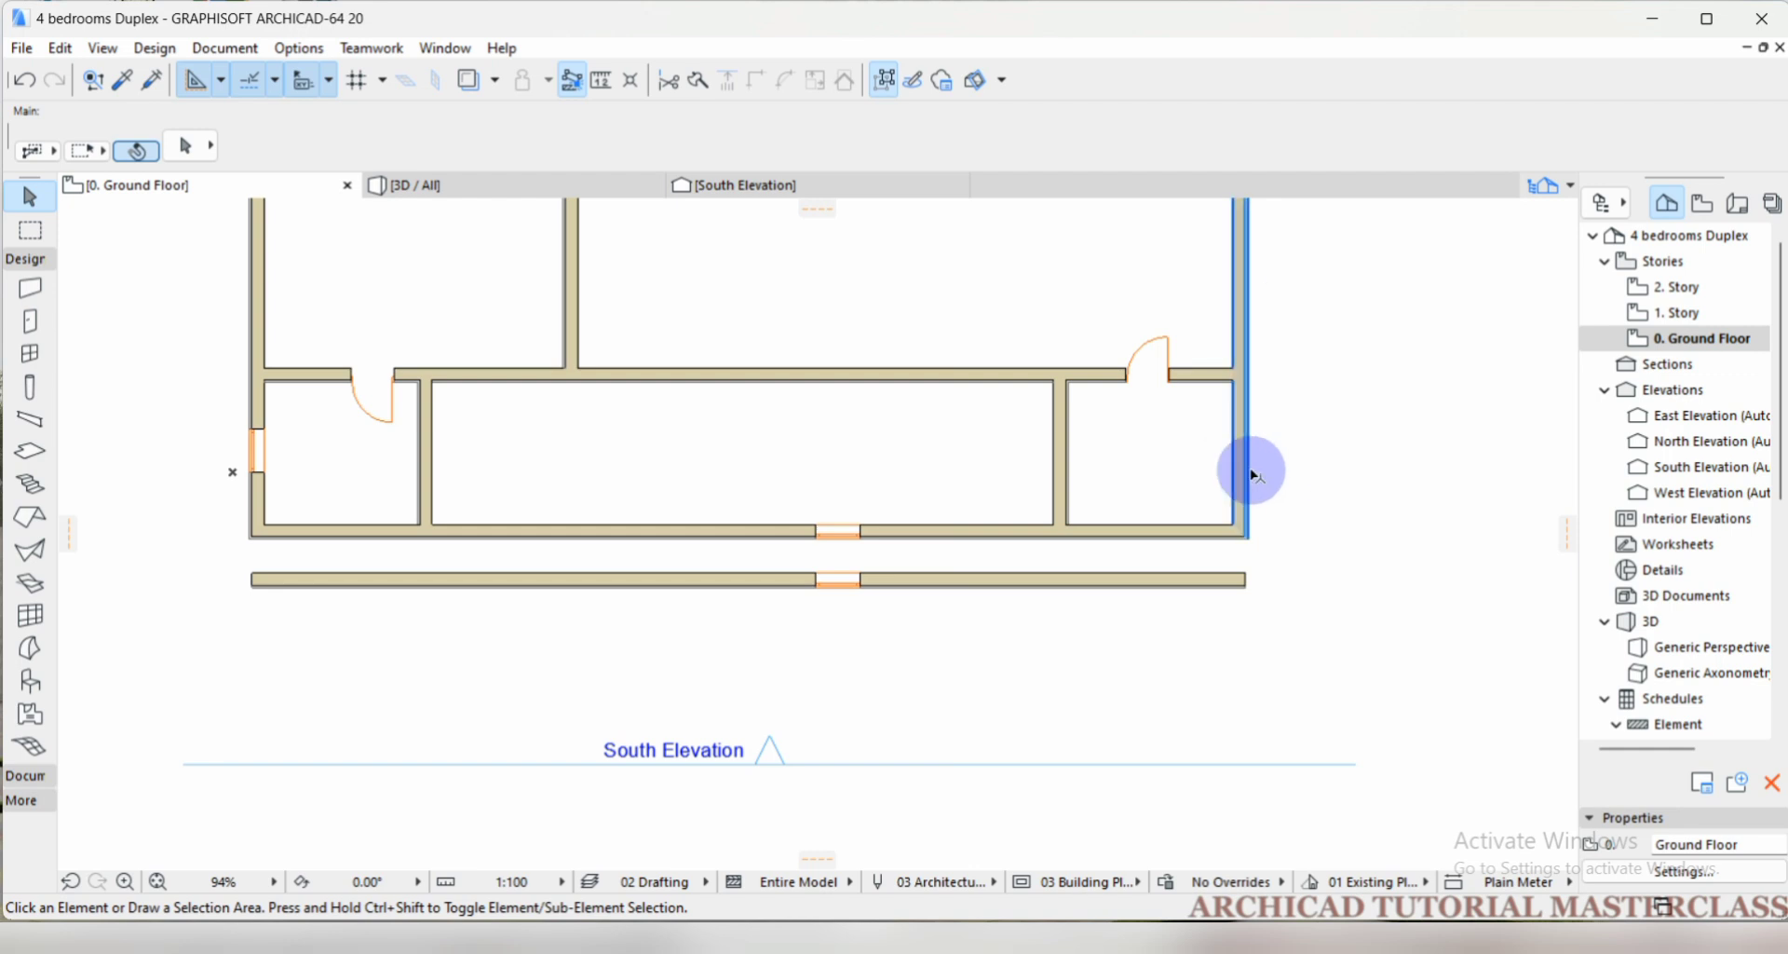
click(1248, 472)
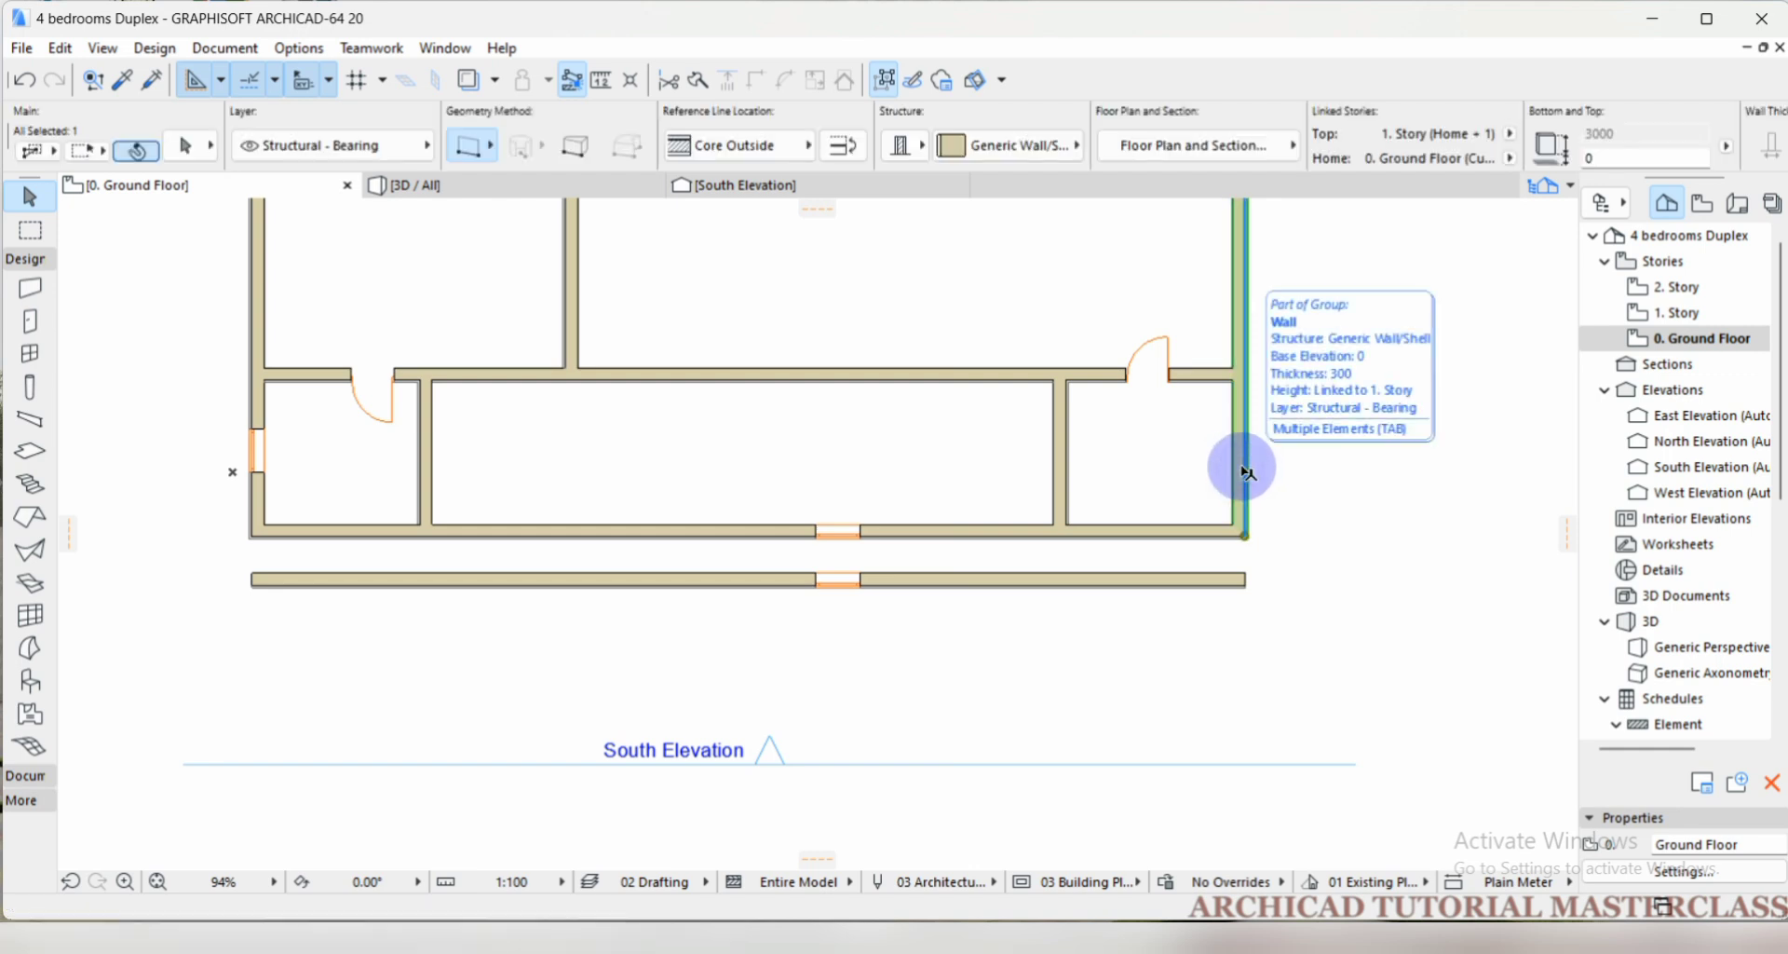
shift+click(1062, 458)
shift+click(424, 487)
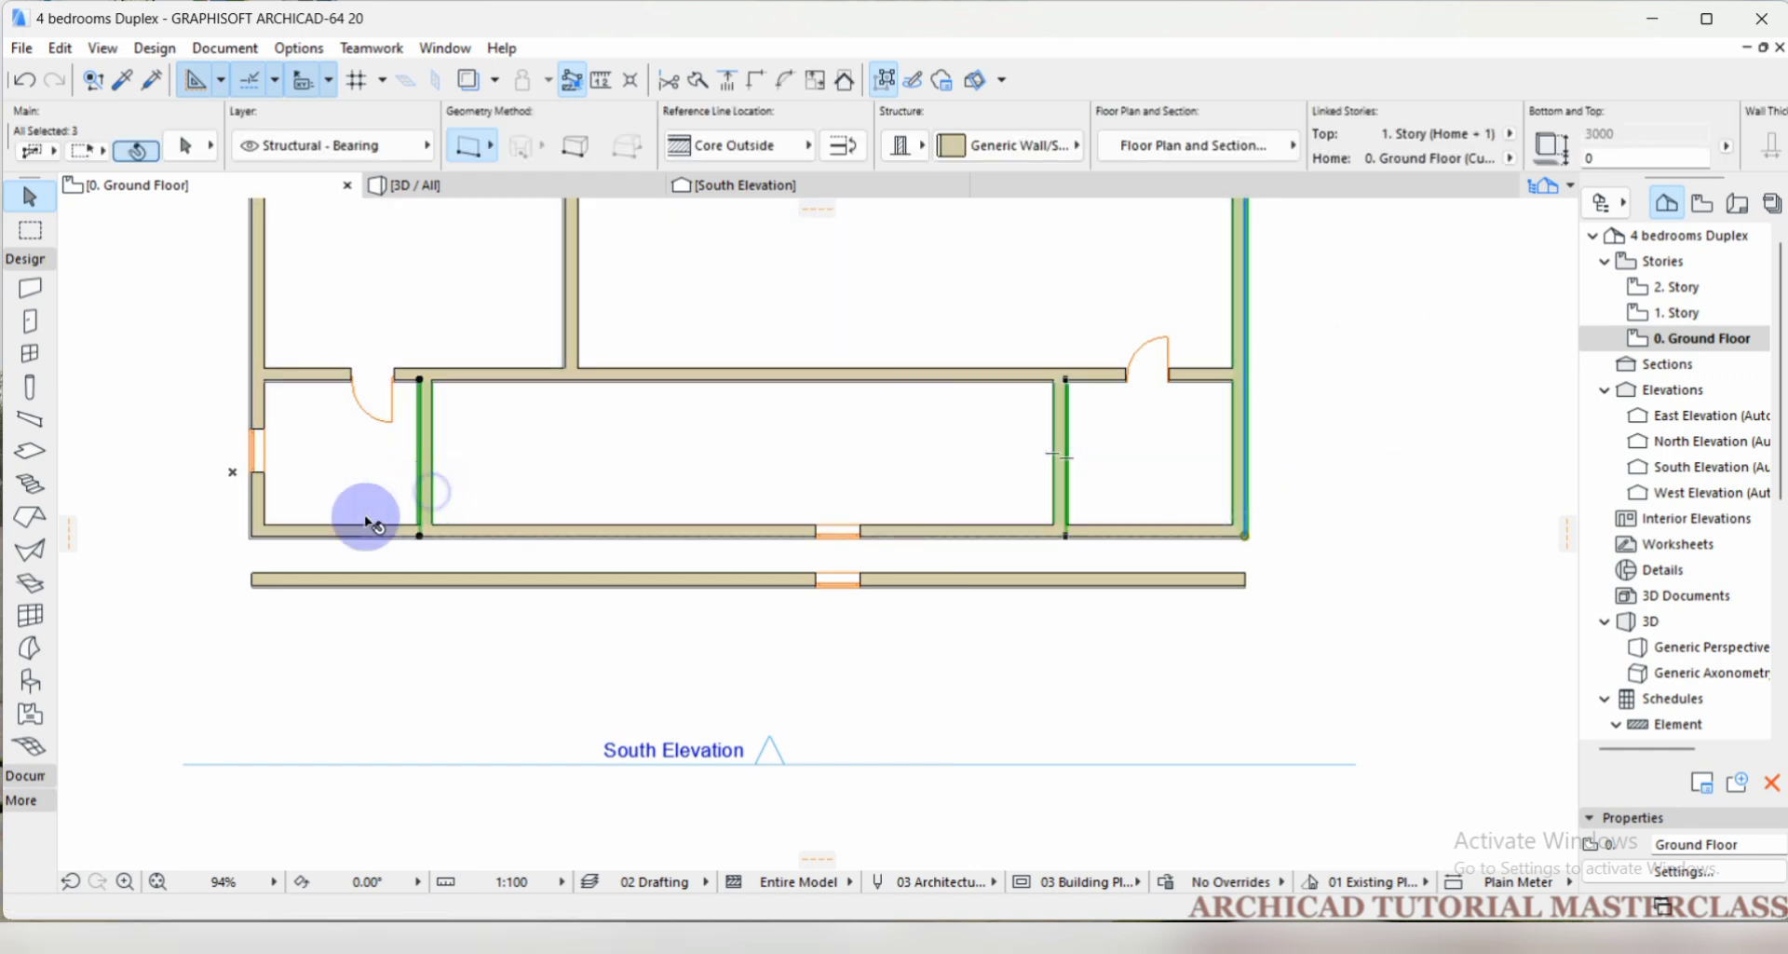
shift+click(254, 510)
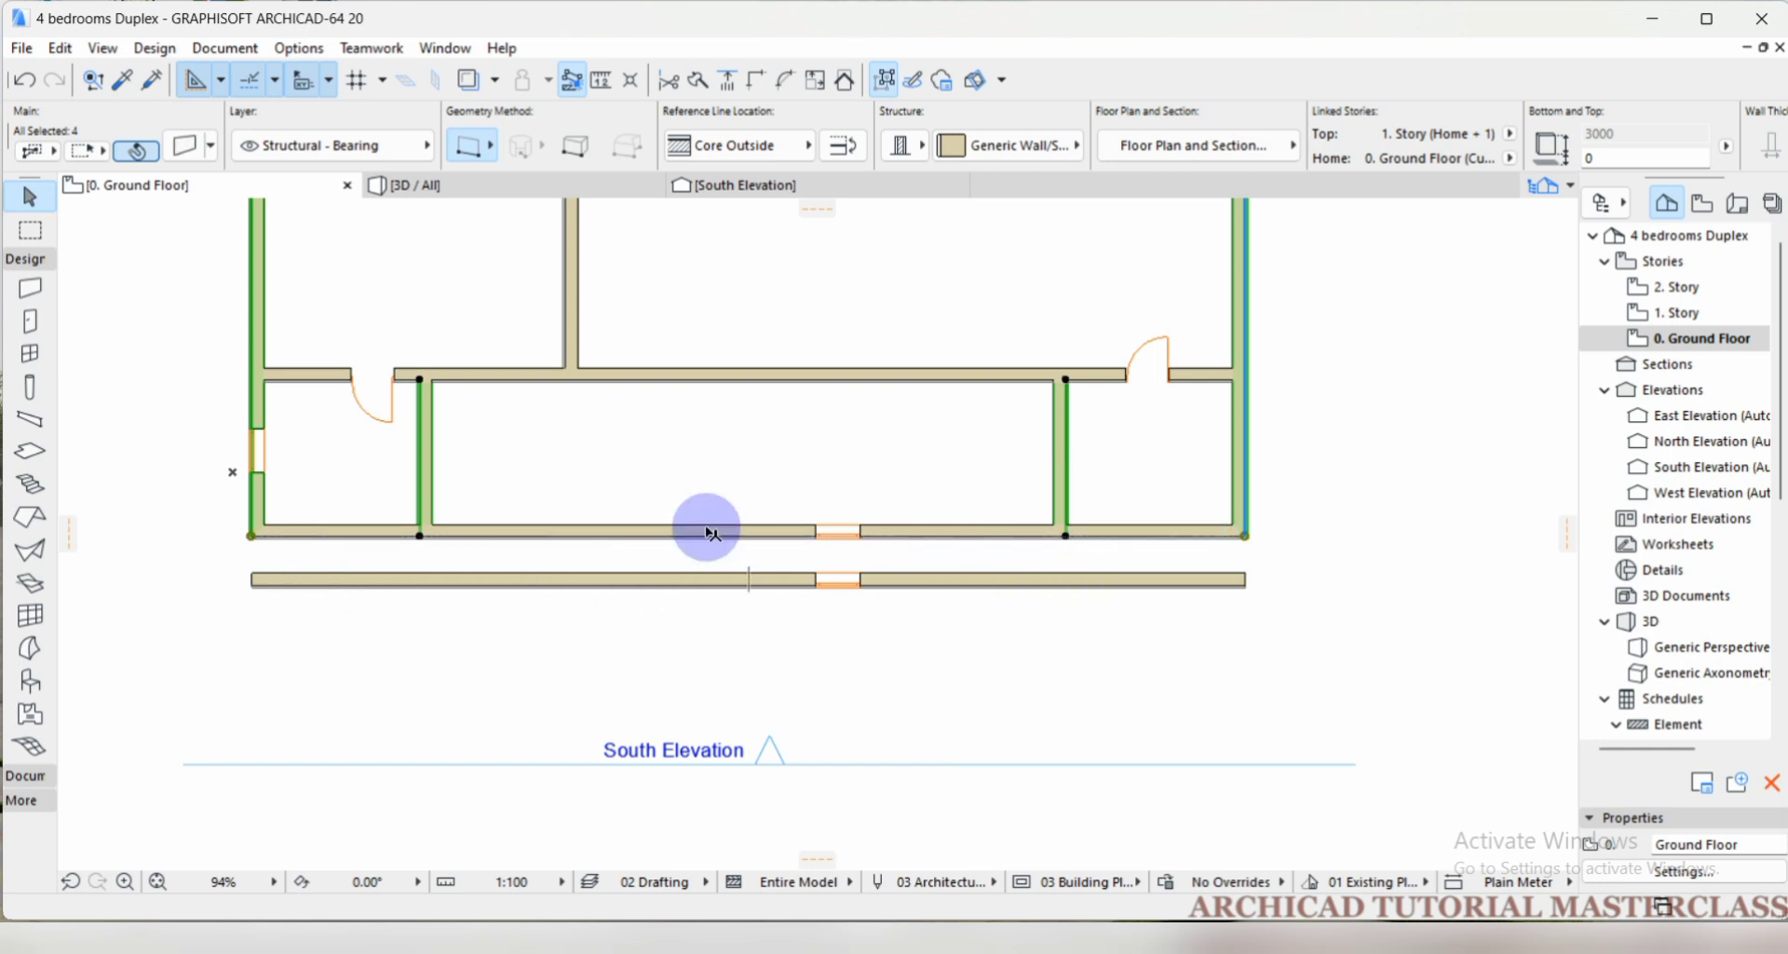
Try extending the four selected walls to the copied south wall's outer edge with Adjust, and undo the extension.
click(61, 50)
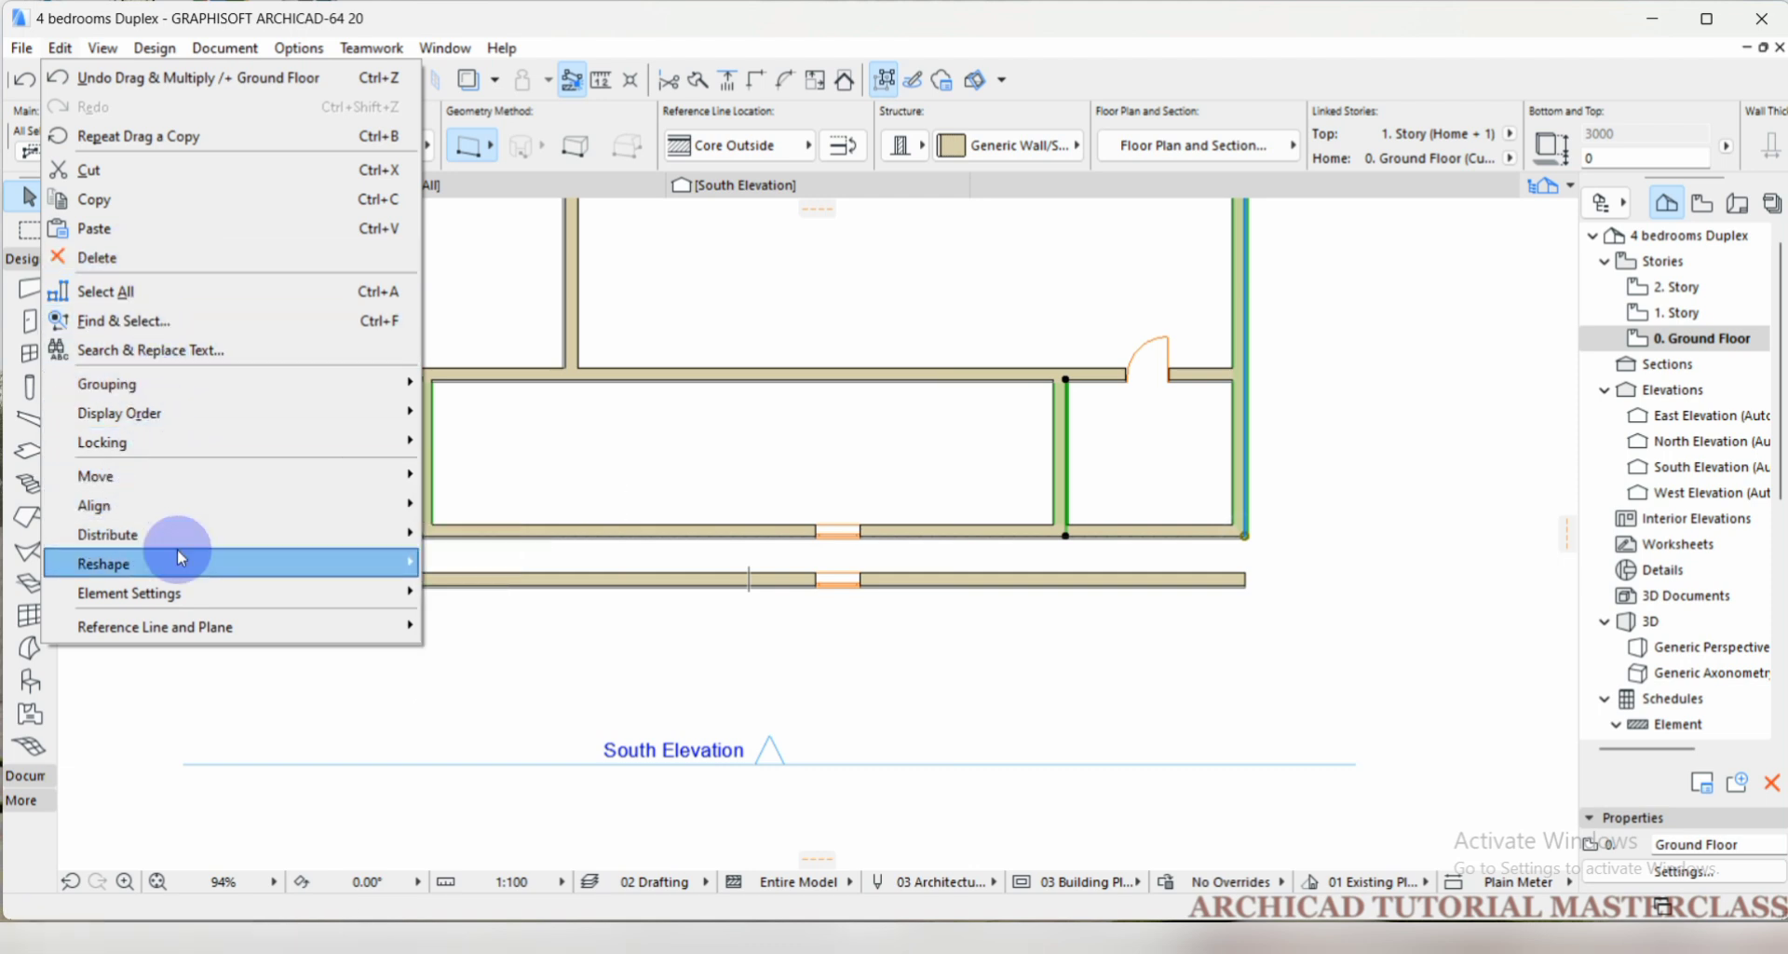
mouse_move(171, 566)
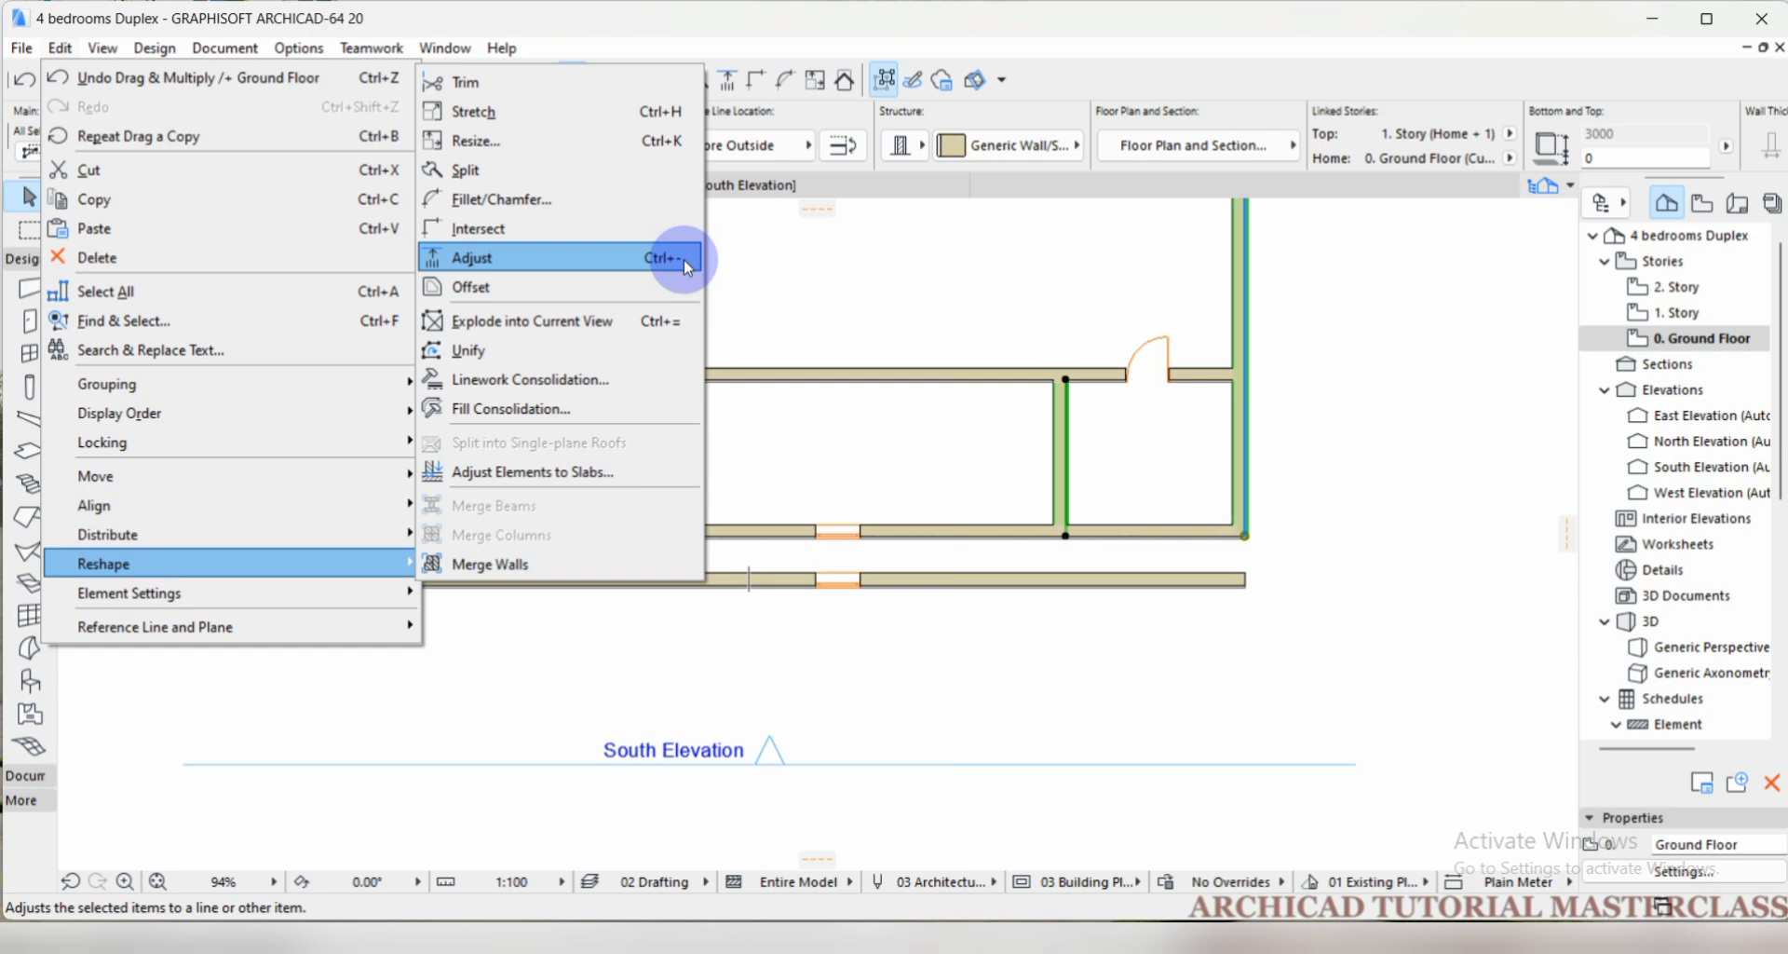
click(628, 258)
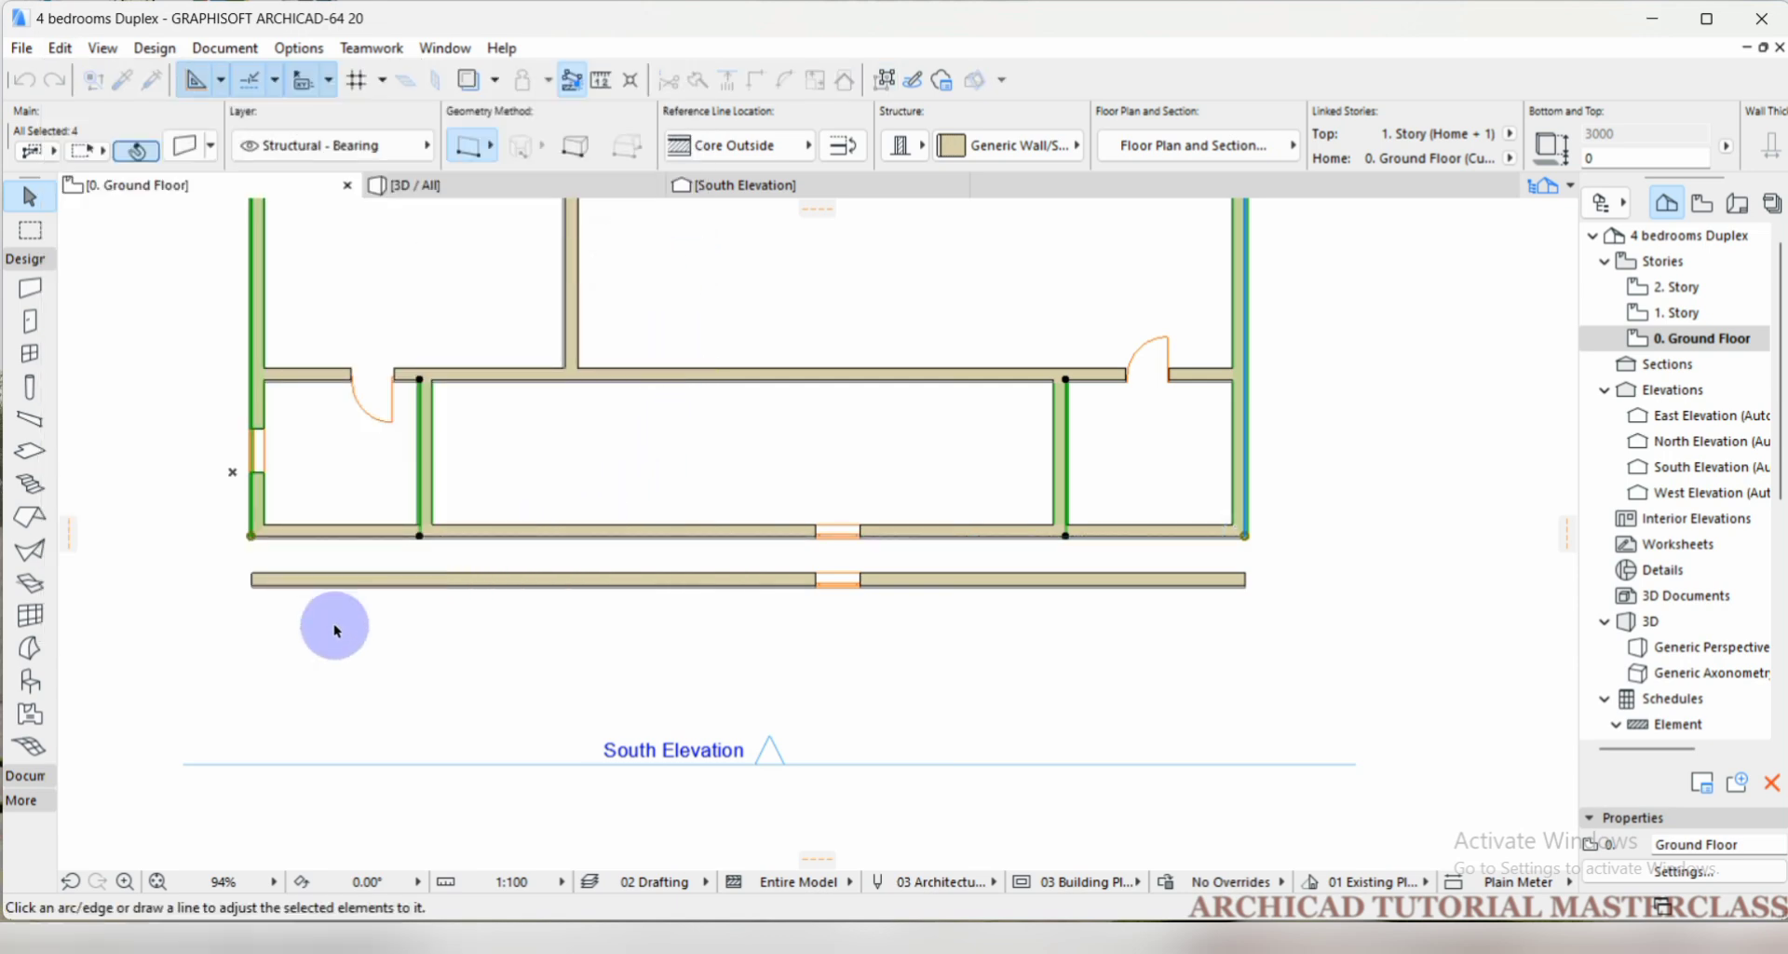
scroll(247, 586, up, 3)
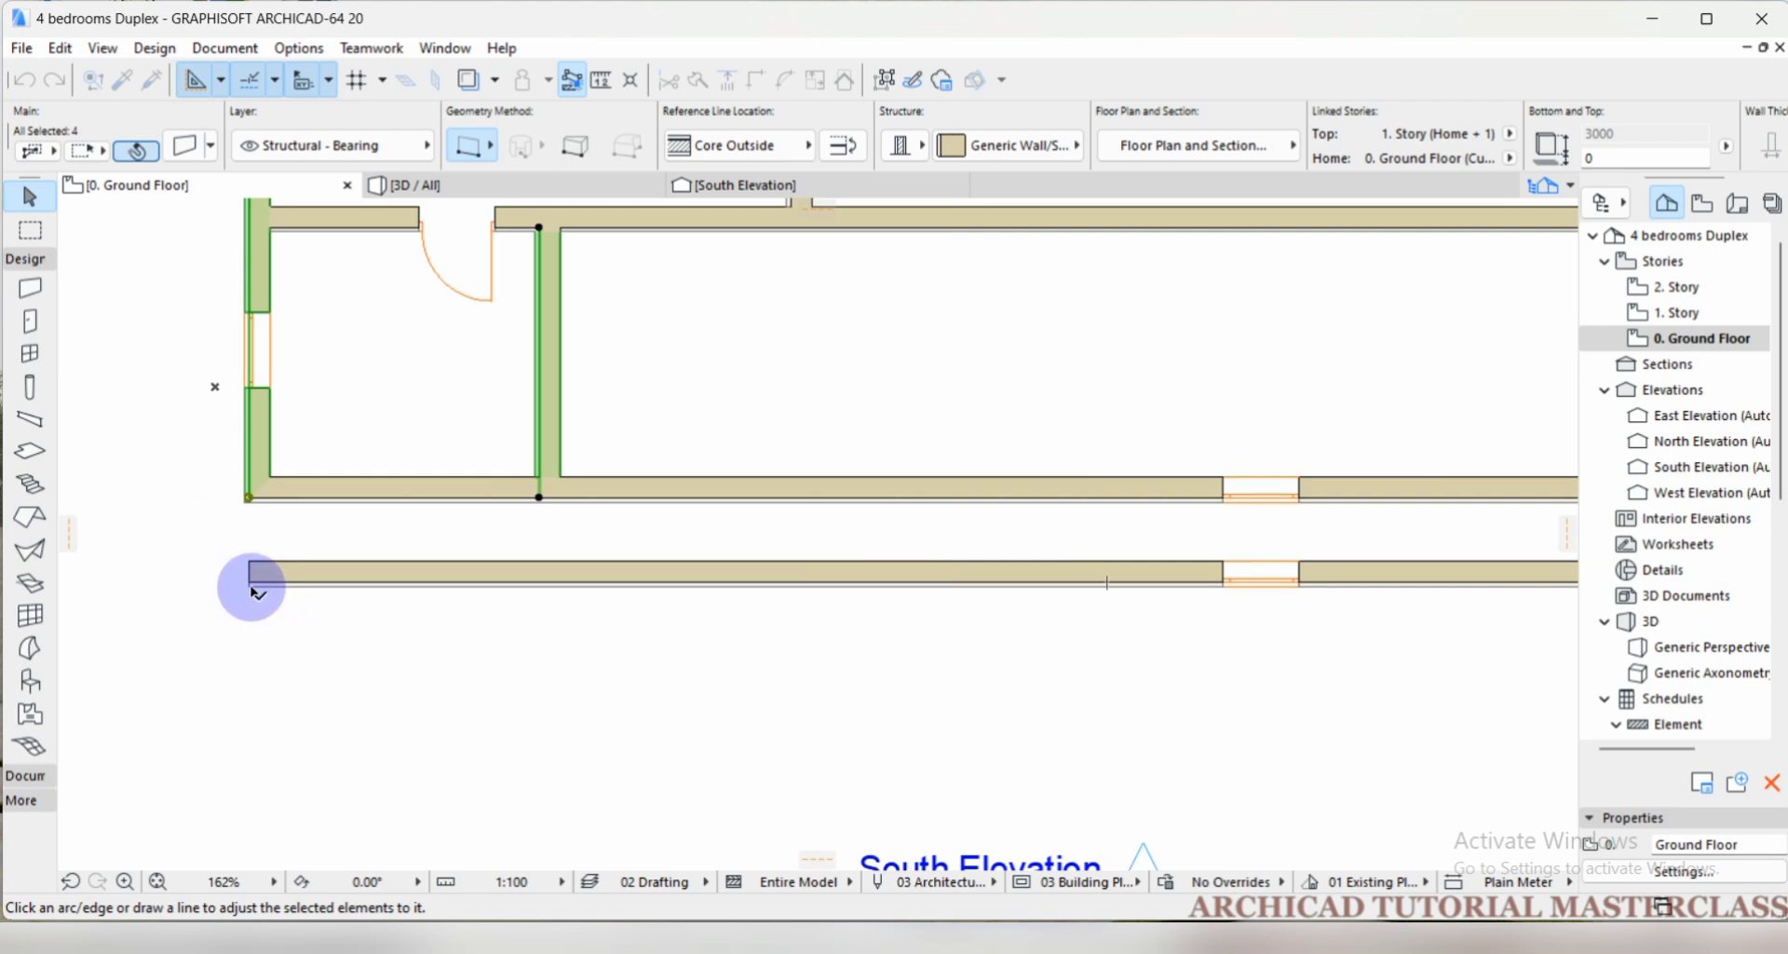
click(252, 588)
scroll(279, 614, down, 5)
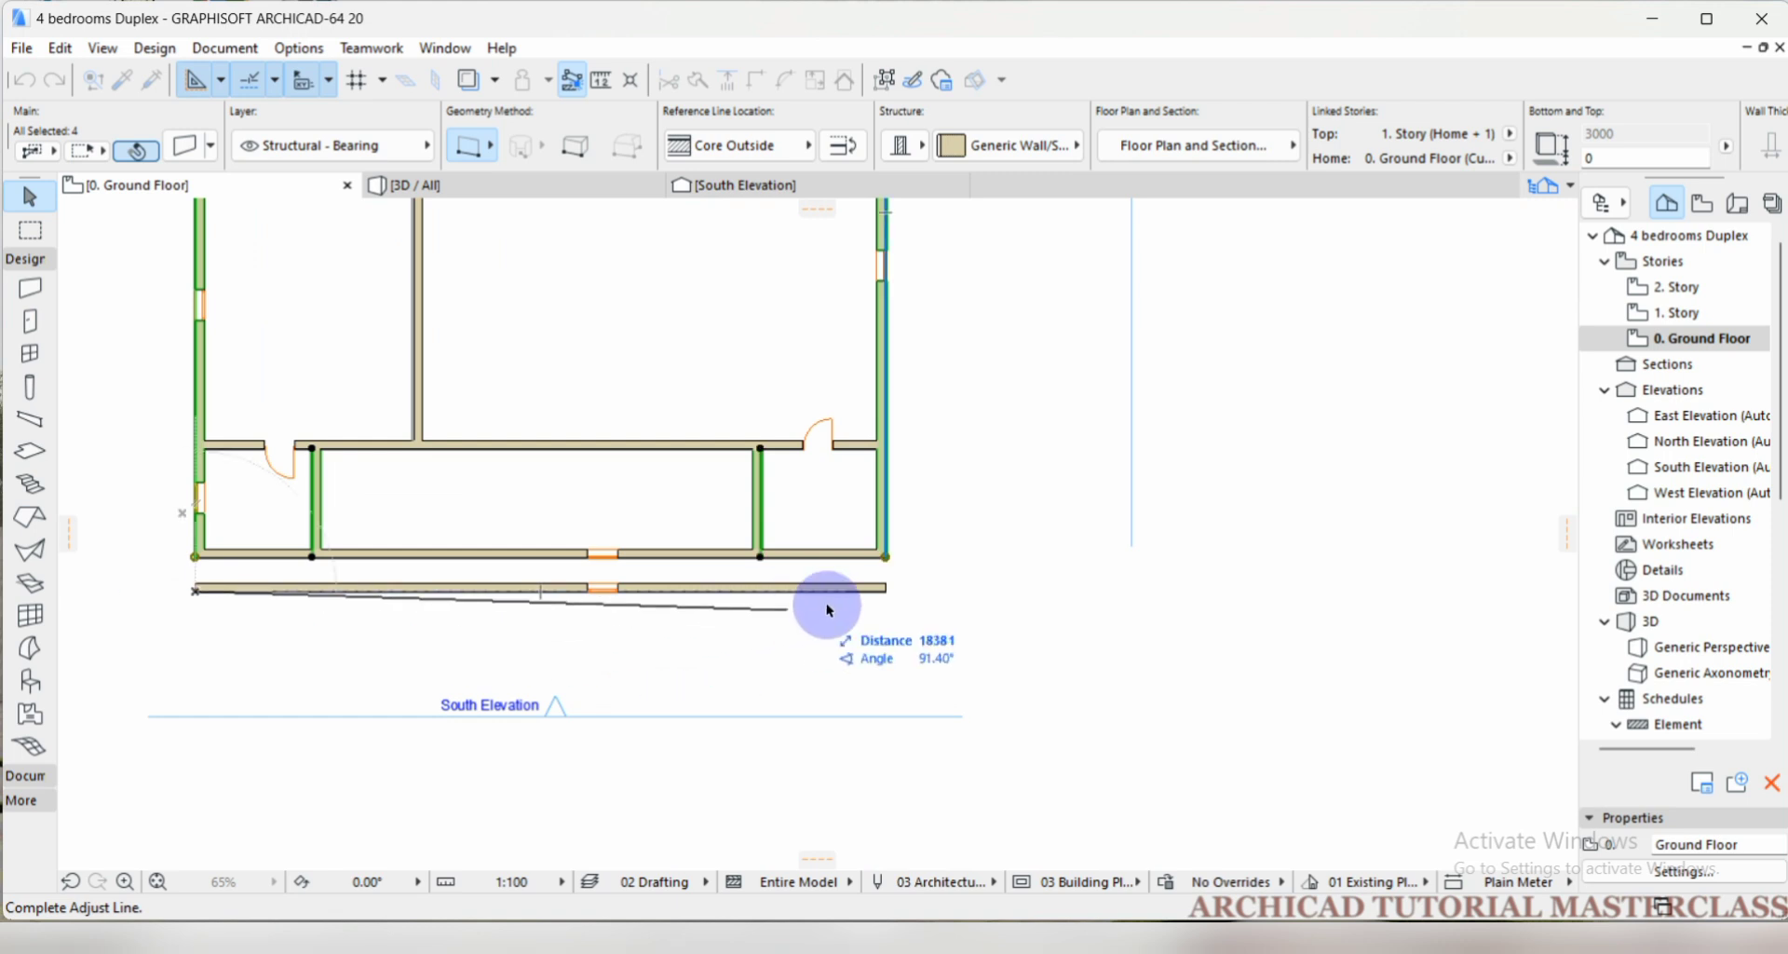
click(886, 589)
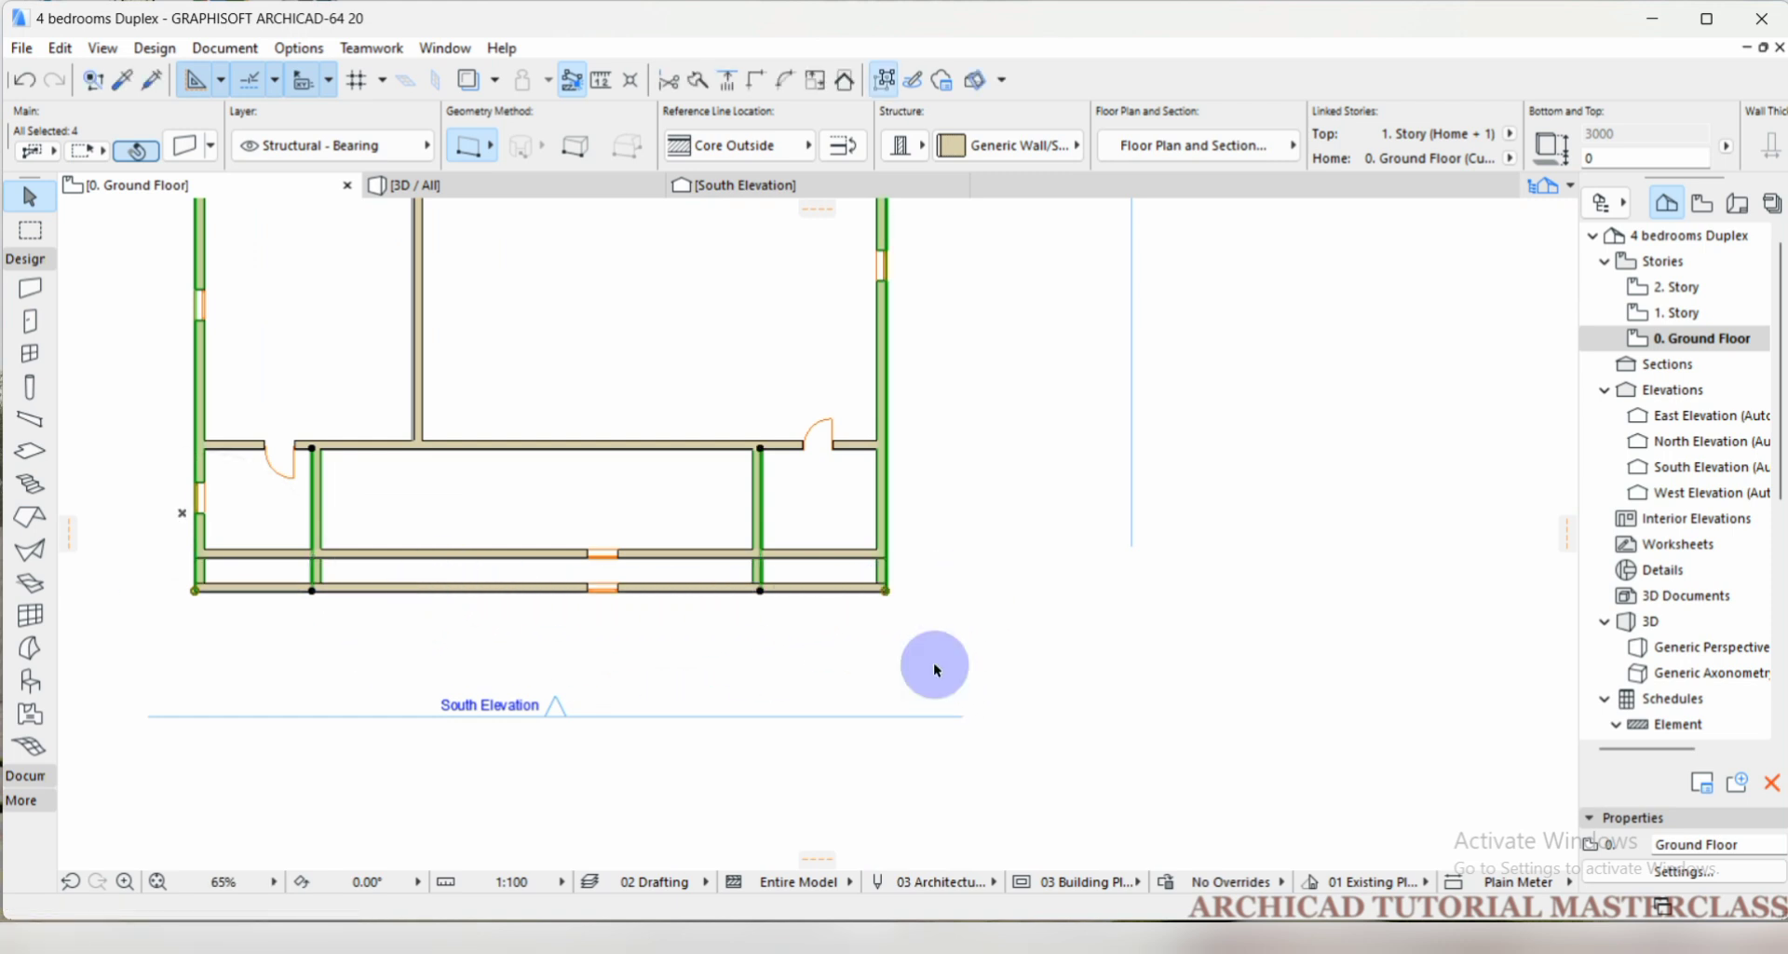
key(Escape)
scroll(764, 577, up, 2)
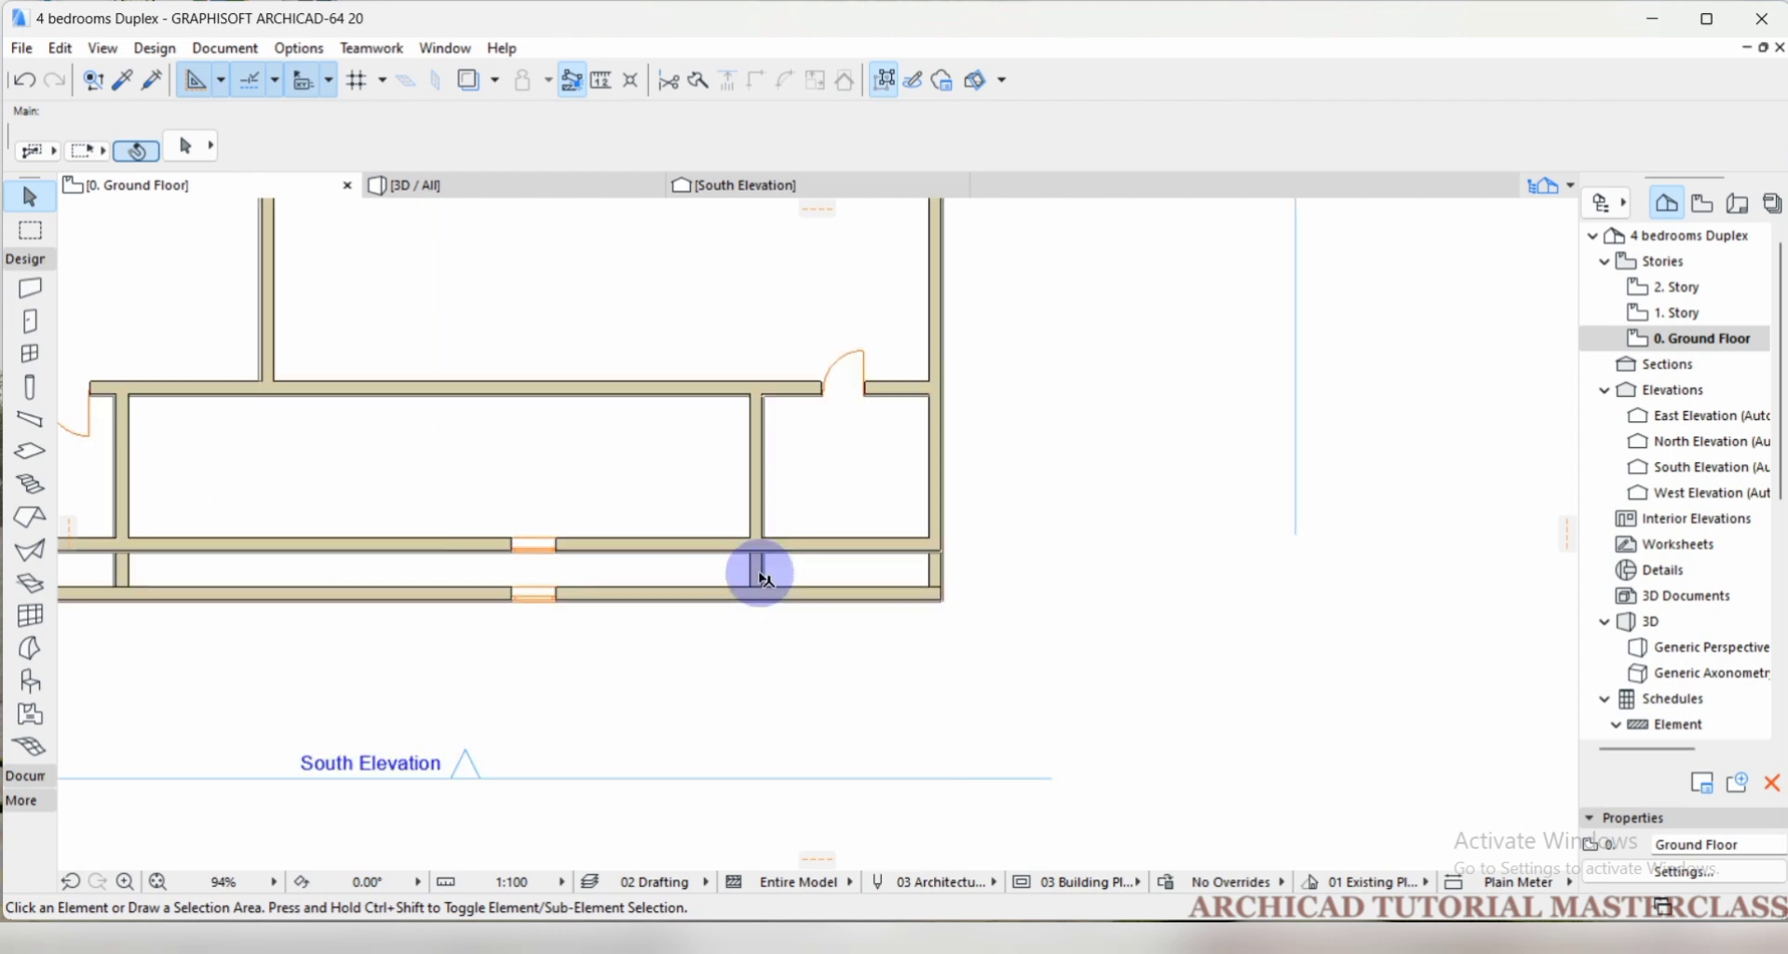
scroll(929, 577, down, 2)
scroll(755, 580, up, 1)
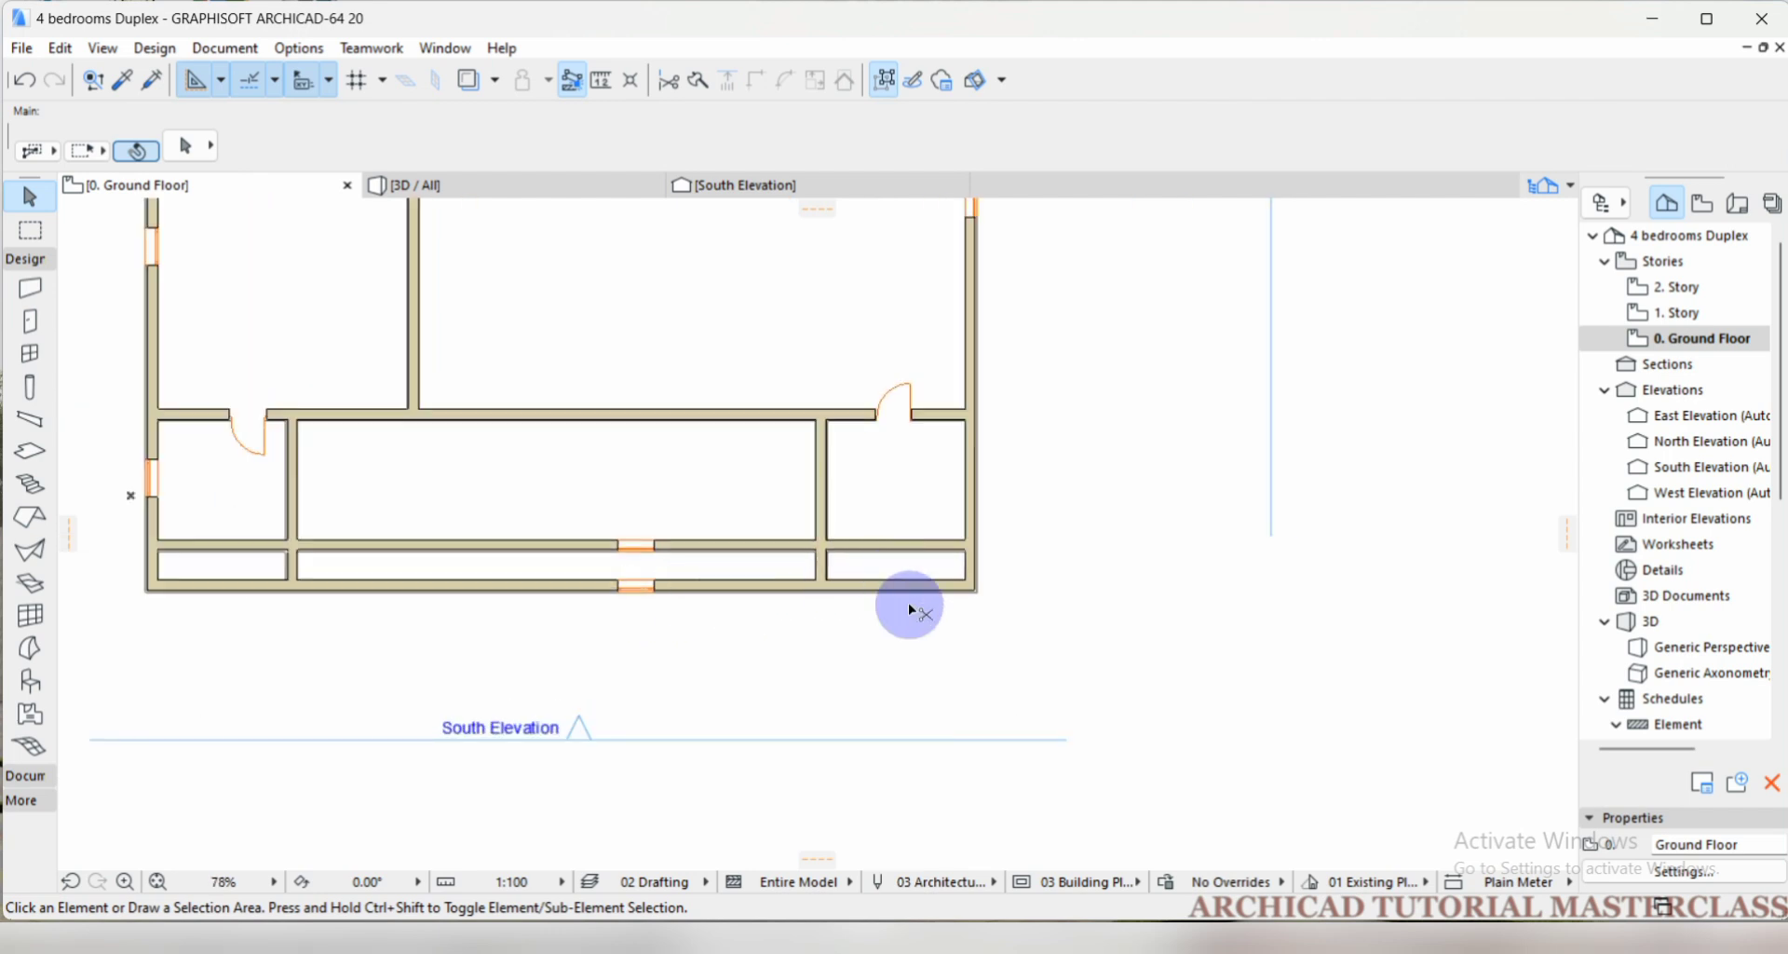
key(ctrl+z)
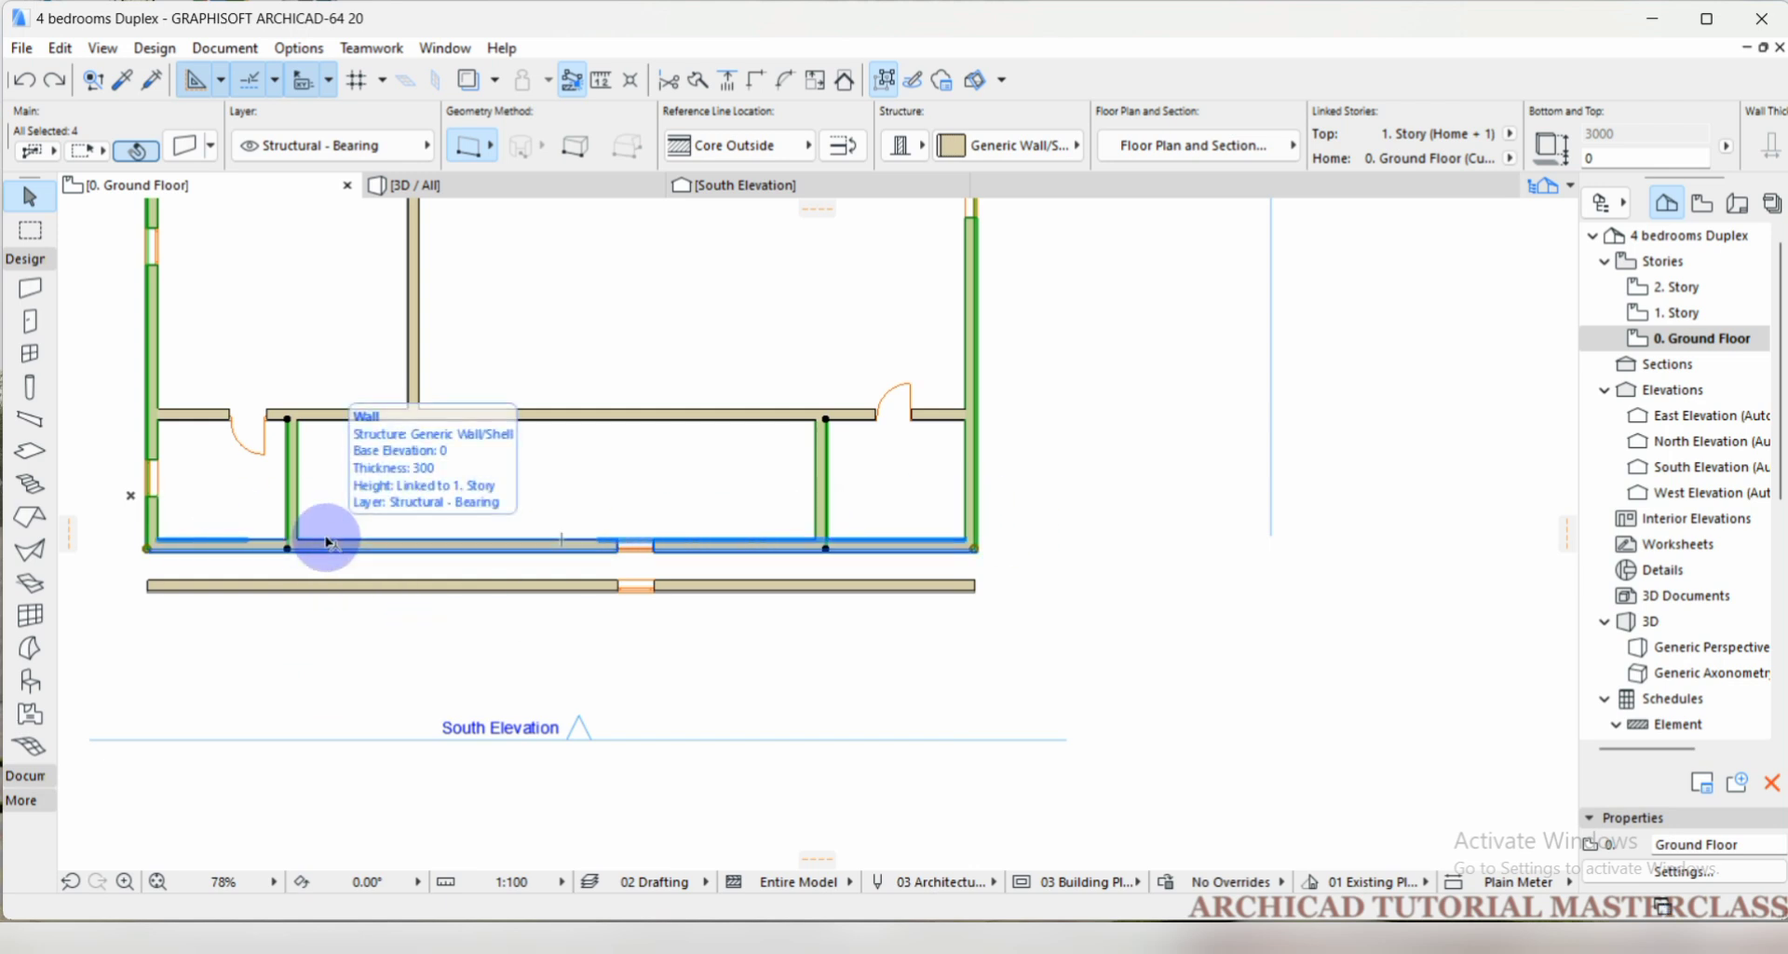
Repeat the Adjust of the four walls along the copied wall's full outer edge, and undo it again.
key(ctrl+minus)
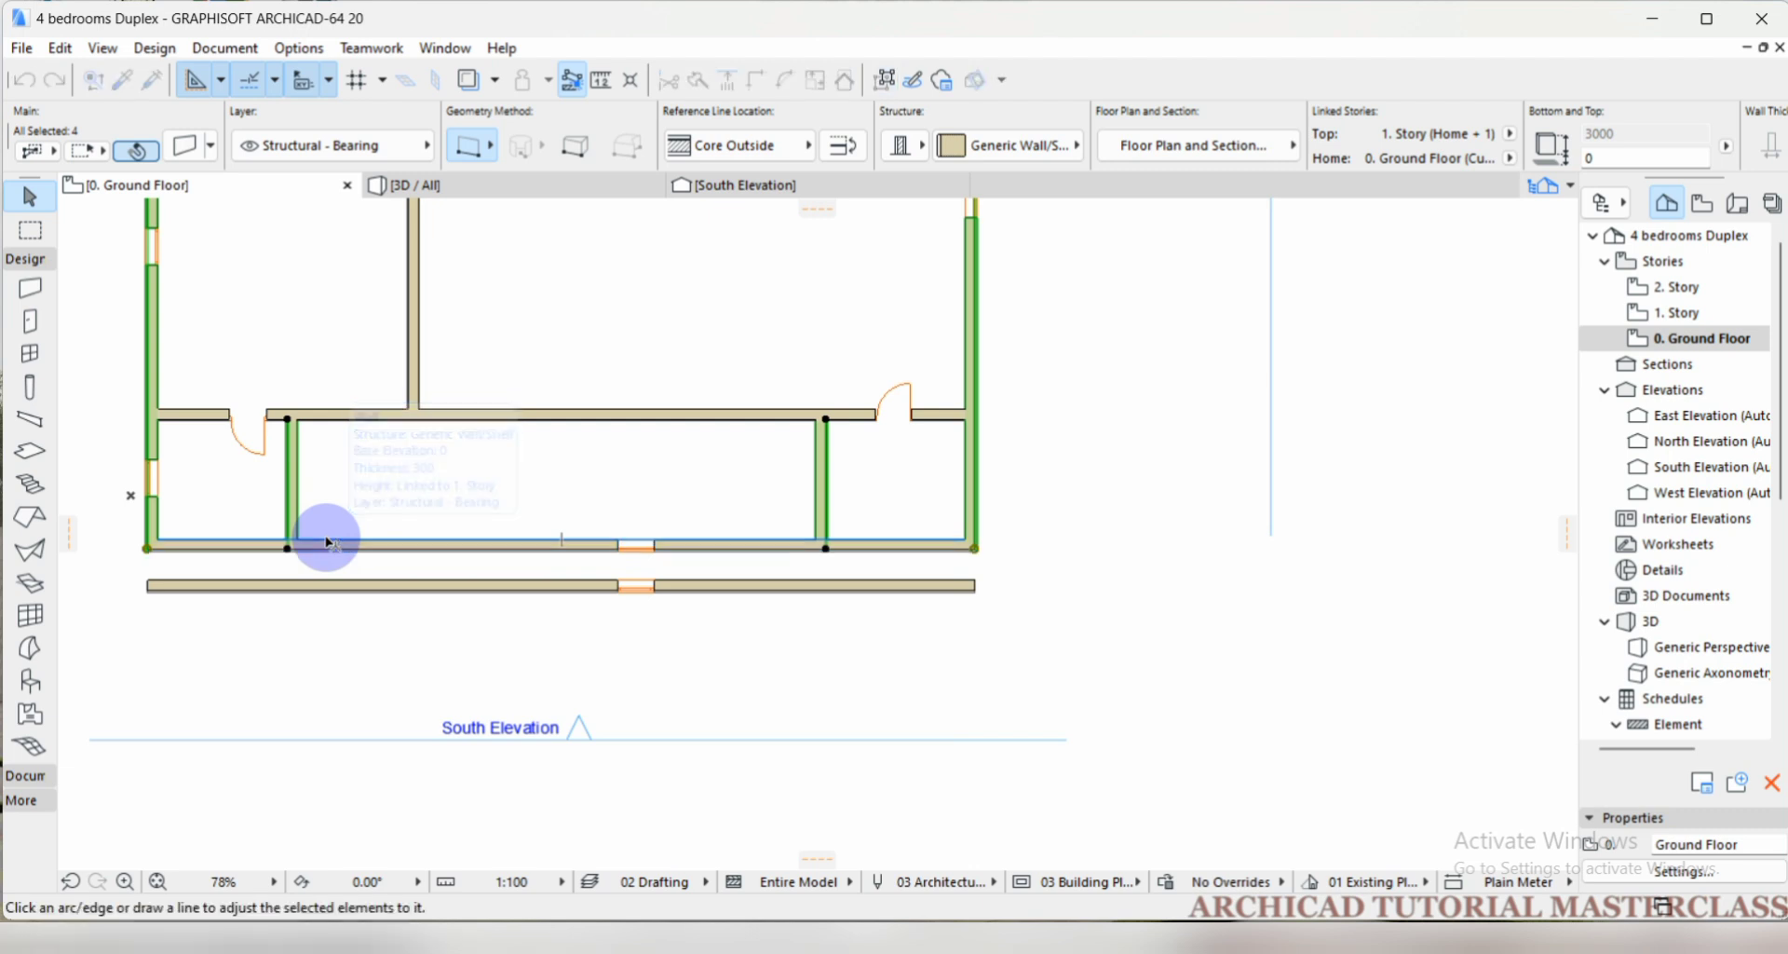
click(149, 589)
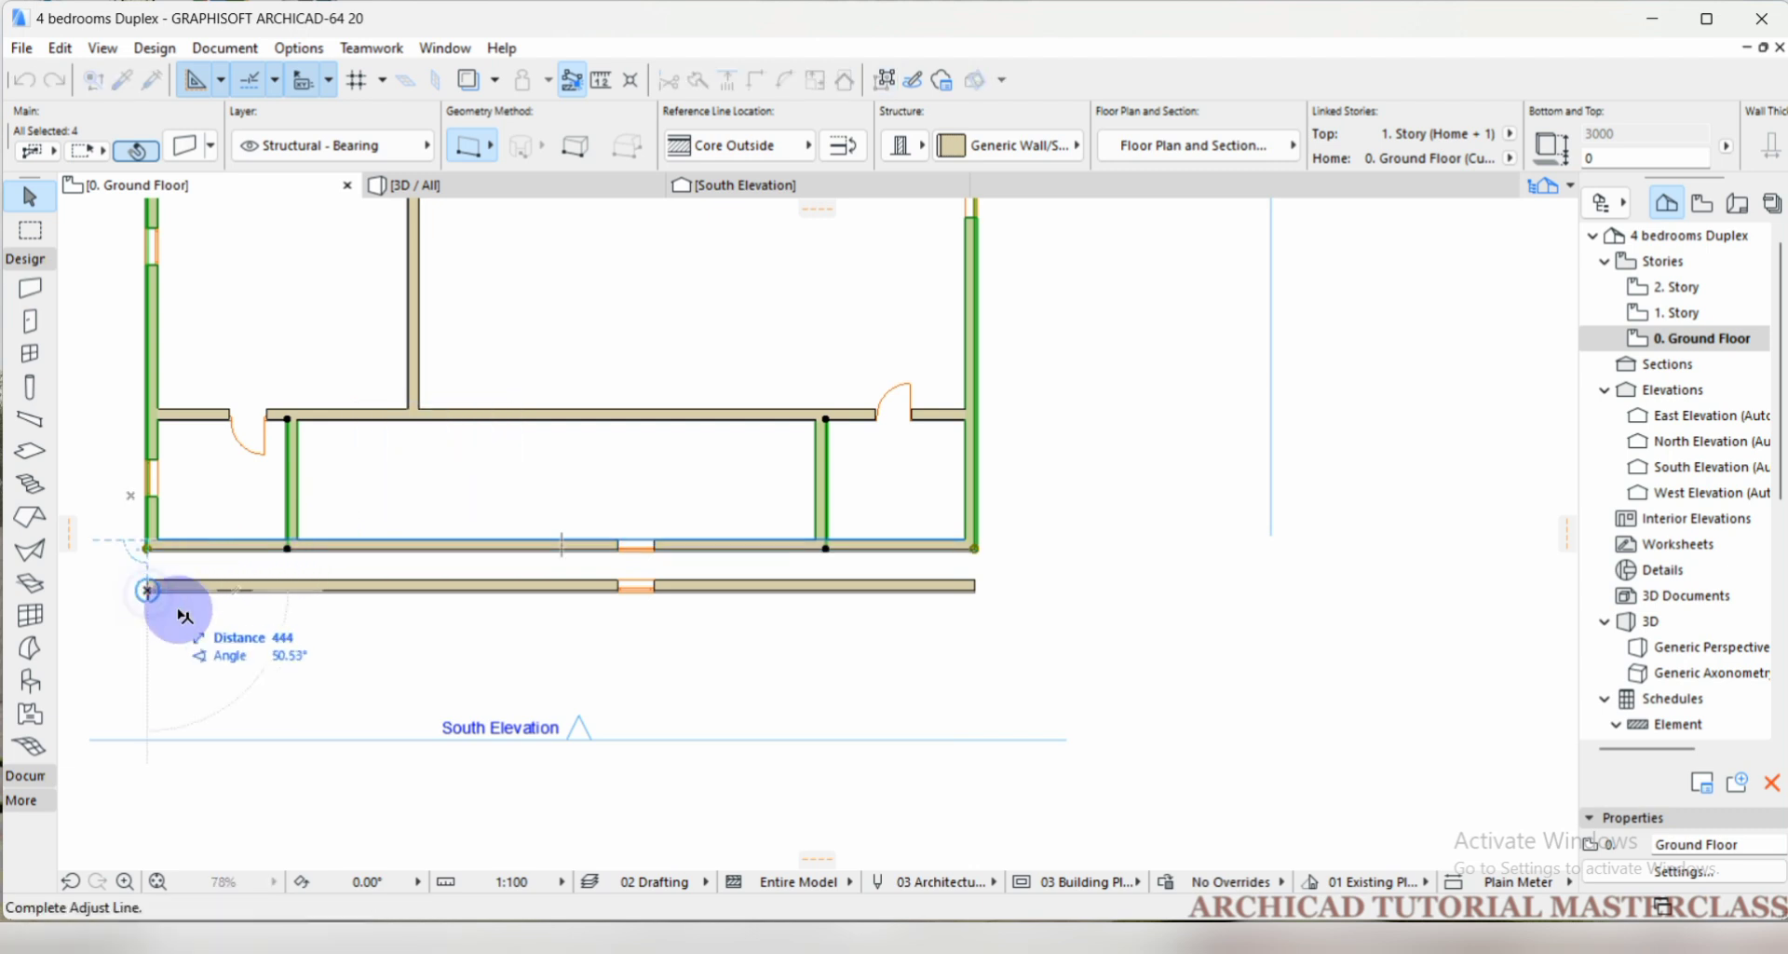
click(975, 590)
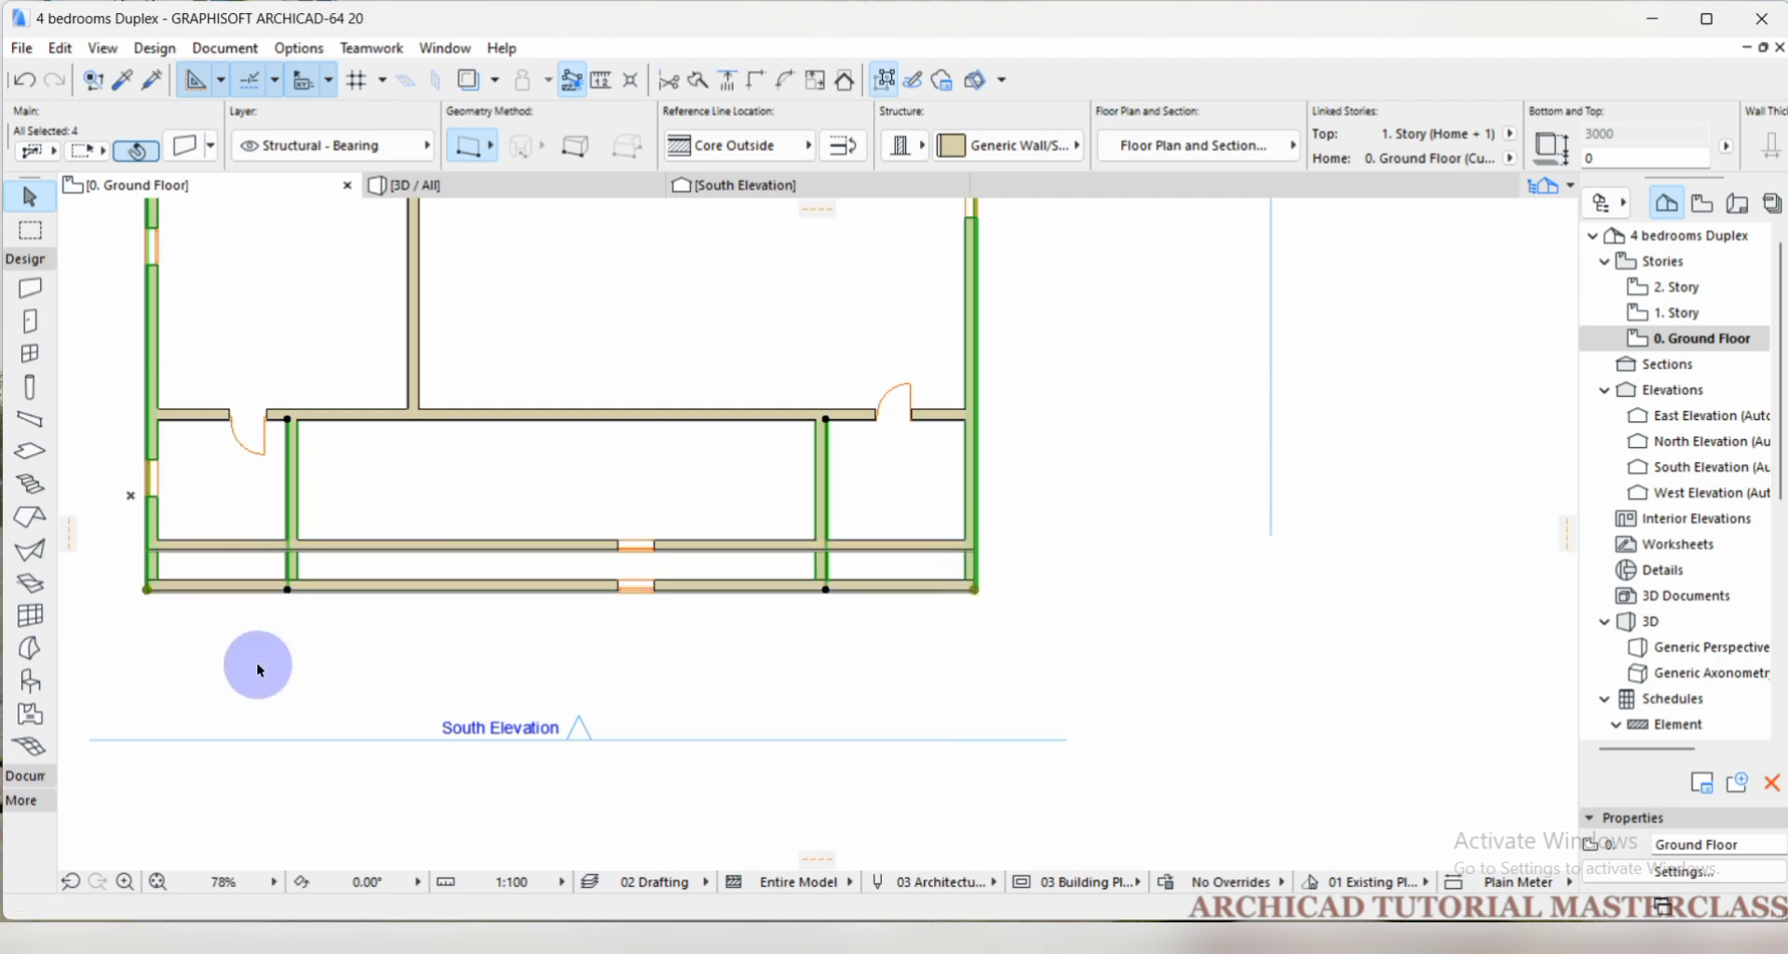
scroll(817, 506, down, 1)
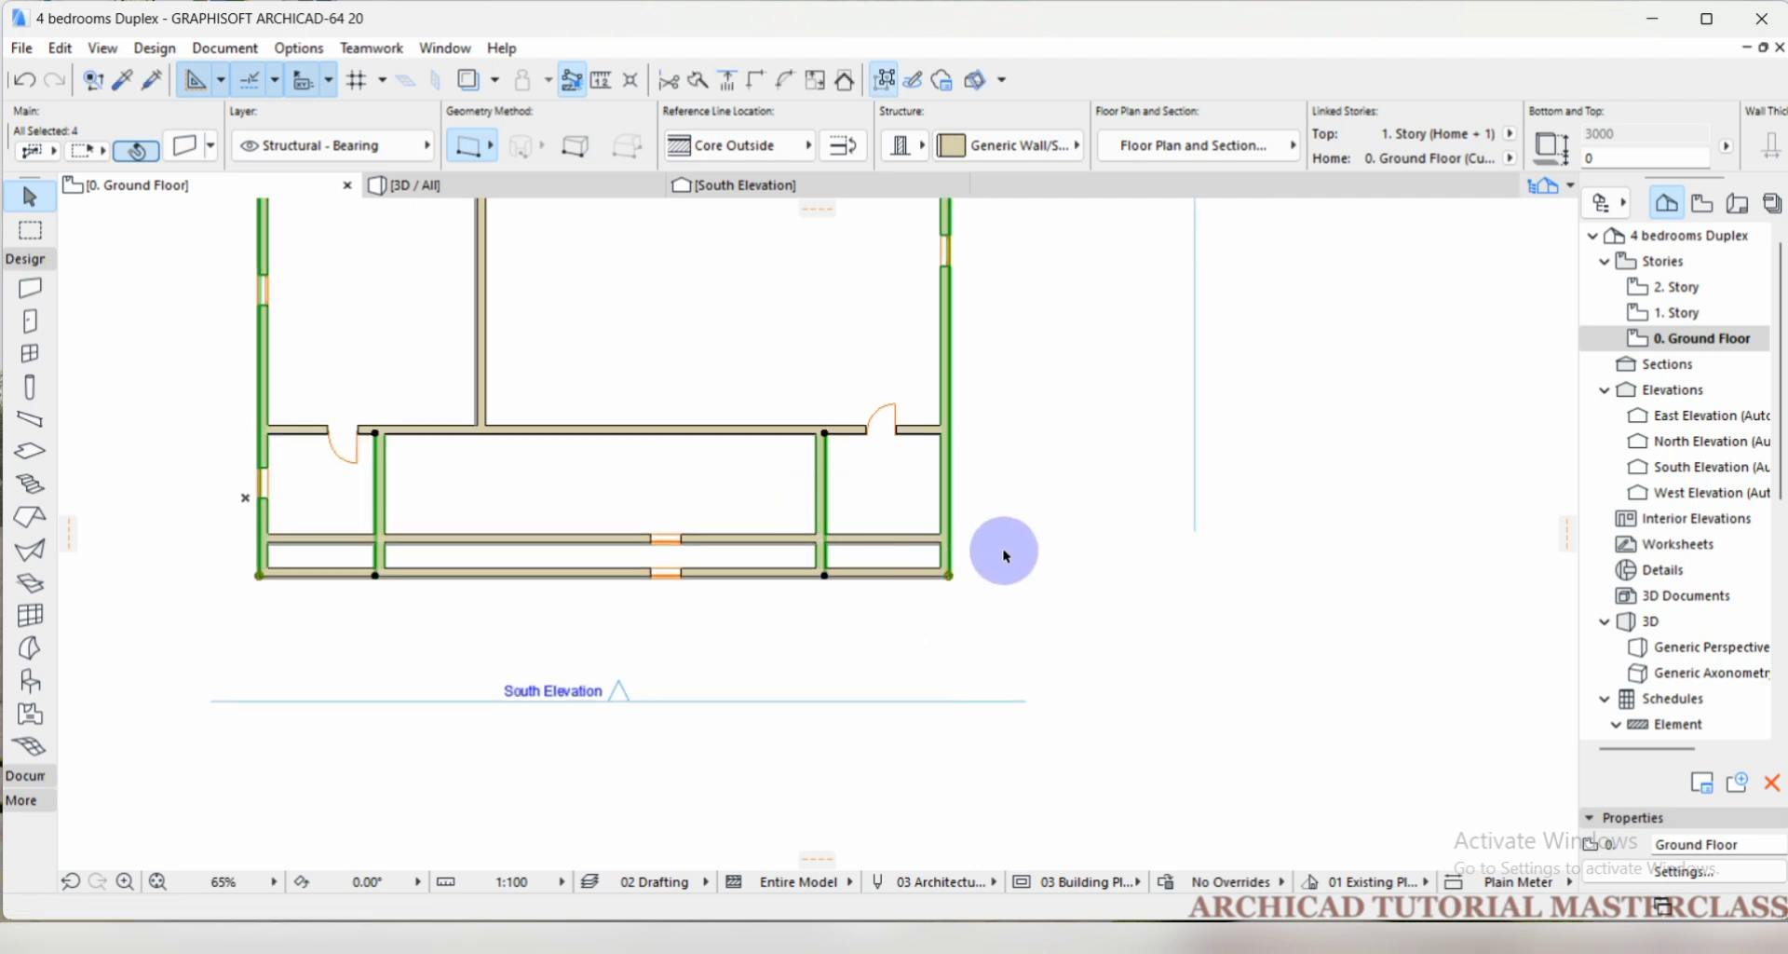
click(1005, 556)
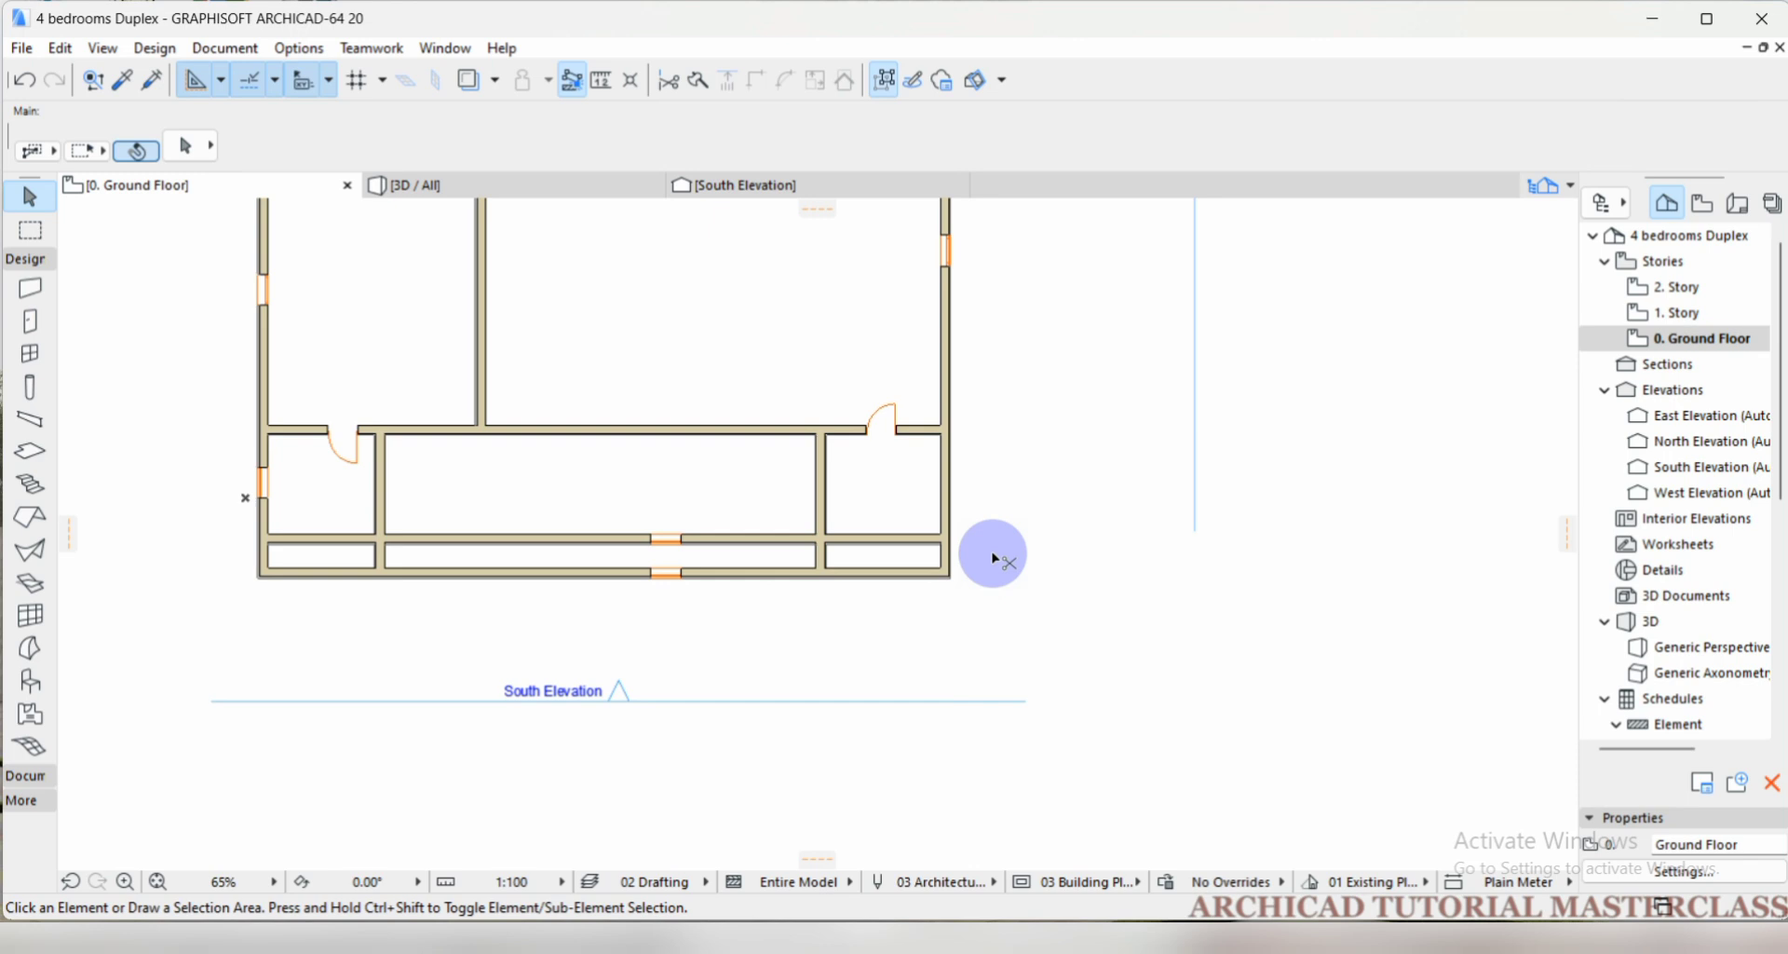
key(ctrl+z)
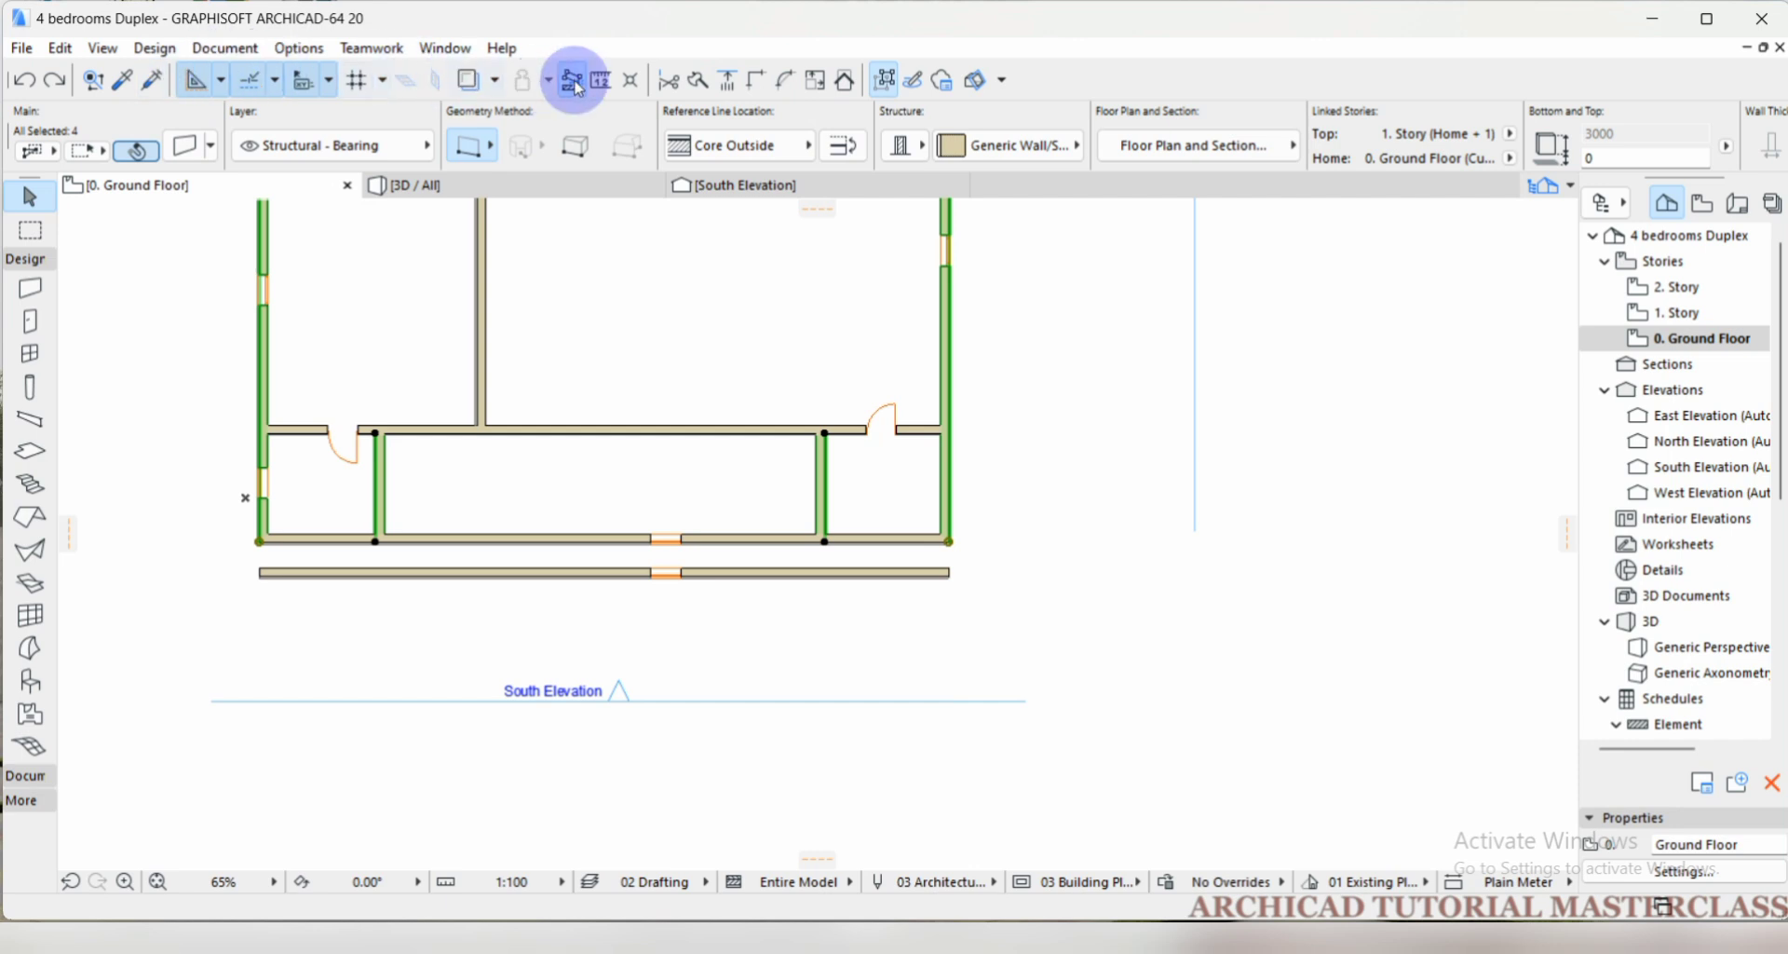
Adjust the four selected walls to a line along the copied south wall's outer edge, and clear the selection.
click(729, 86)
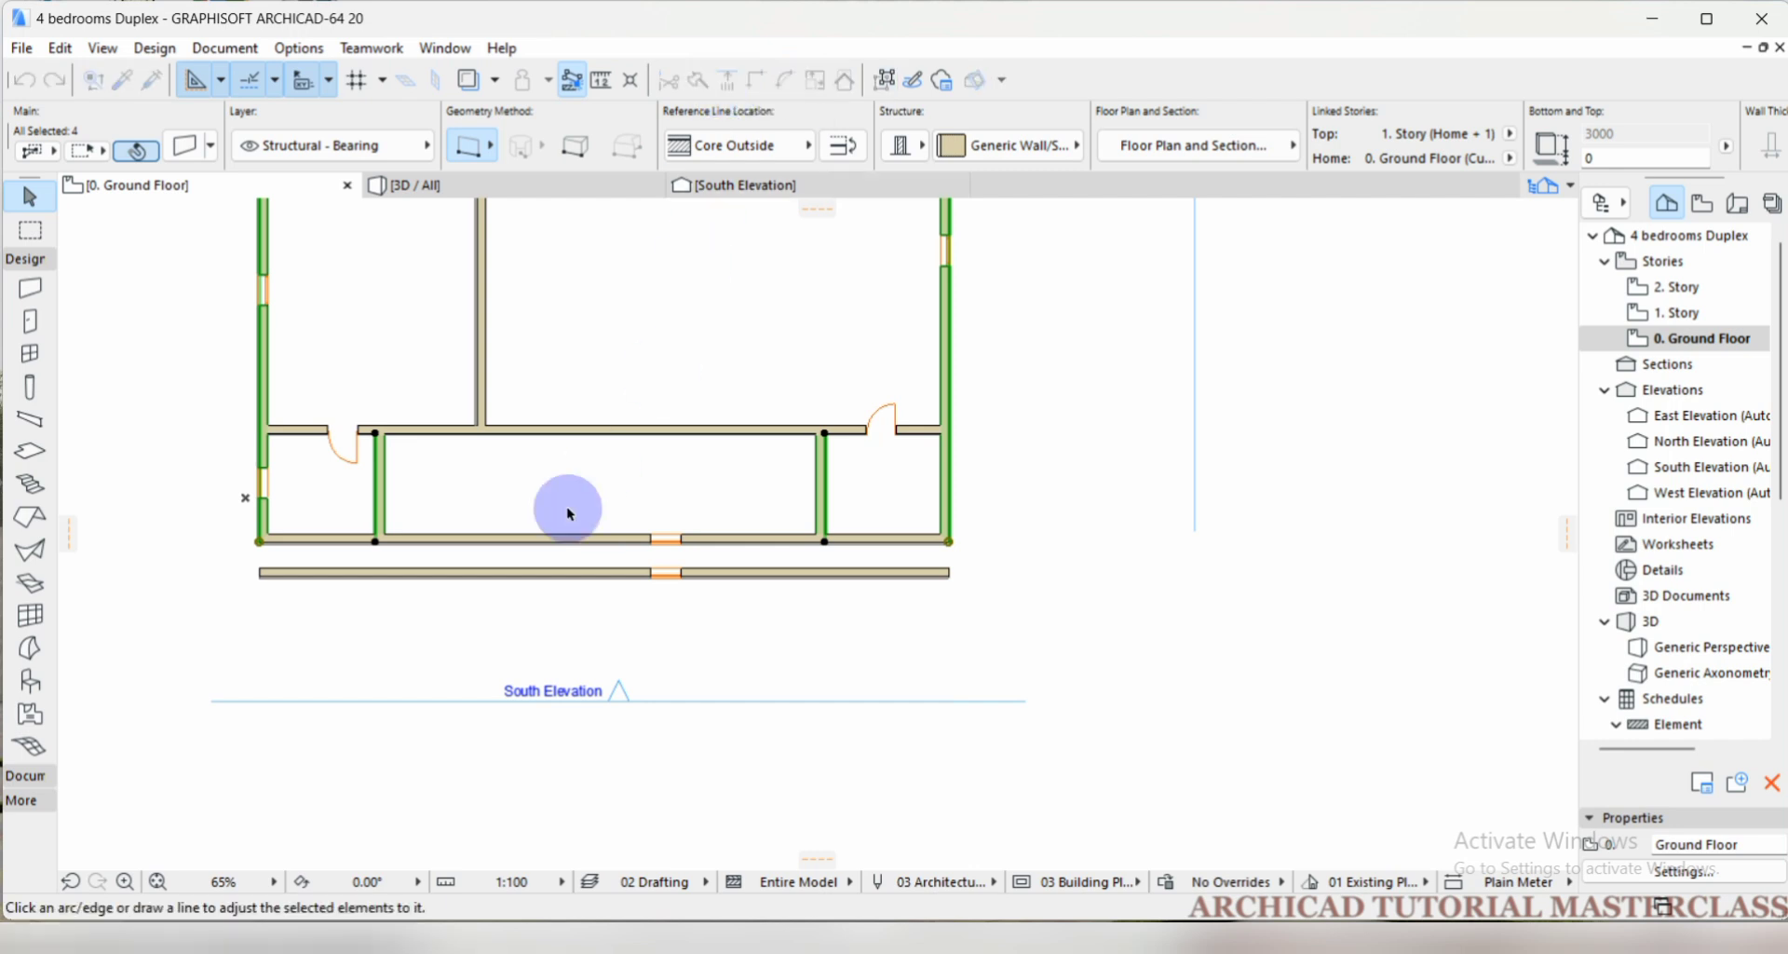
click(260, 575)
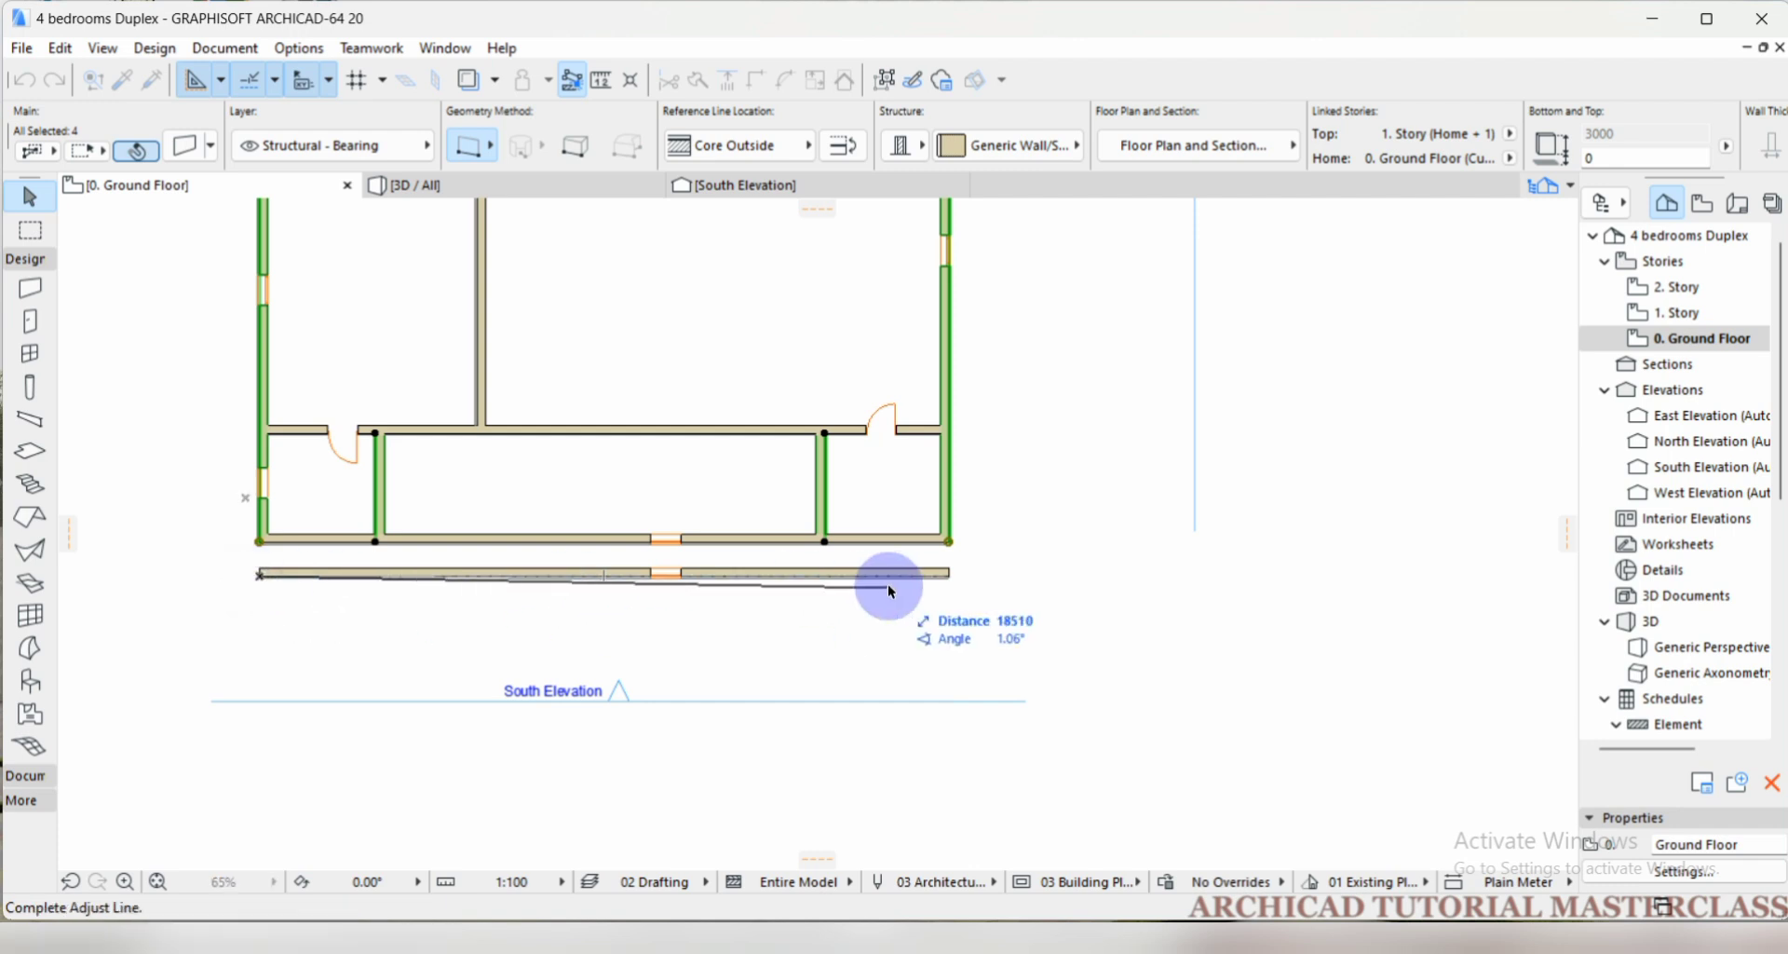
click(948, 579)
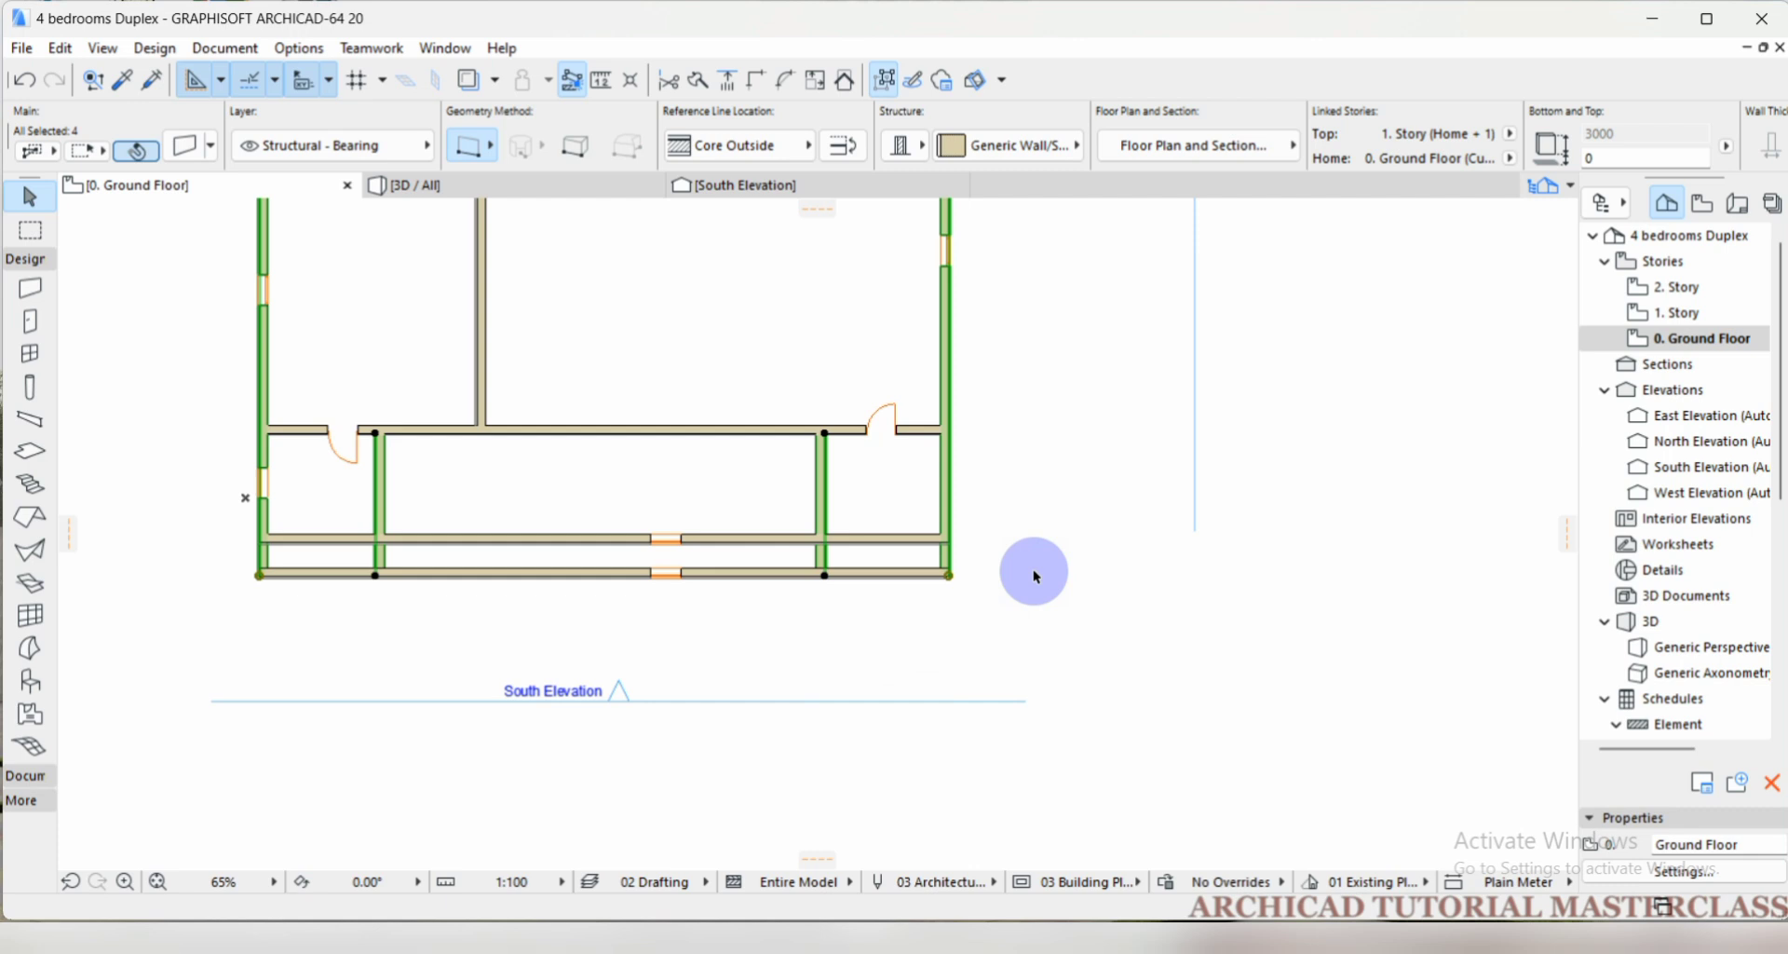
click(1014, 499)
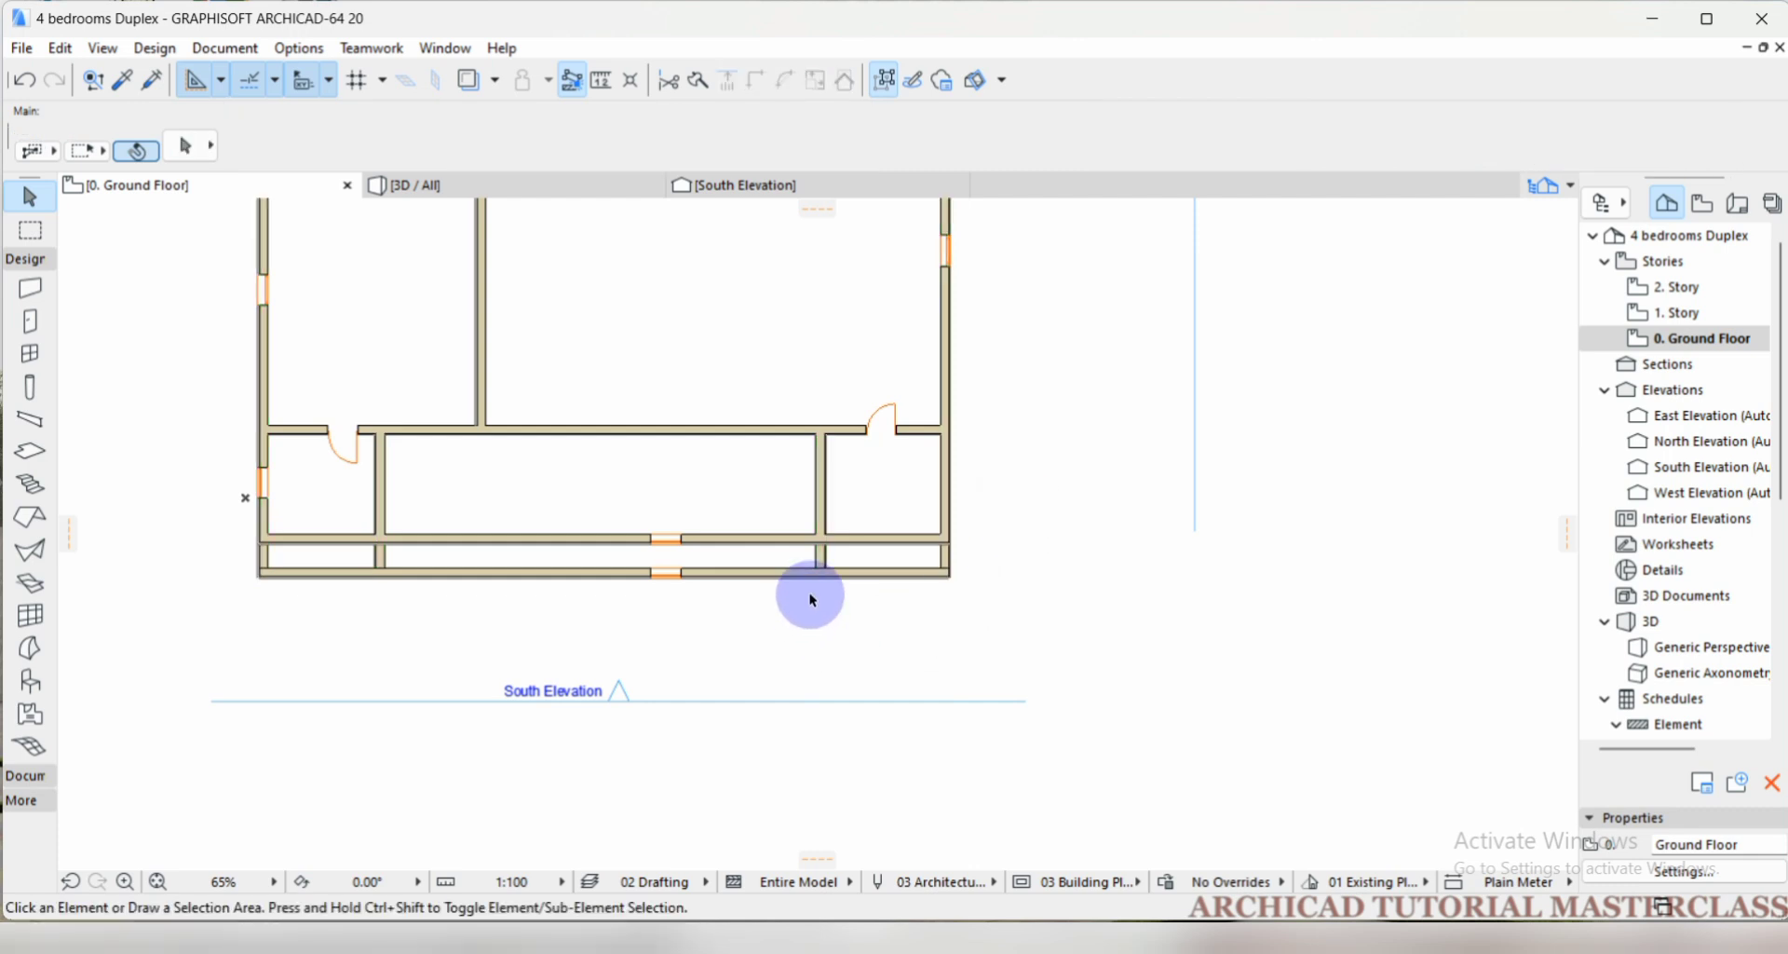
Trim away the original south wall's segment in the southwest room and the outer wall's middle segment between the two partitions.
scroll(766, 515, down, 1)
scroll(742, 596, up, 1)
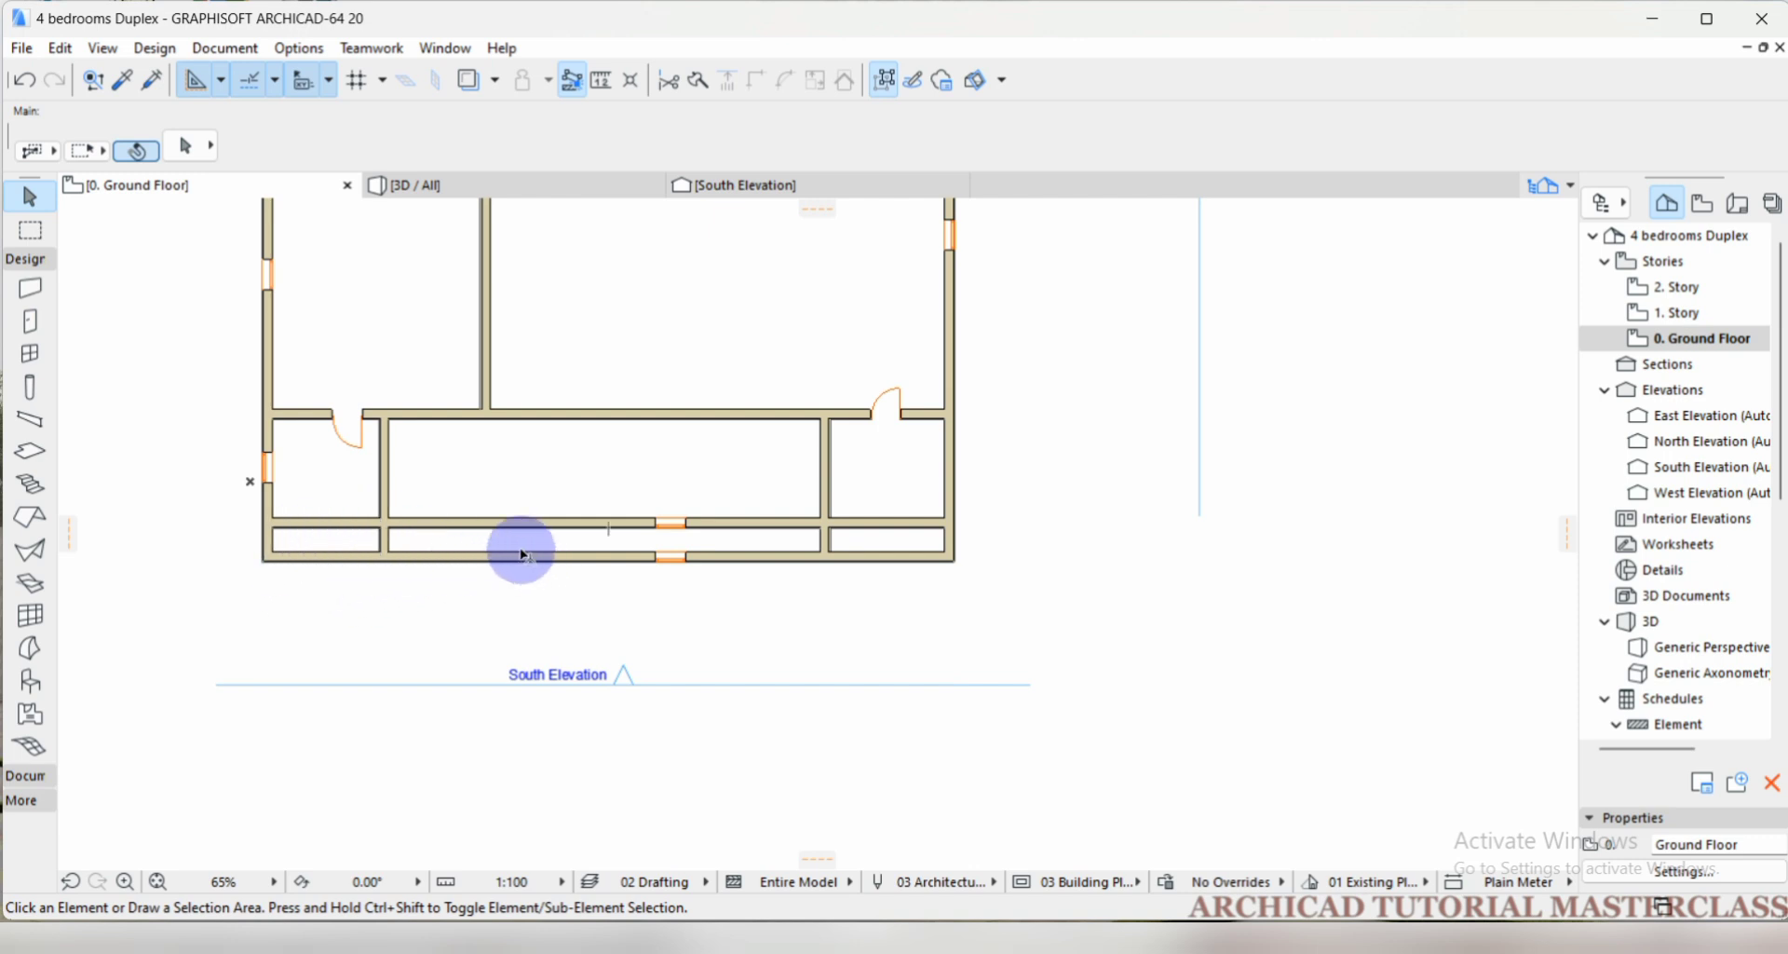
mouse_move(521, 553)
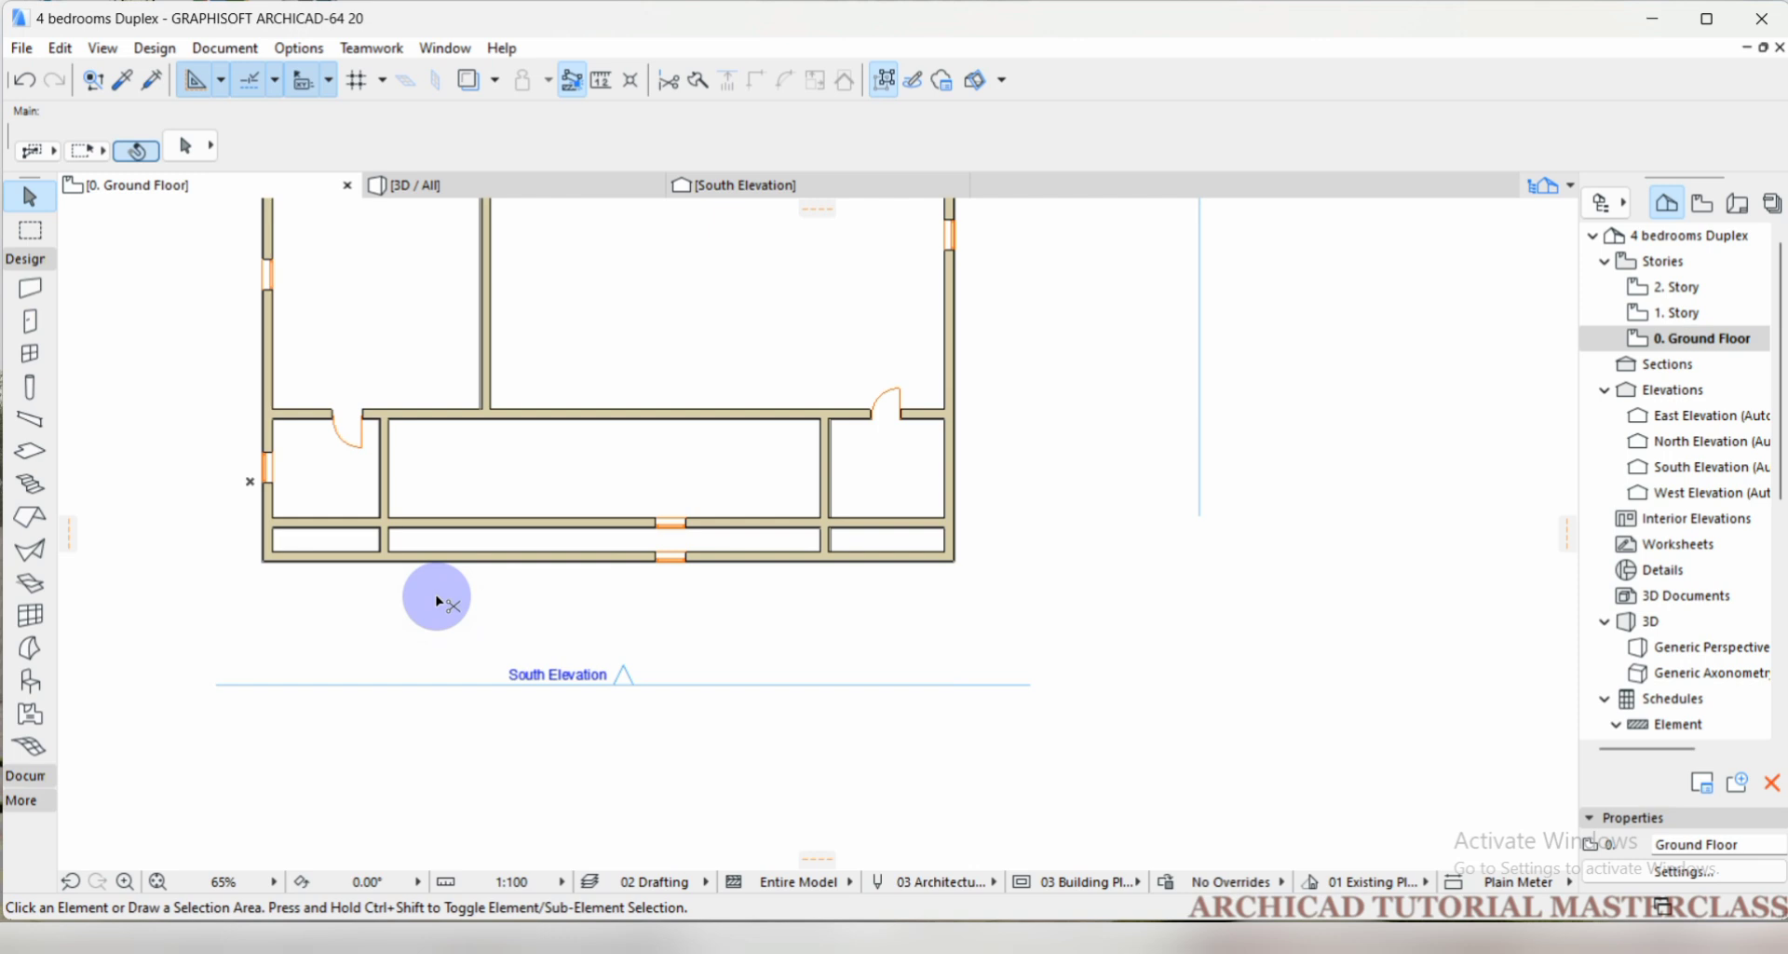
click(321, 529)
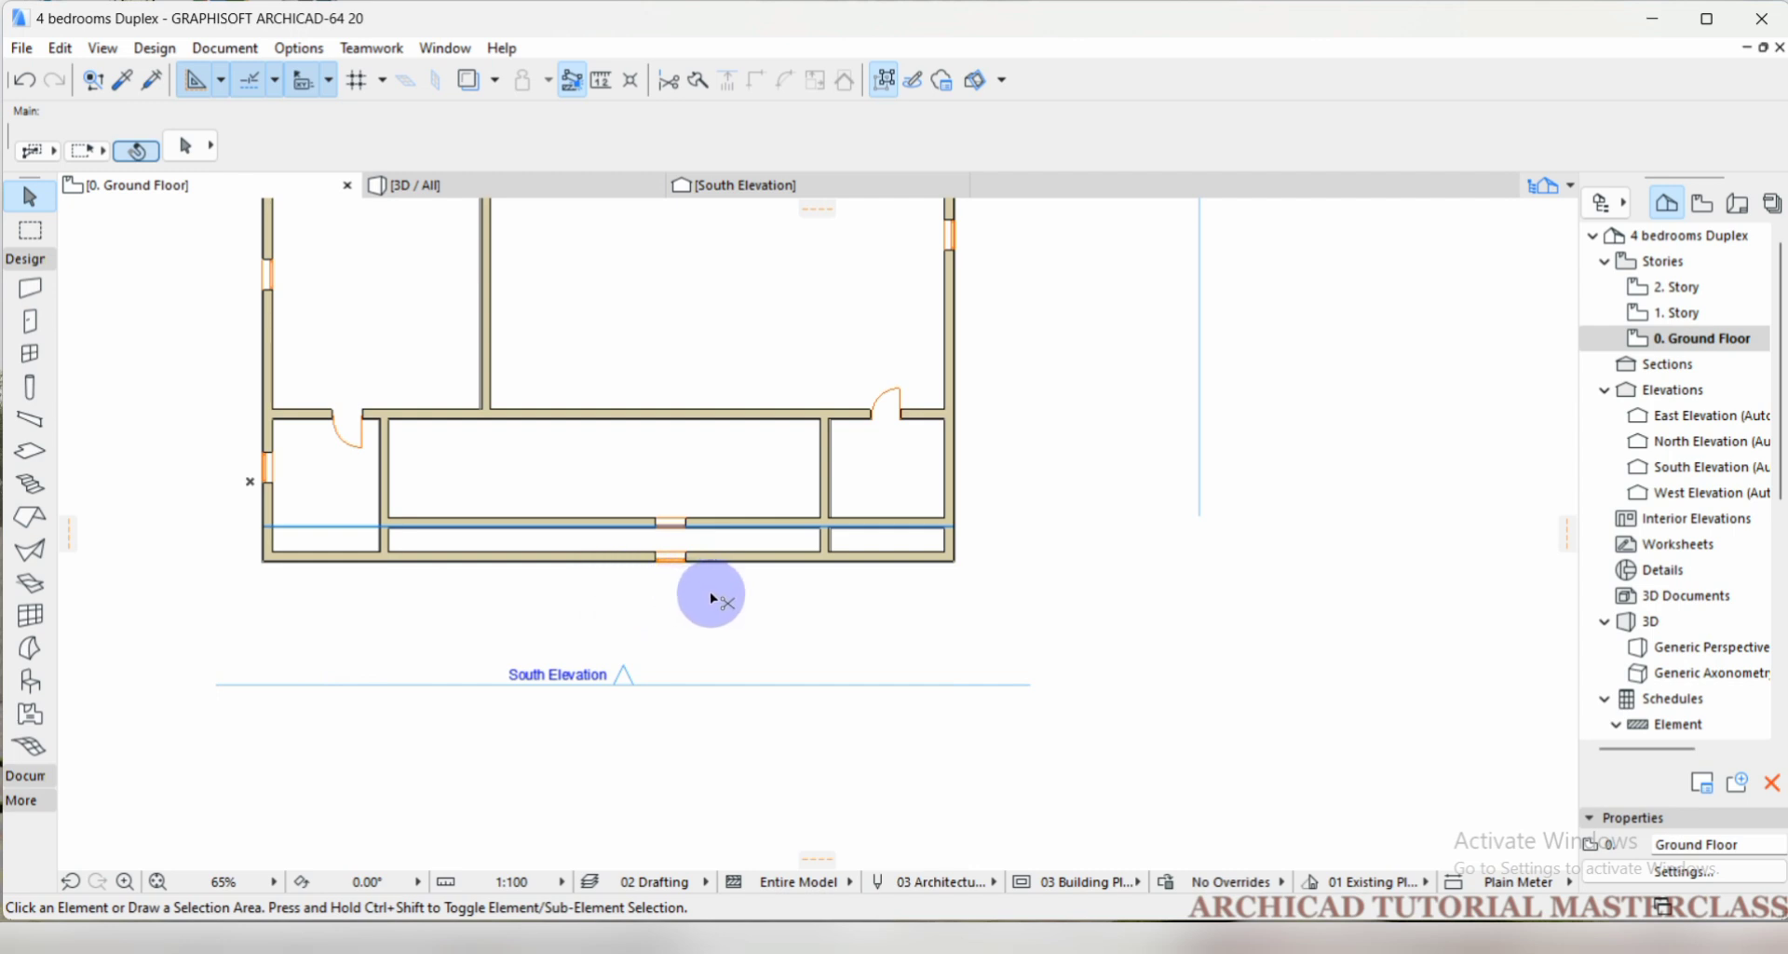
click(592, 557)
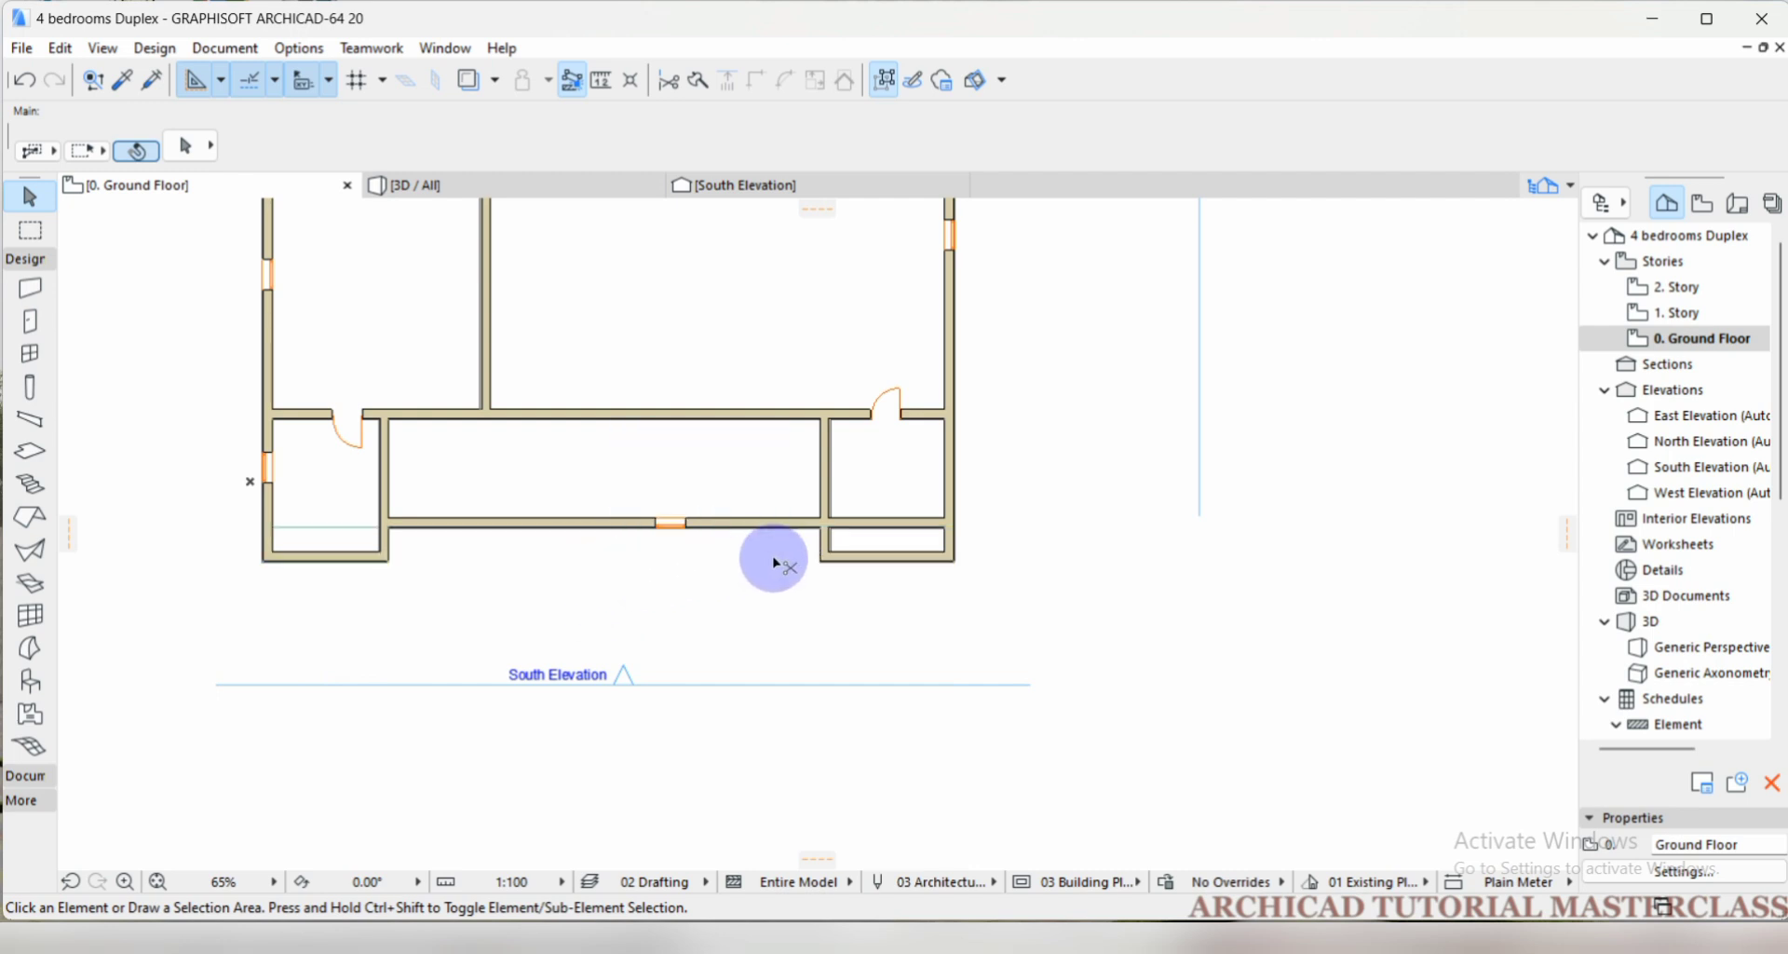
Try trimming the original south wall's segment across the southeast room, and undo that trim.
click(908, 528)
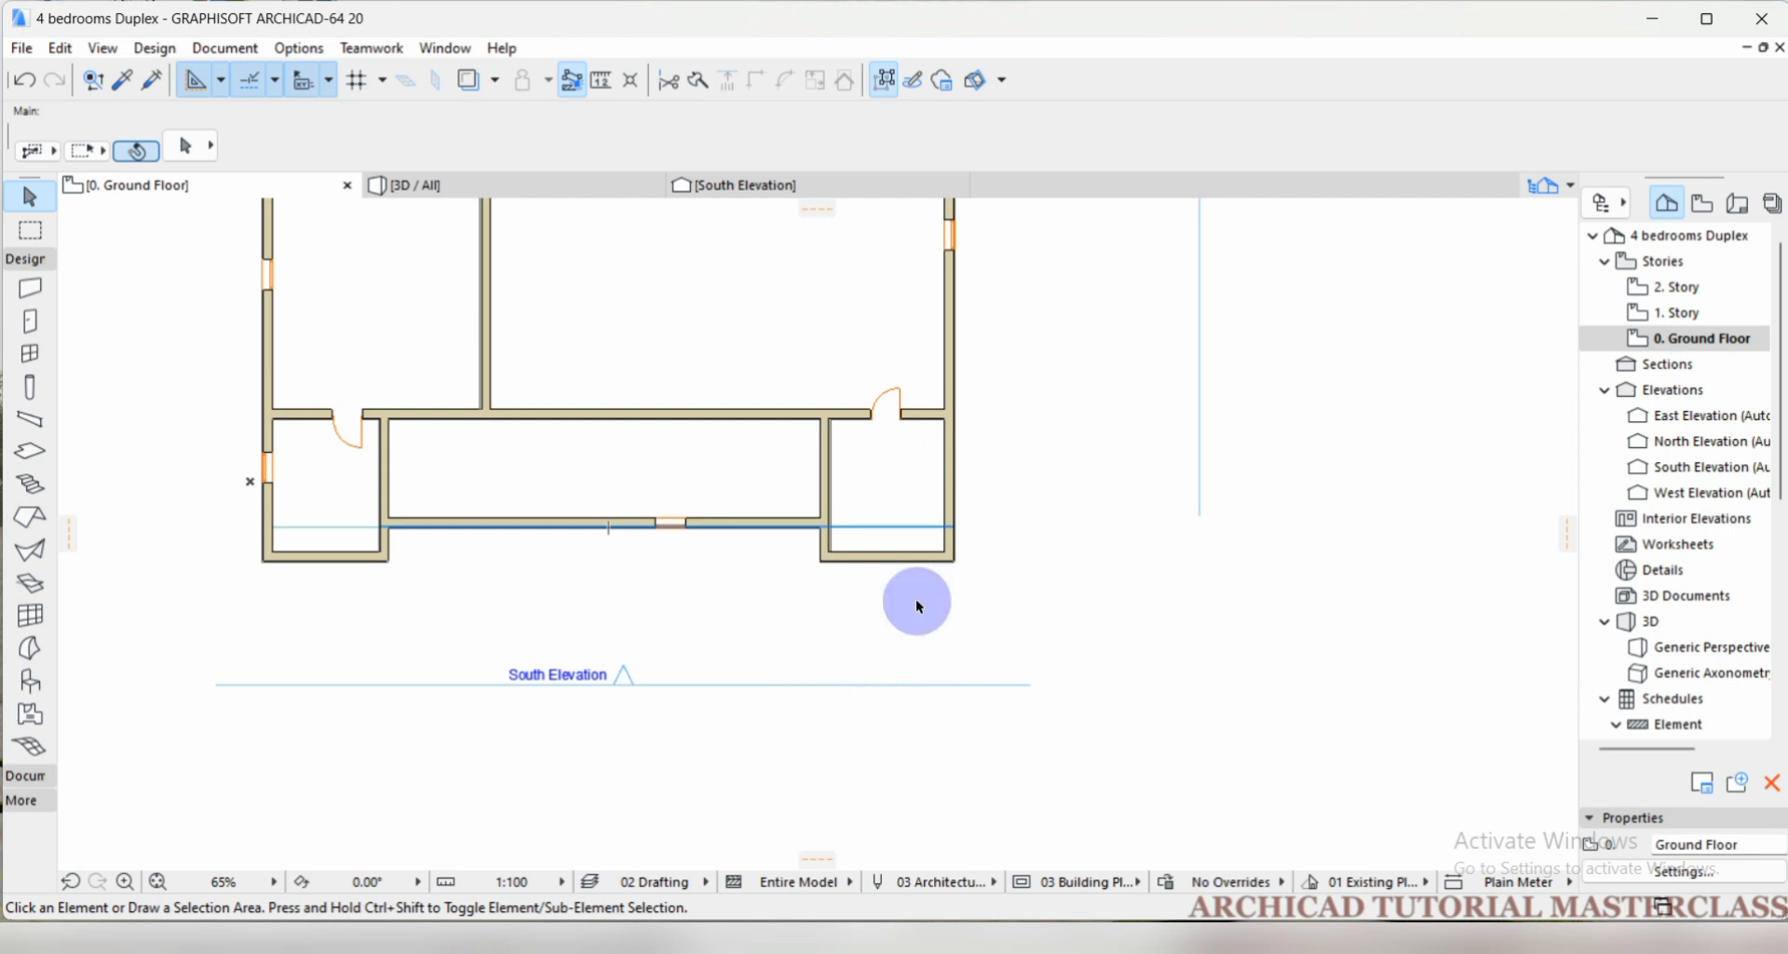
key(ctrl+z)
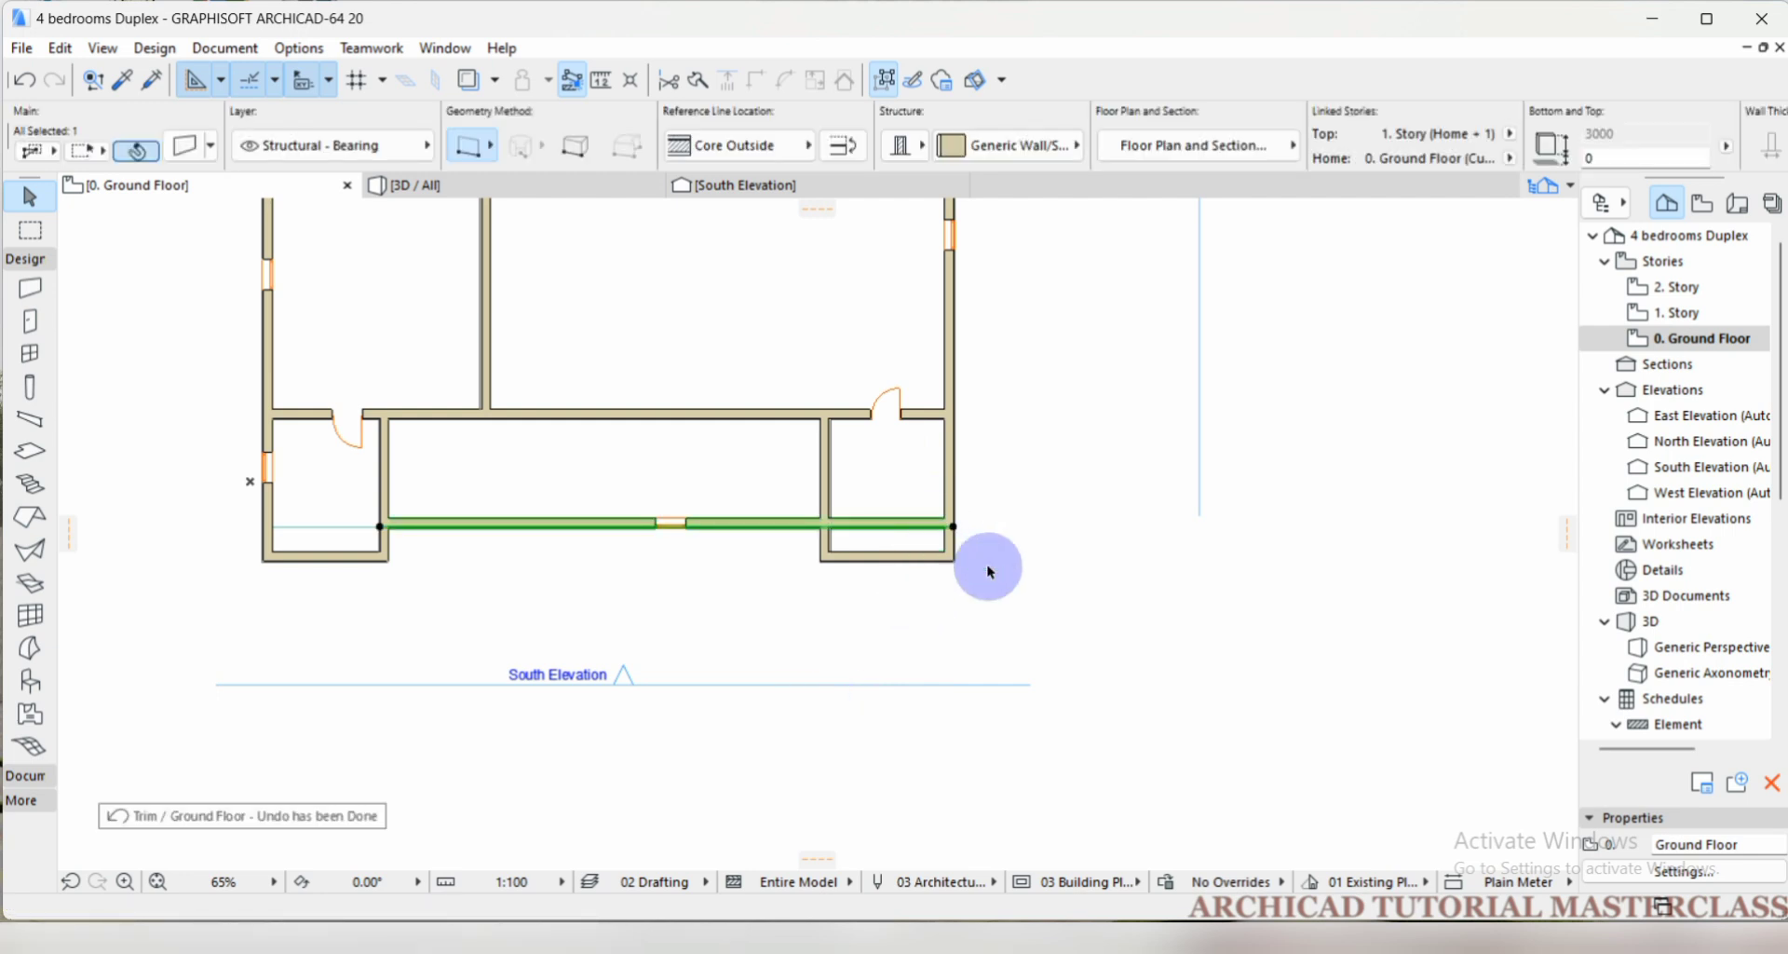
click(1001, 541)
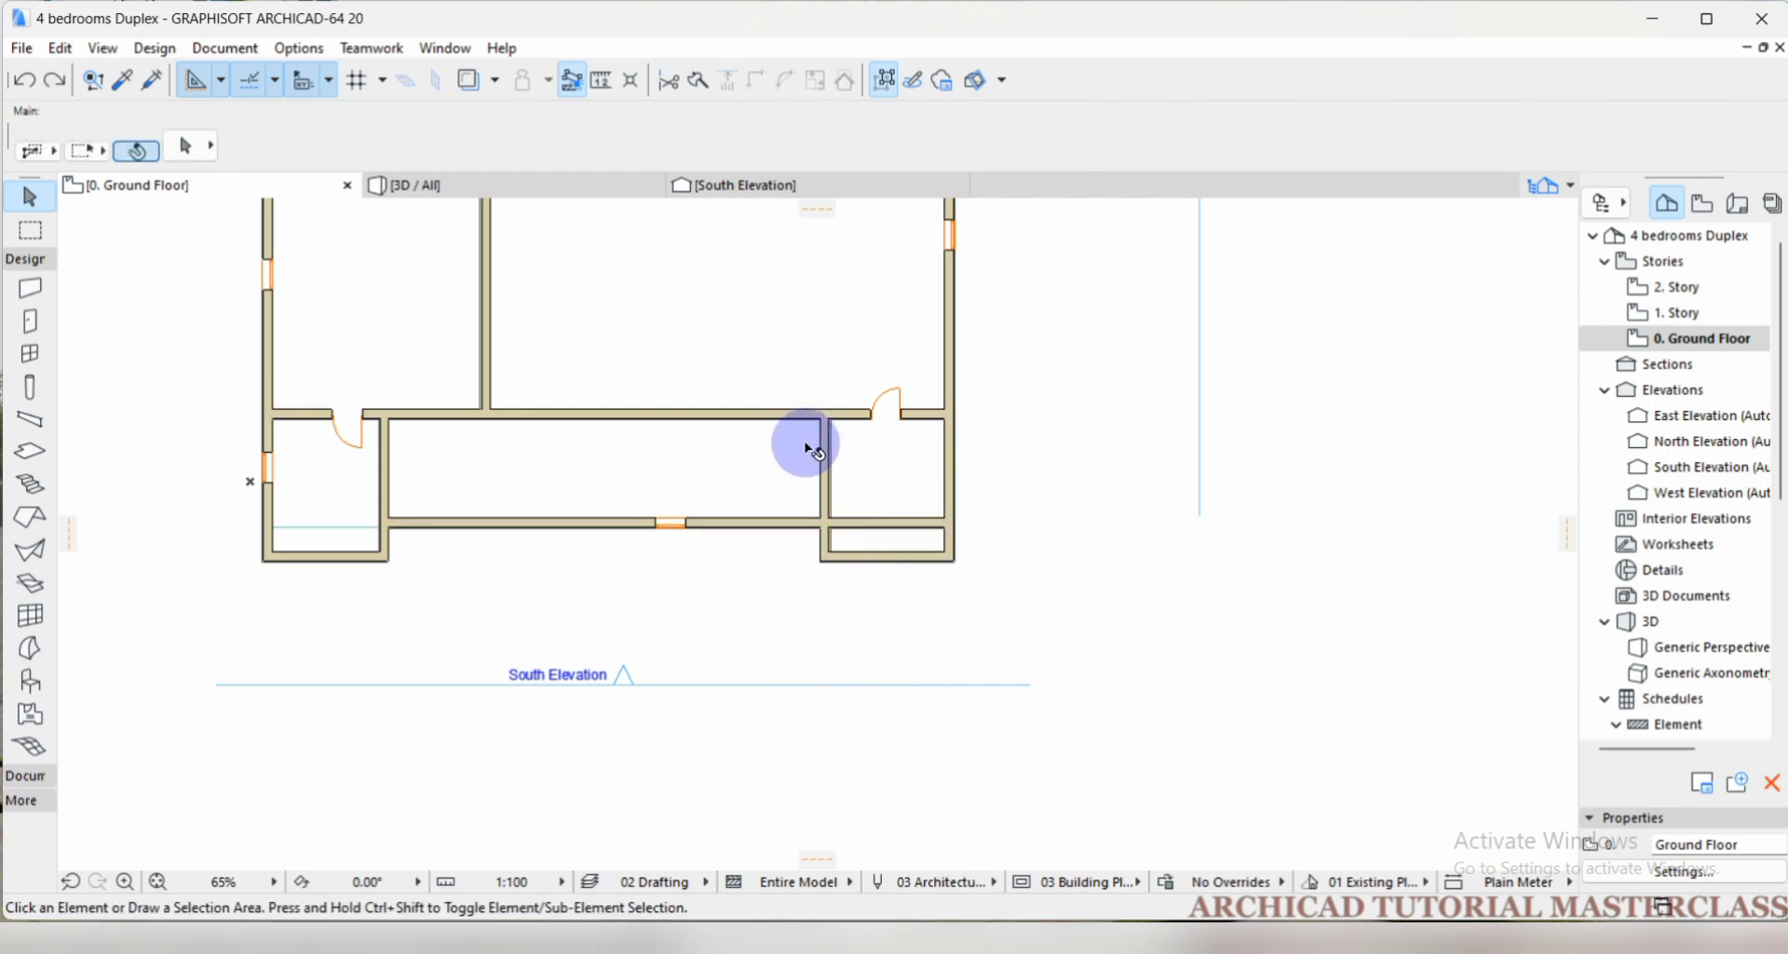
Use the Trim command to remove the original south wall's segment across the southeast room.
click(672, 80)
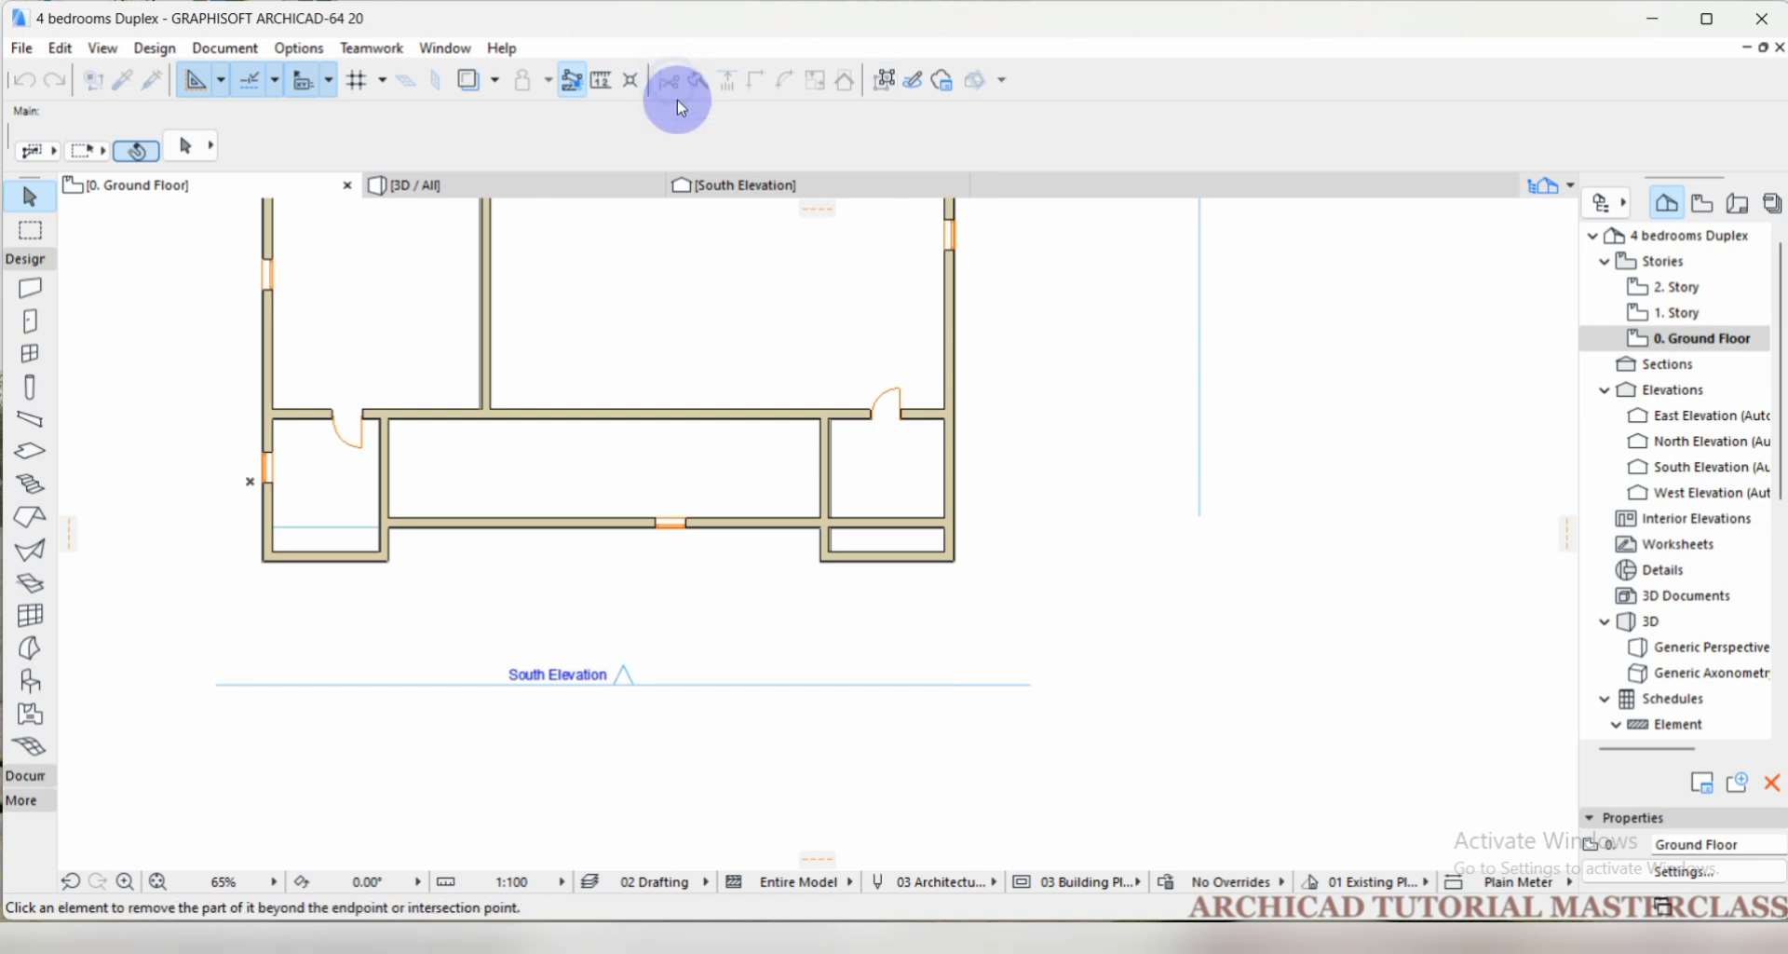
click(913, 527)
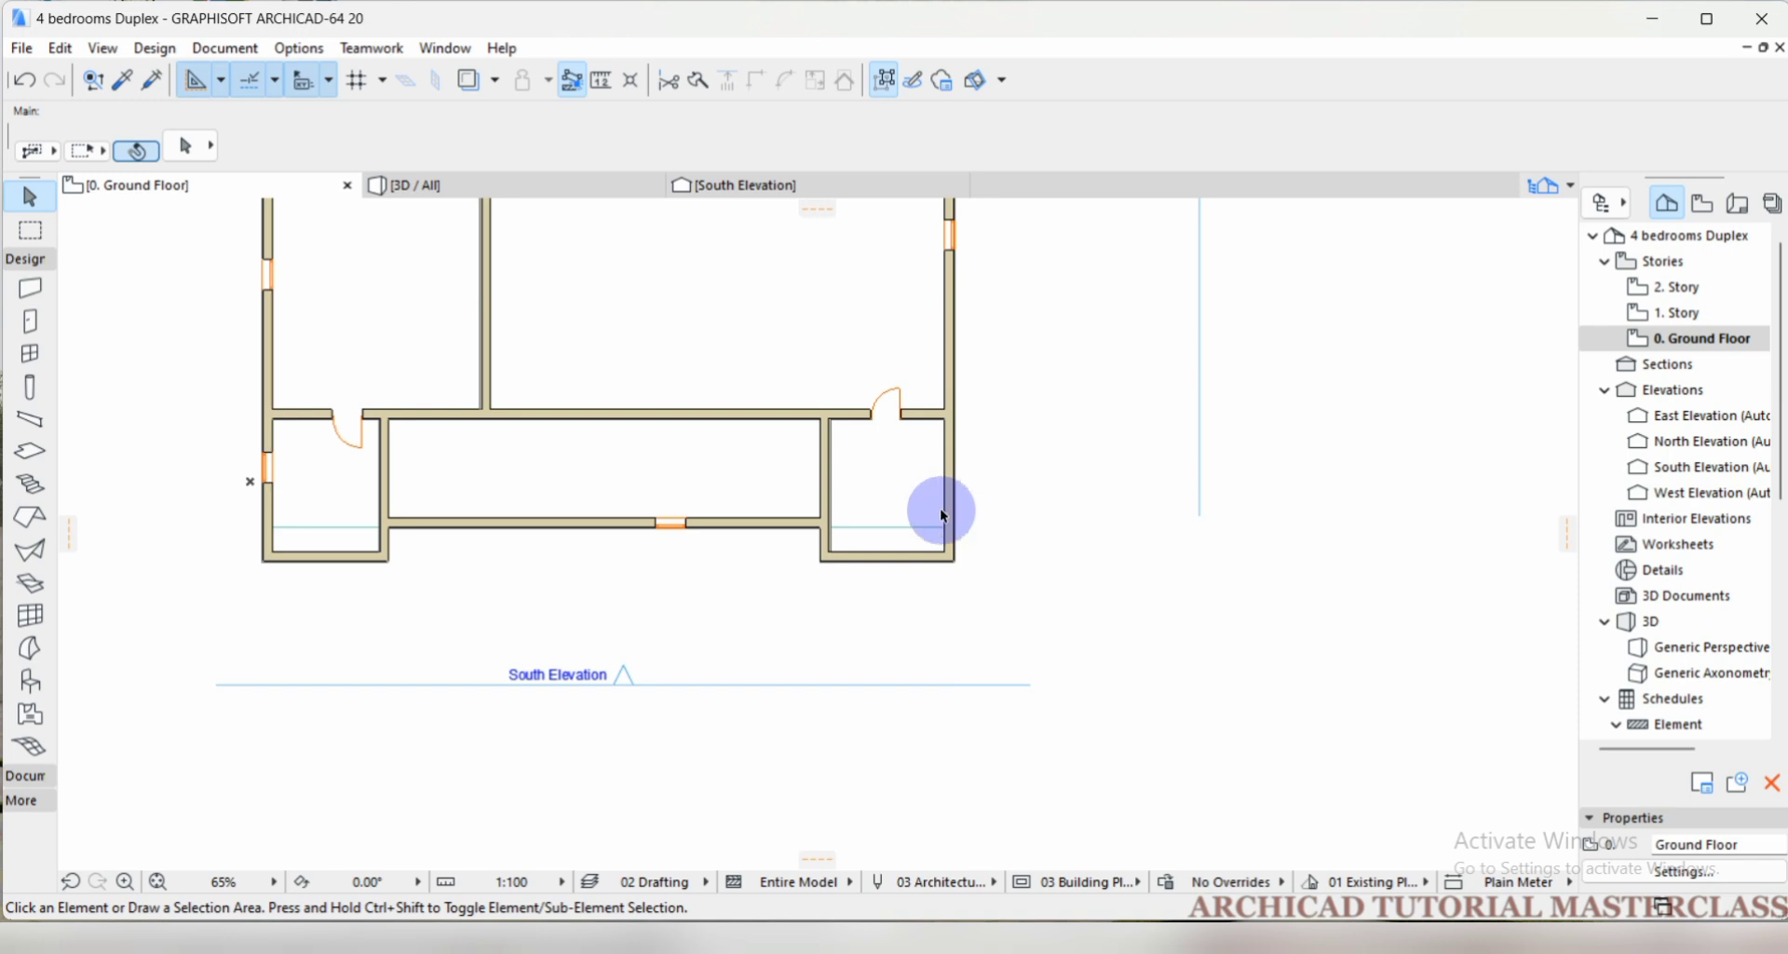
Try the Intersect command on the middle south wall and the east exterior wall, undo it, and clear the selection.
scroll(796, 416, down, 1)
scroll(844, 528, up, 1)
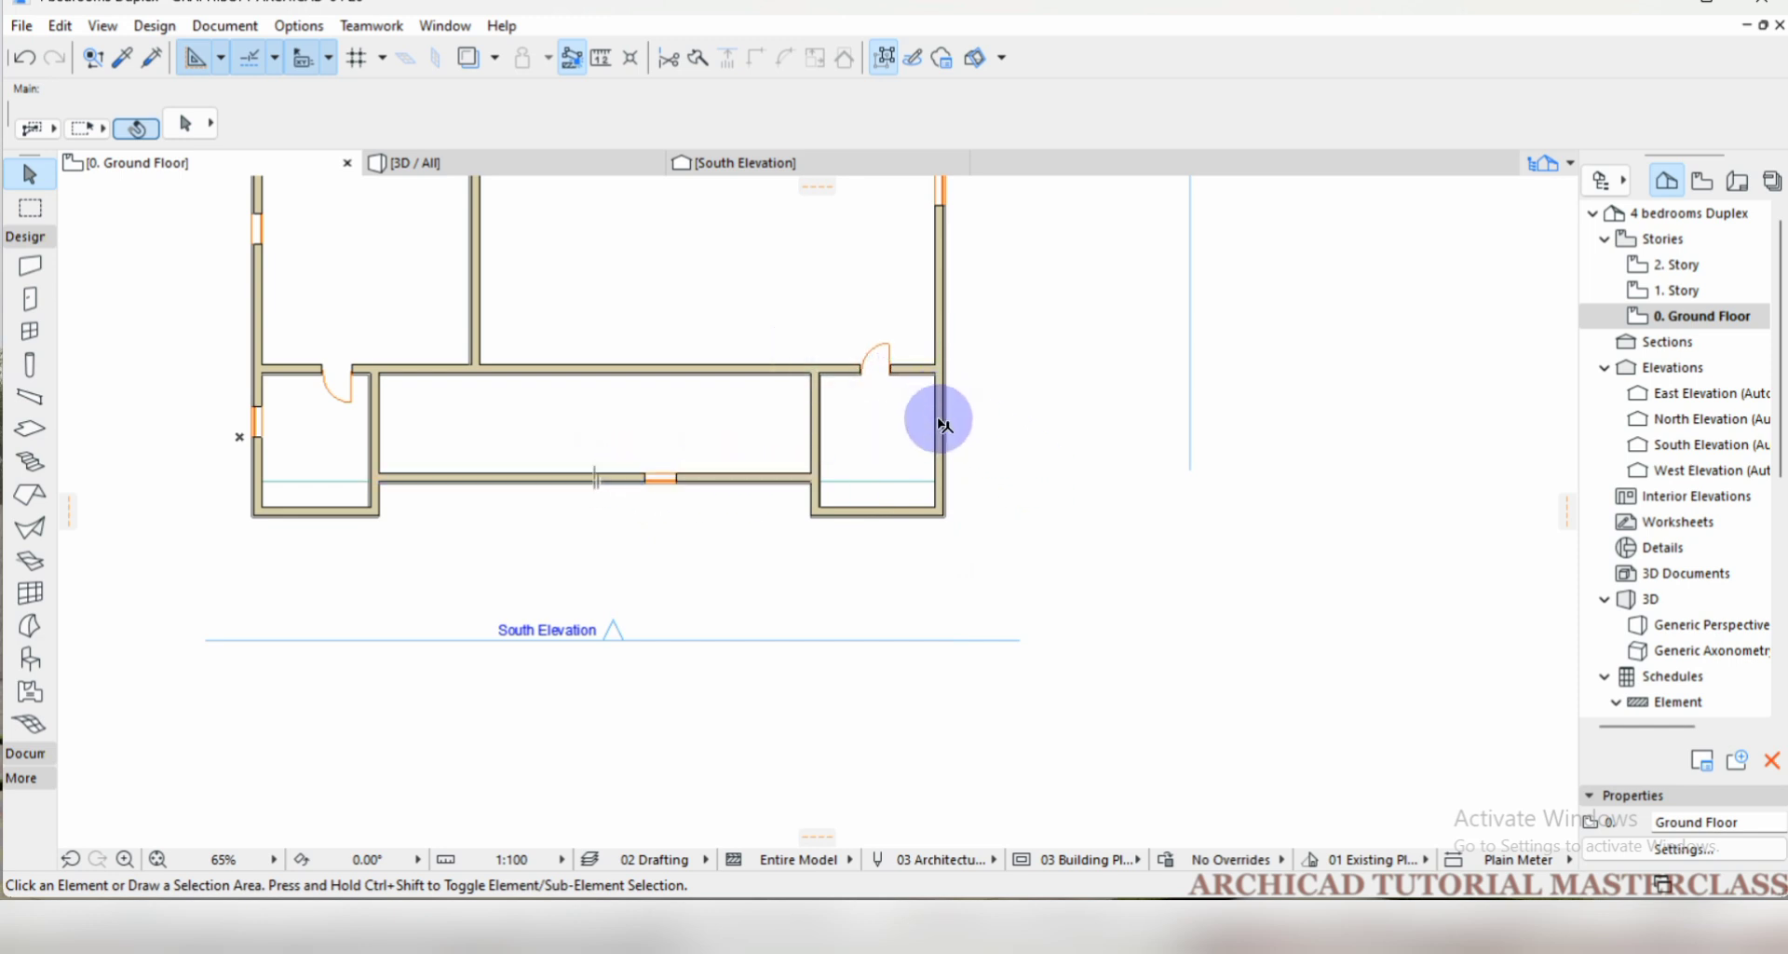
click(547, 479)
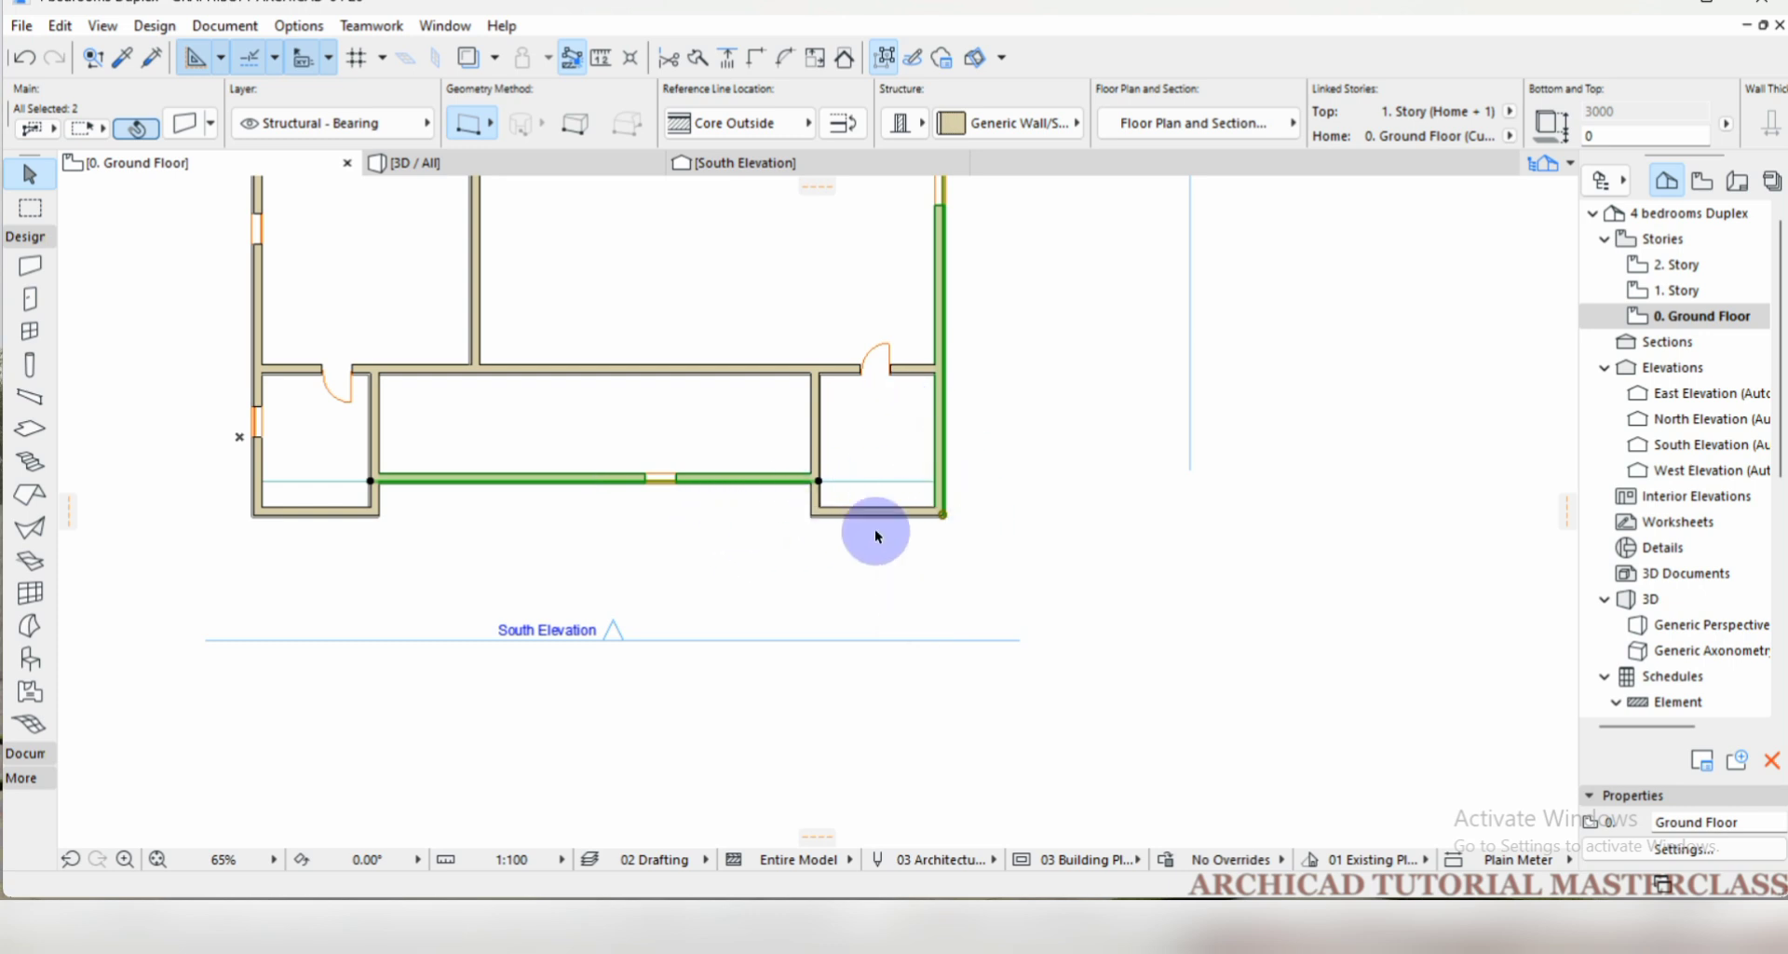
click(757, 58)
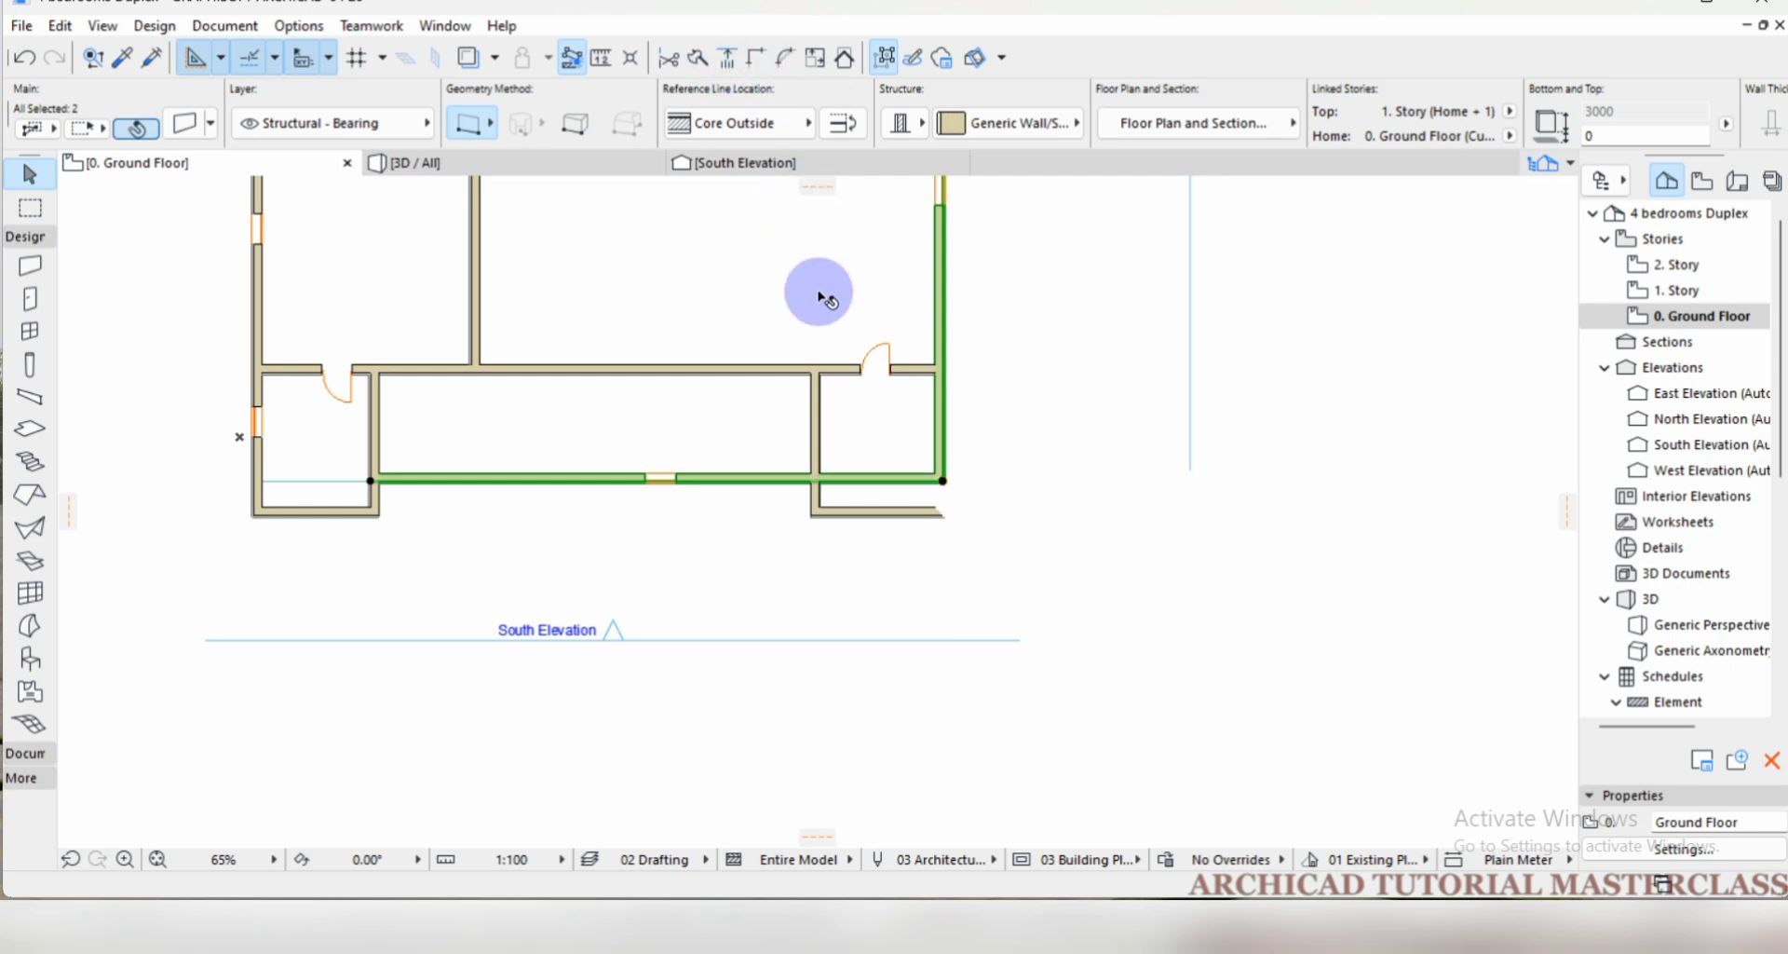
key(ctrl+z)
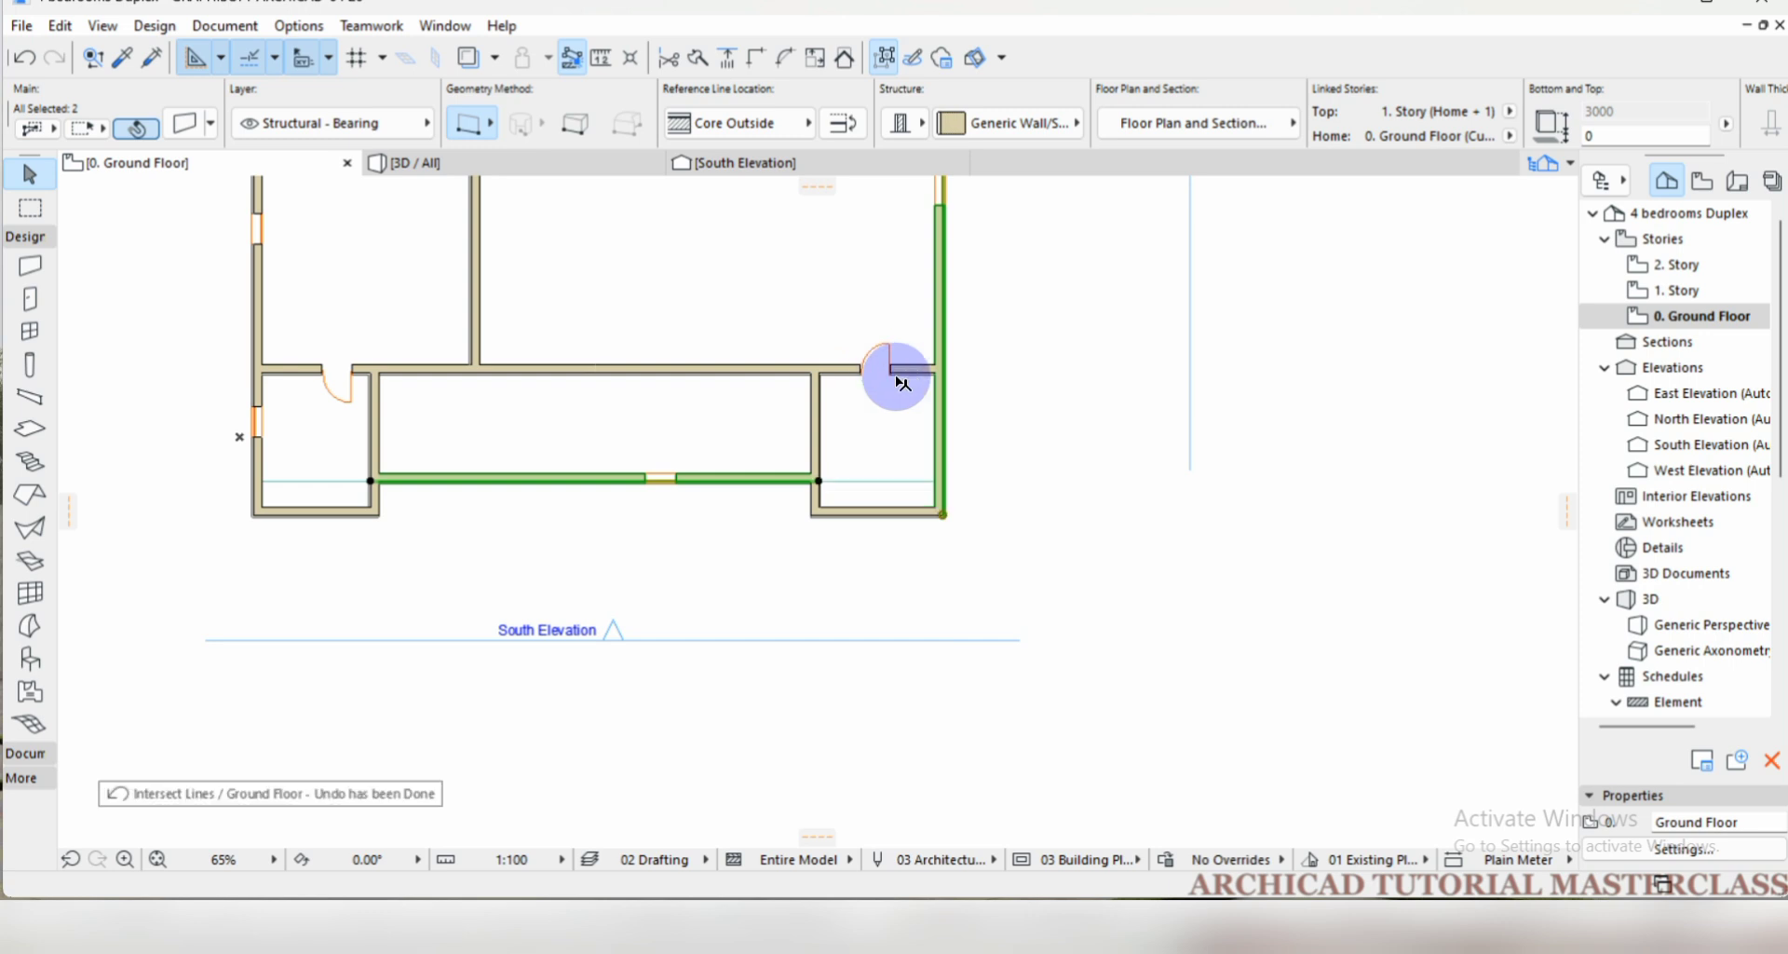
click(1088, 414)
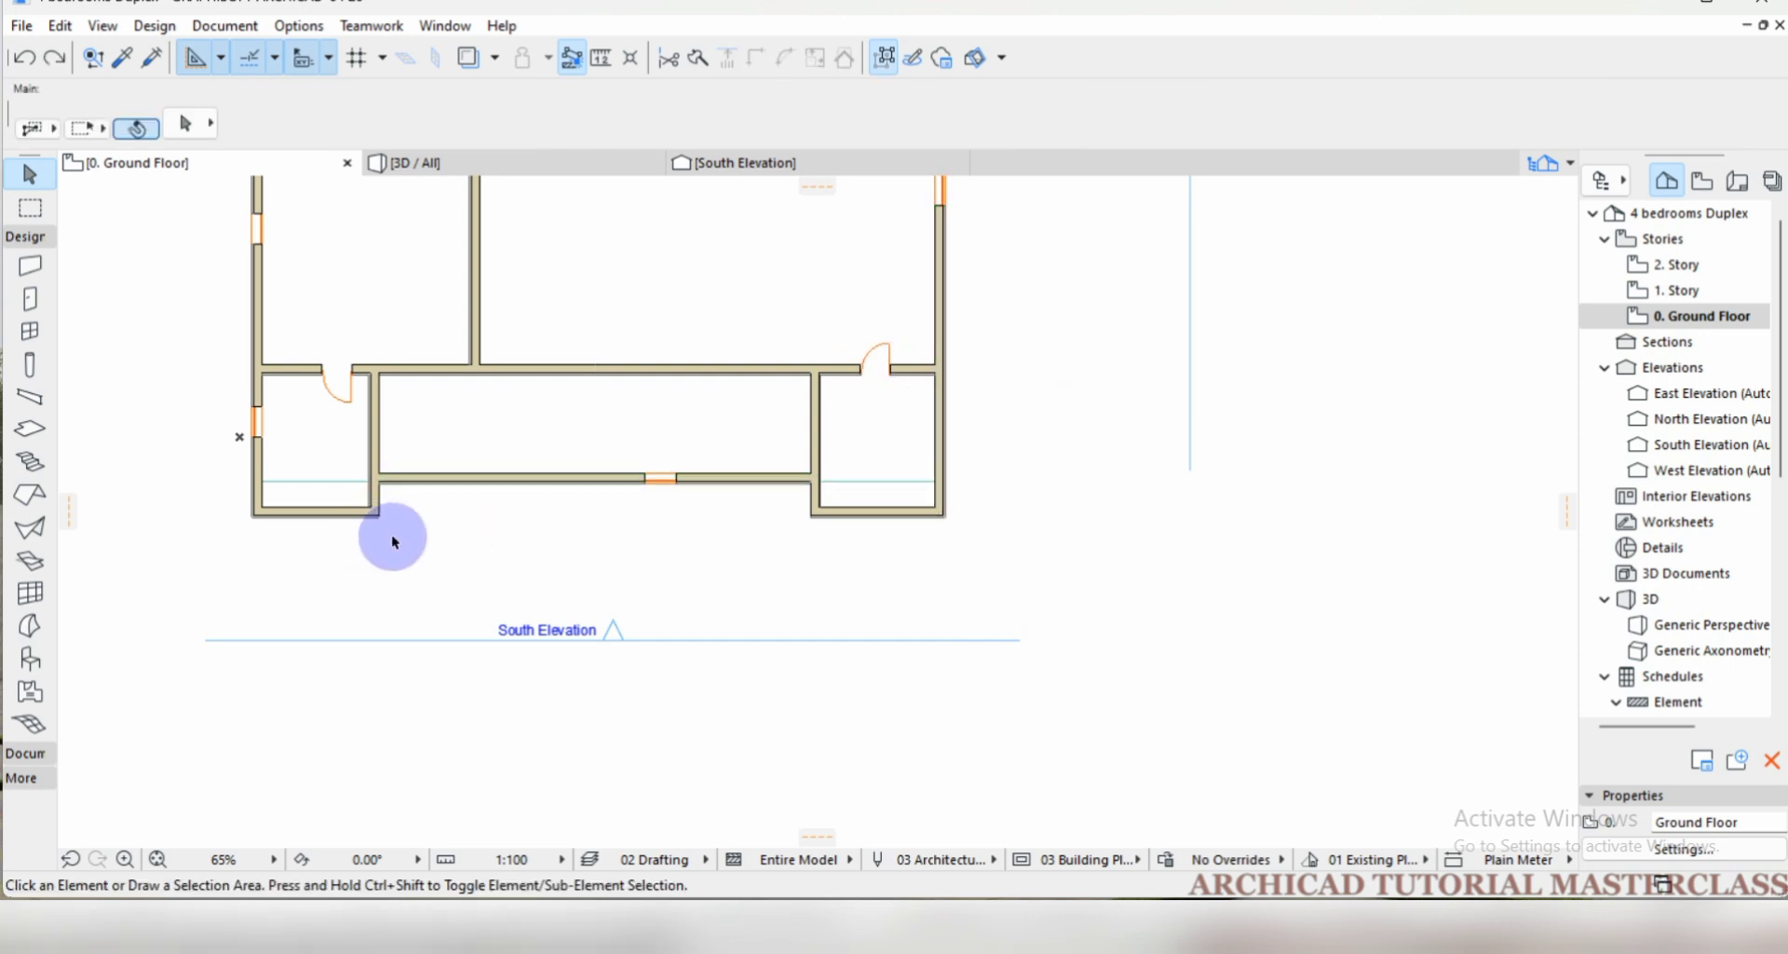
Draw two crossing test walls east of the building, one vertical and one horizontal about 8700 long, matching the existing partition's settings.
click(377, 444)
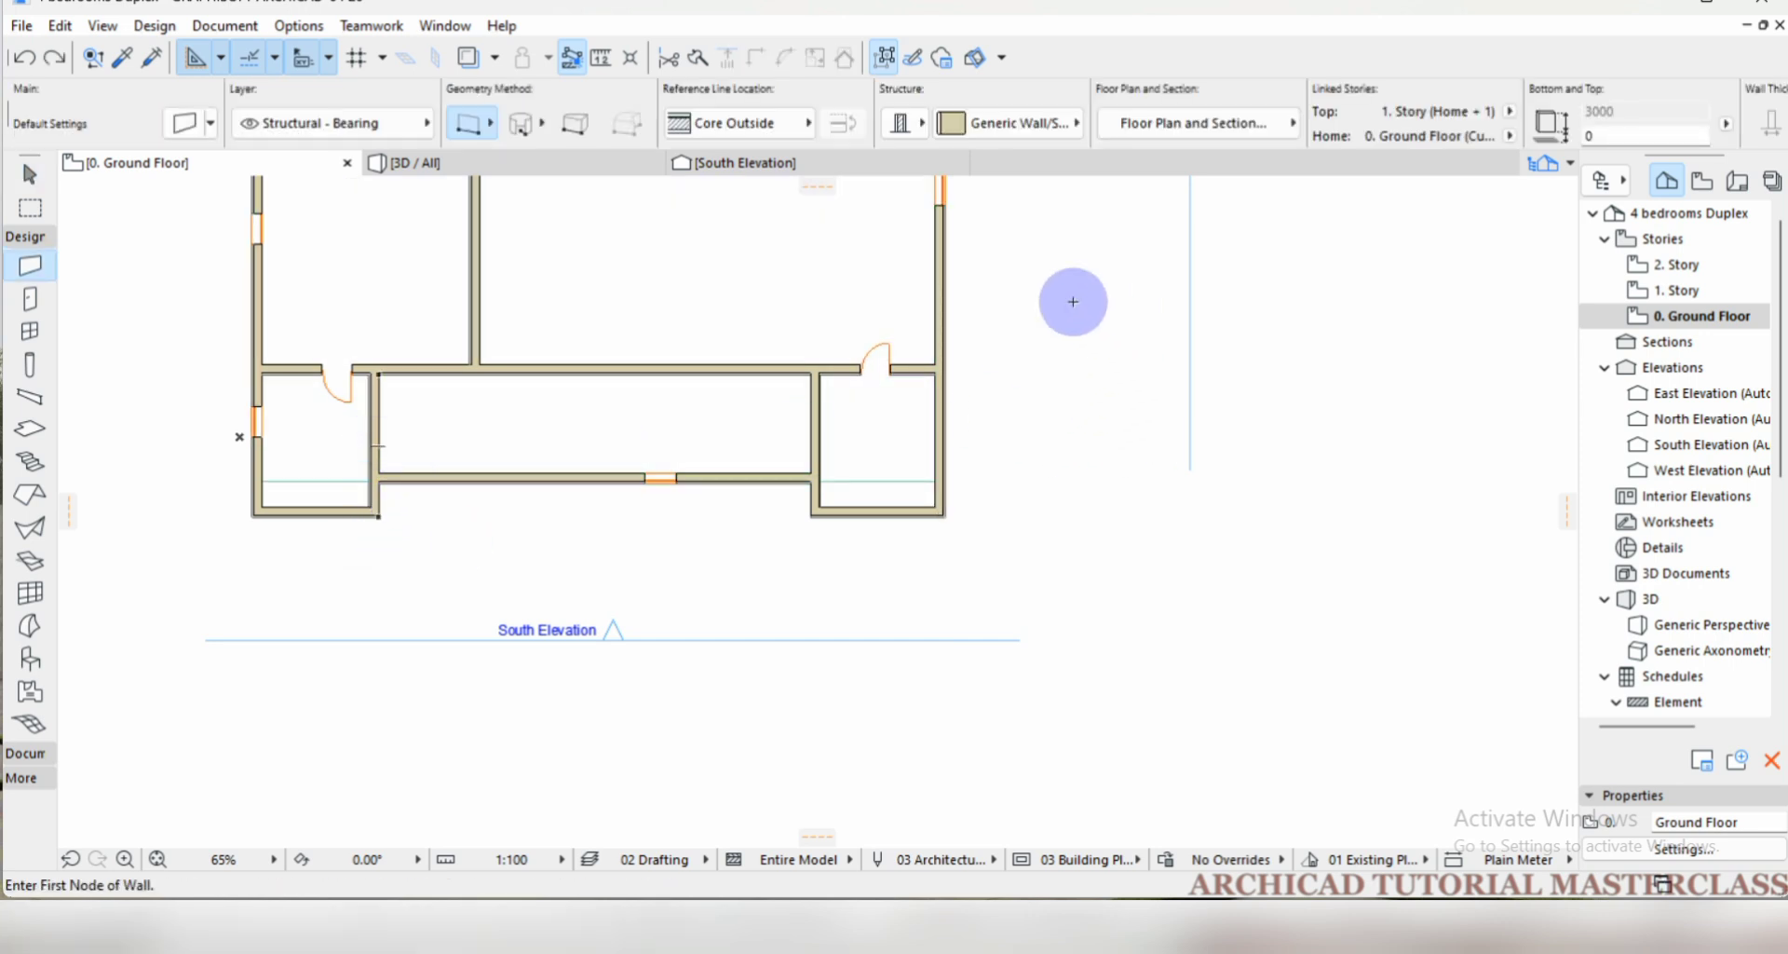
click(1038, 287)
click(1042, 506)
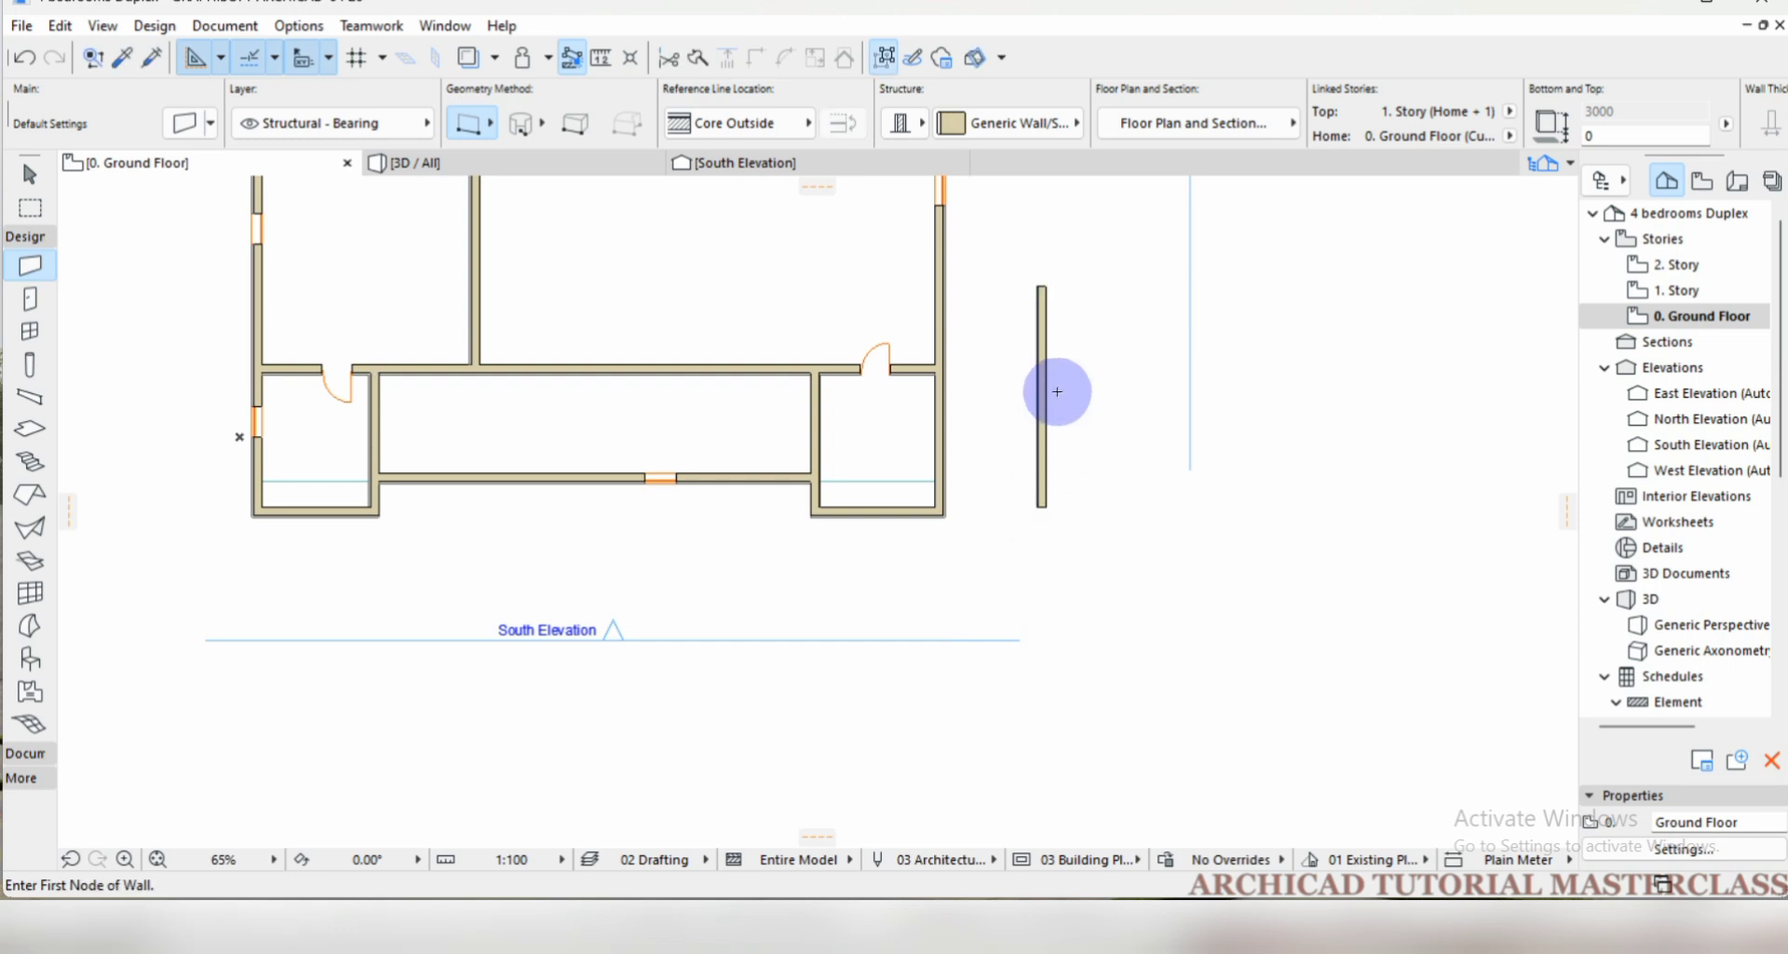
click(1001, 342)
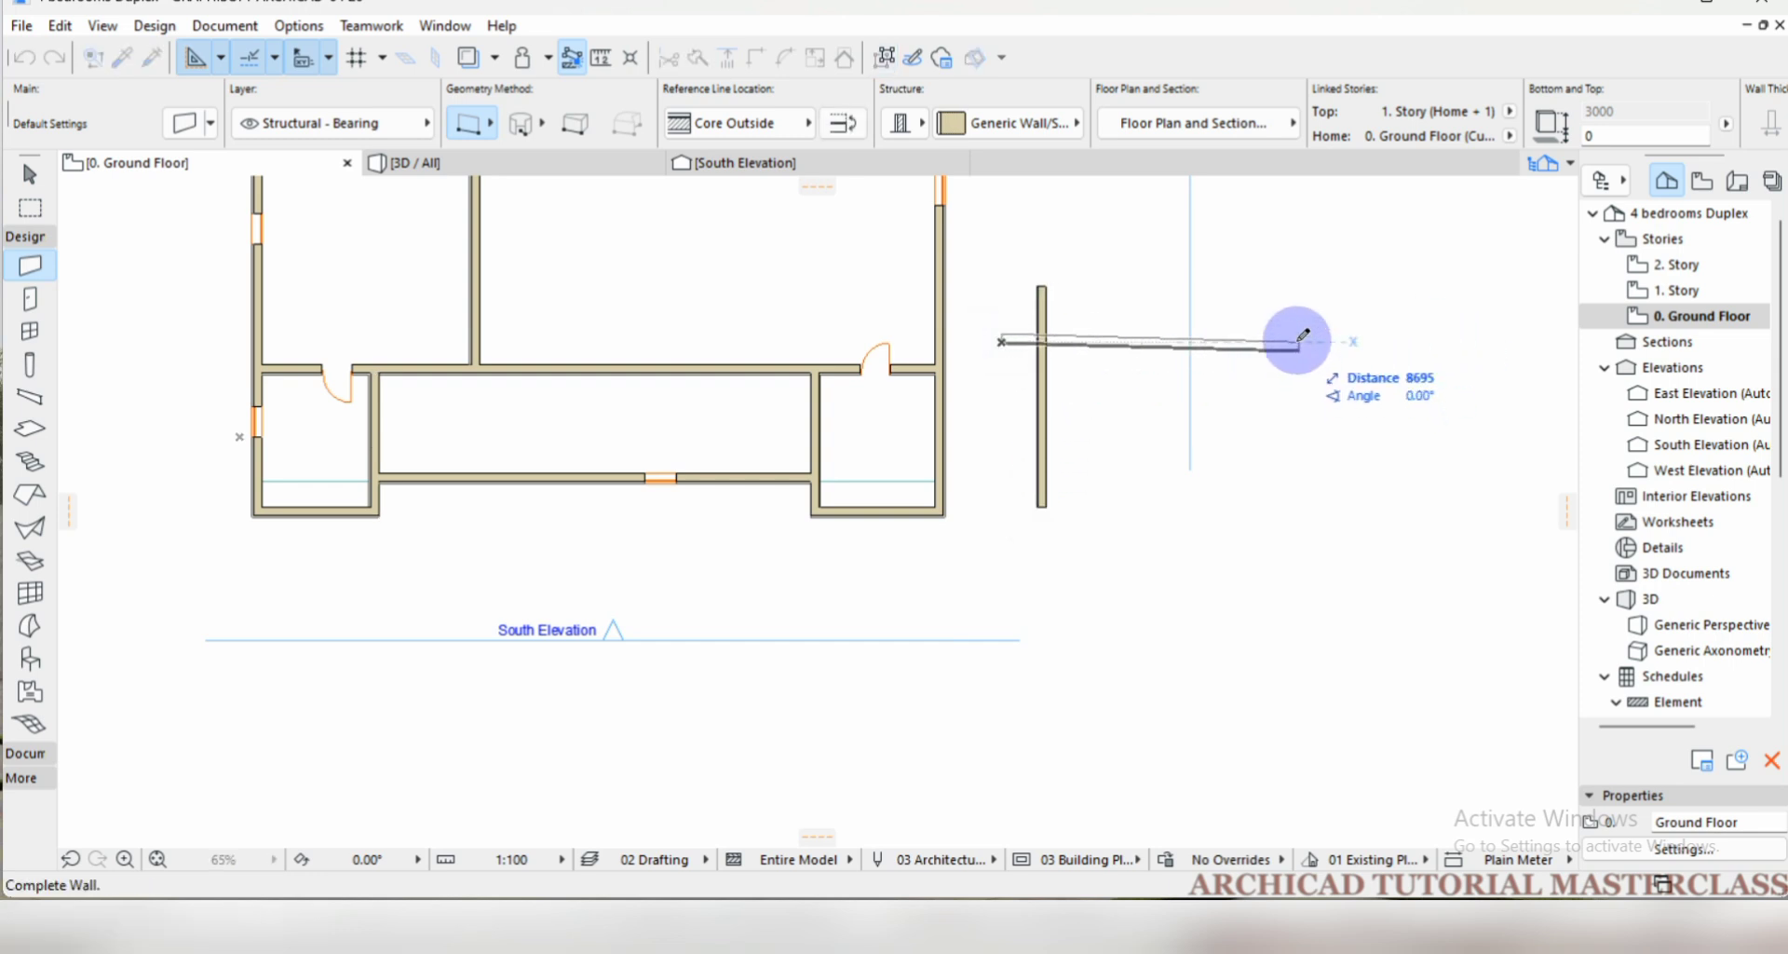
click(1304, 338)
Try trimming the vertical test wall's upper end and the horizontal wall's west end, and undo both trims.
scroll(1105, 319, up, 3)
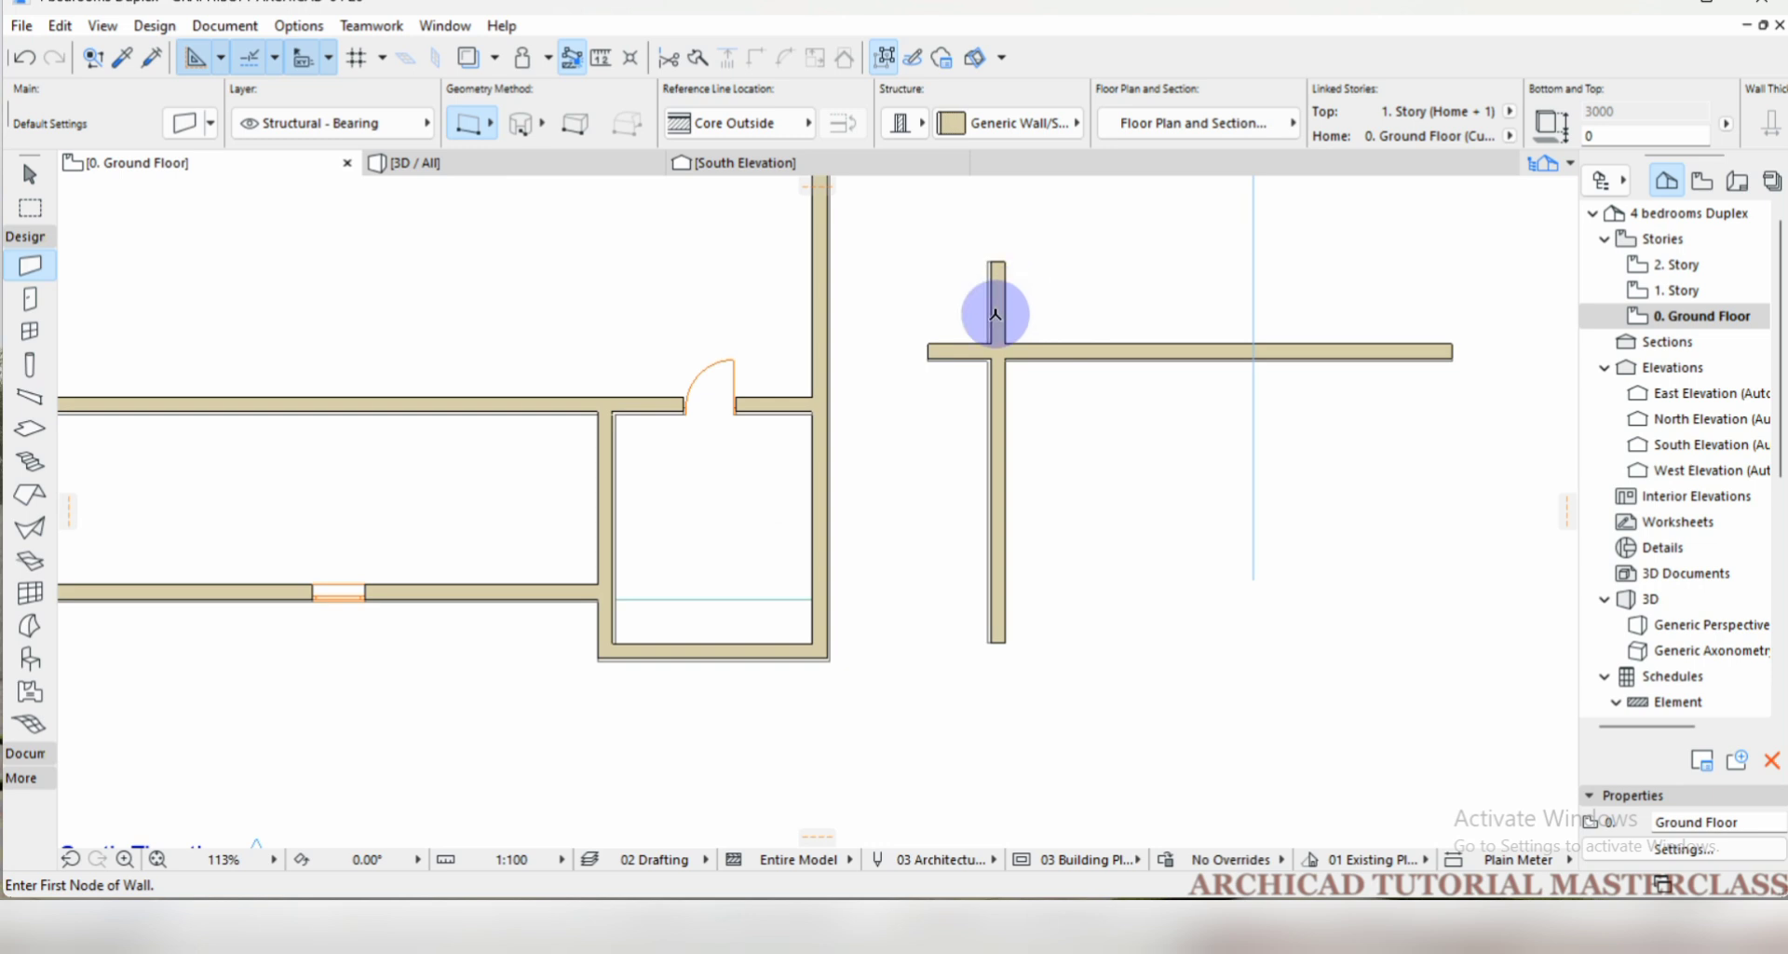
ctrl+click(946, 351)
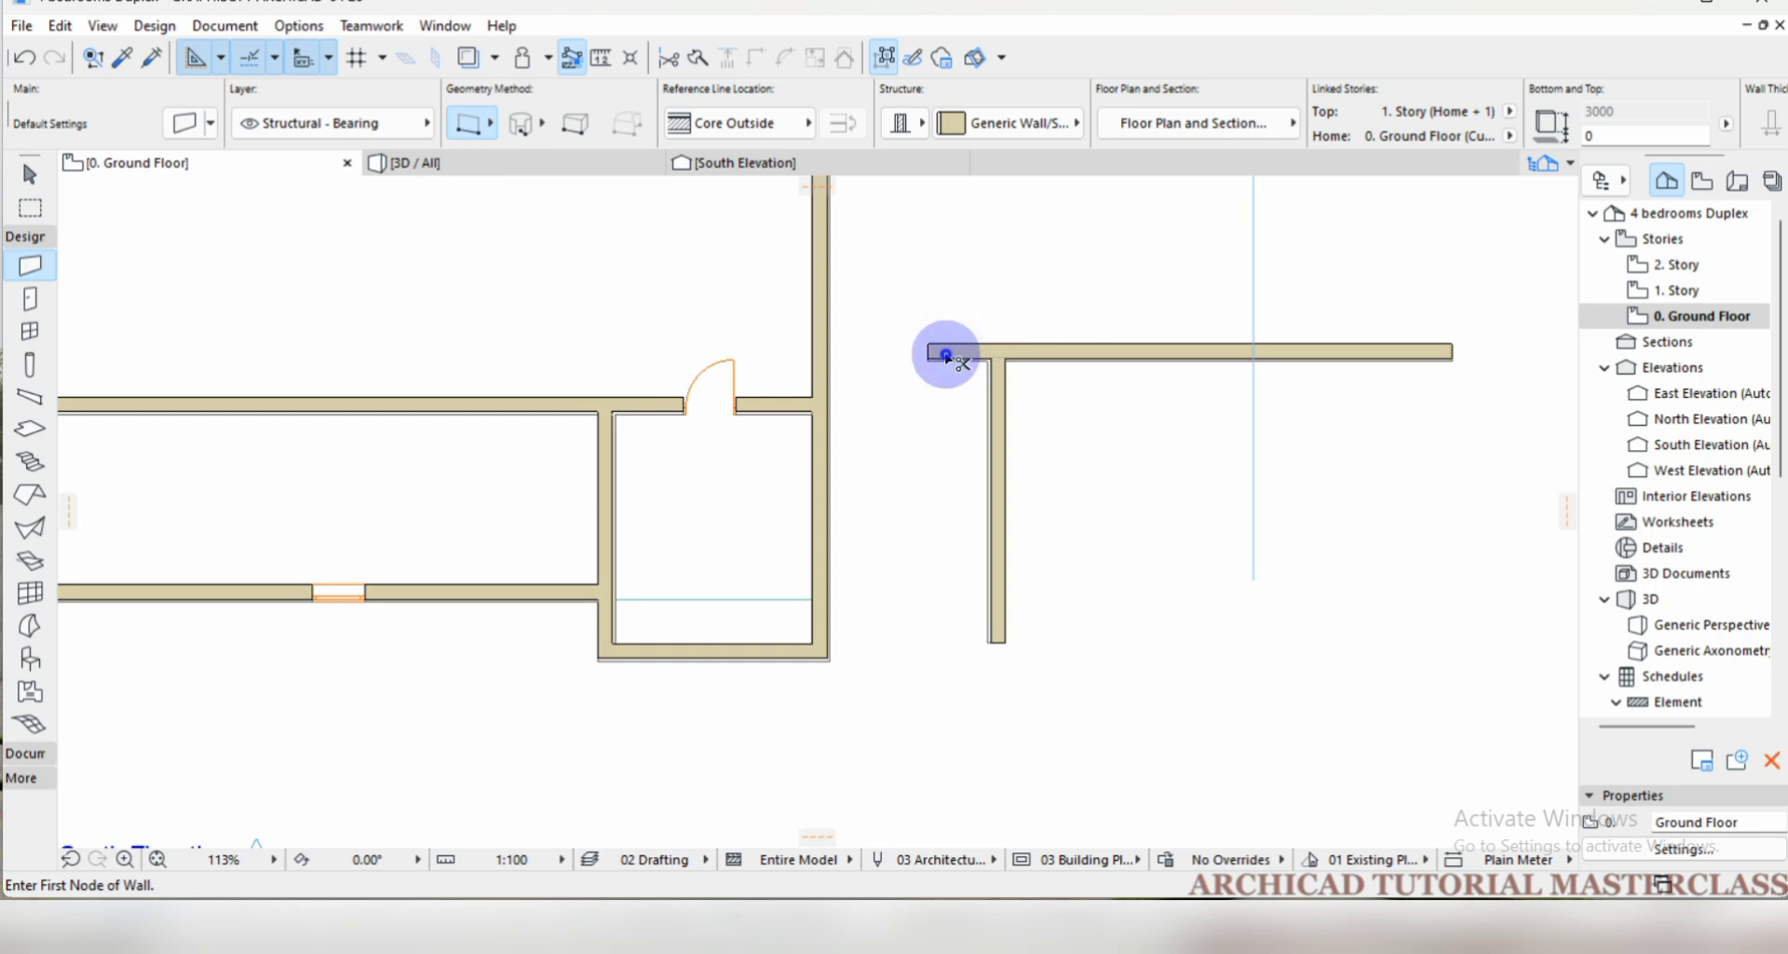
key(ctrl+z)
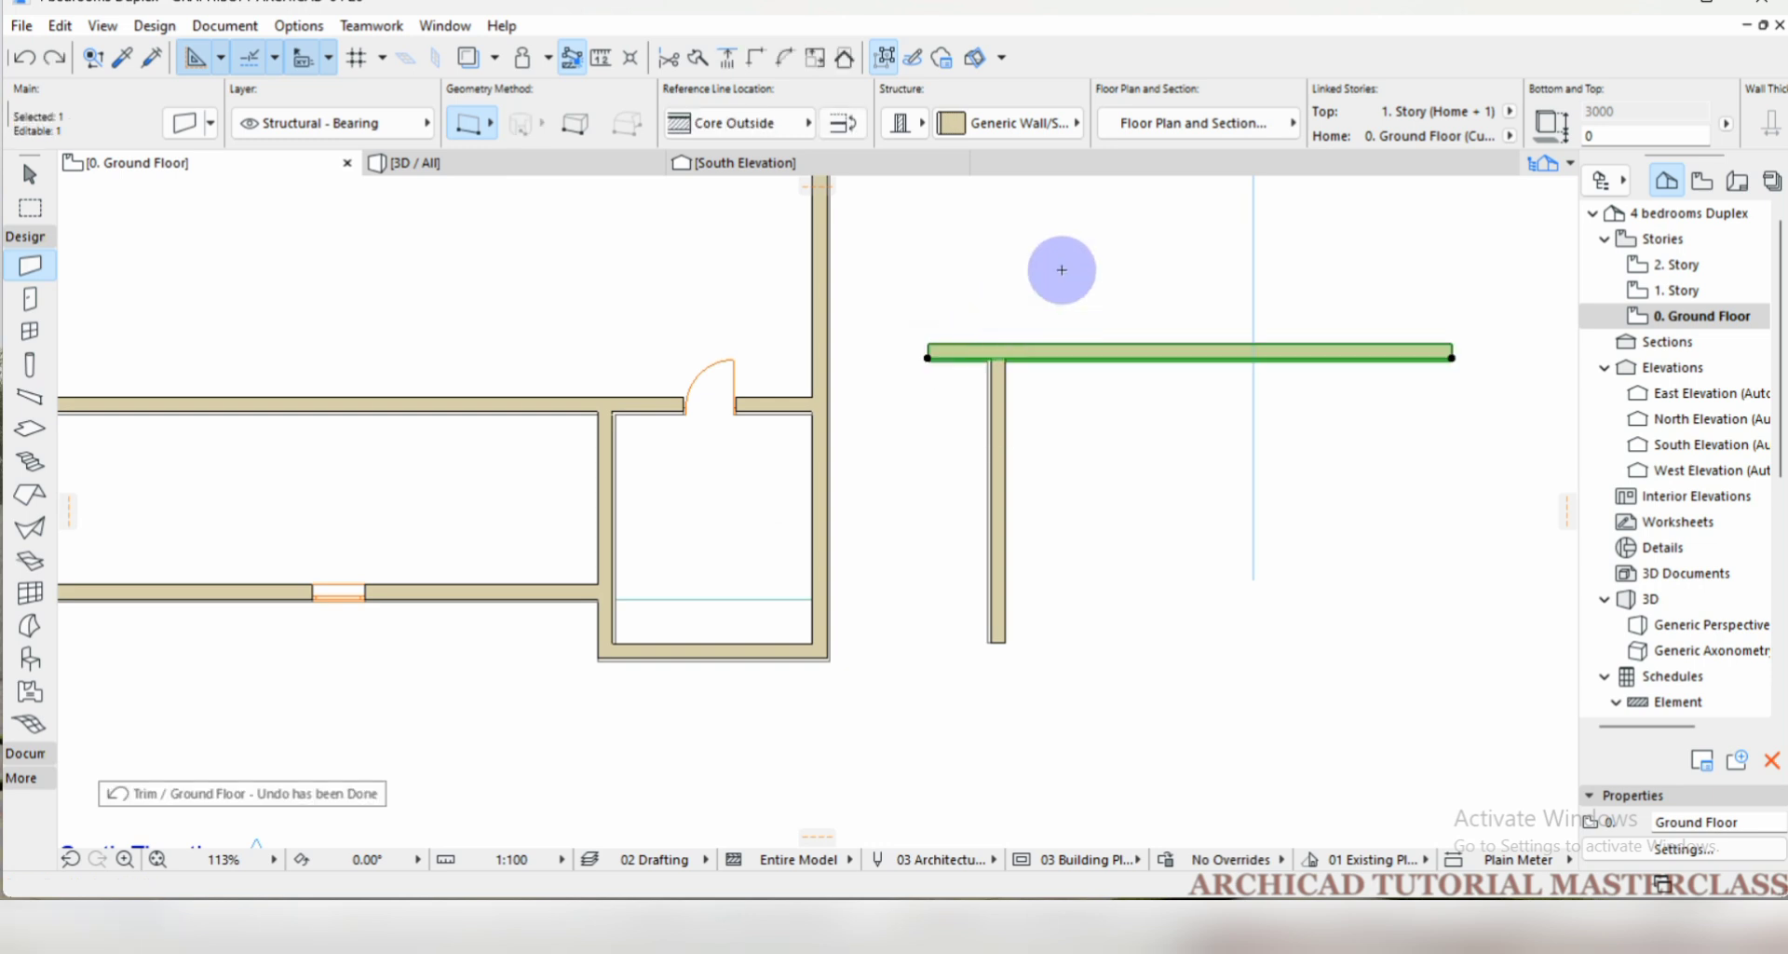
key(ctrl+z)
click(1073, 261)
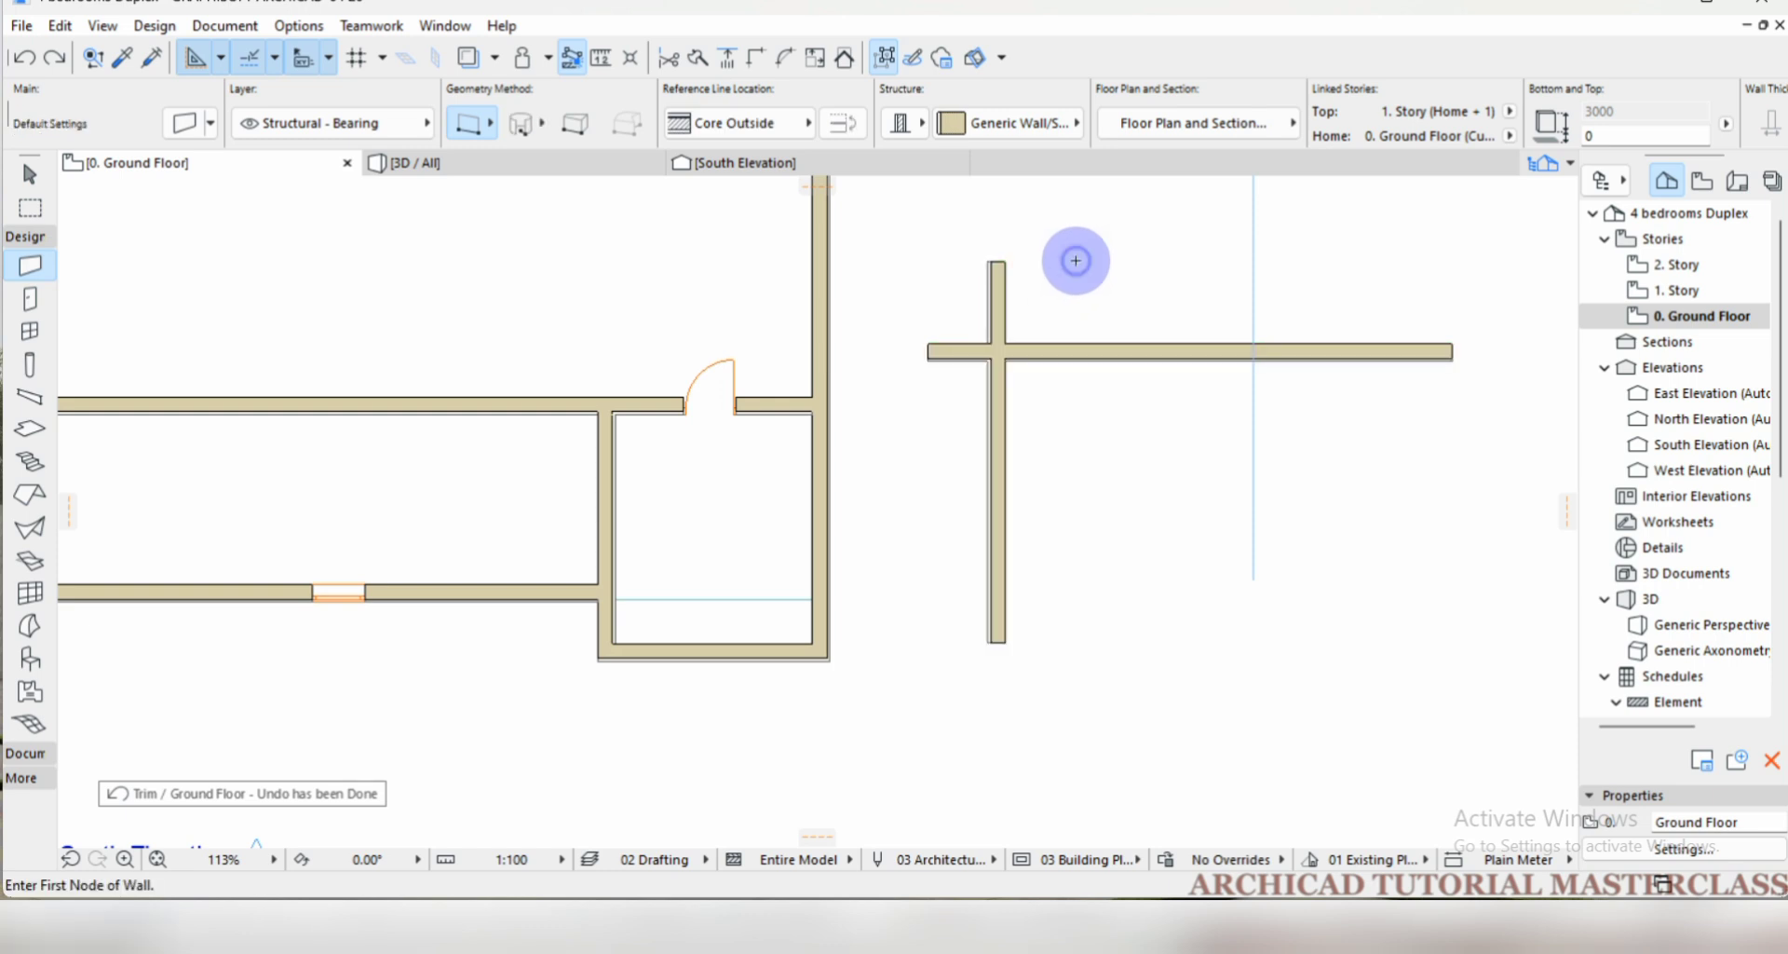
Intersect the two crossing test walls into an L-shaped corner and clear the selection.
shift+click(1059, 345)
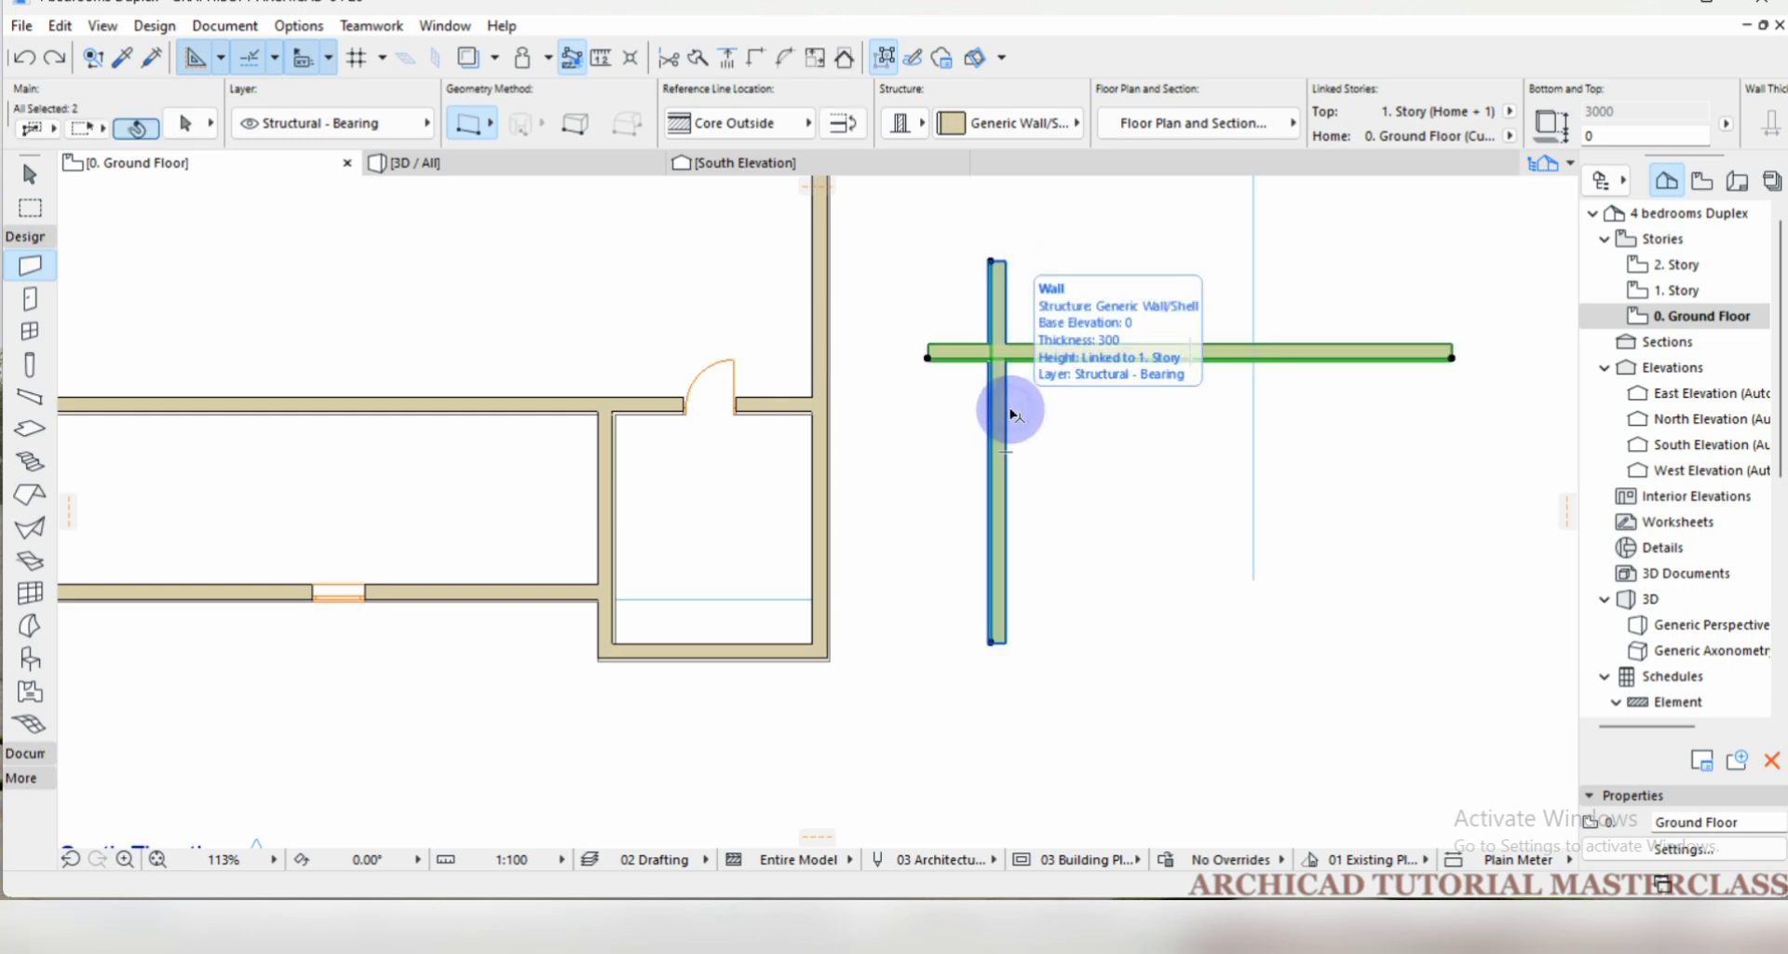
shift+click(1004, 404)
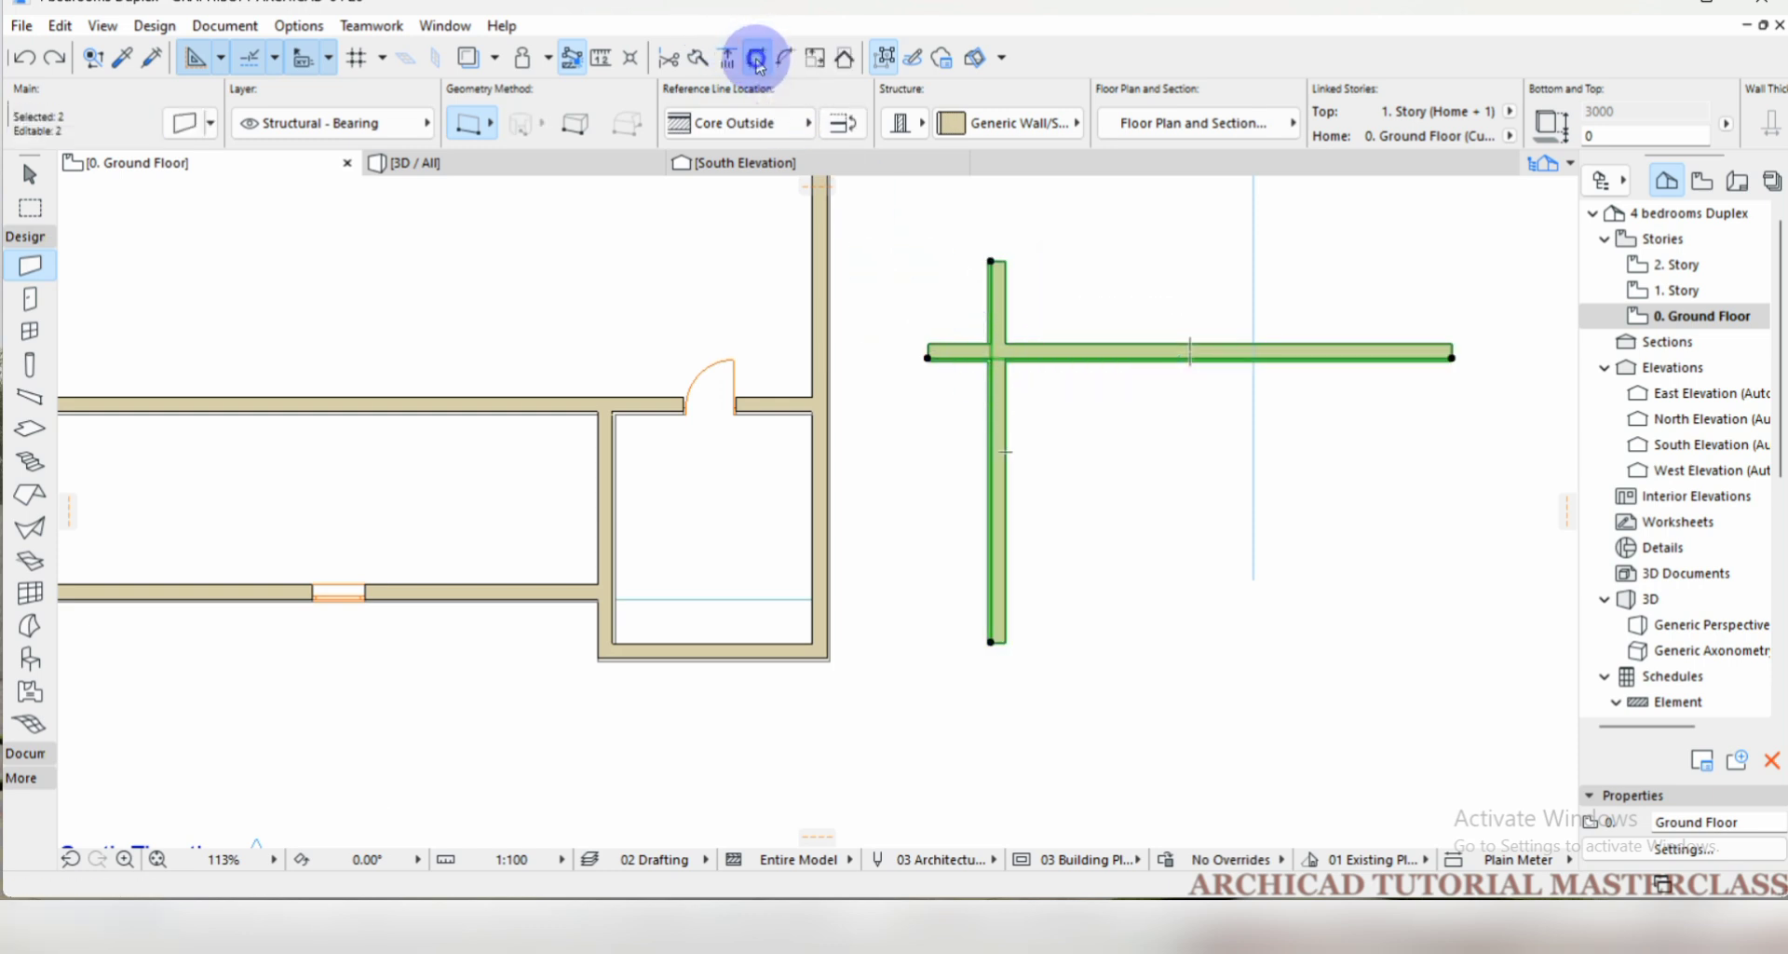
click(756, 60)
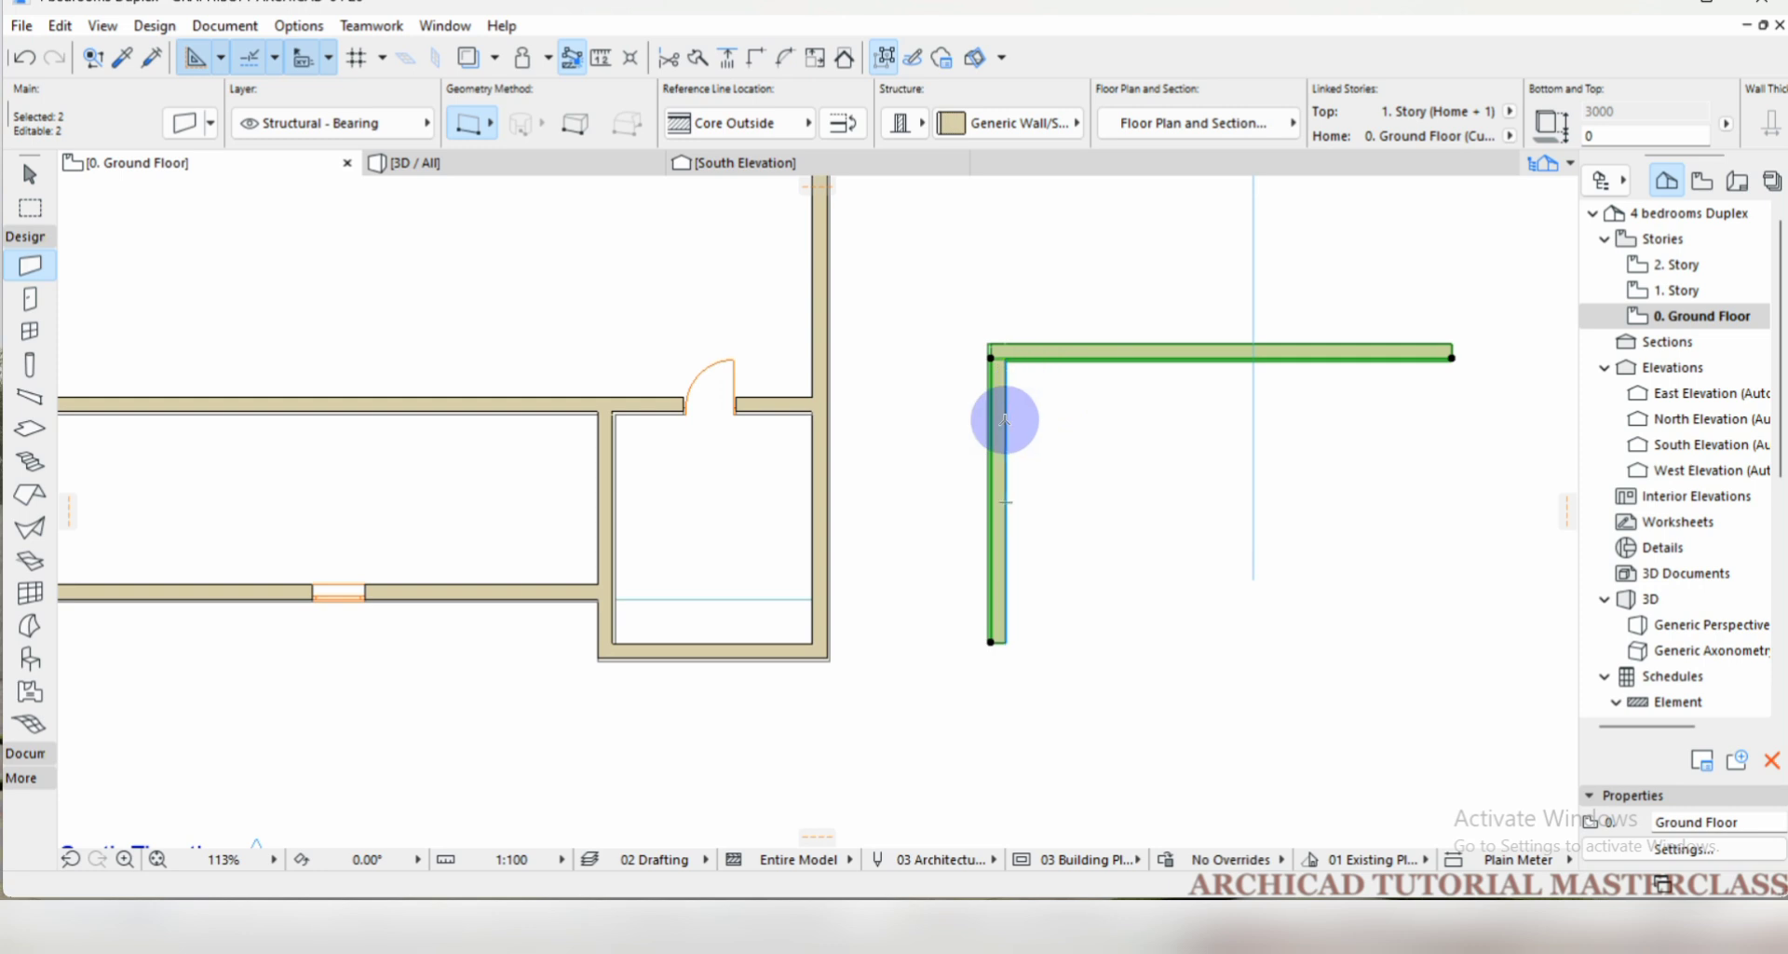
key(Escape)
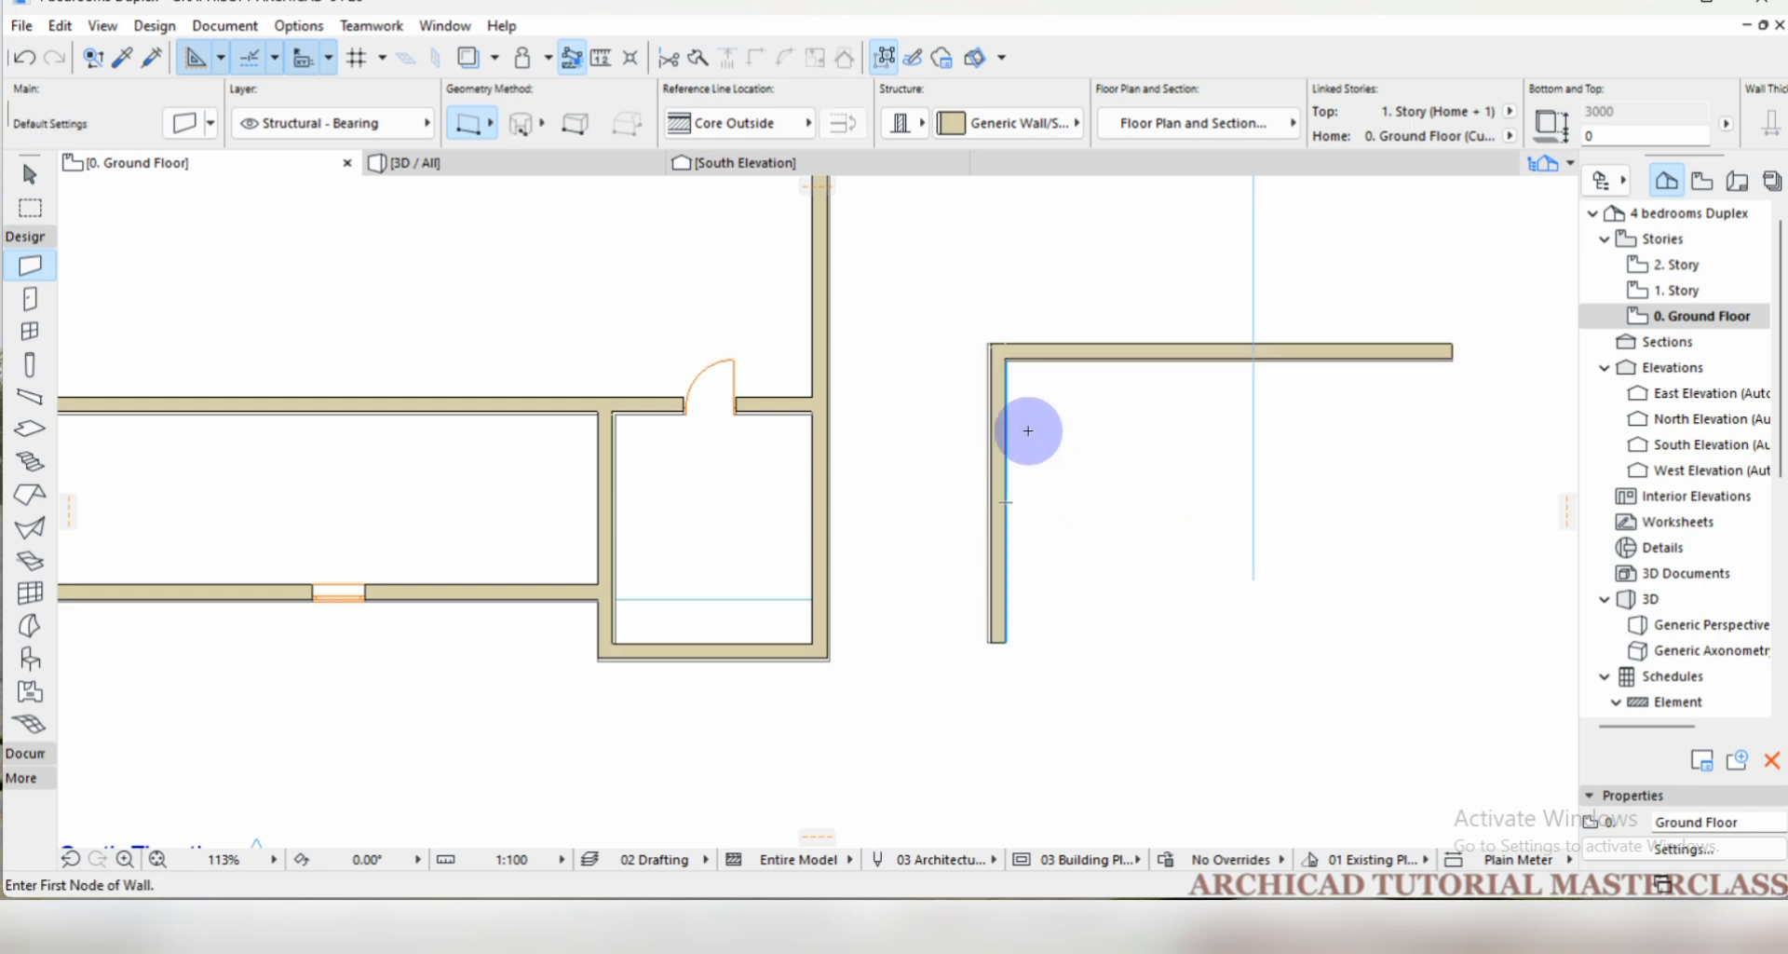
Resize the horizontal test wall graphically about its east endpoint, with a second vector about 6000 long, and clear the selection.
scroll(690, 447, down, 1)
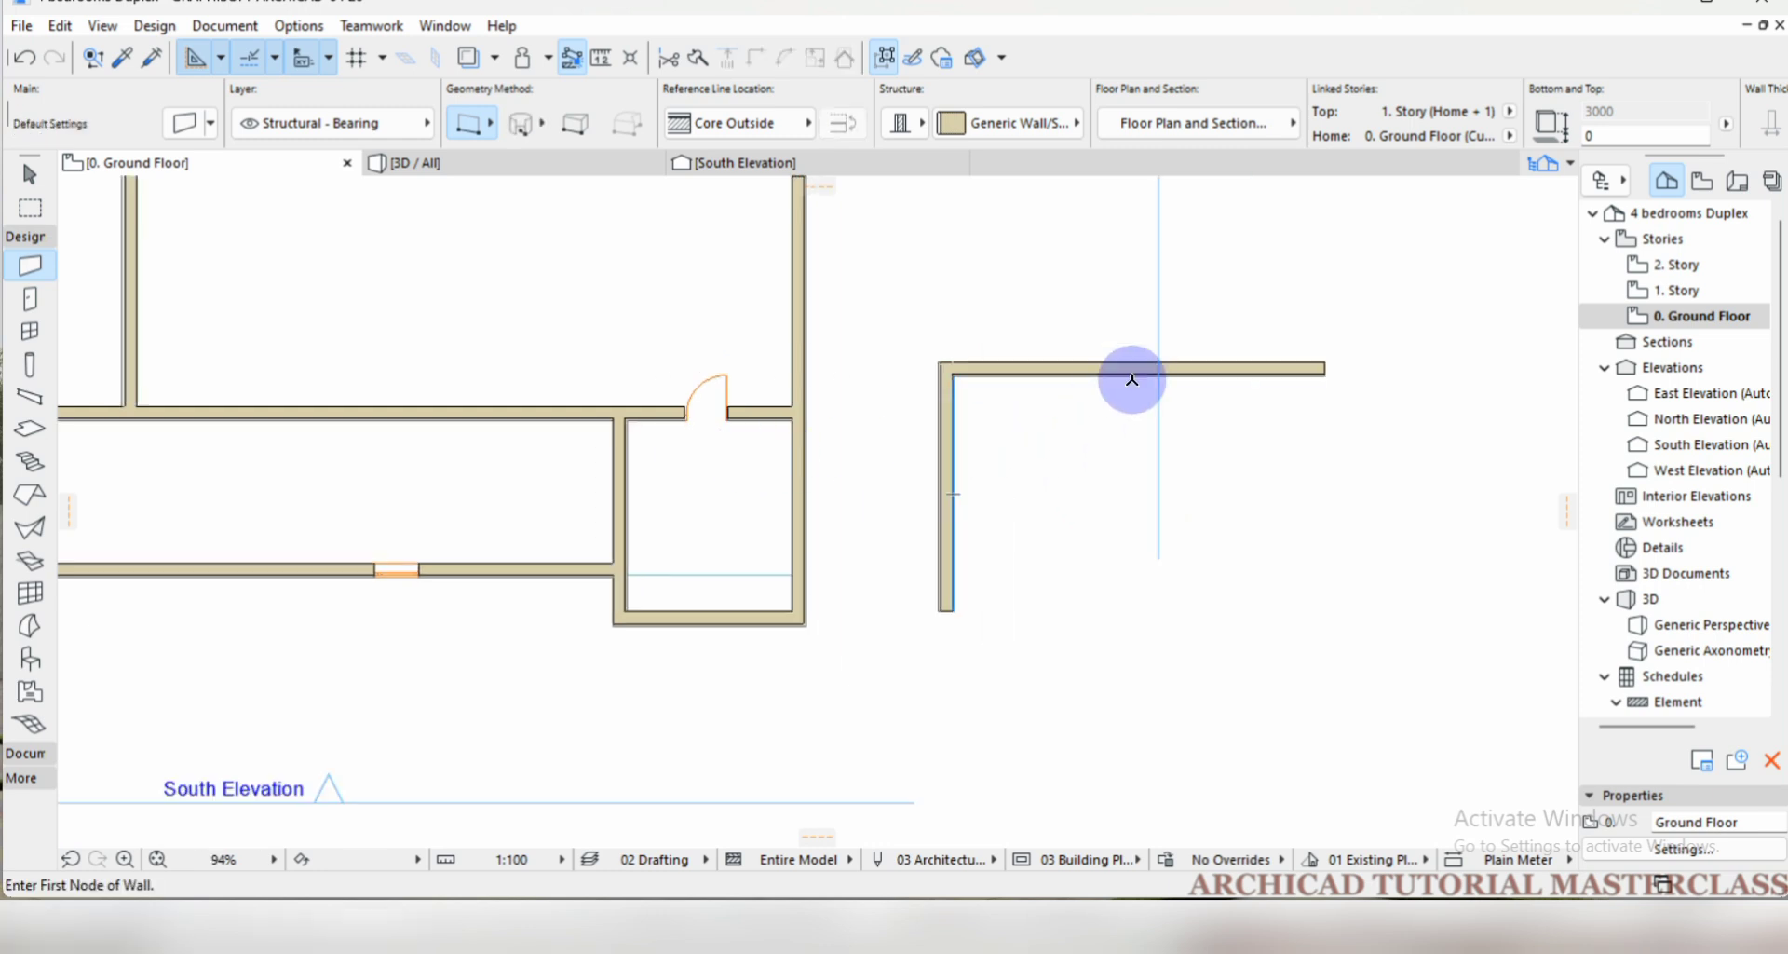
shift+click(1118, 367)
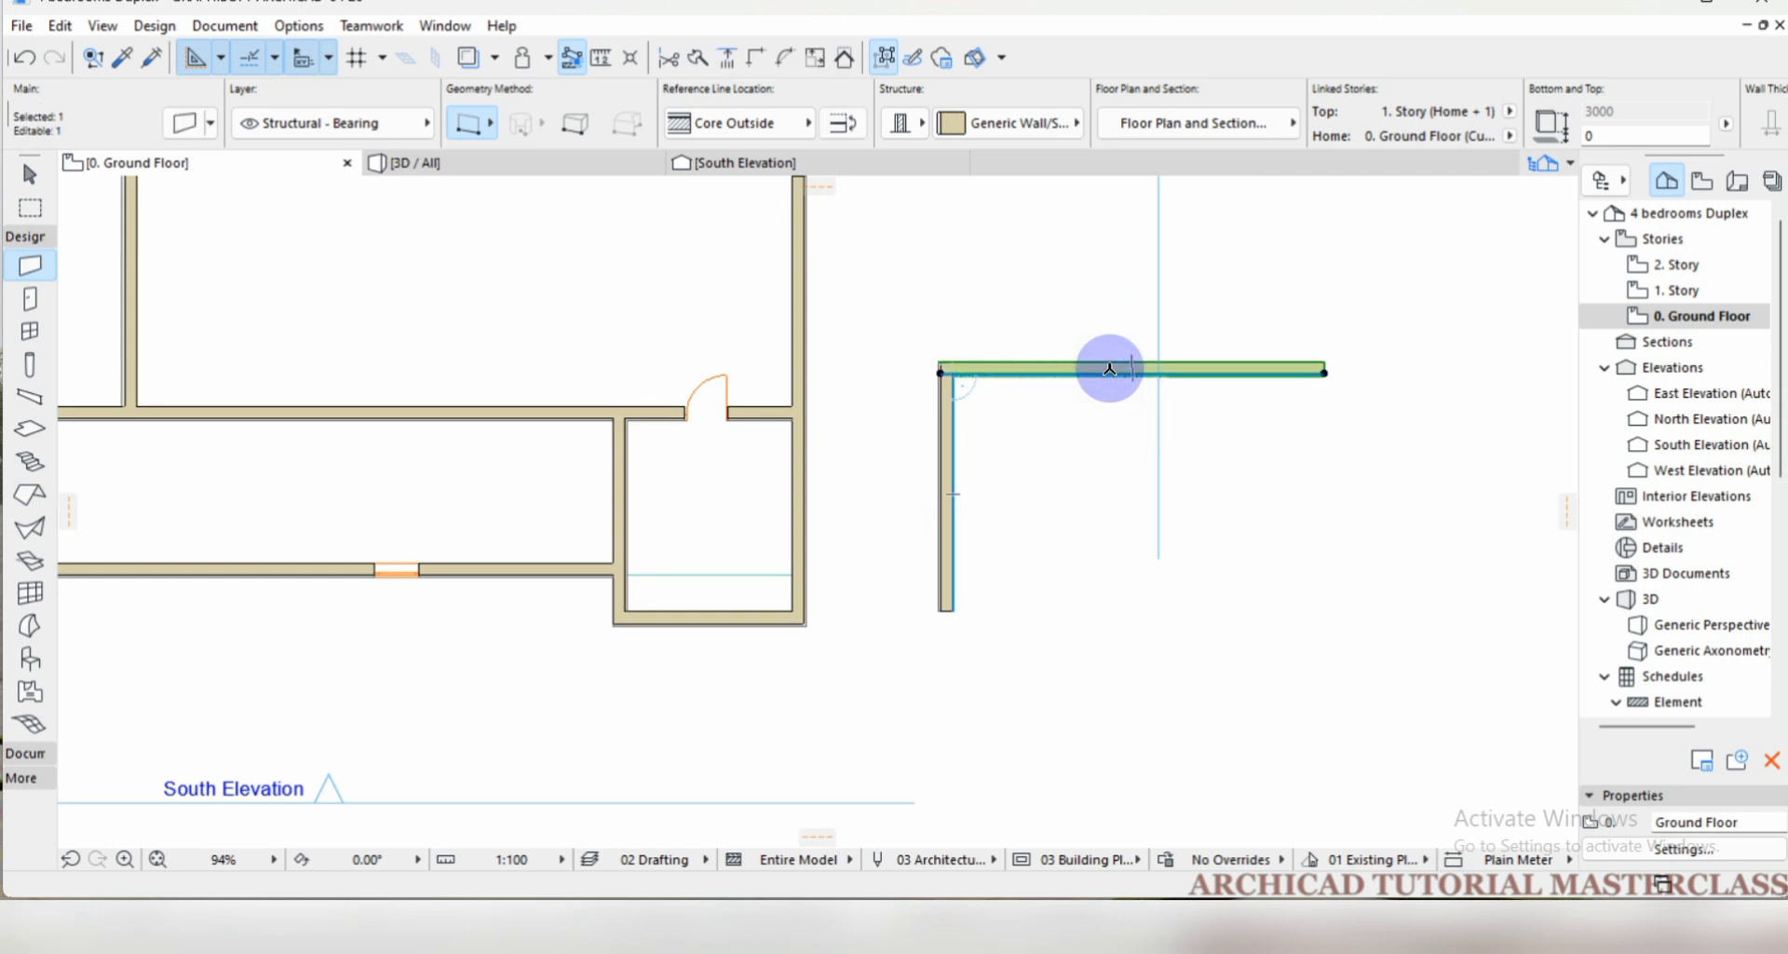
scroll(1086, 388, up, 1)
scroll(878, 344, down, 1)
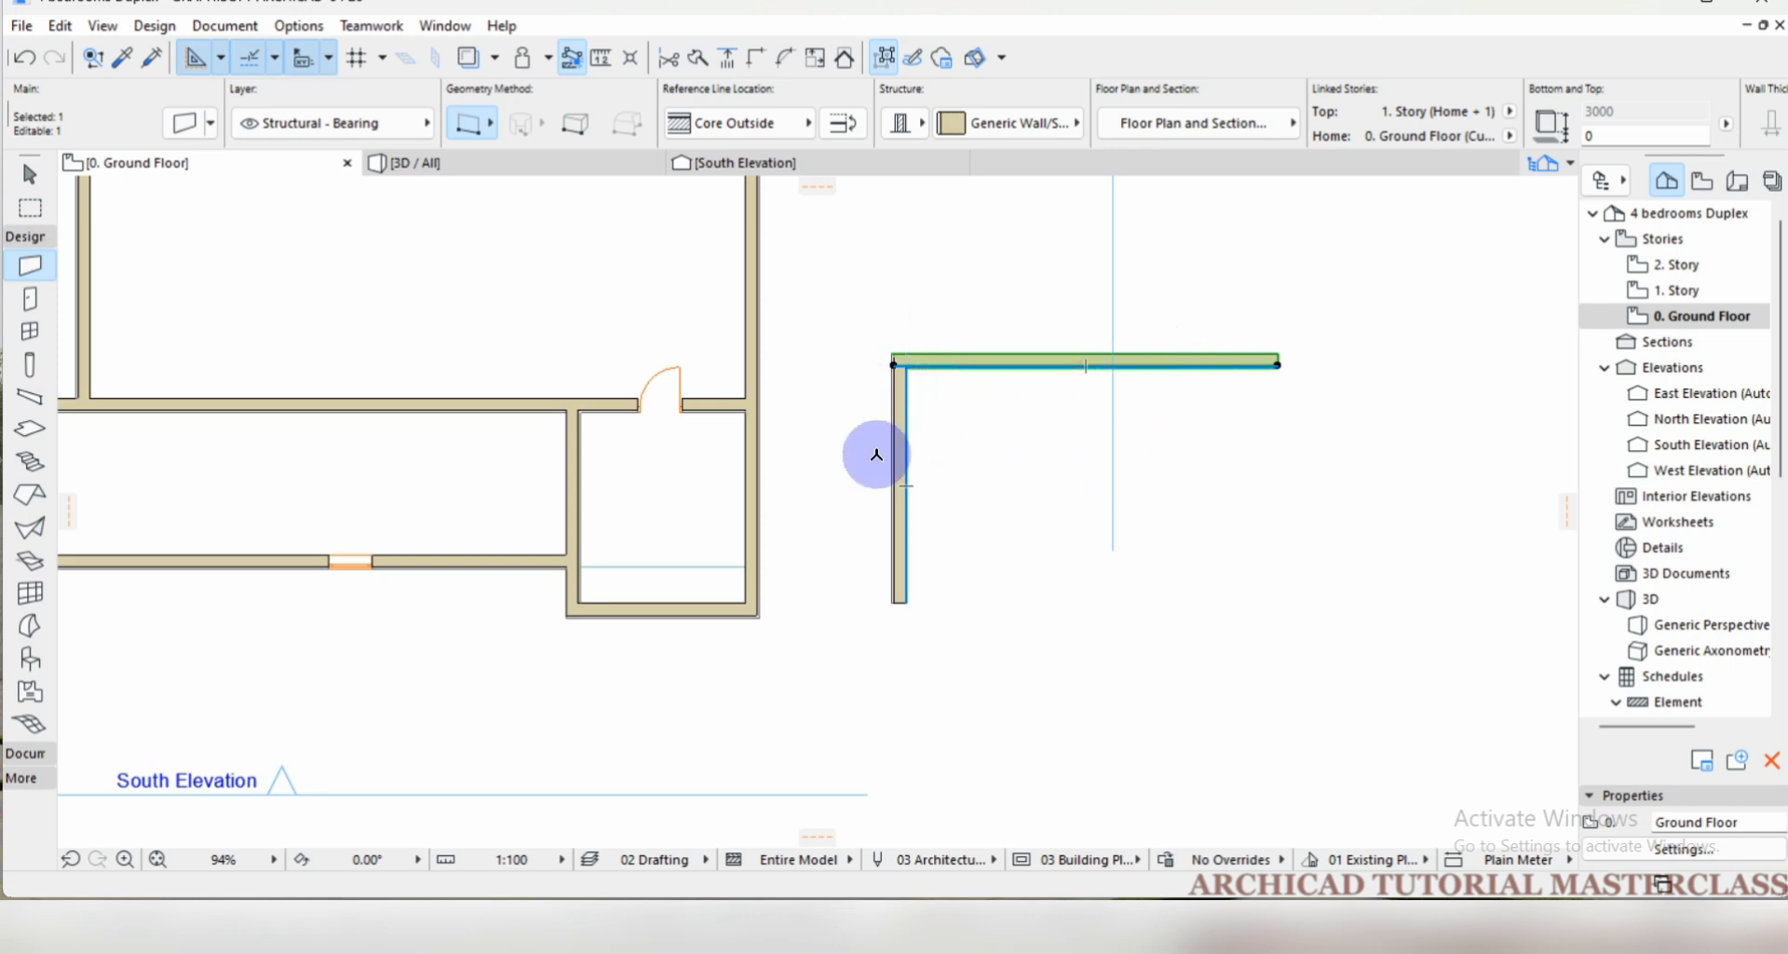
scroll(789, 476, down, 1)
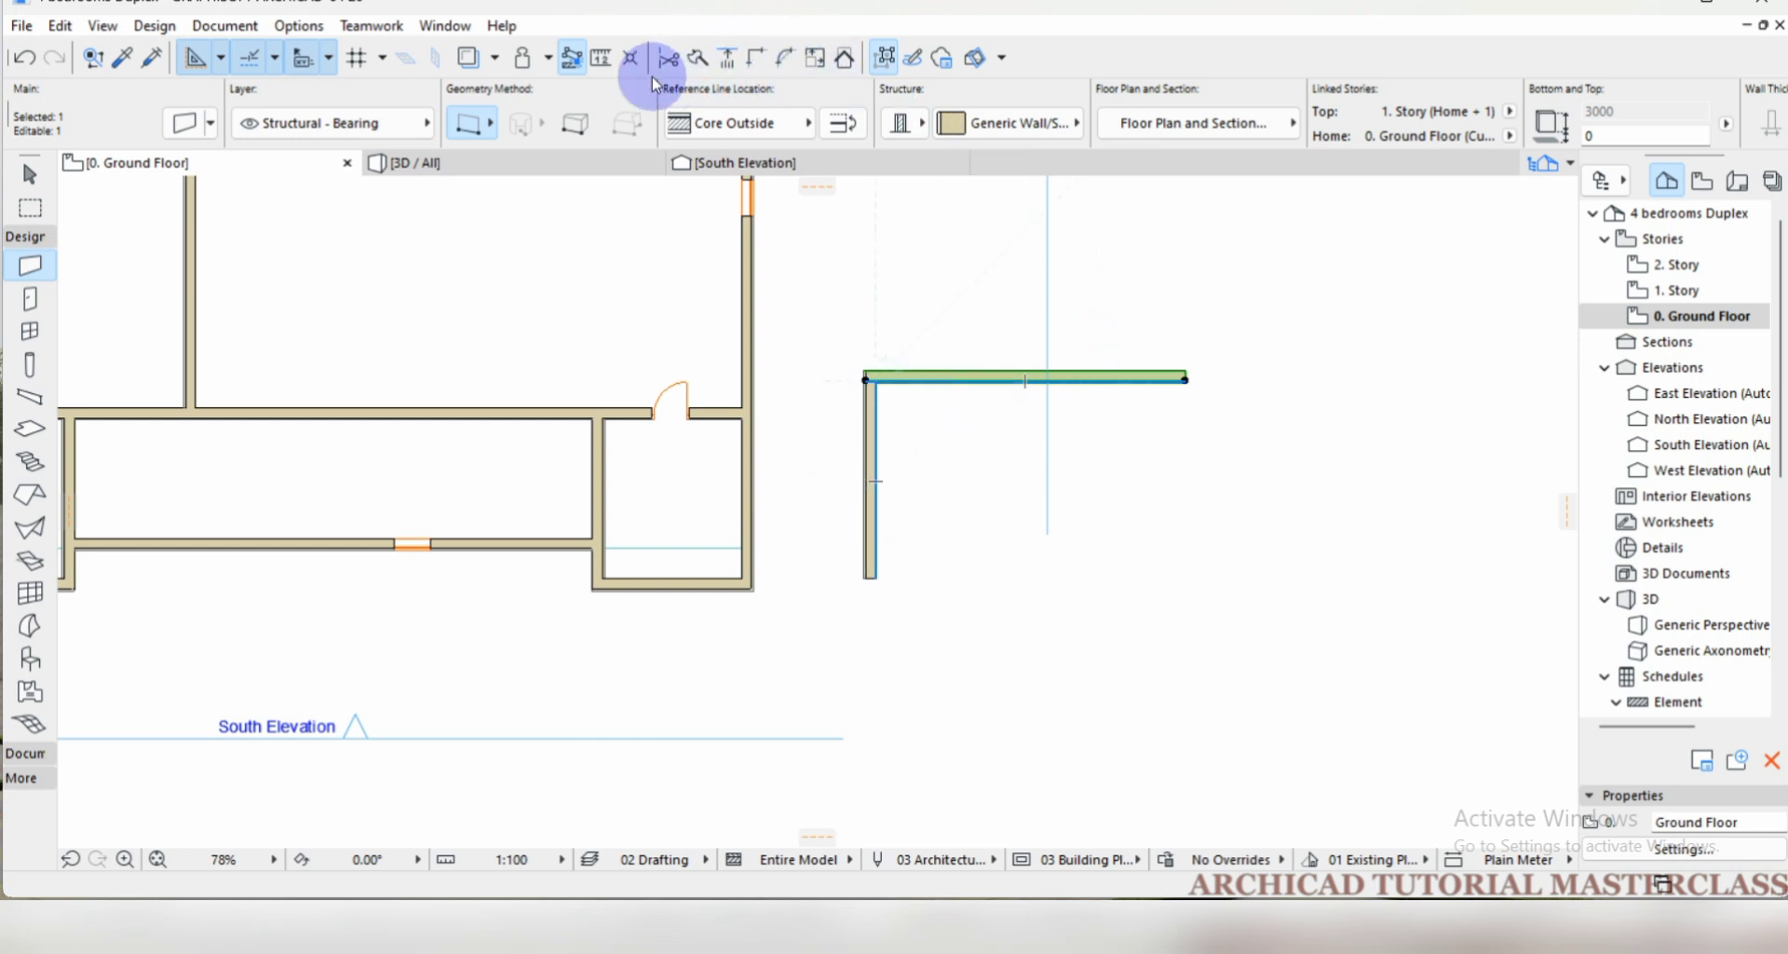
click(816, 61)
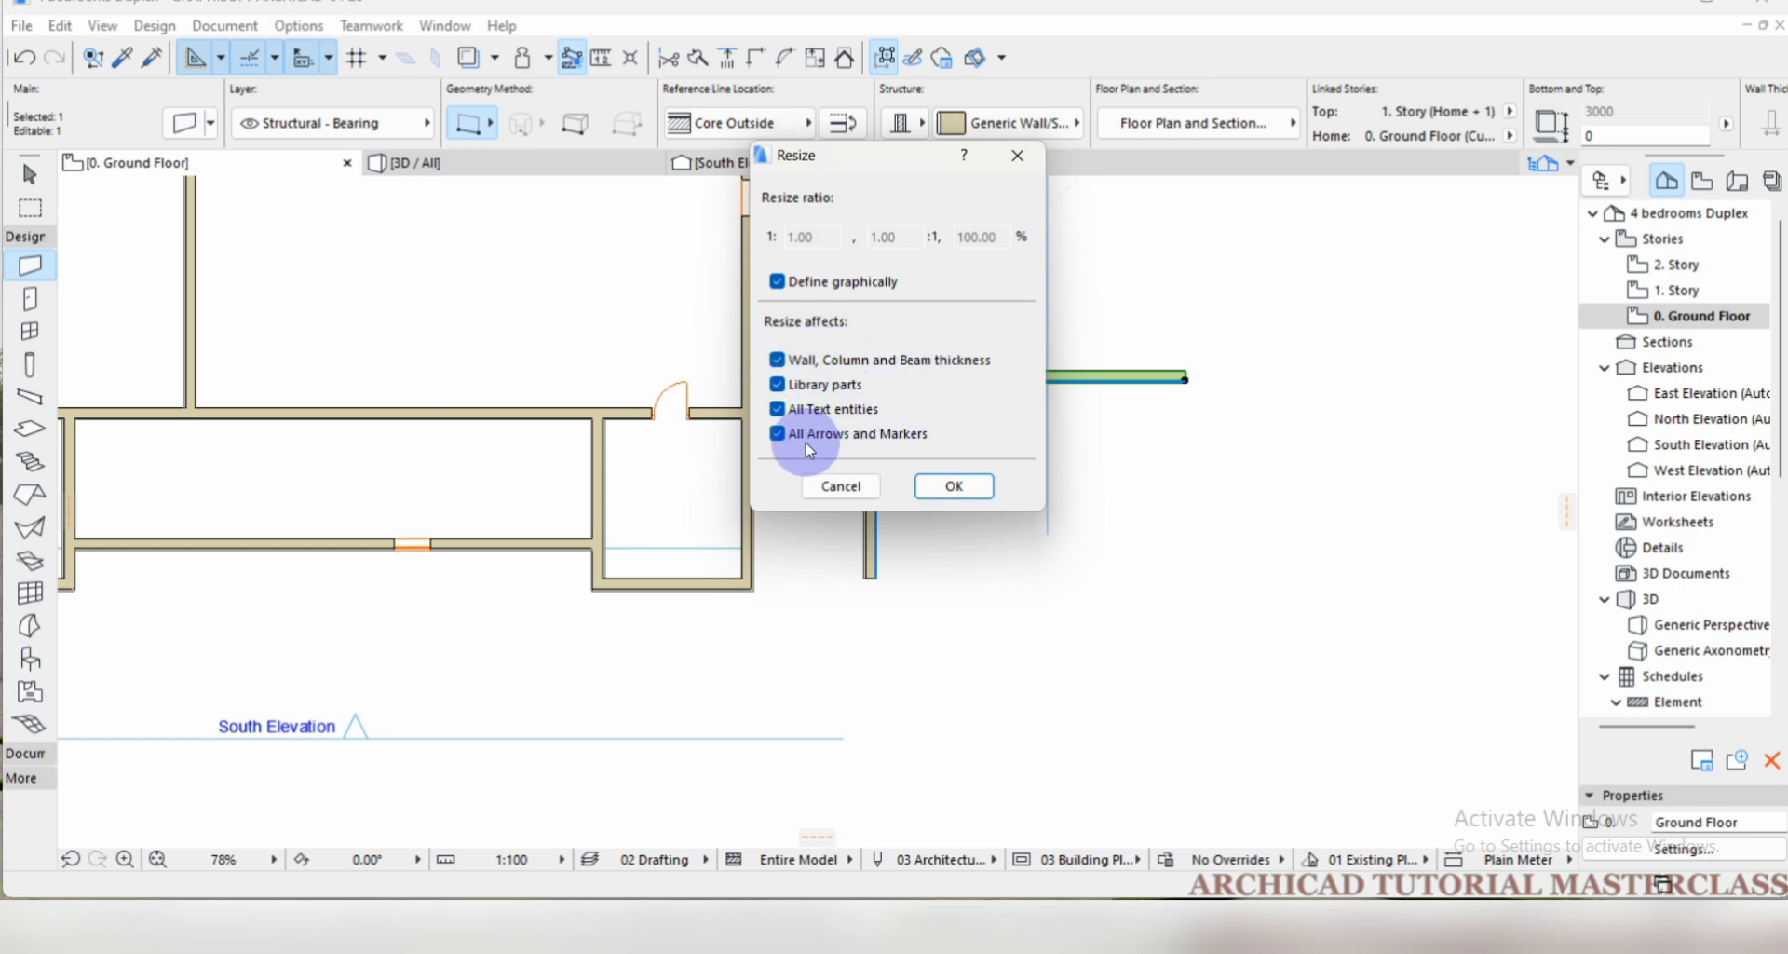
click(955, 491)
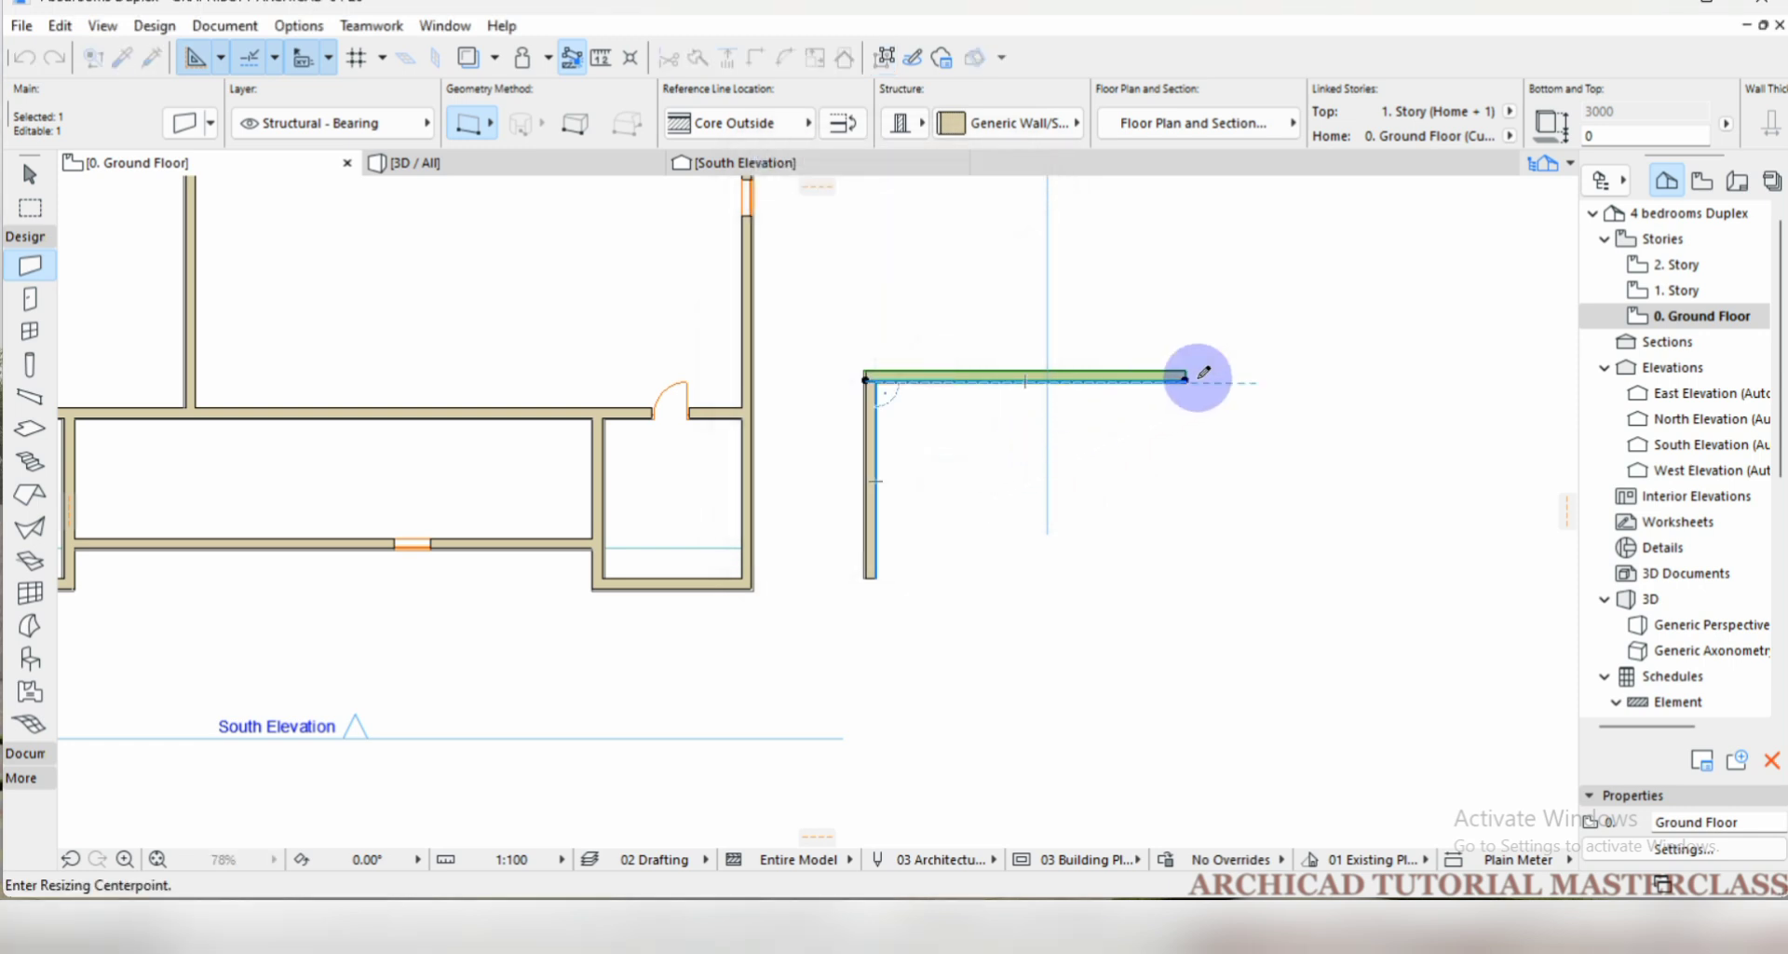
click(1186, 378)
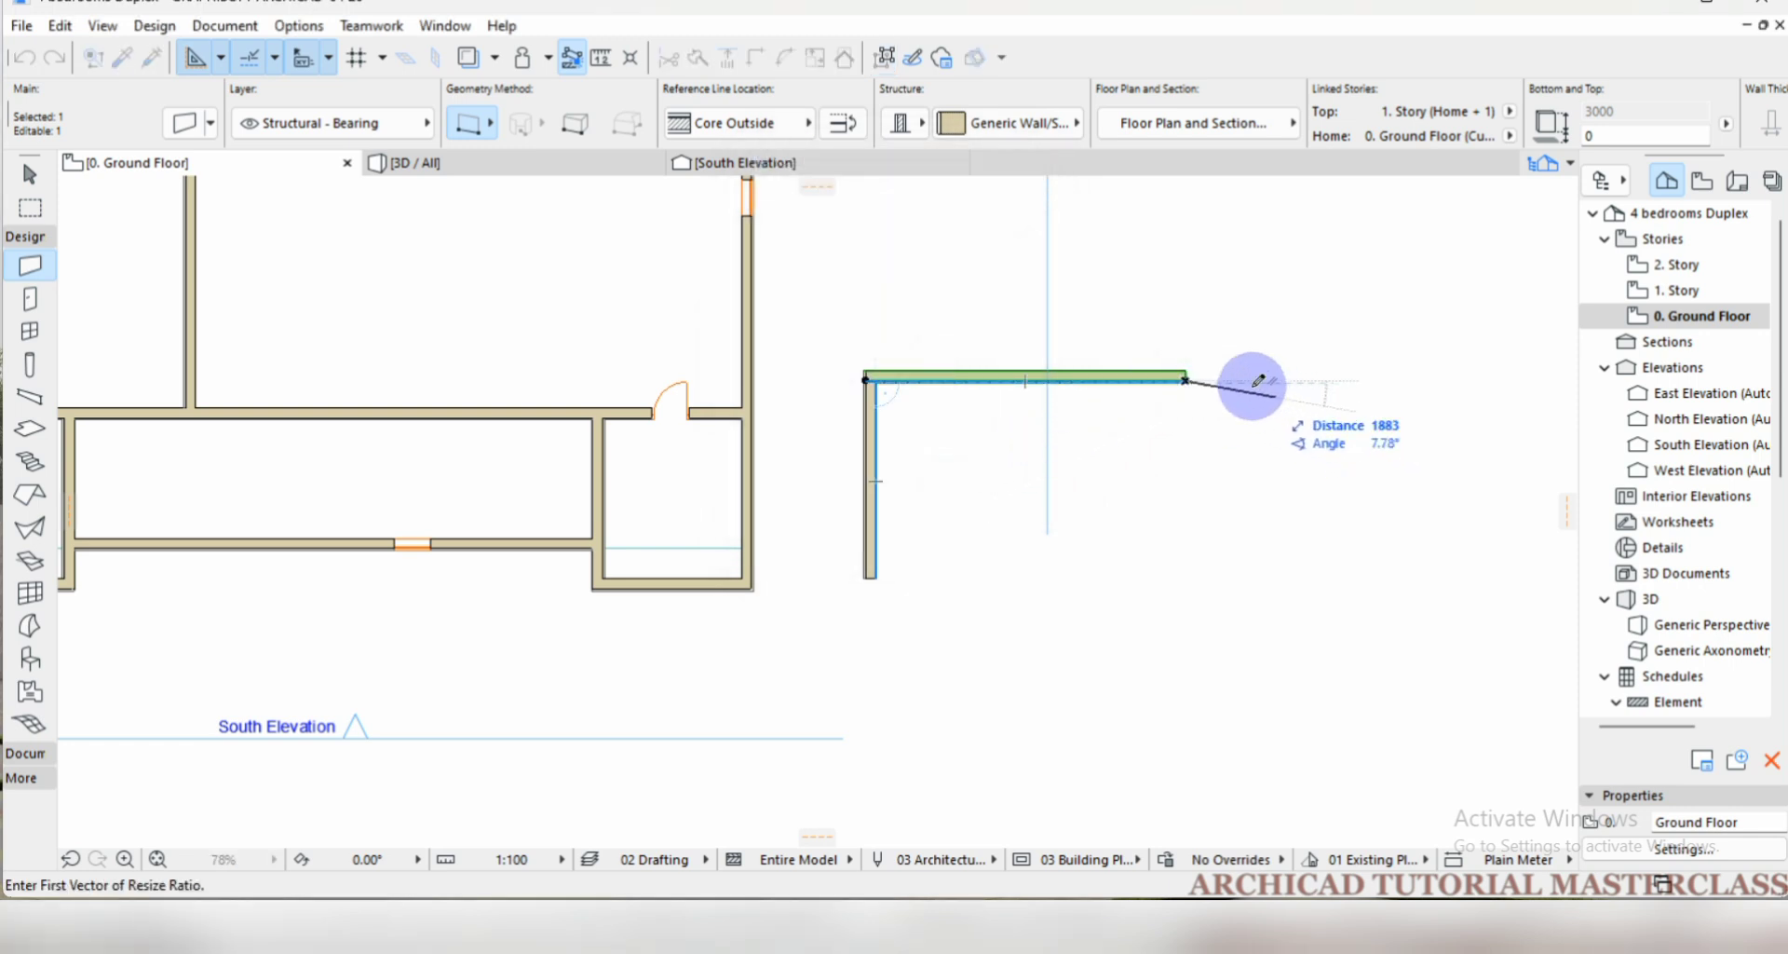
click(1274, 380)
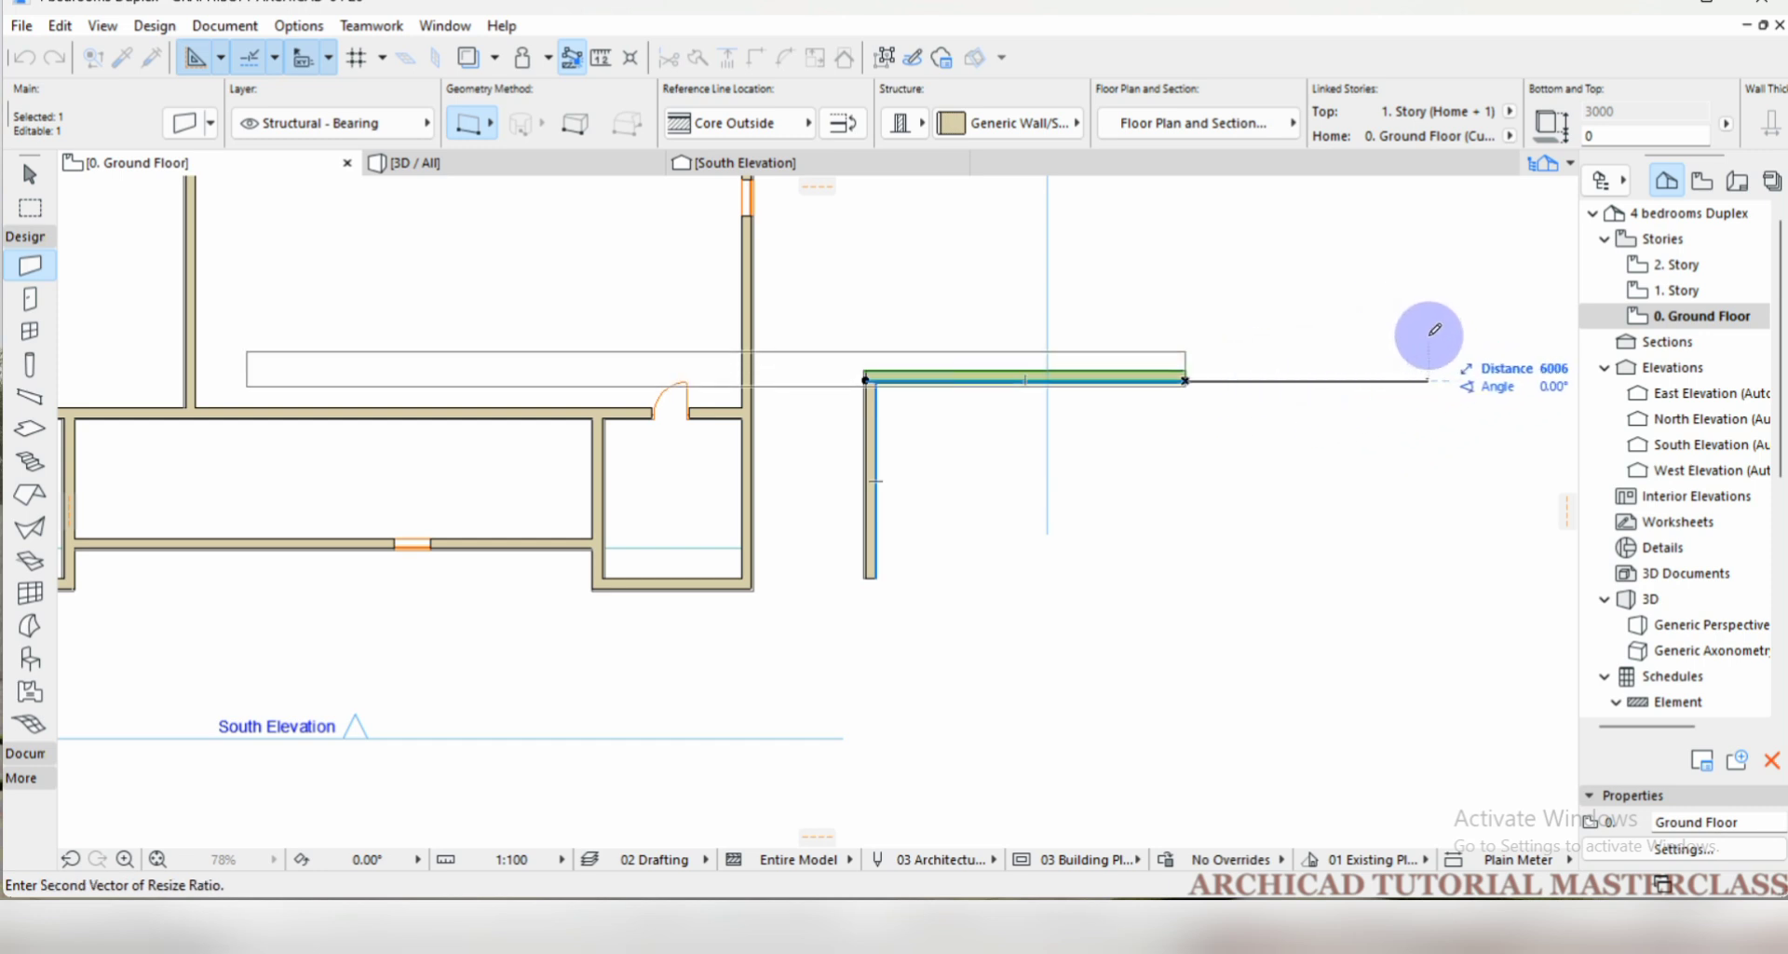
click(1430, 331)
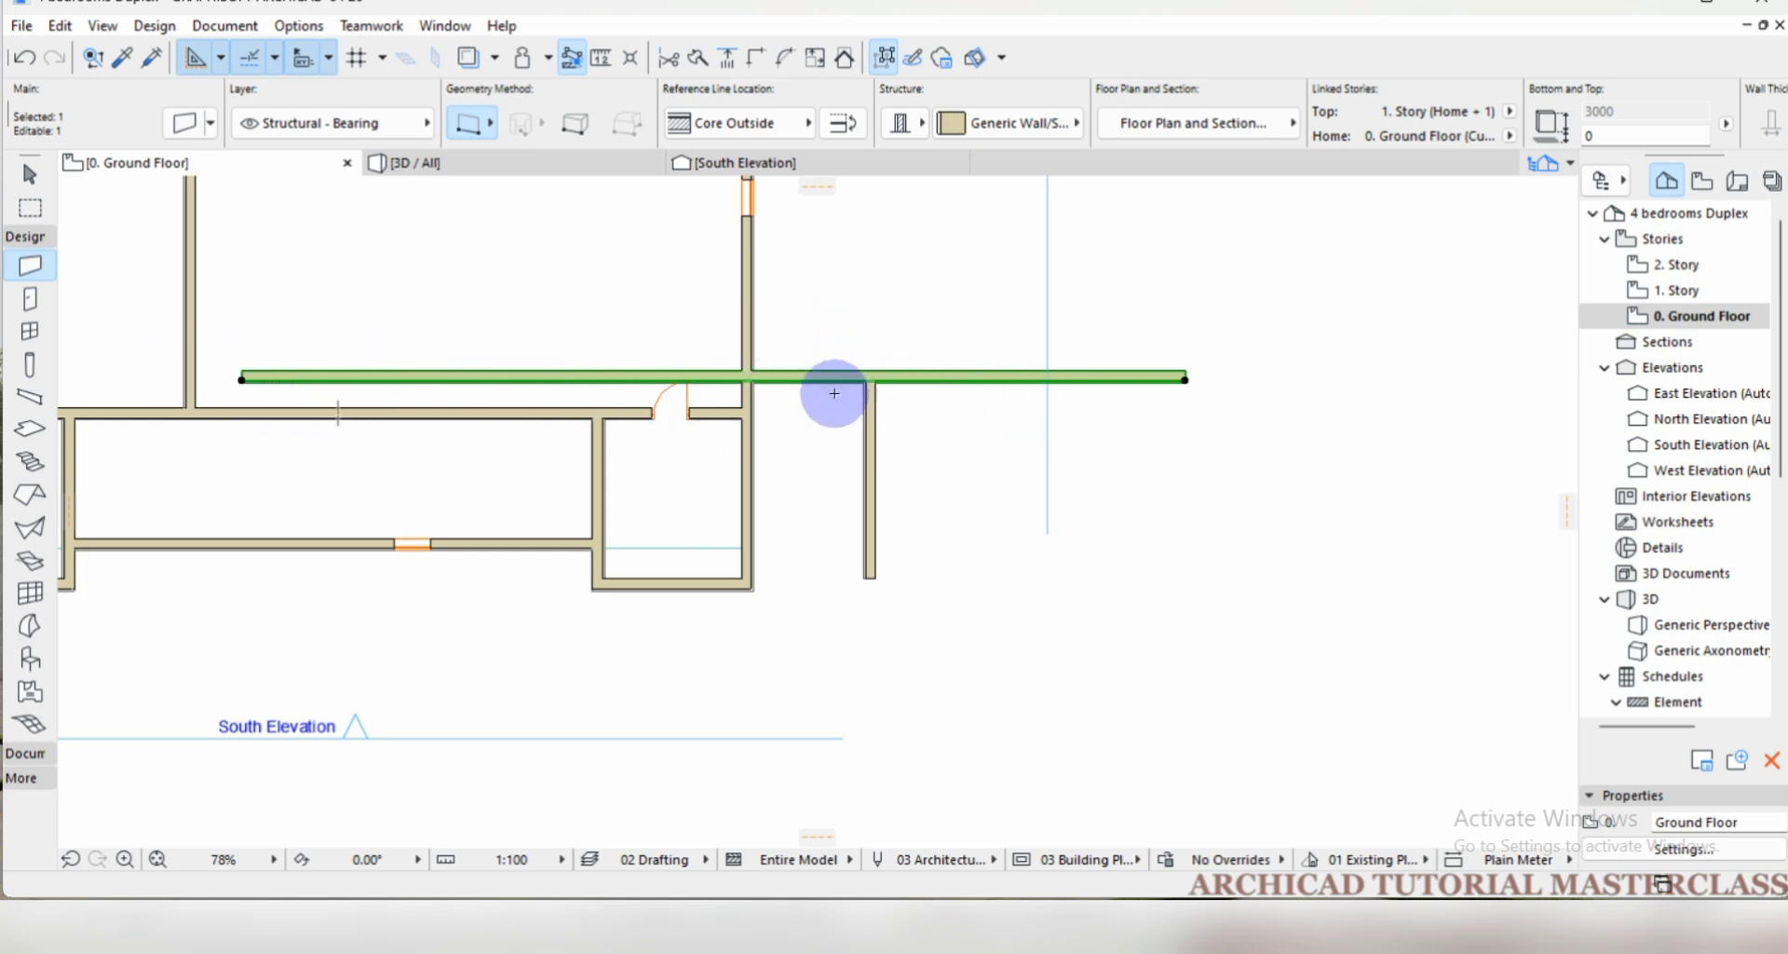
key(Escape)
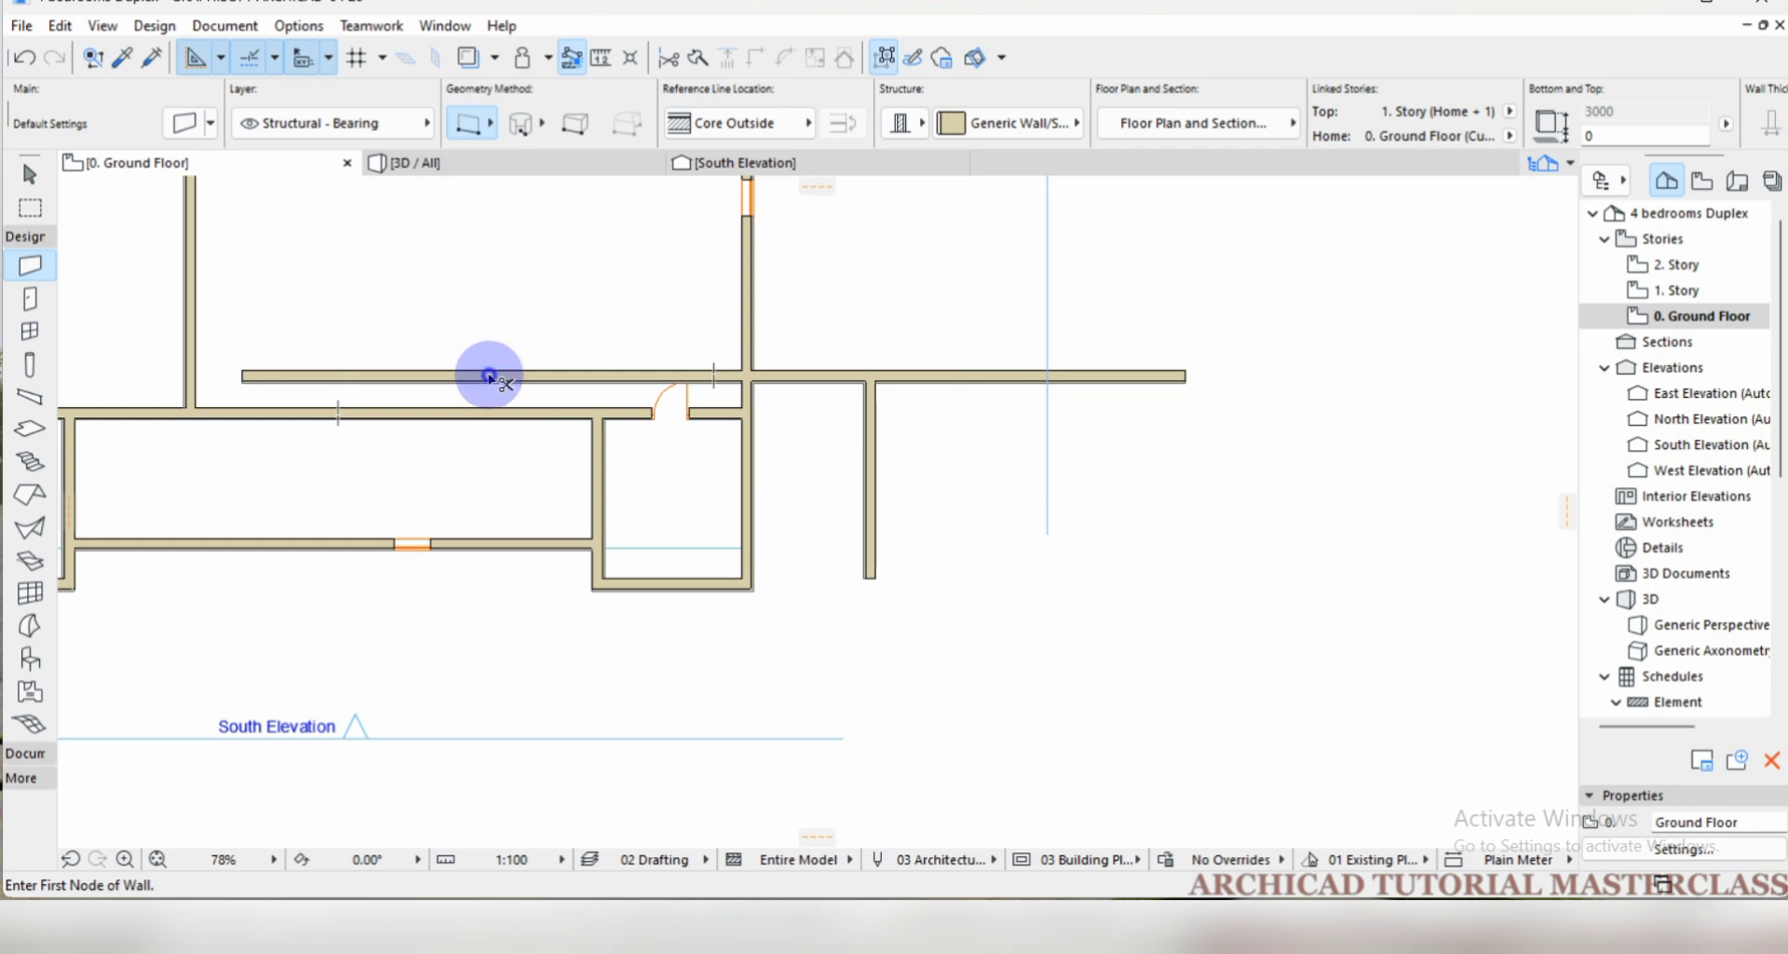
Trim off the resized wall's excess west of the vertical test wall, and delete both test walls.
ctrl+click(489, 376)
ctrl+click(819, 377)
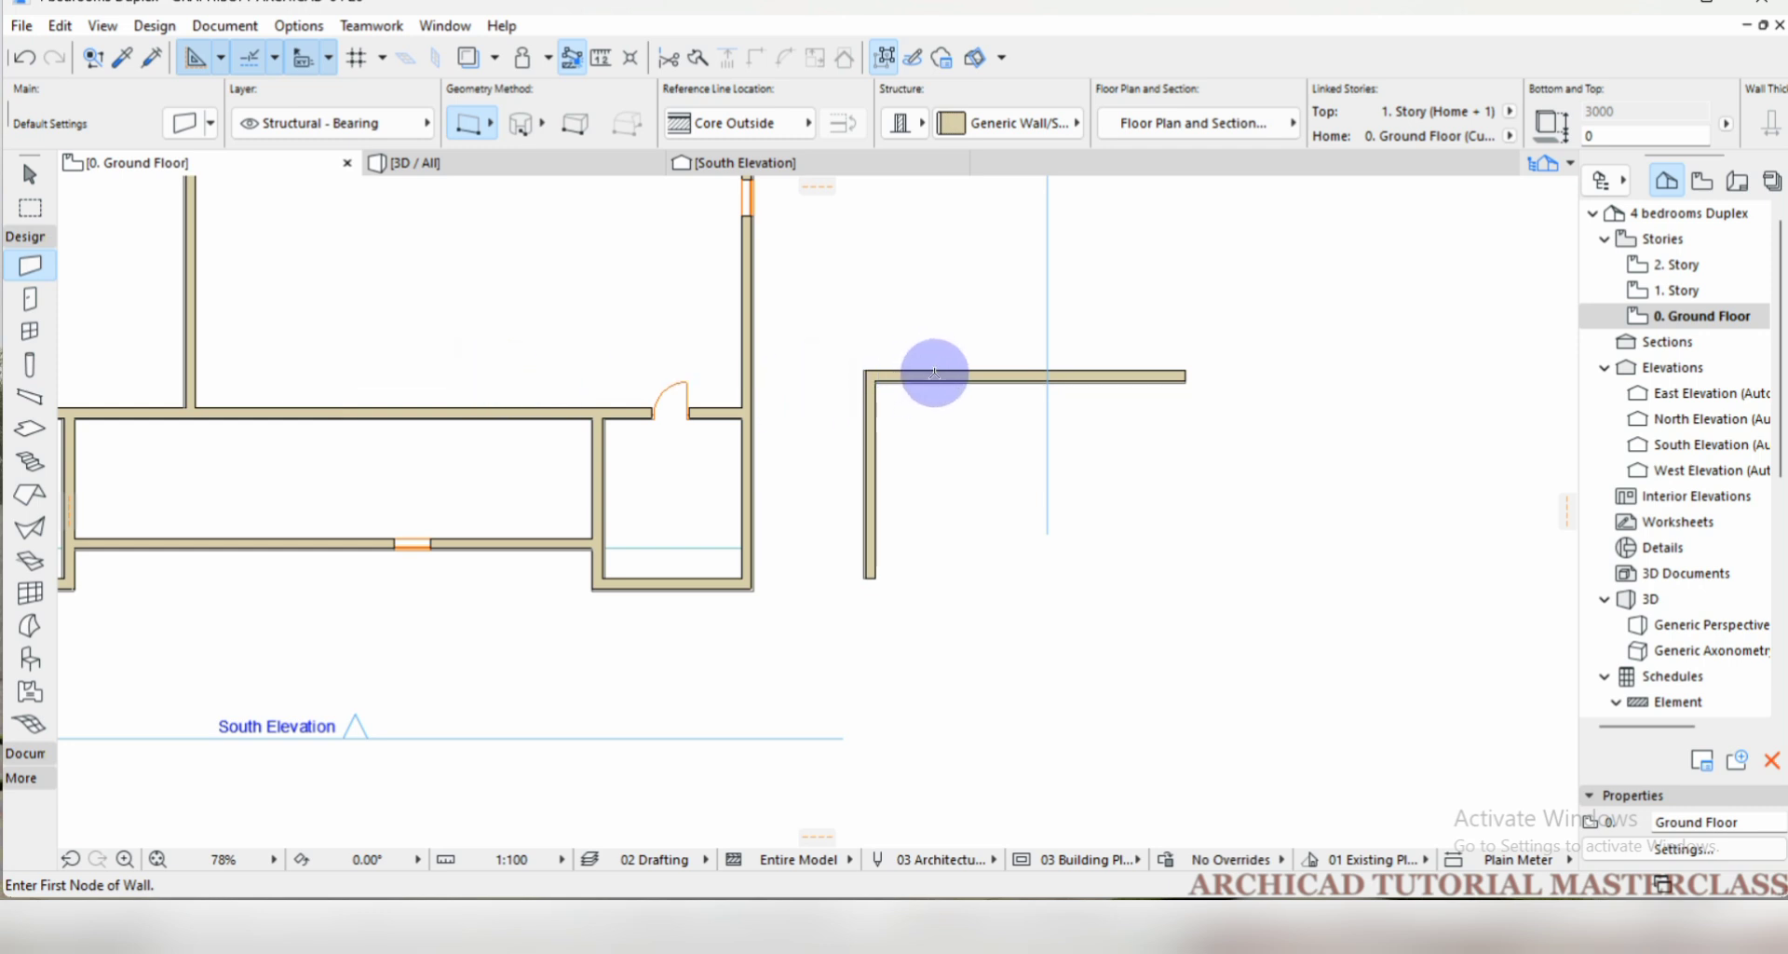
shift+drag(842, 344, 962, 599)
key(Delete)
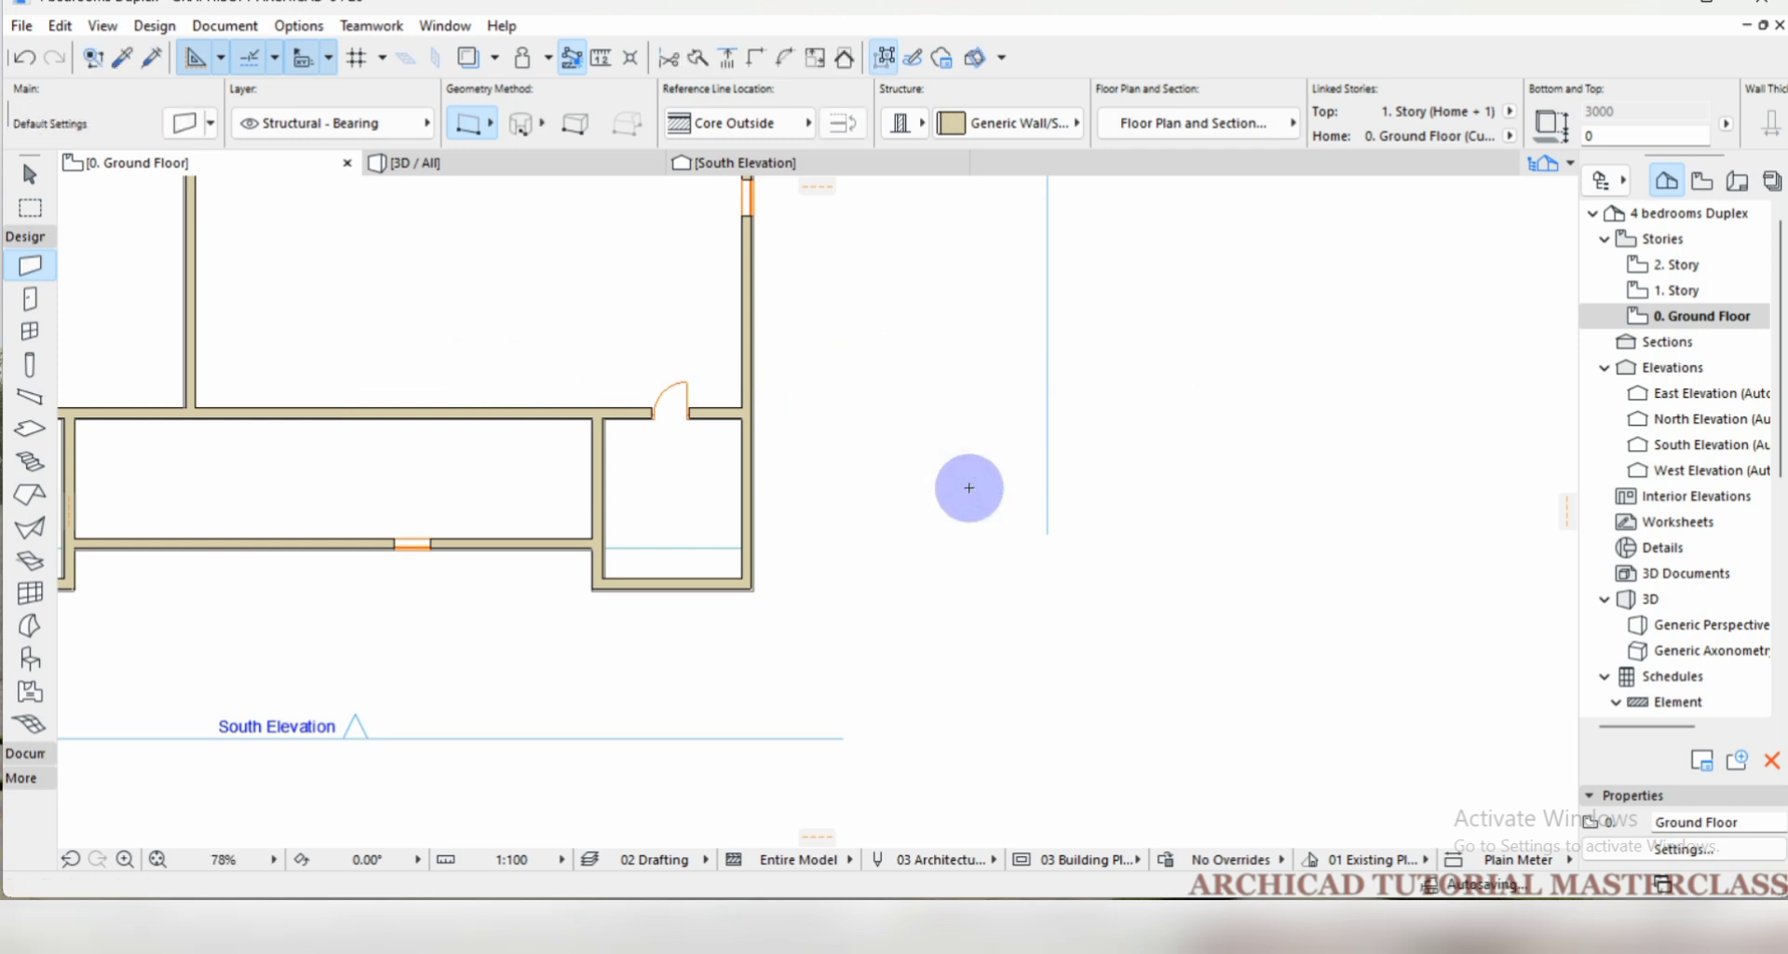
Rotate a copy of the southeast corner room's west wall a quarter turn about its north end, so the copy runs horizontally east.
scroll(709, 459, down, 1)
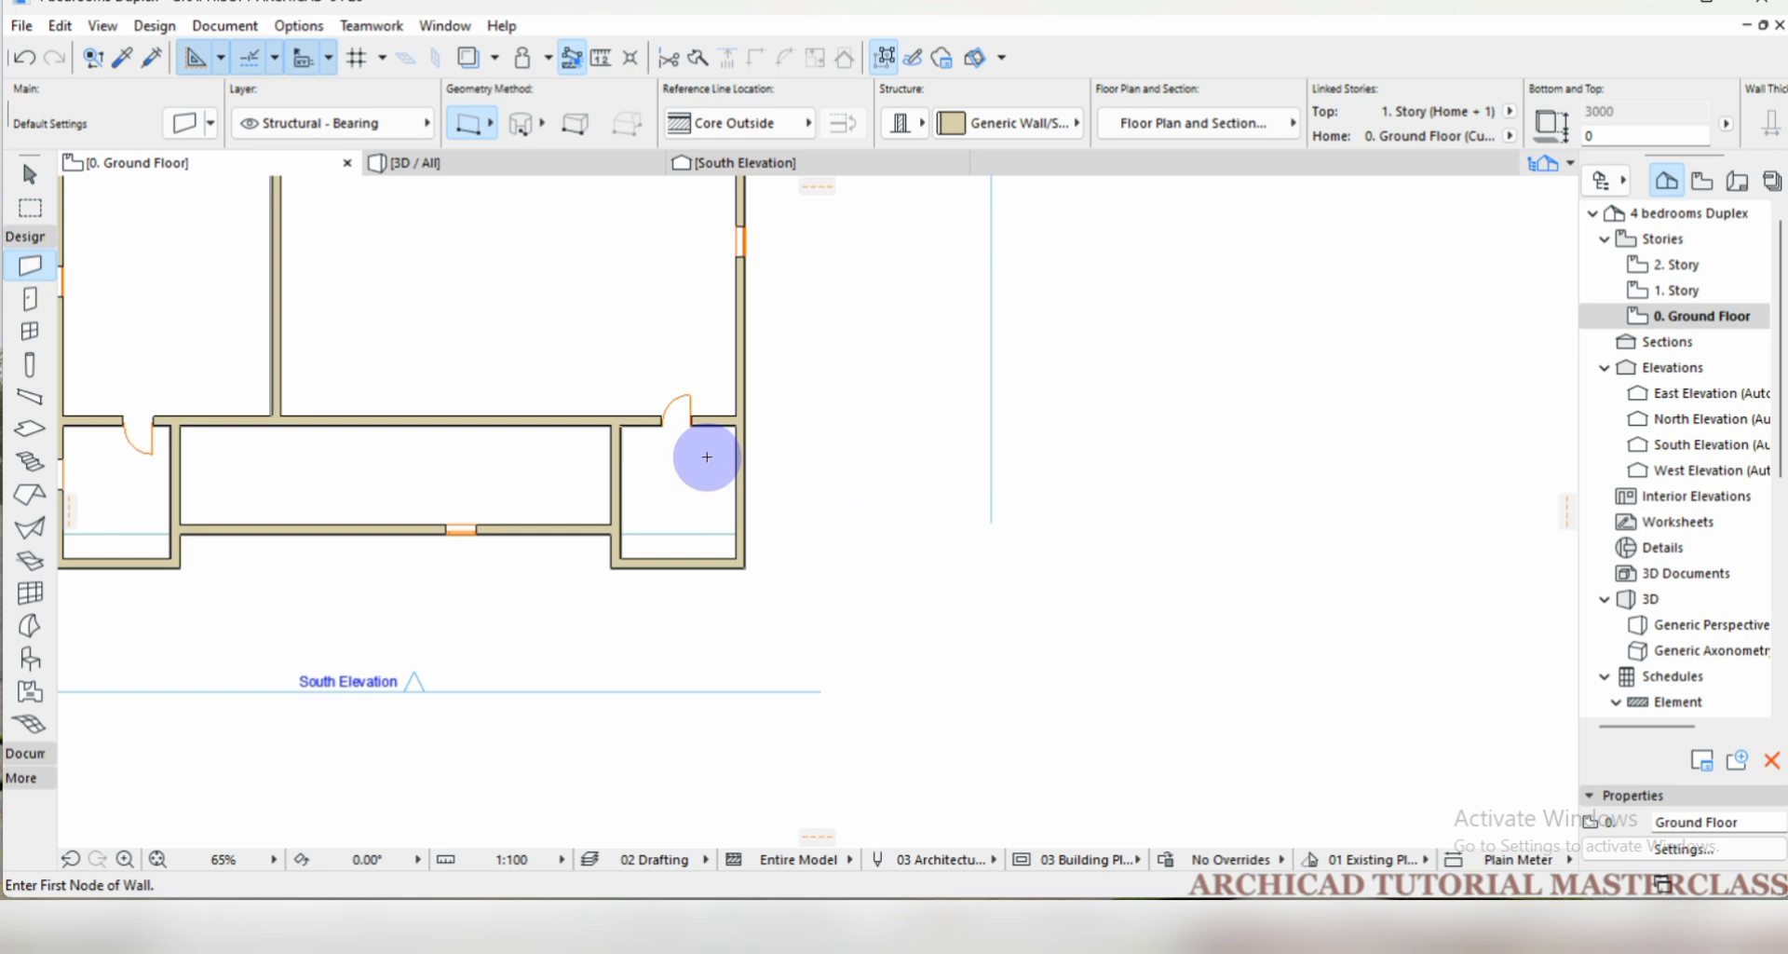
scroll(689, 419, down, 1)
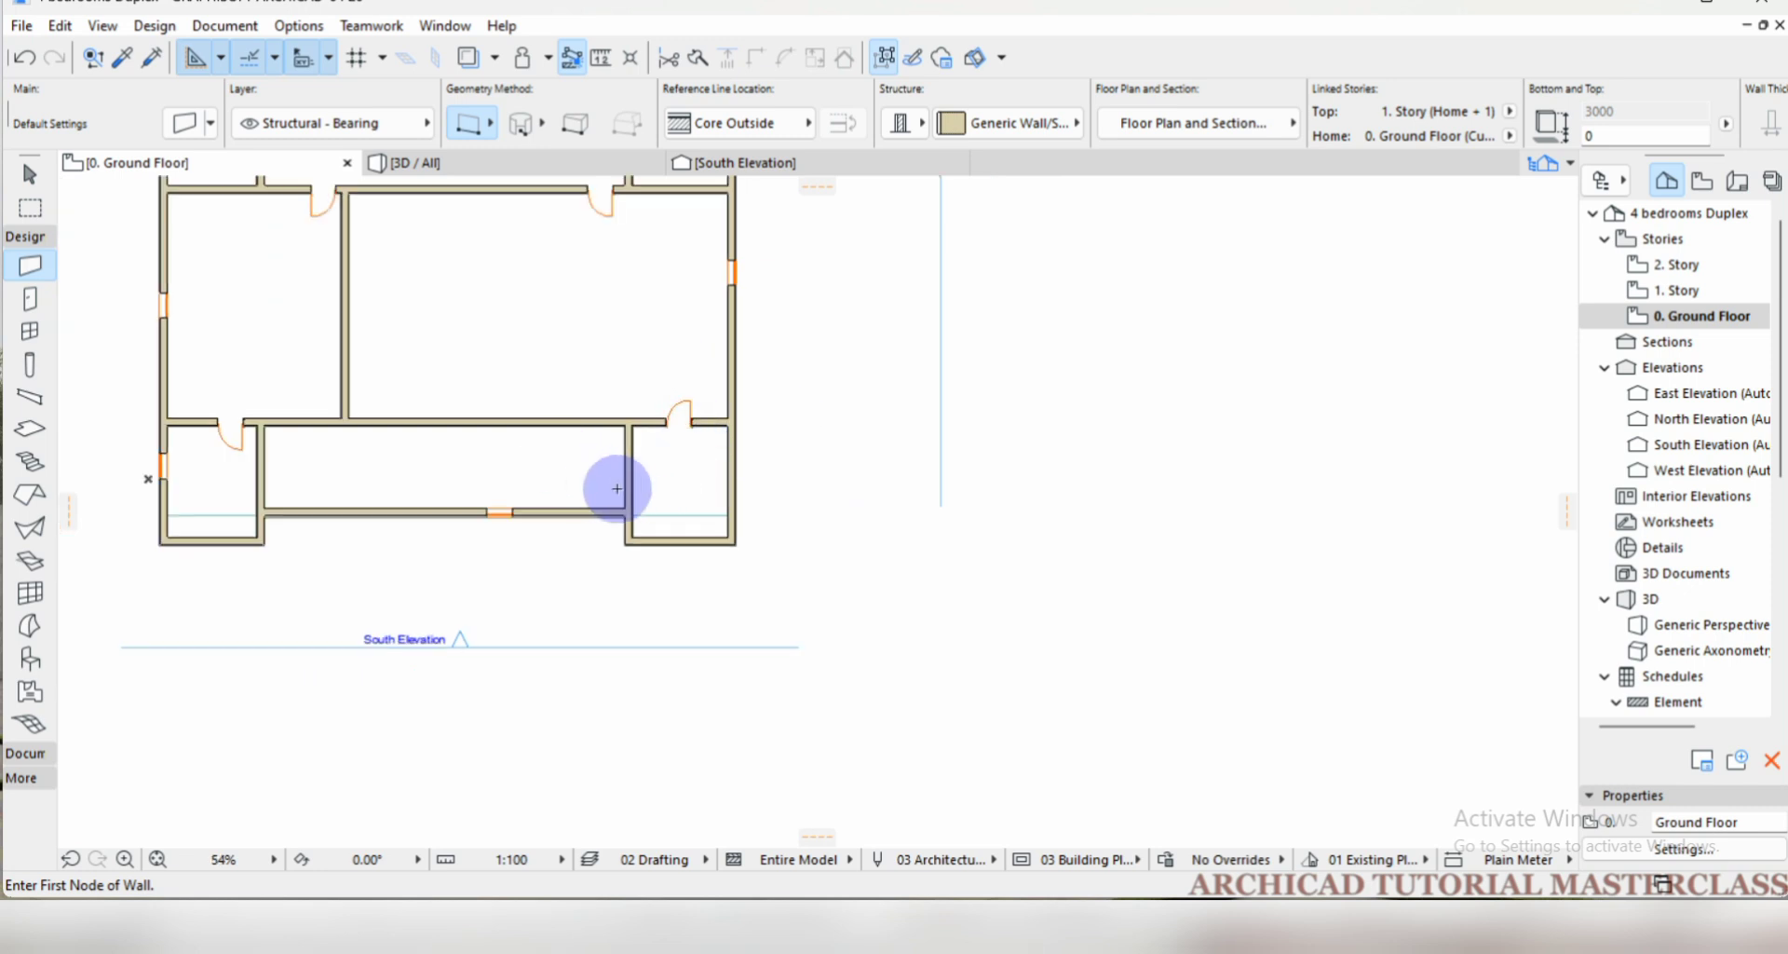
key(shift)
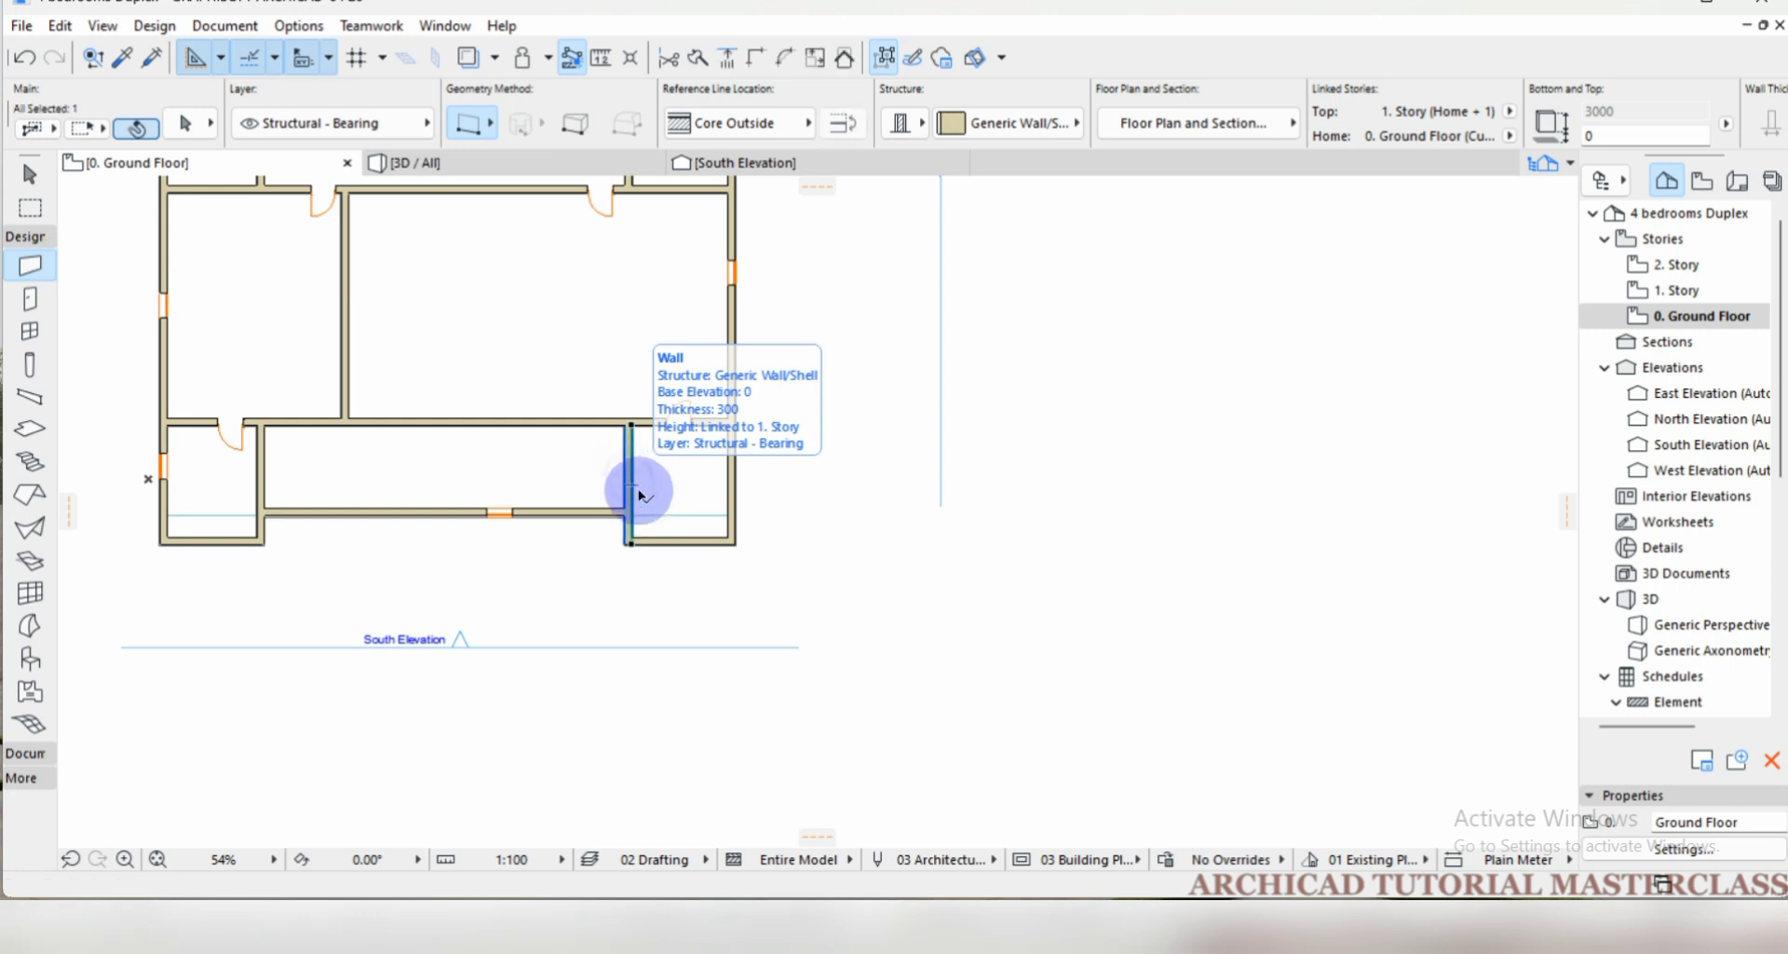
shift+click(630, 482)
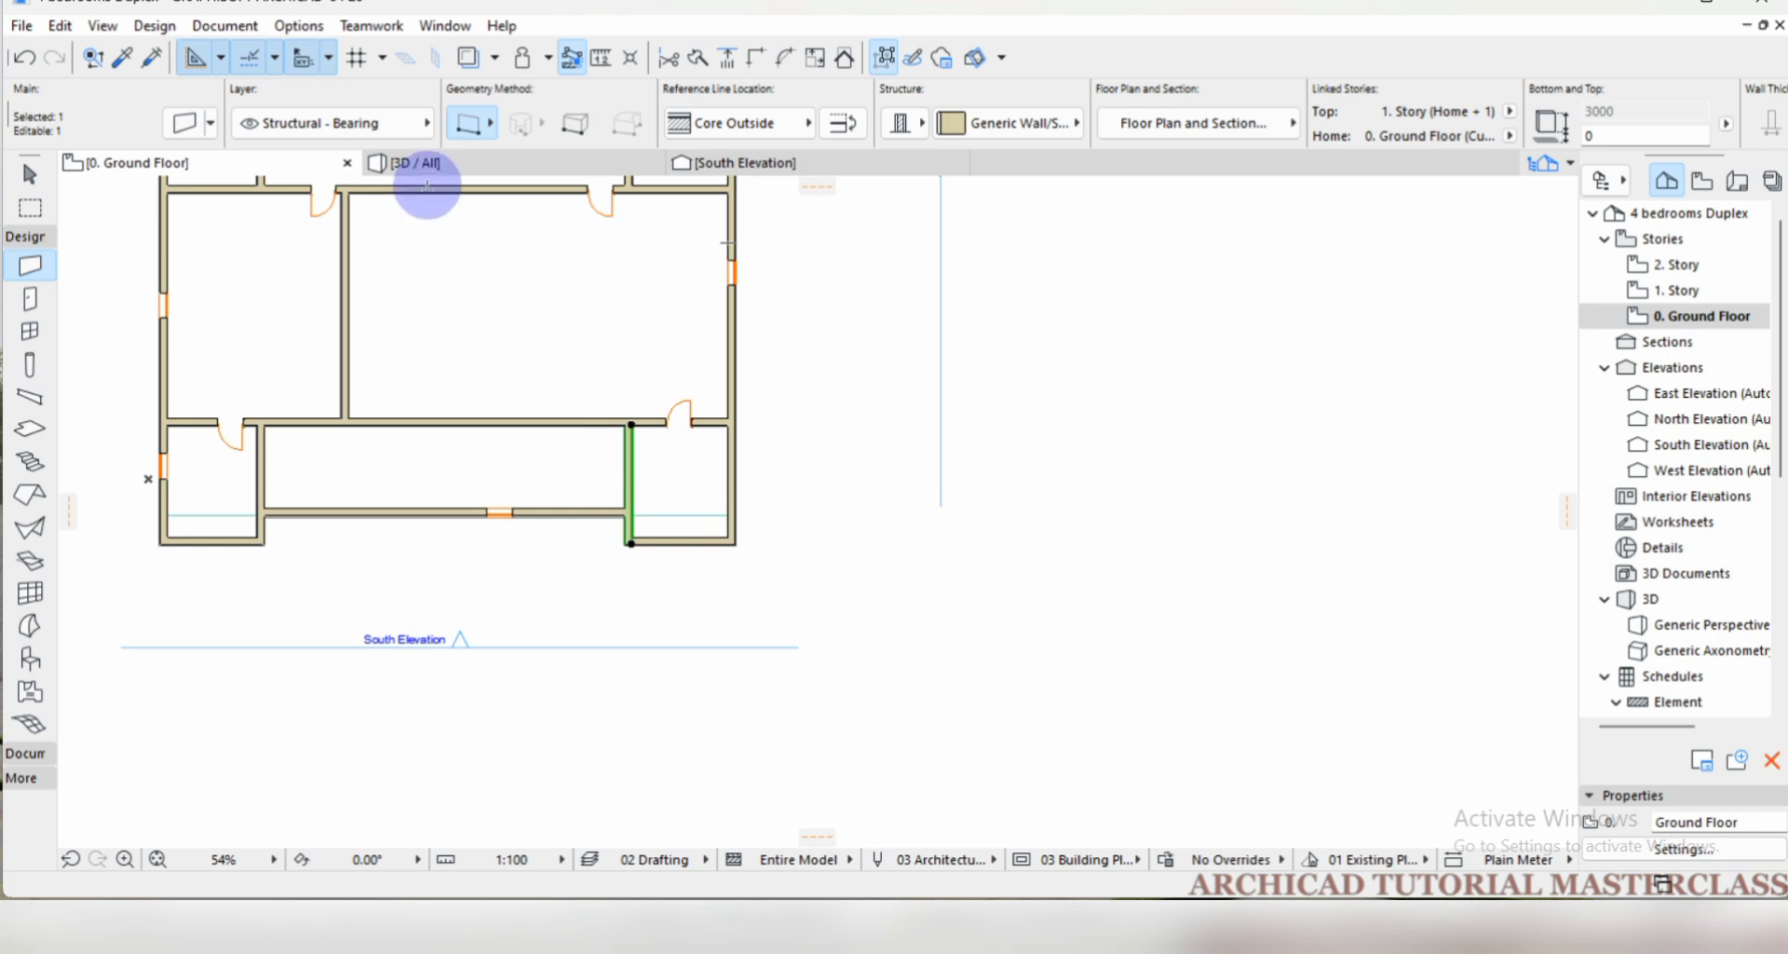
click(59, 25)
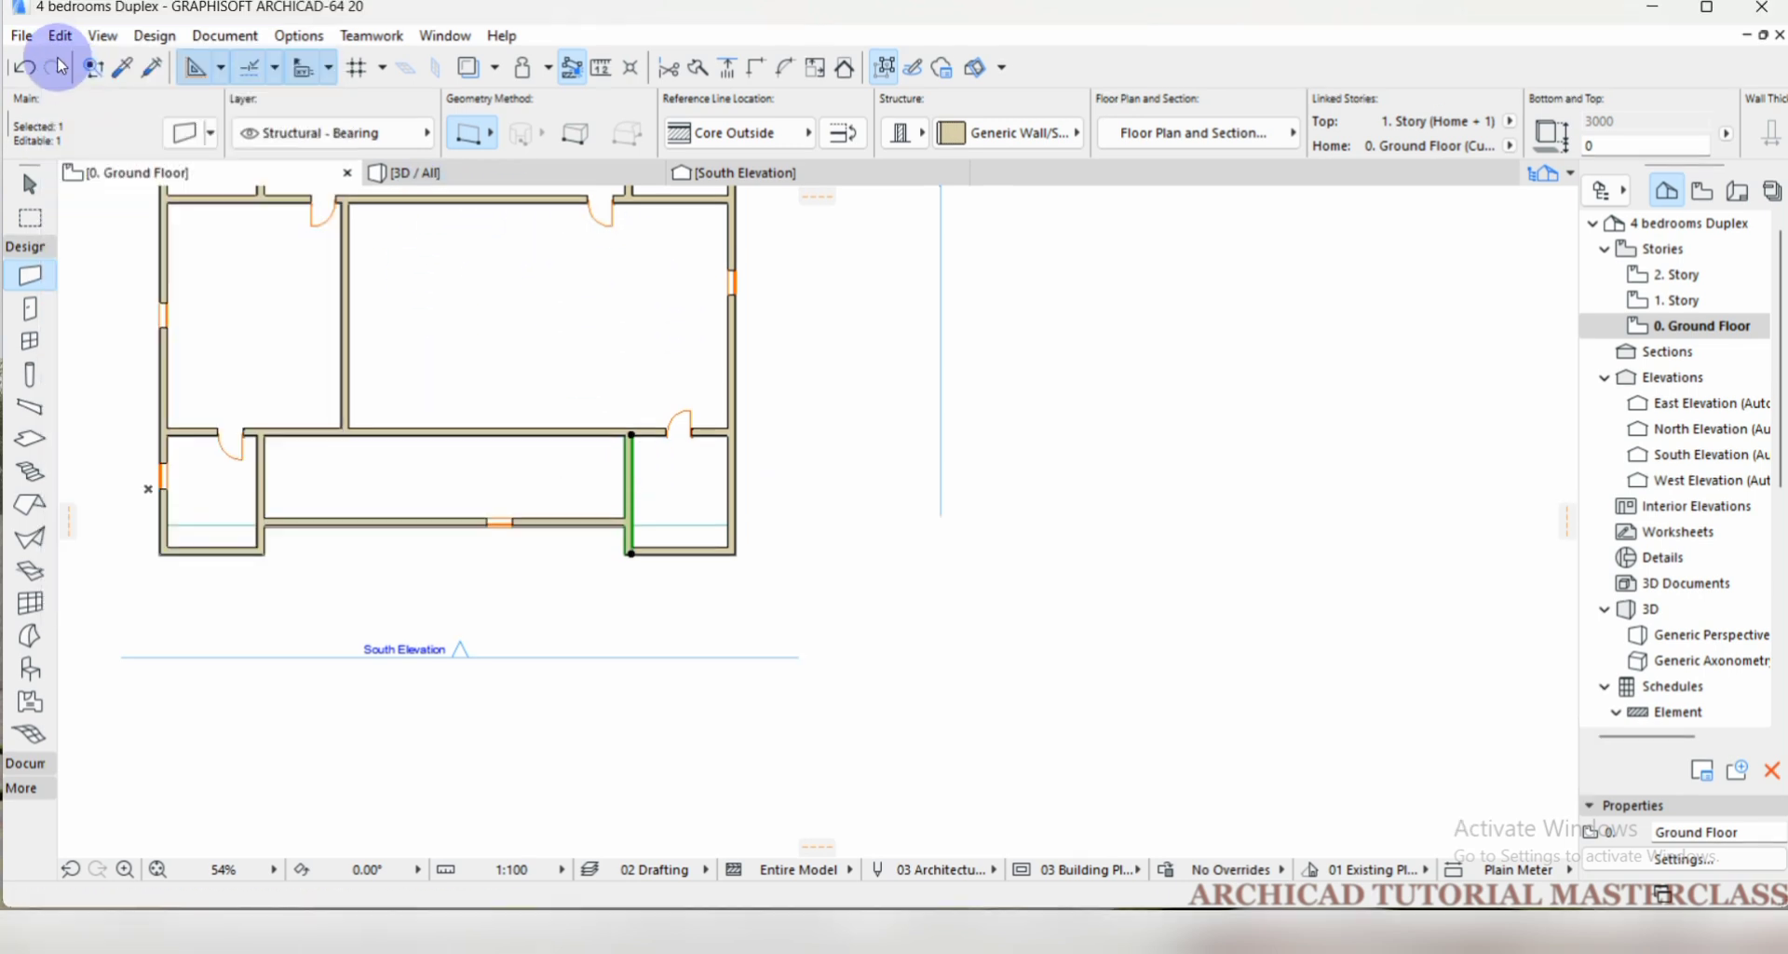
click(60, 26)
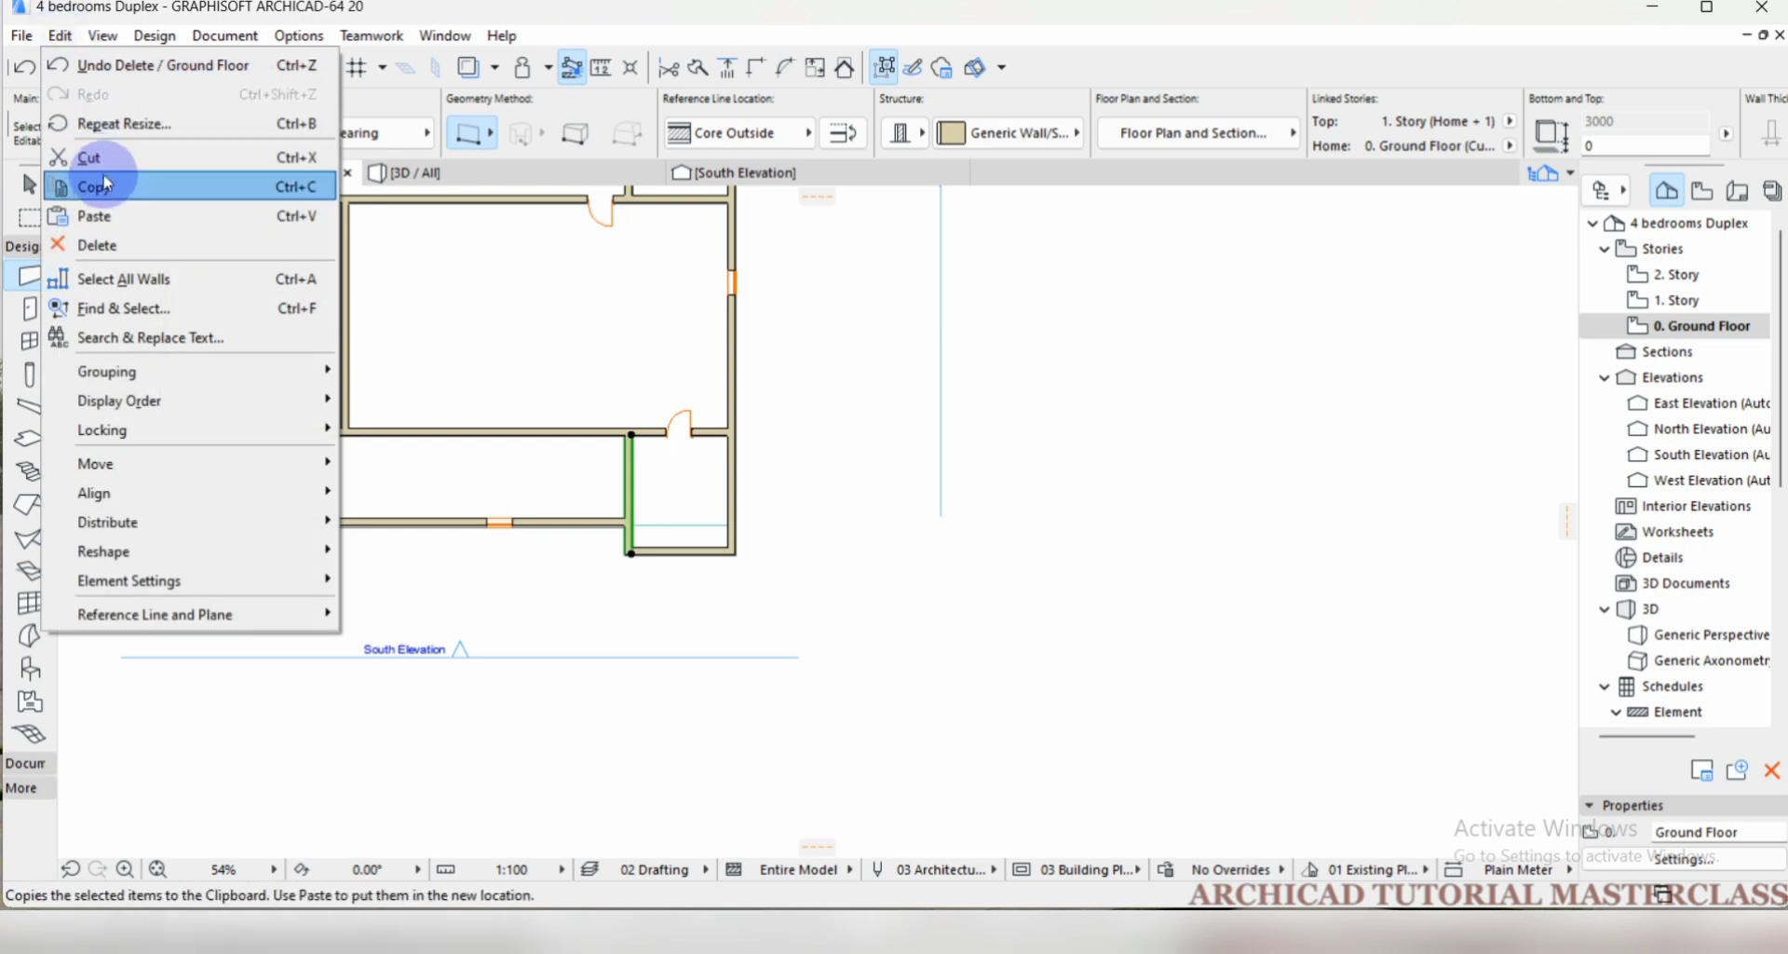
mouse_move(155, 519)
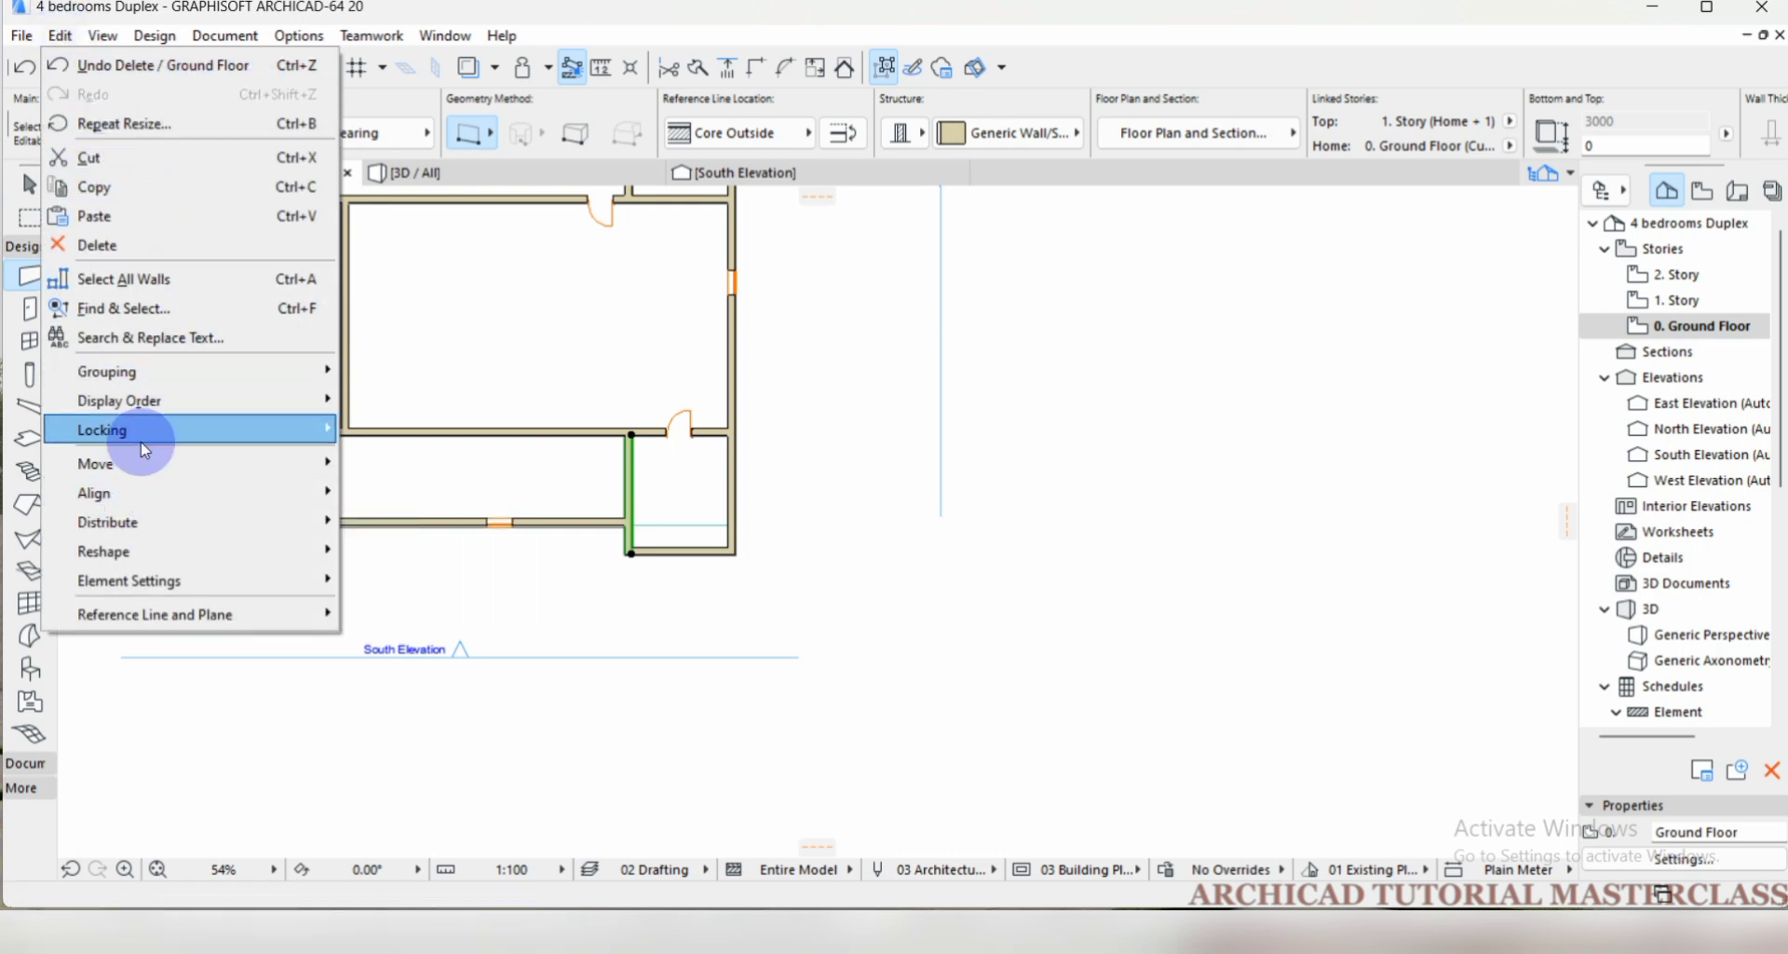
mouse_move(140, 458)
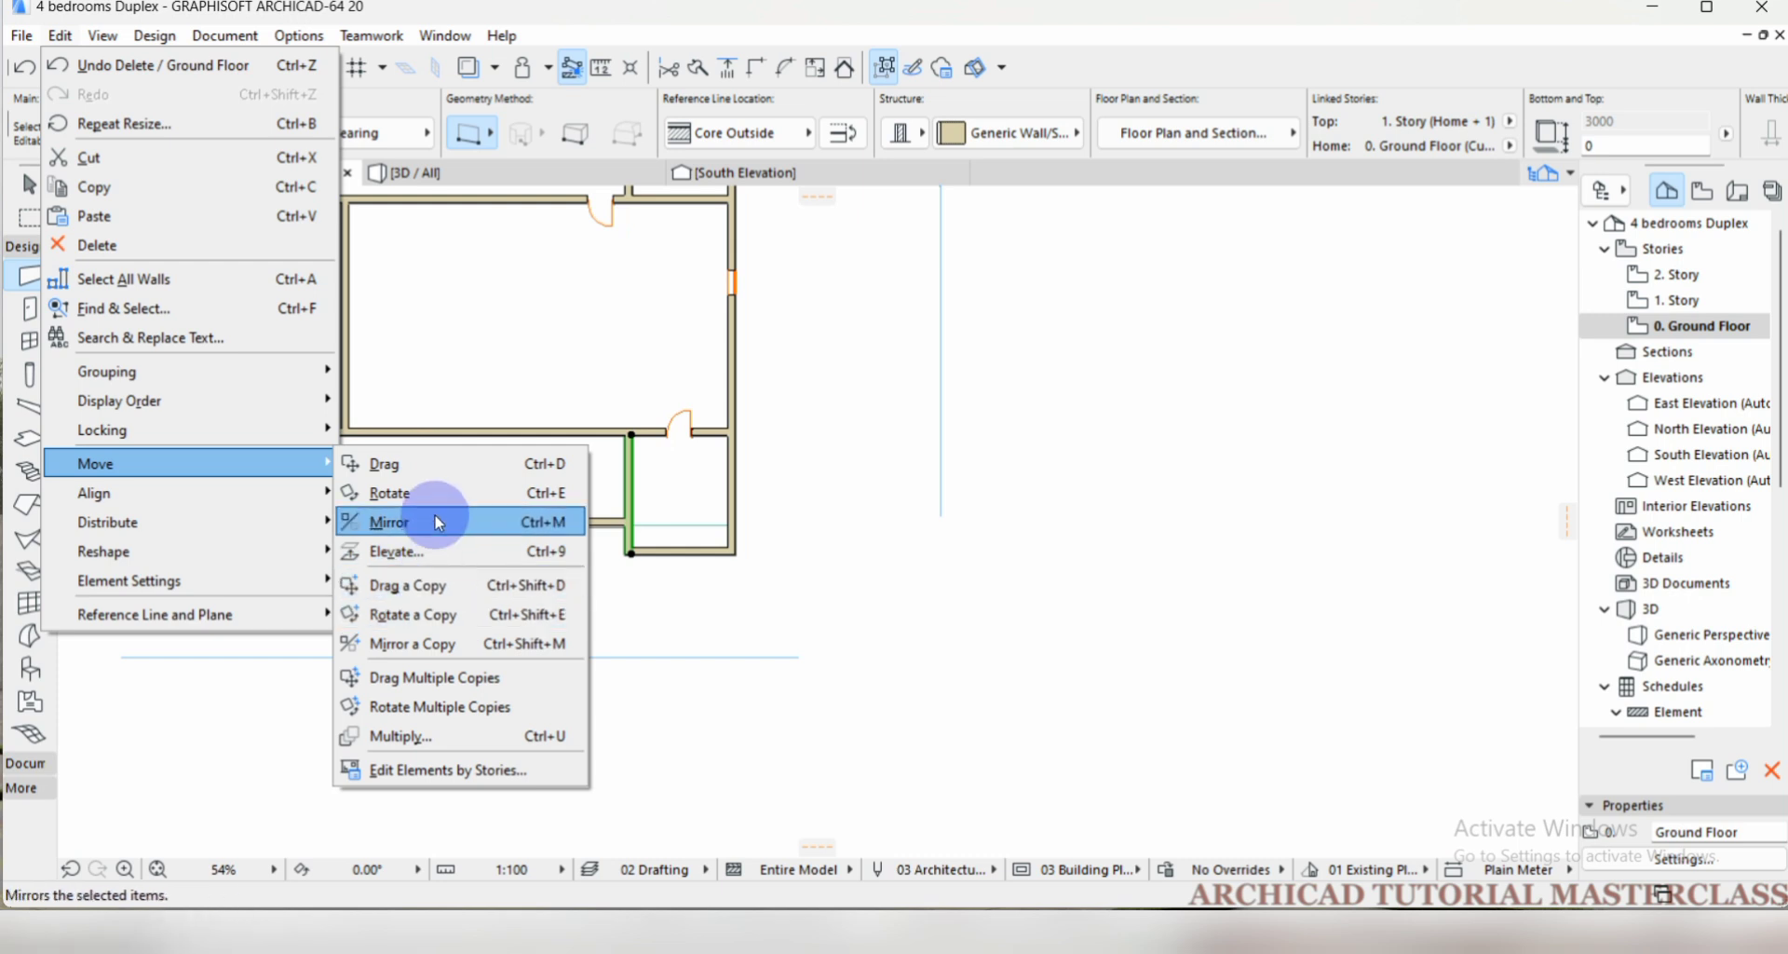
click(437, 508)
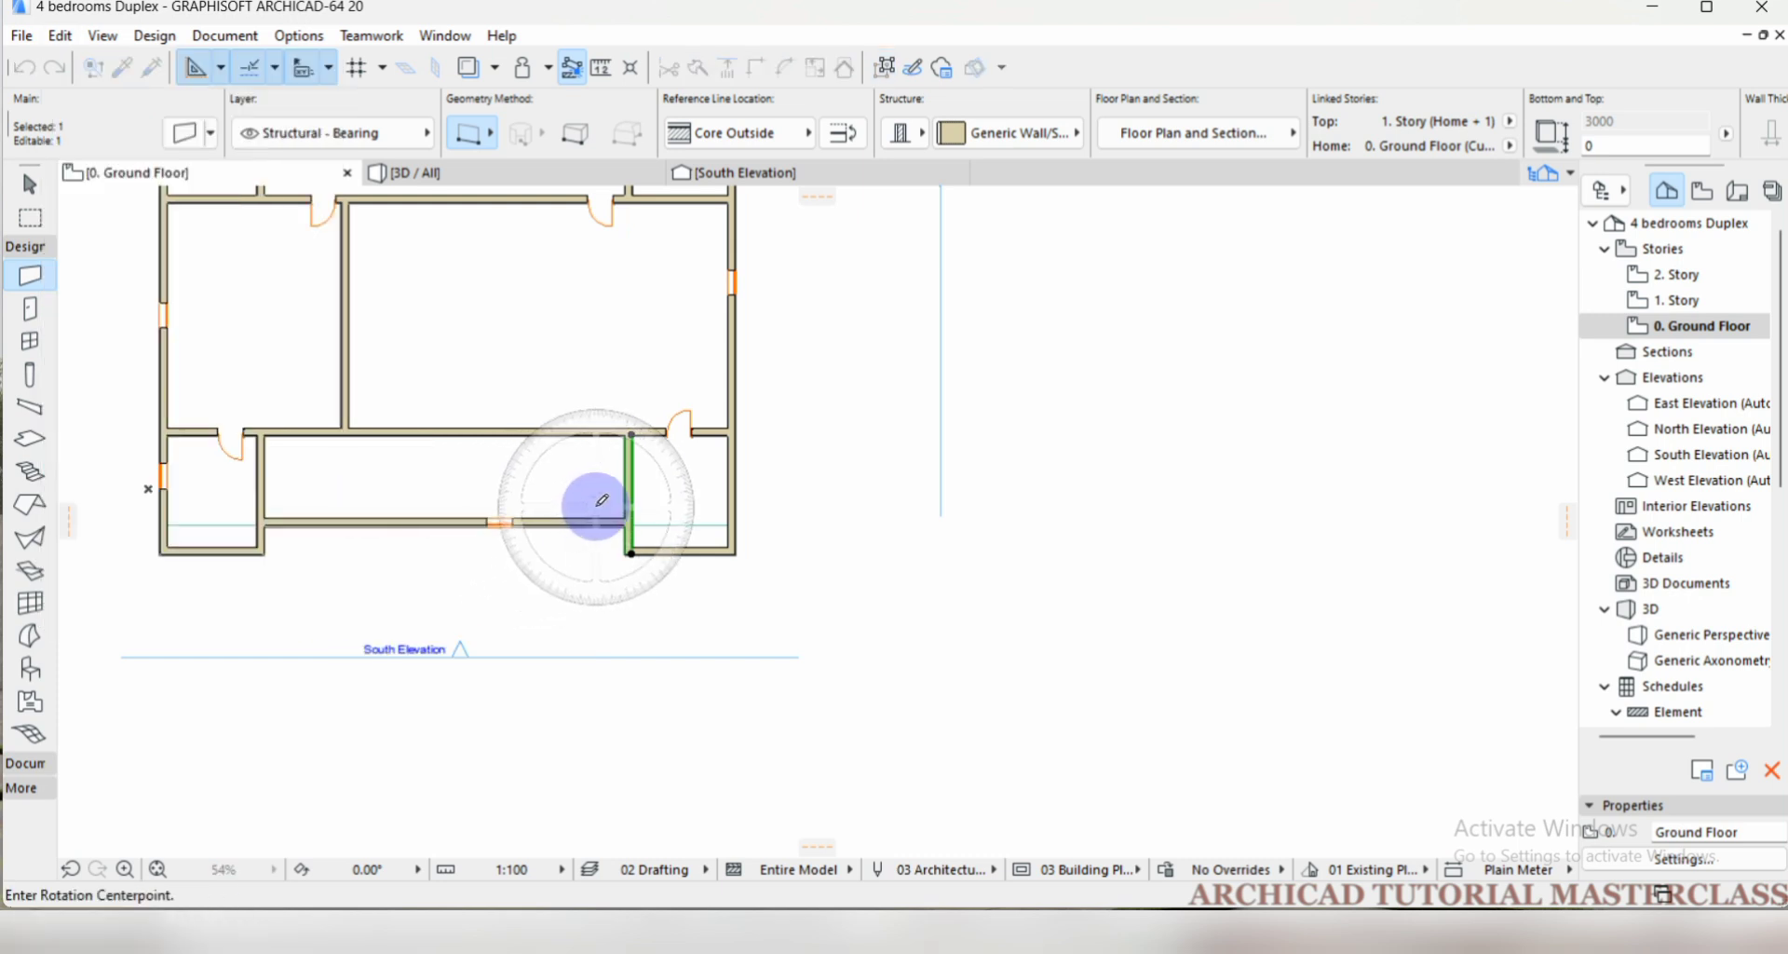
scroll(633, 425, up, 5)
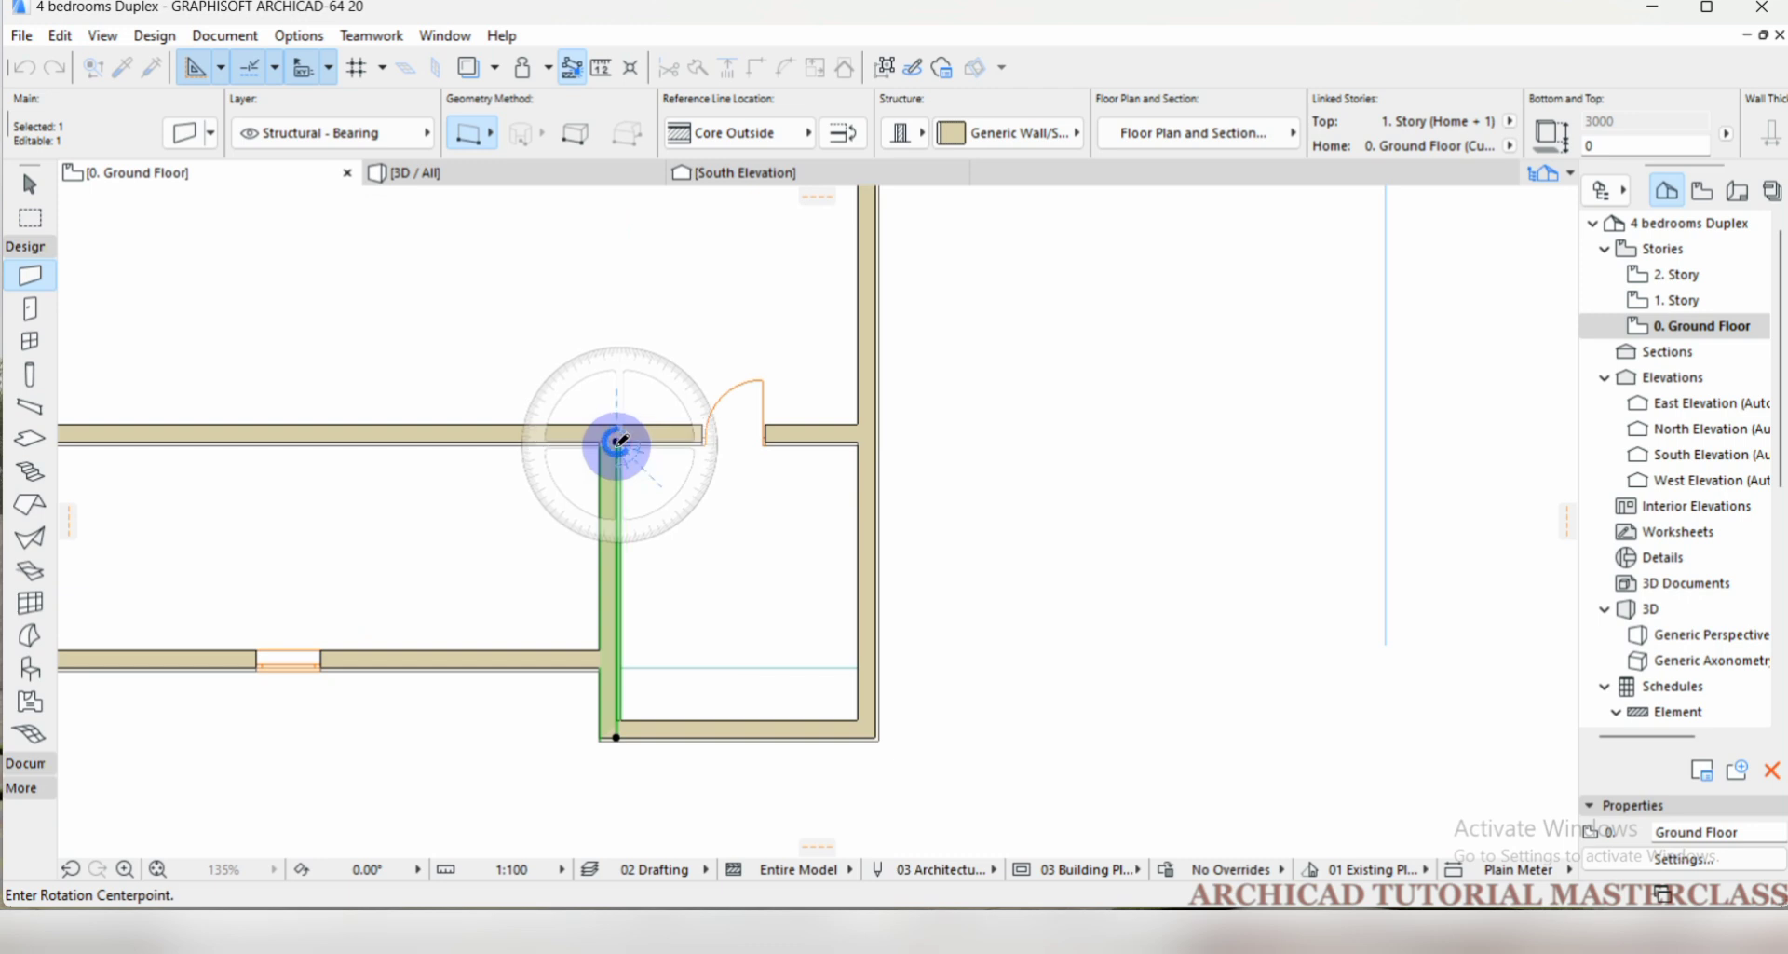
key(ctrl)
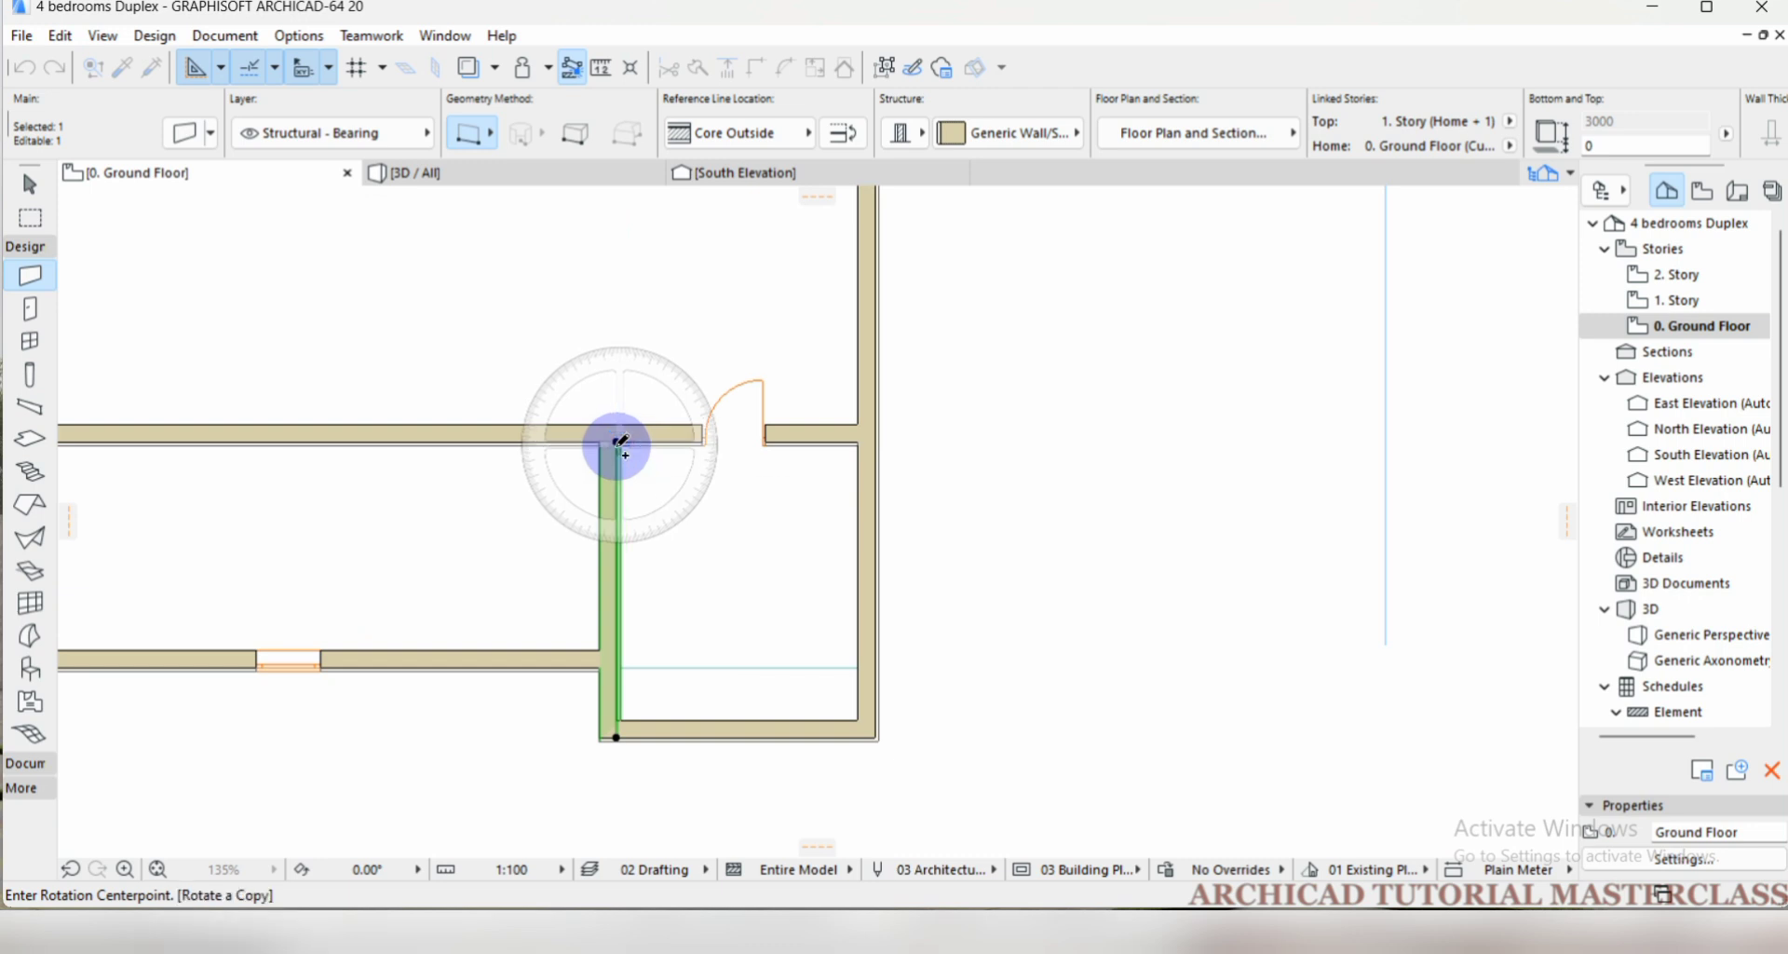
click(619, 444)
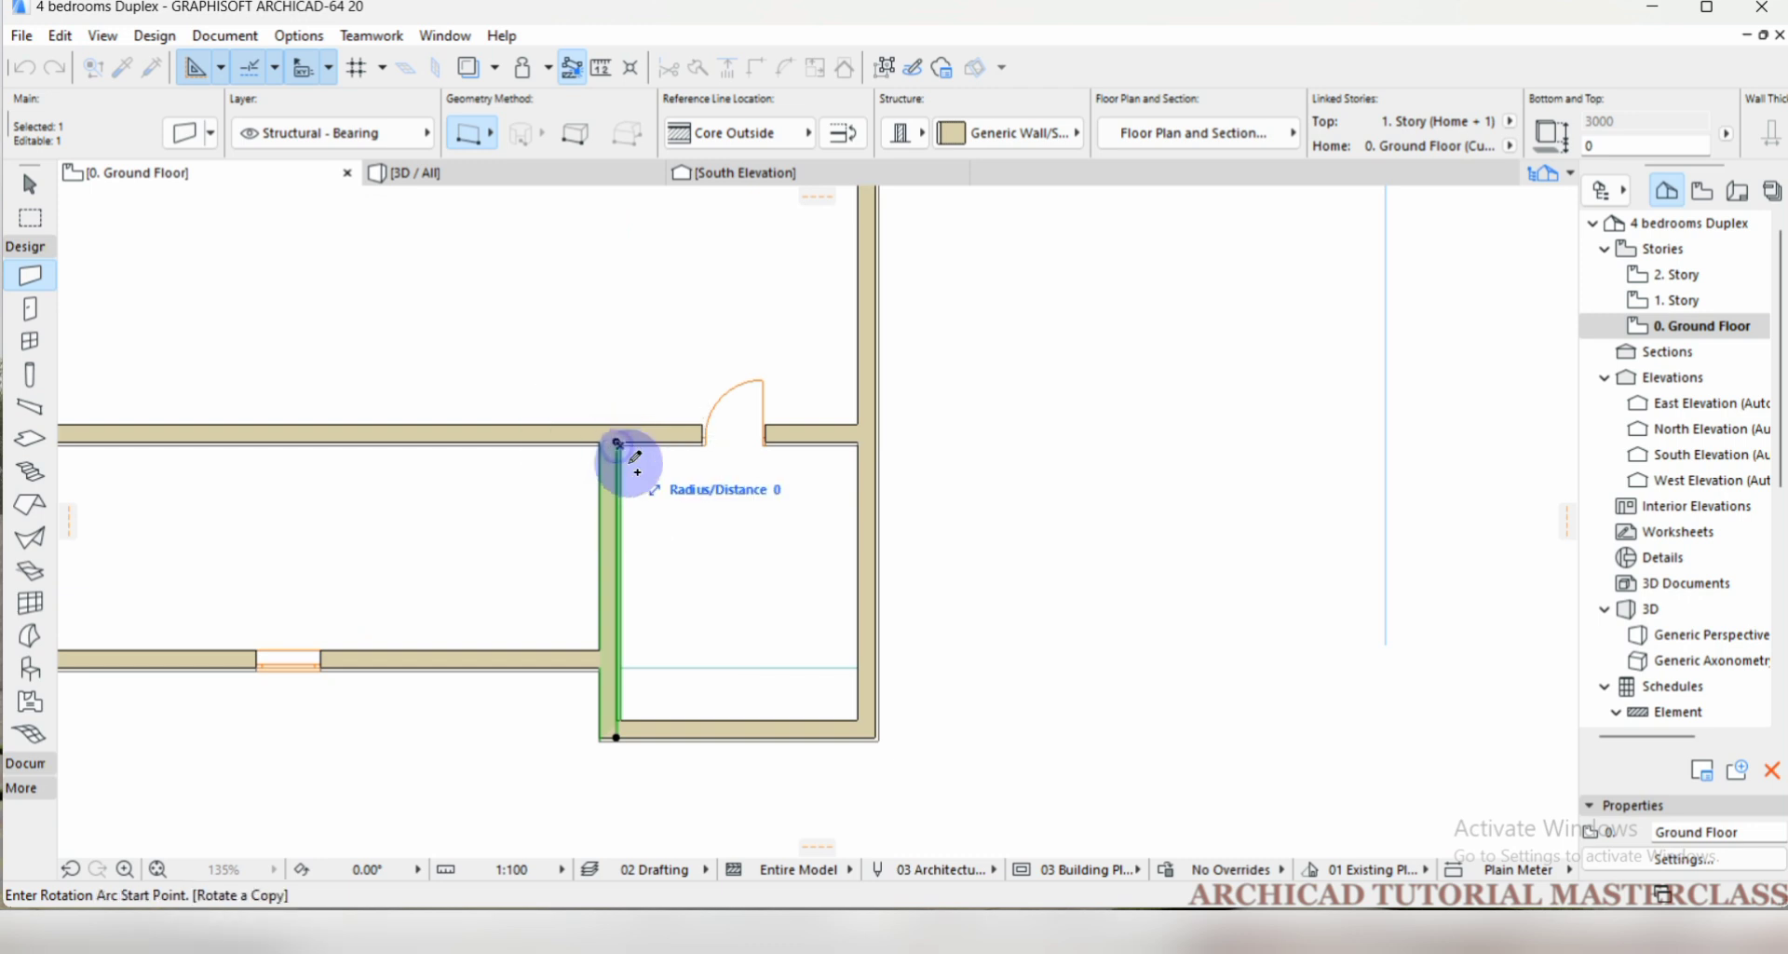
click(622, 574)
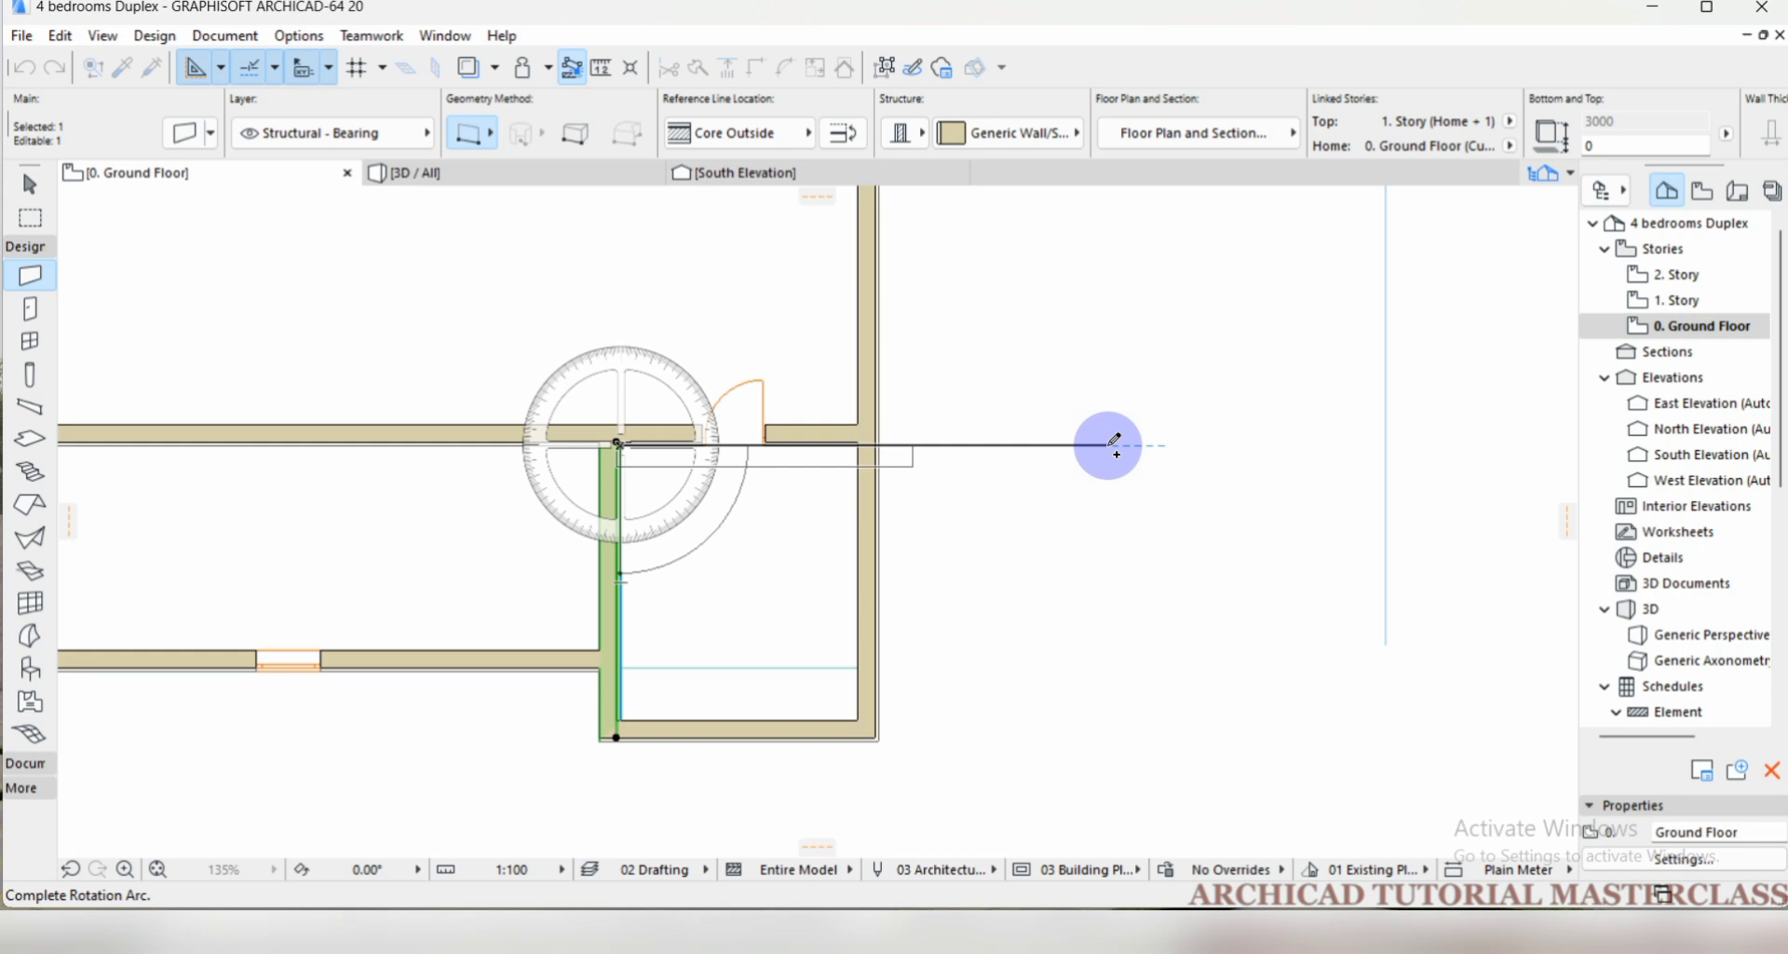
click(1109, 443)
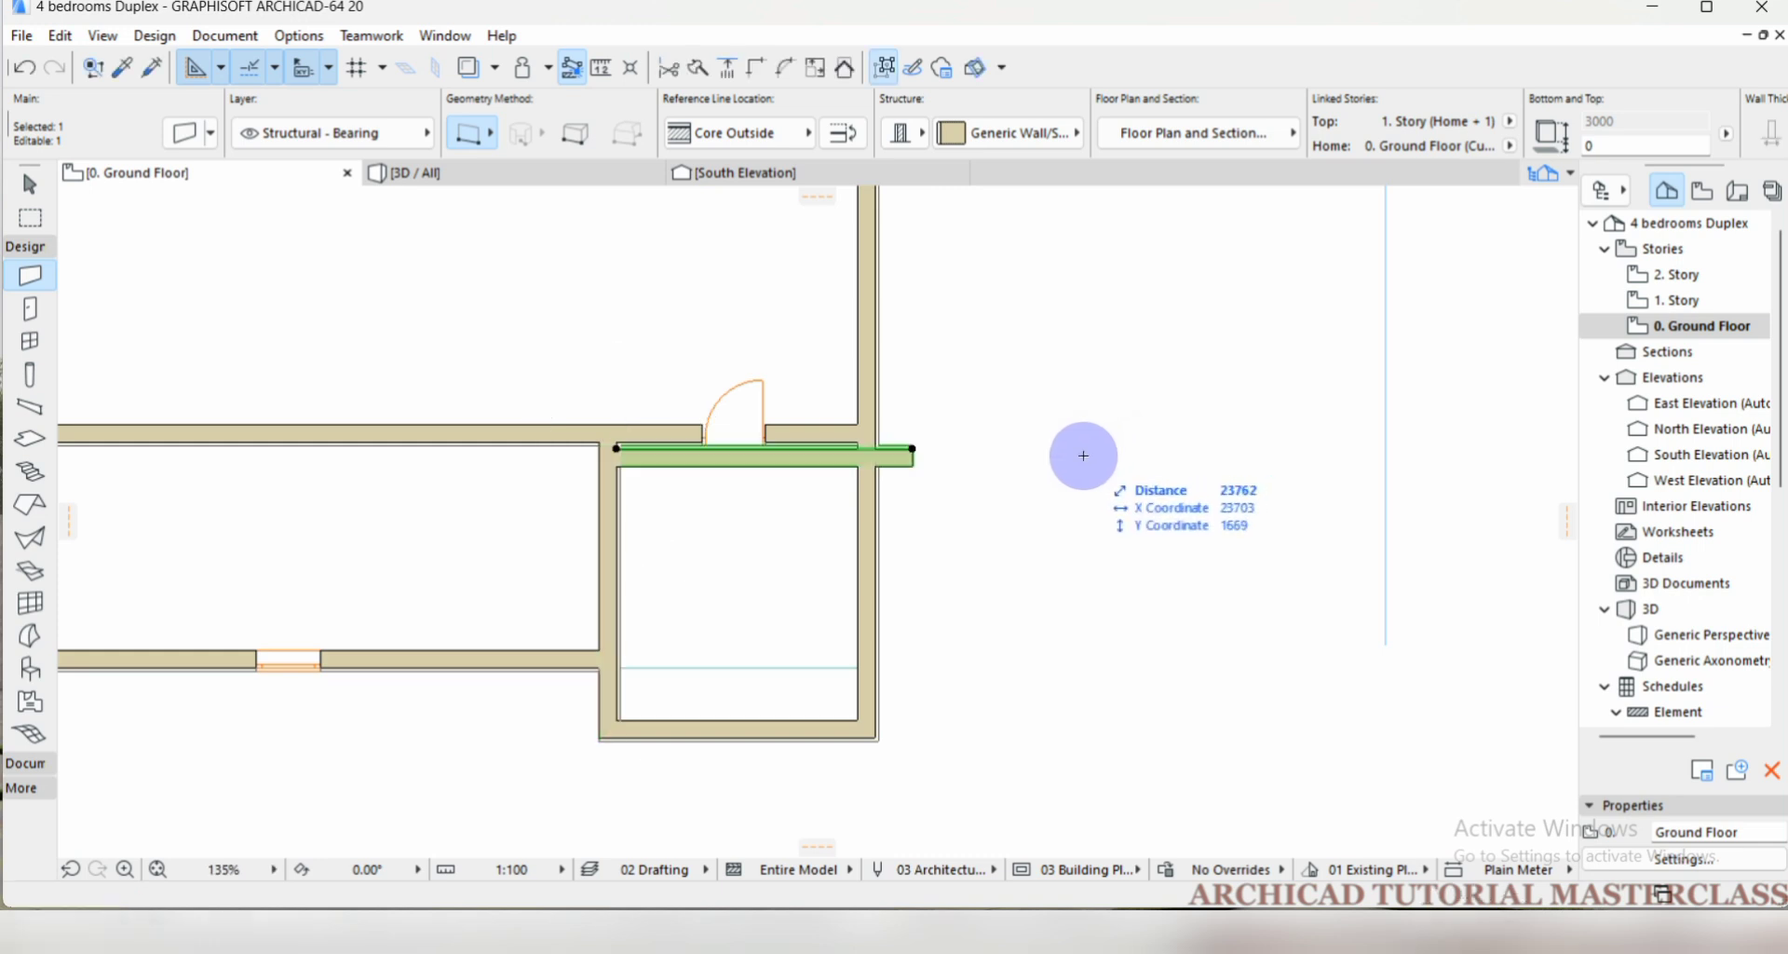
Drag a copy of the rotated horizontal wall about 1312 straight south inside the corner room.
scroll(973, 456, up, 1)
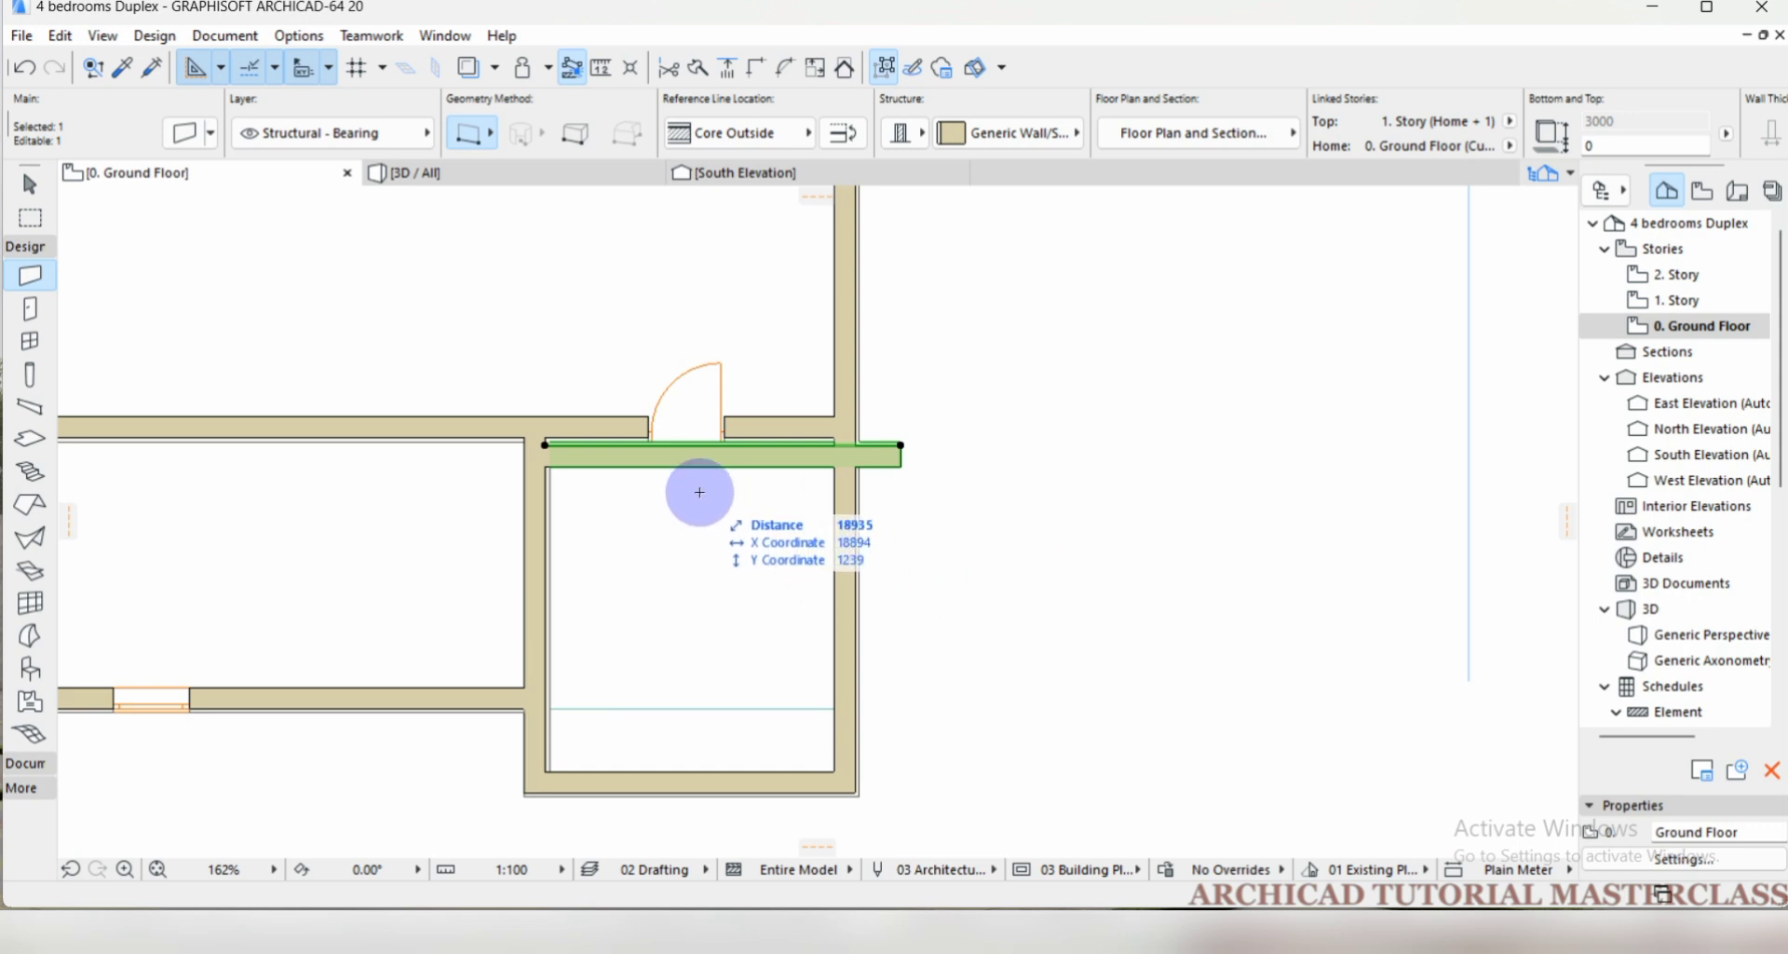
key(ctrl+d)
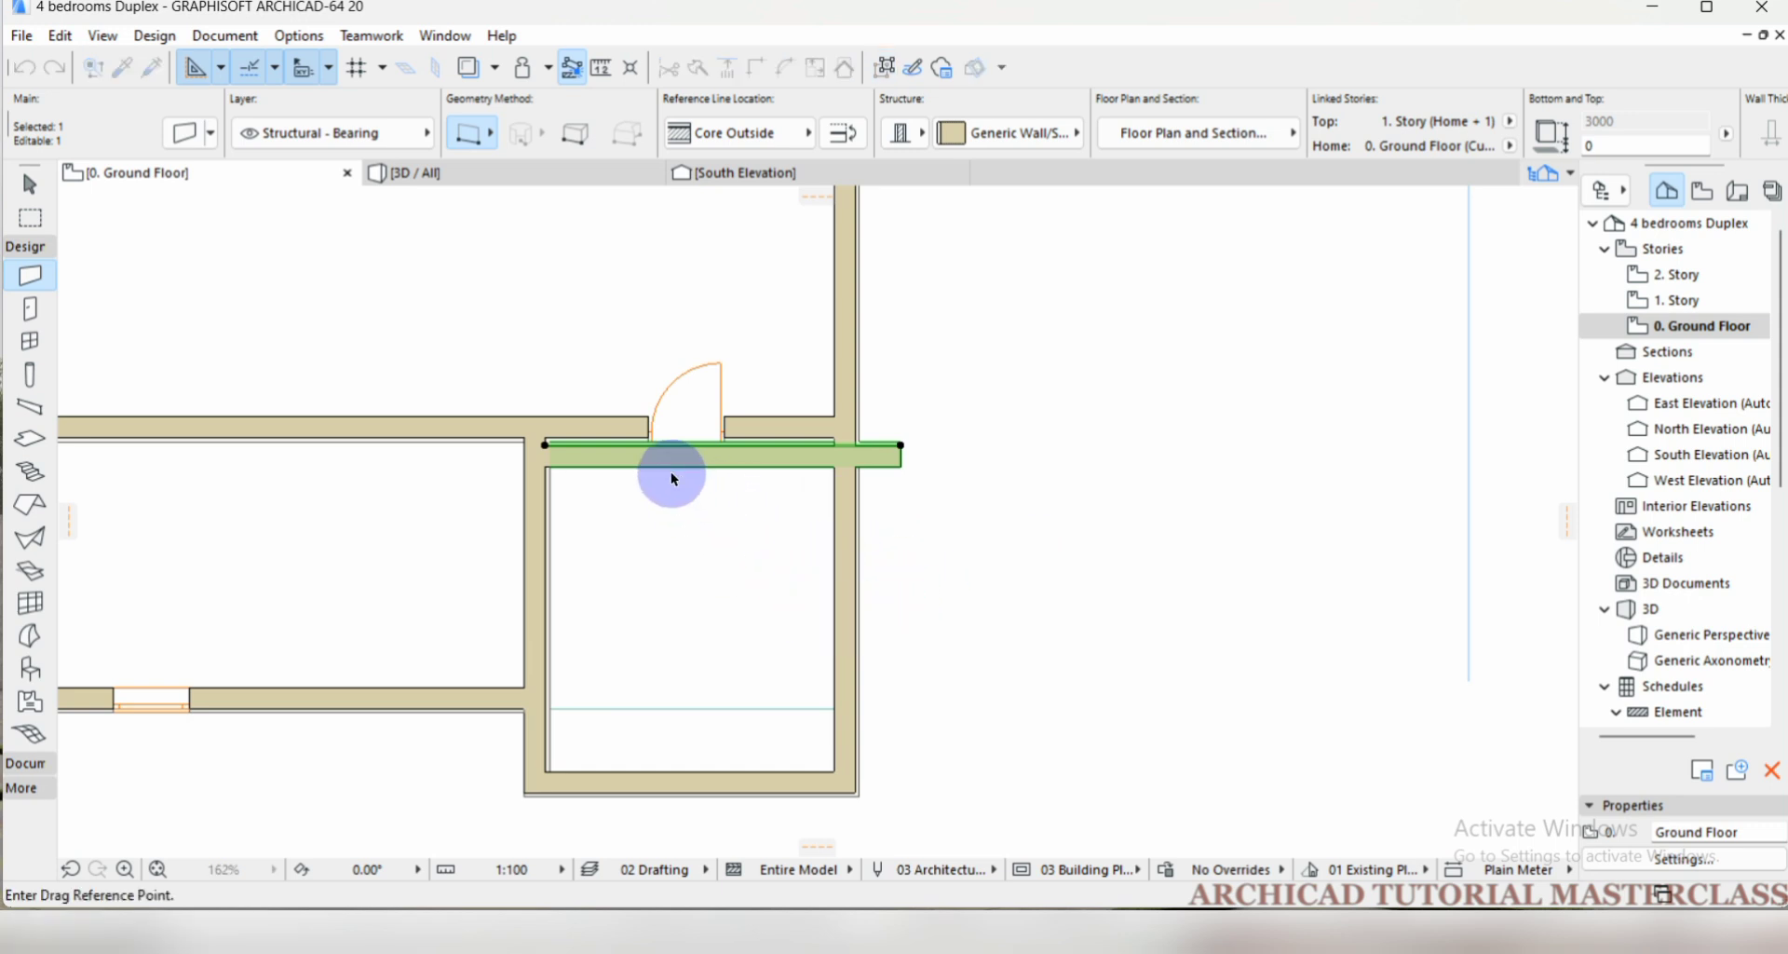
click(744, 446)
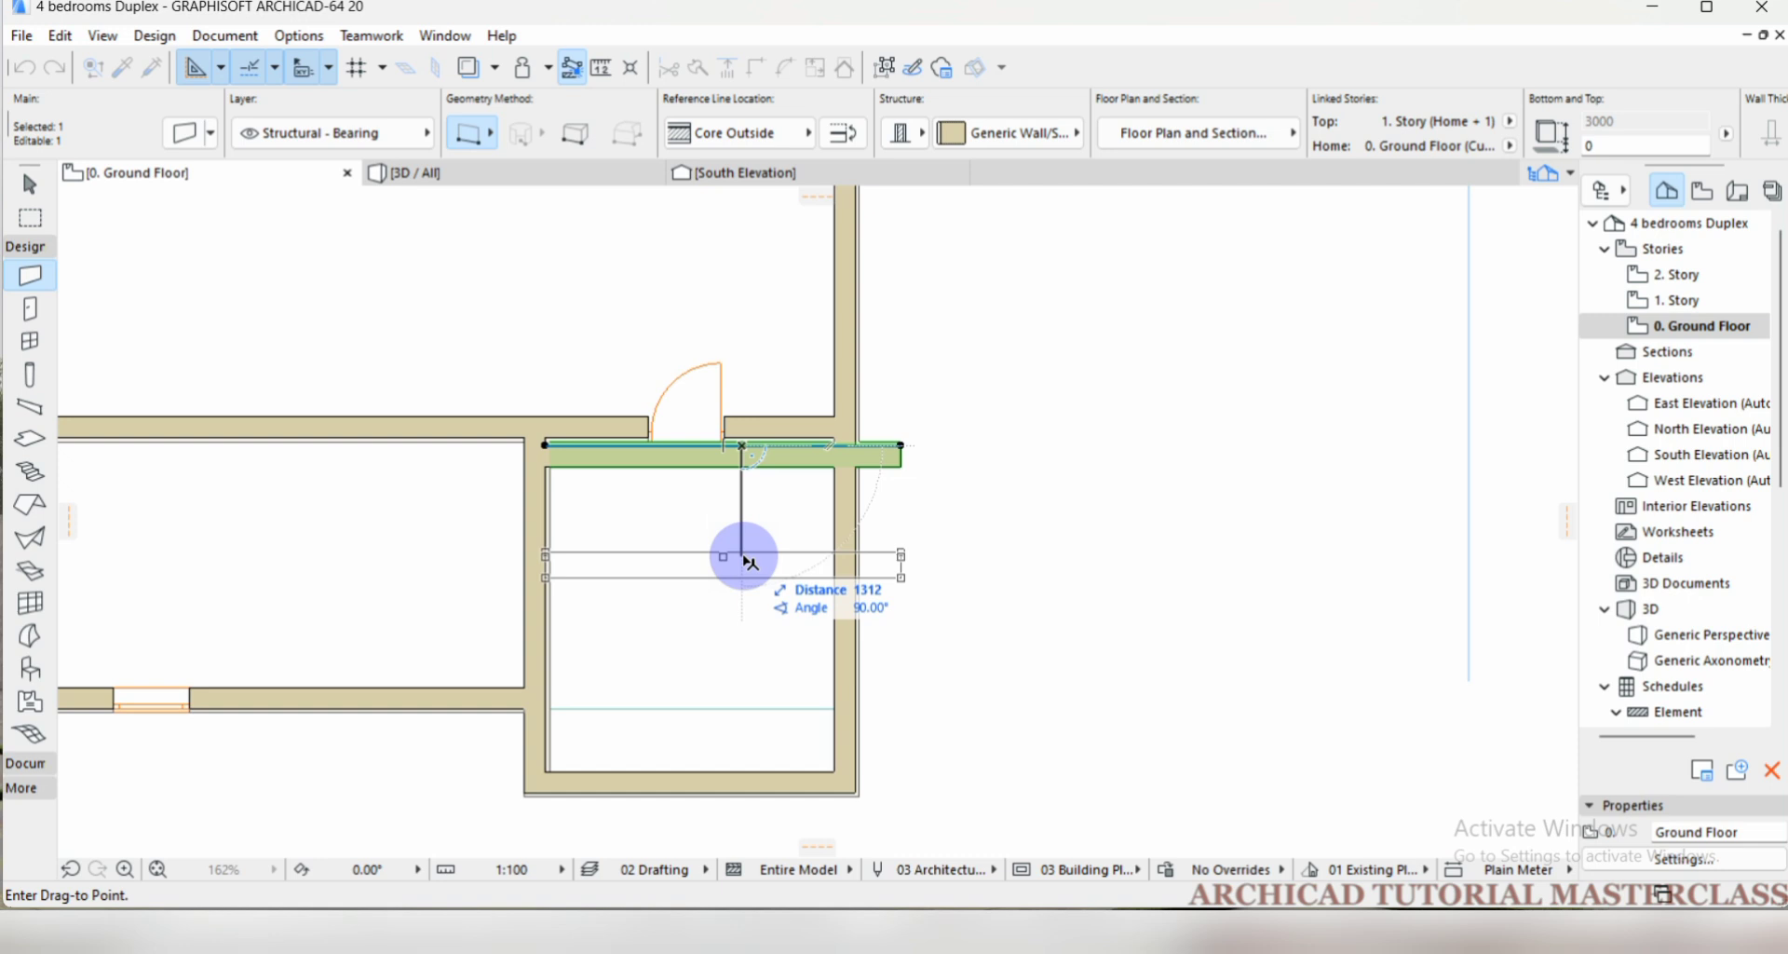
key(ctrl)
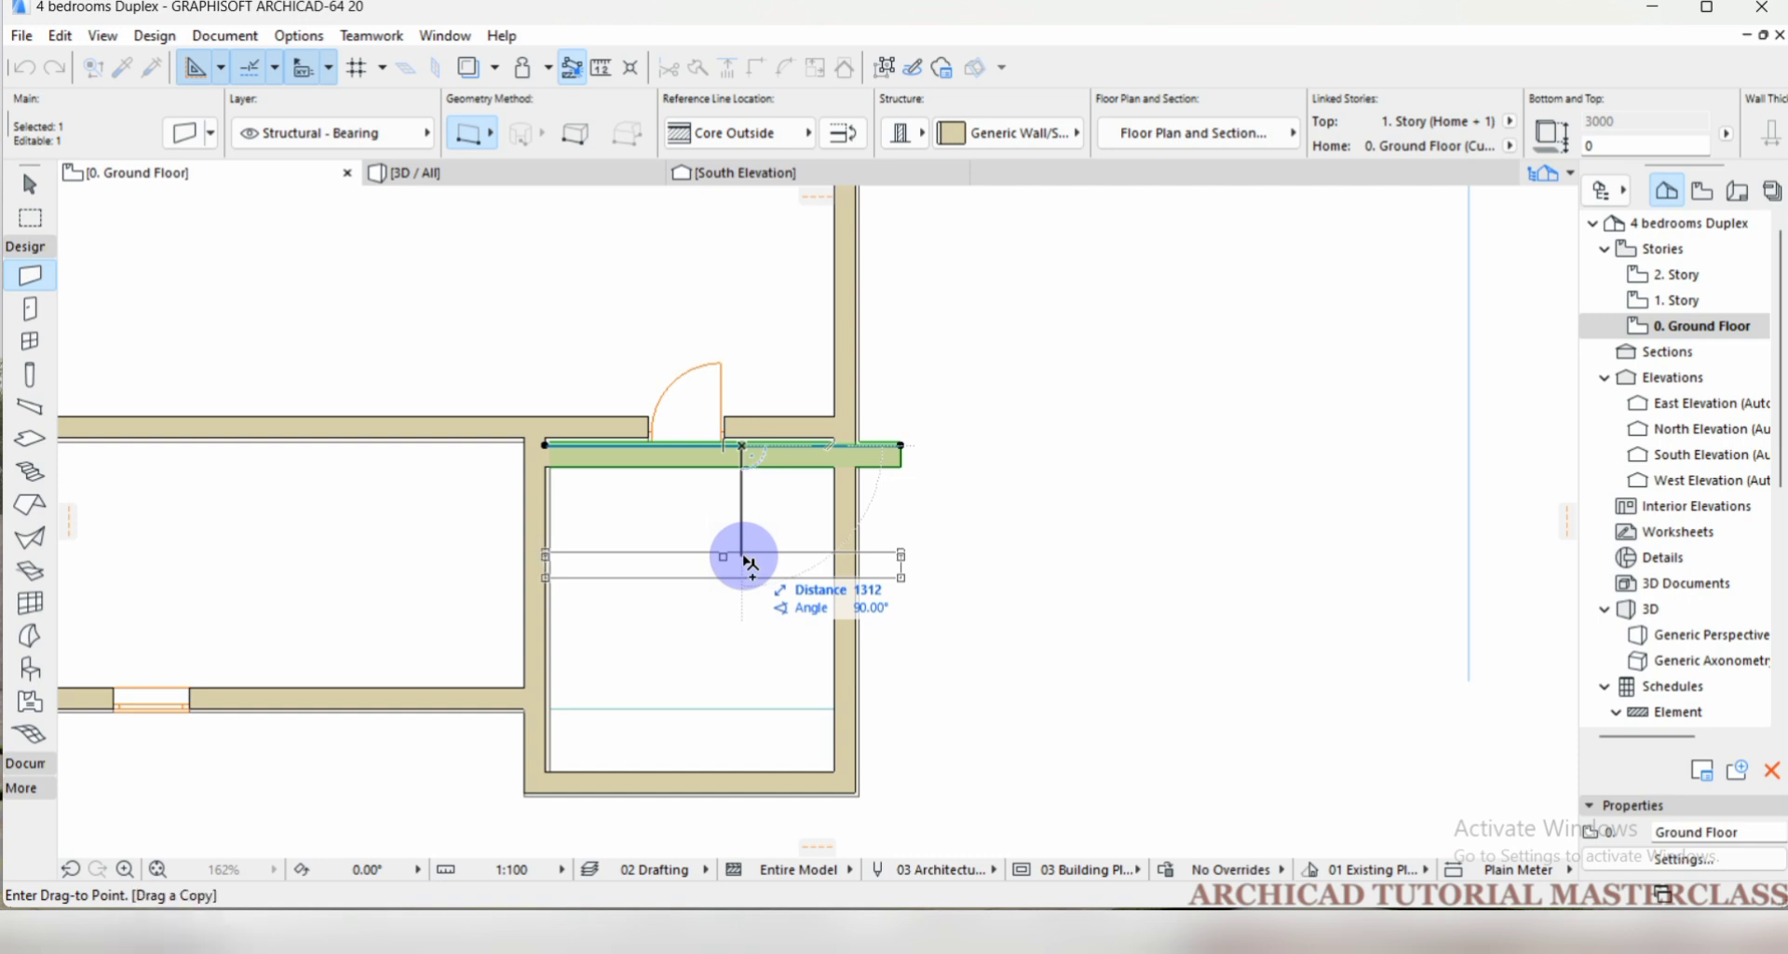
click(745, 559)
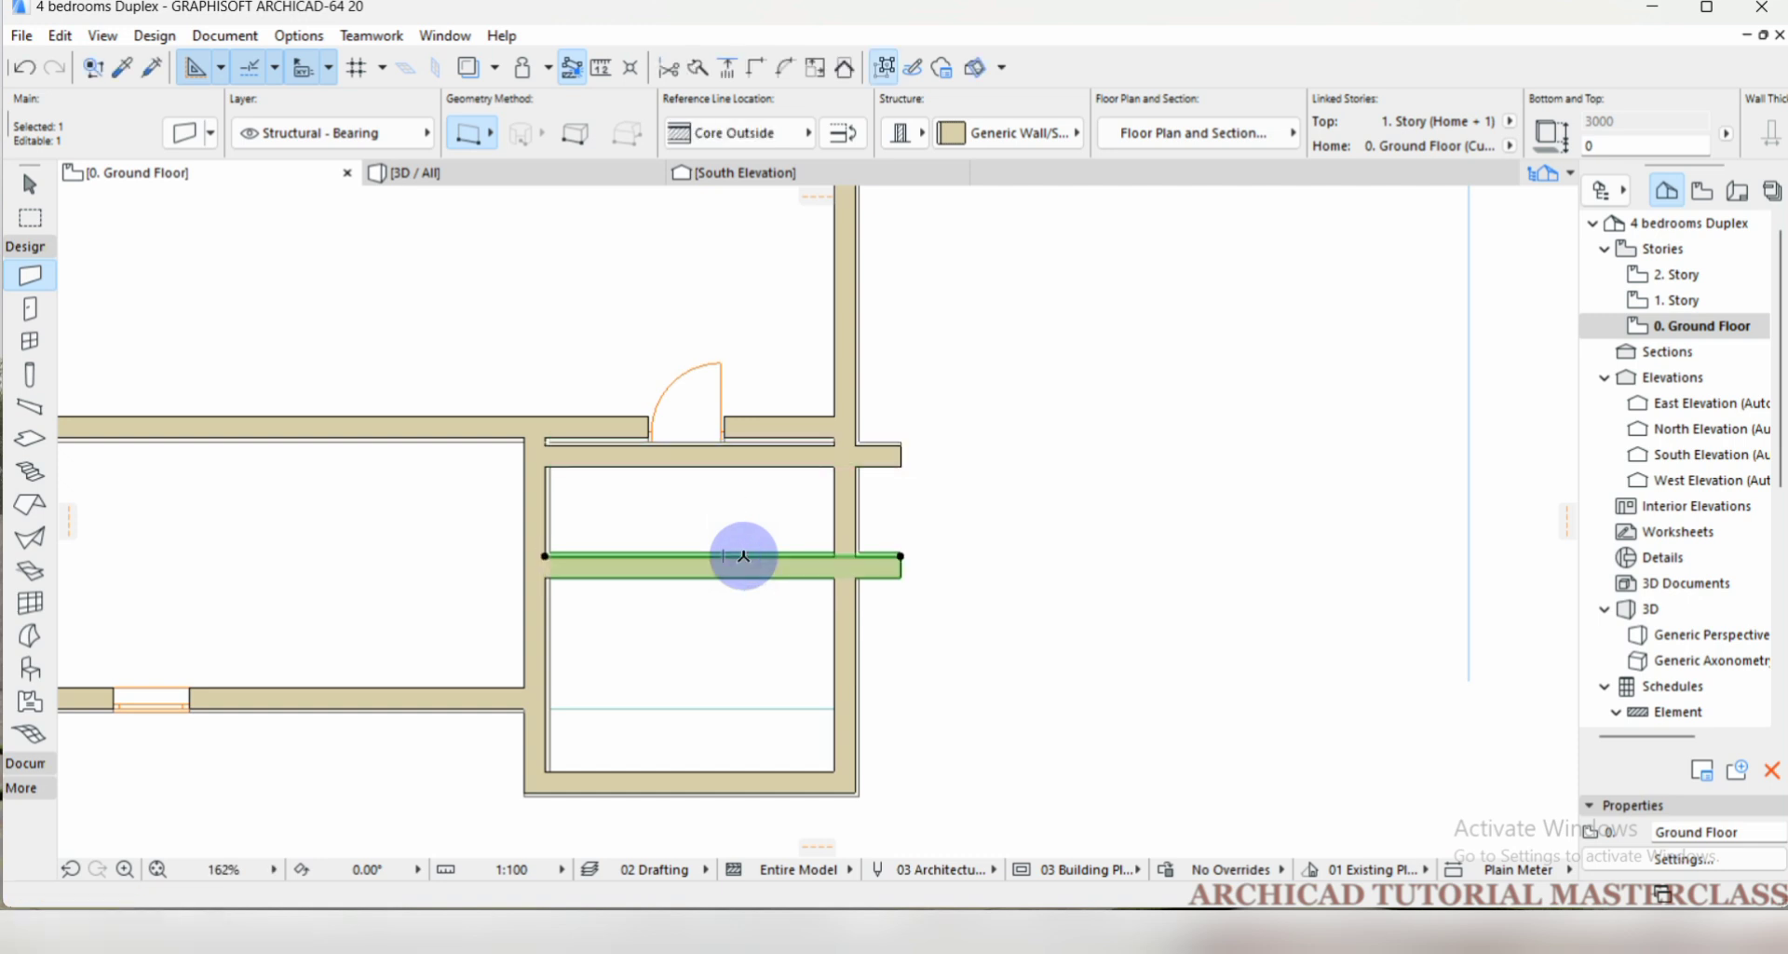
Drag two more copies of the horizontal wall straight south, about 1193 and then about 971 apart, and clear the selection.
key(ctrl+shift+d)
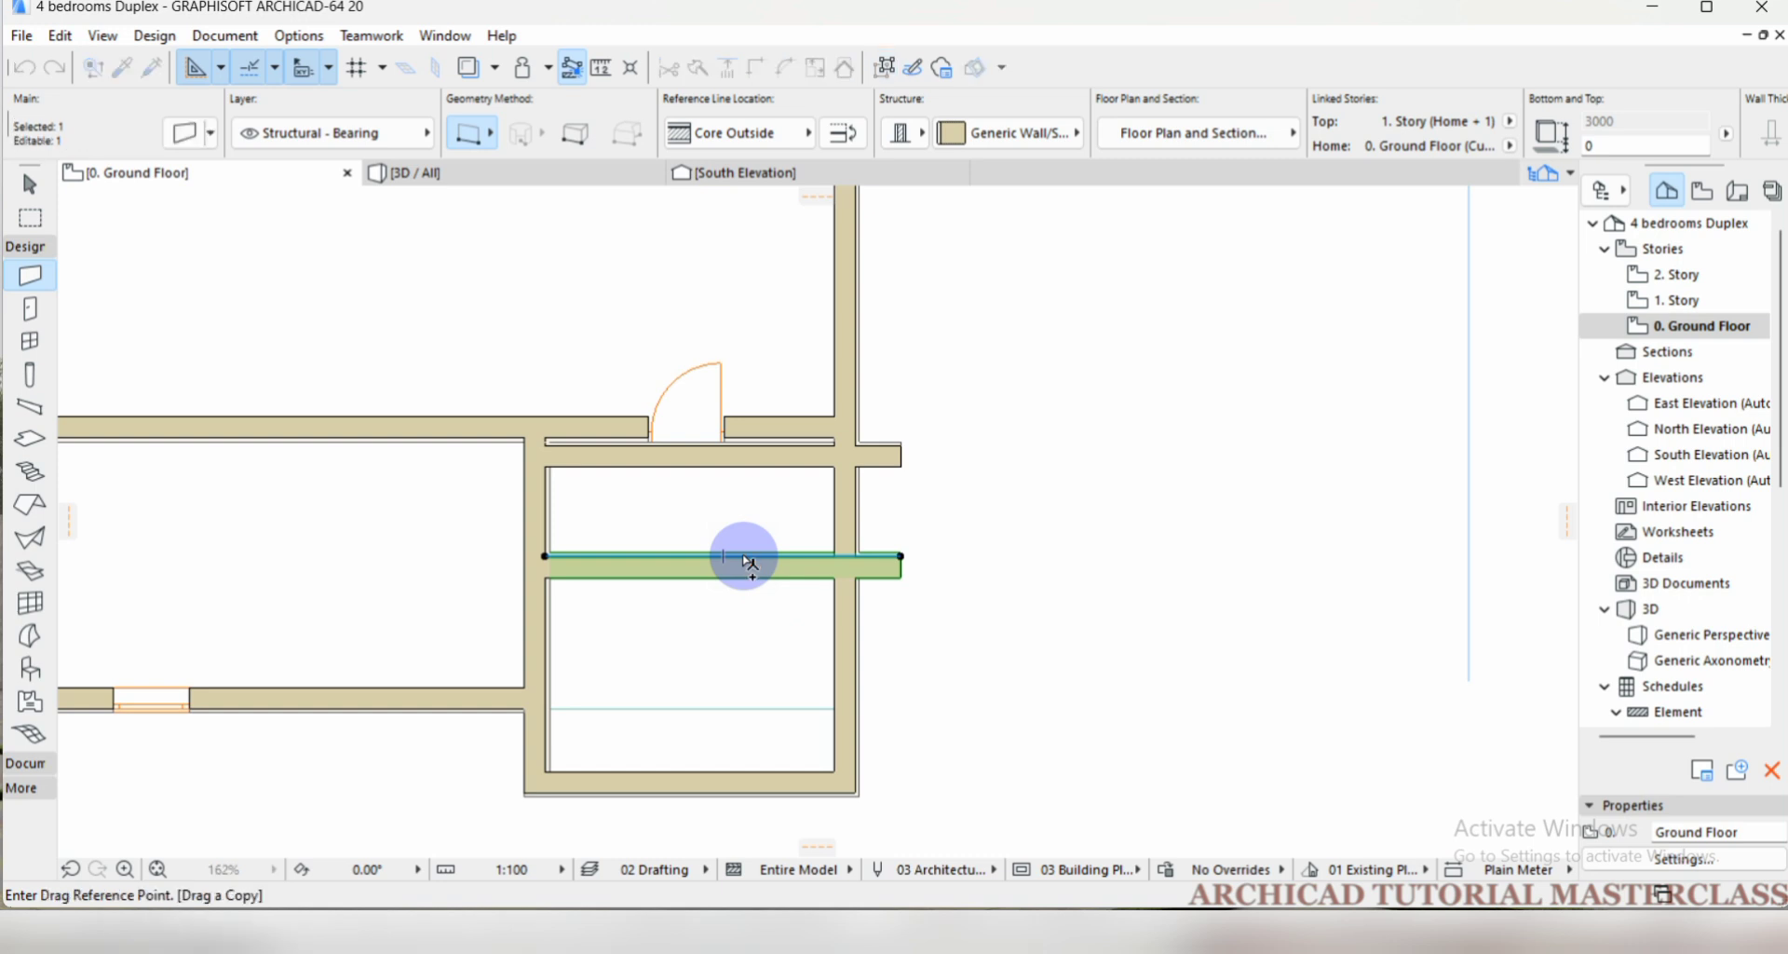
click(745, 557)
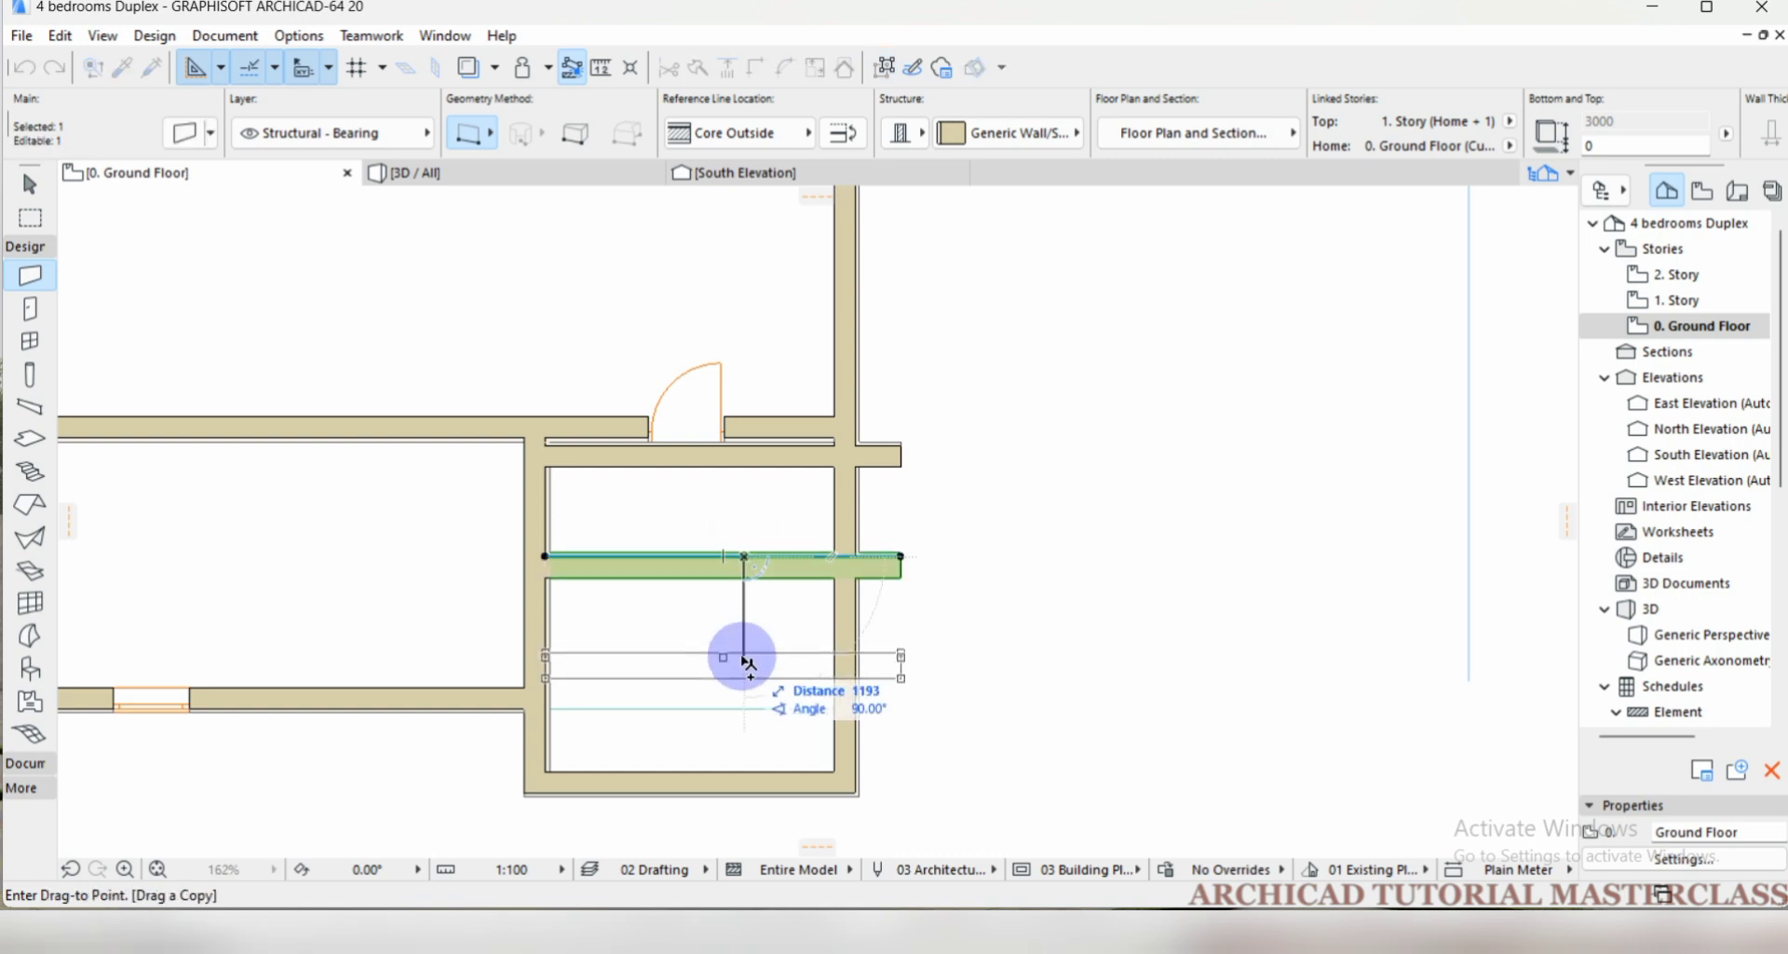
click(745, 658)
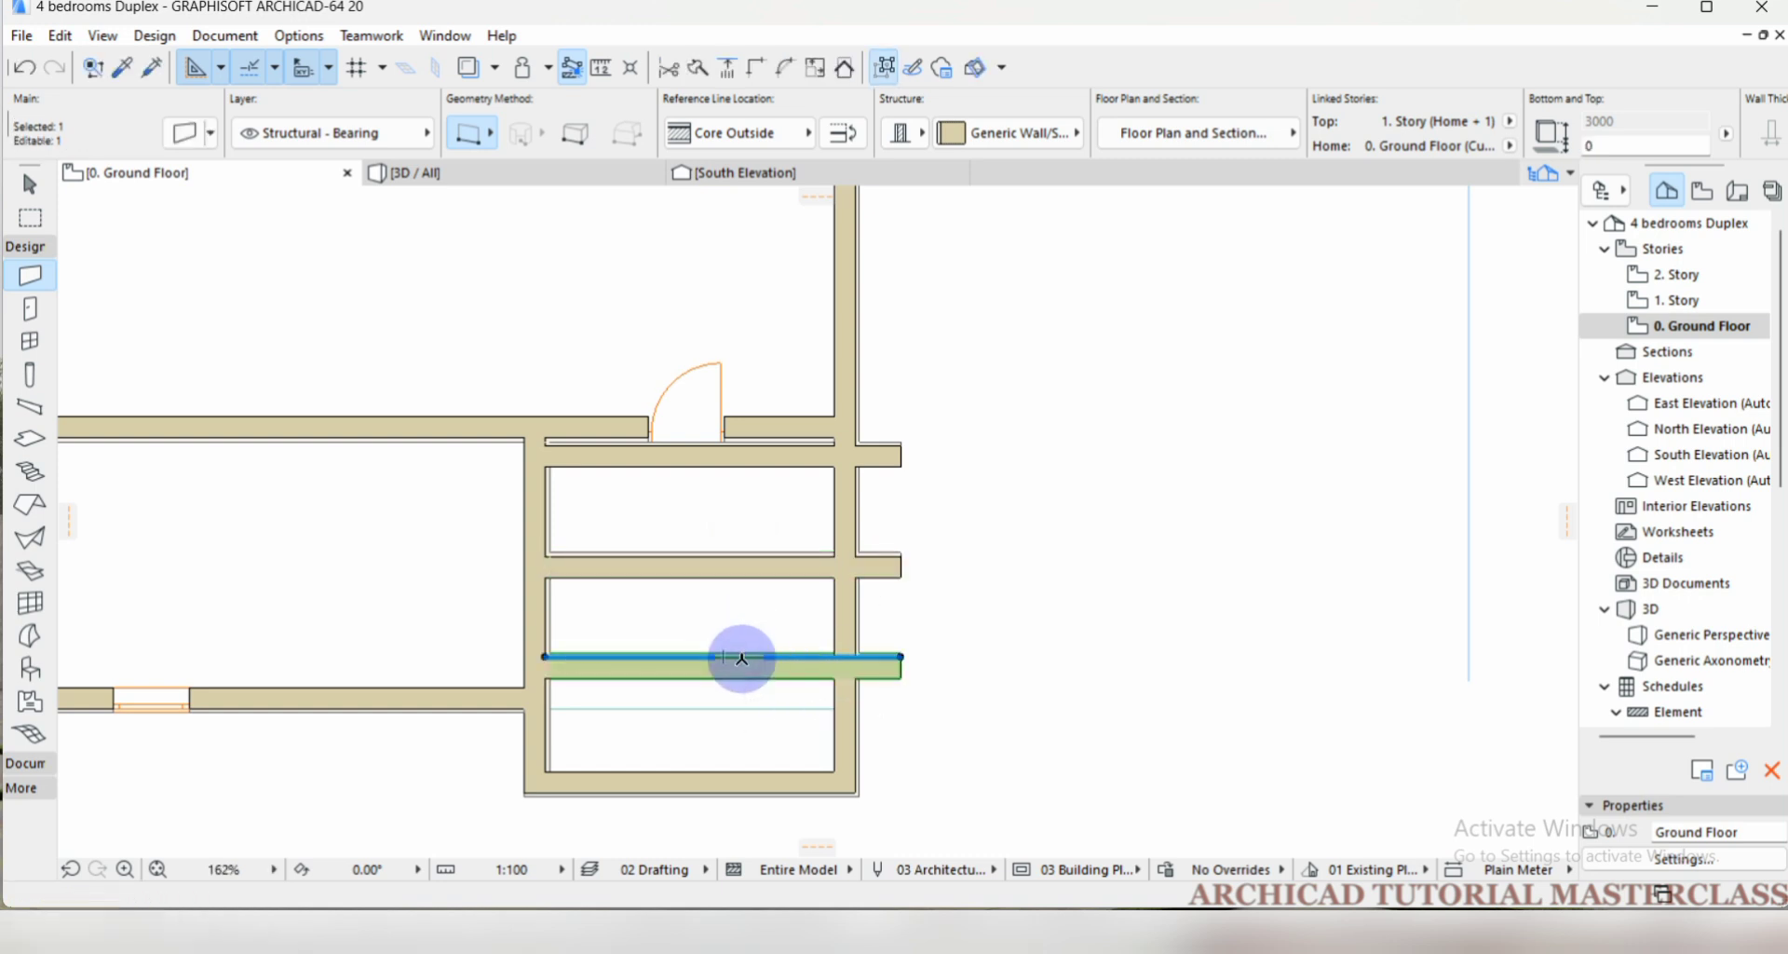
key(ctrl+shift+d)
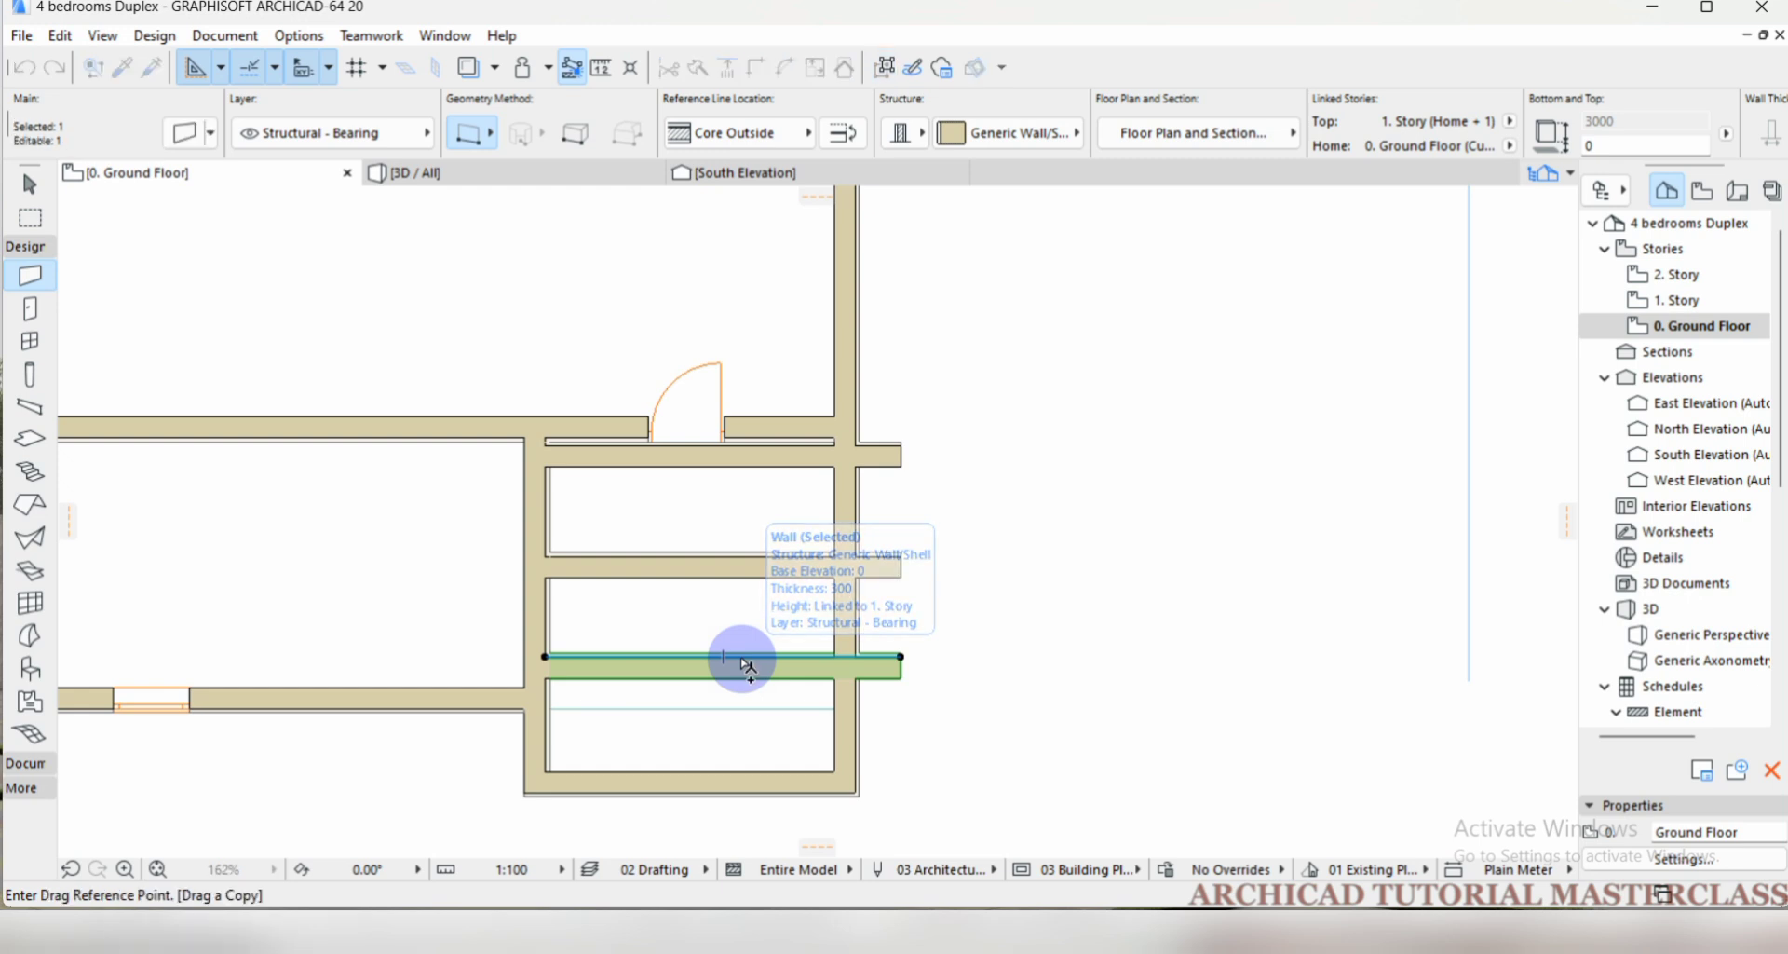
click(743, 657)
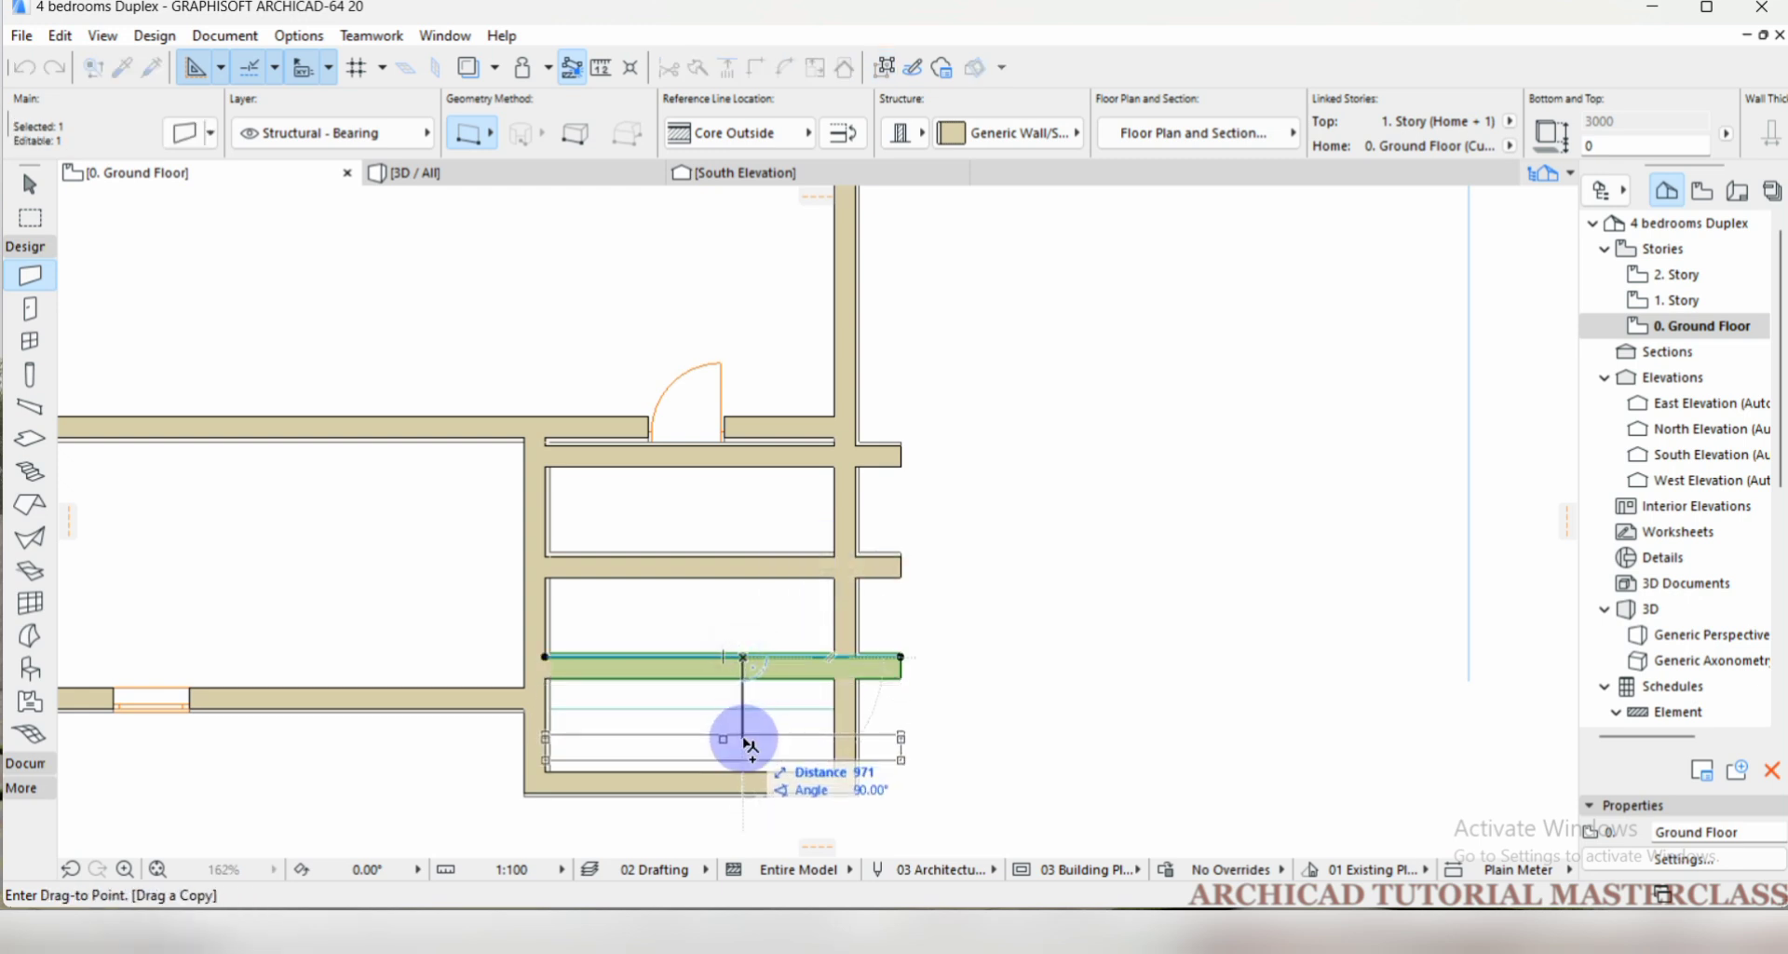
click(748, 743)
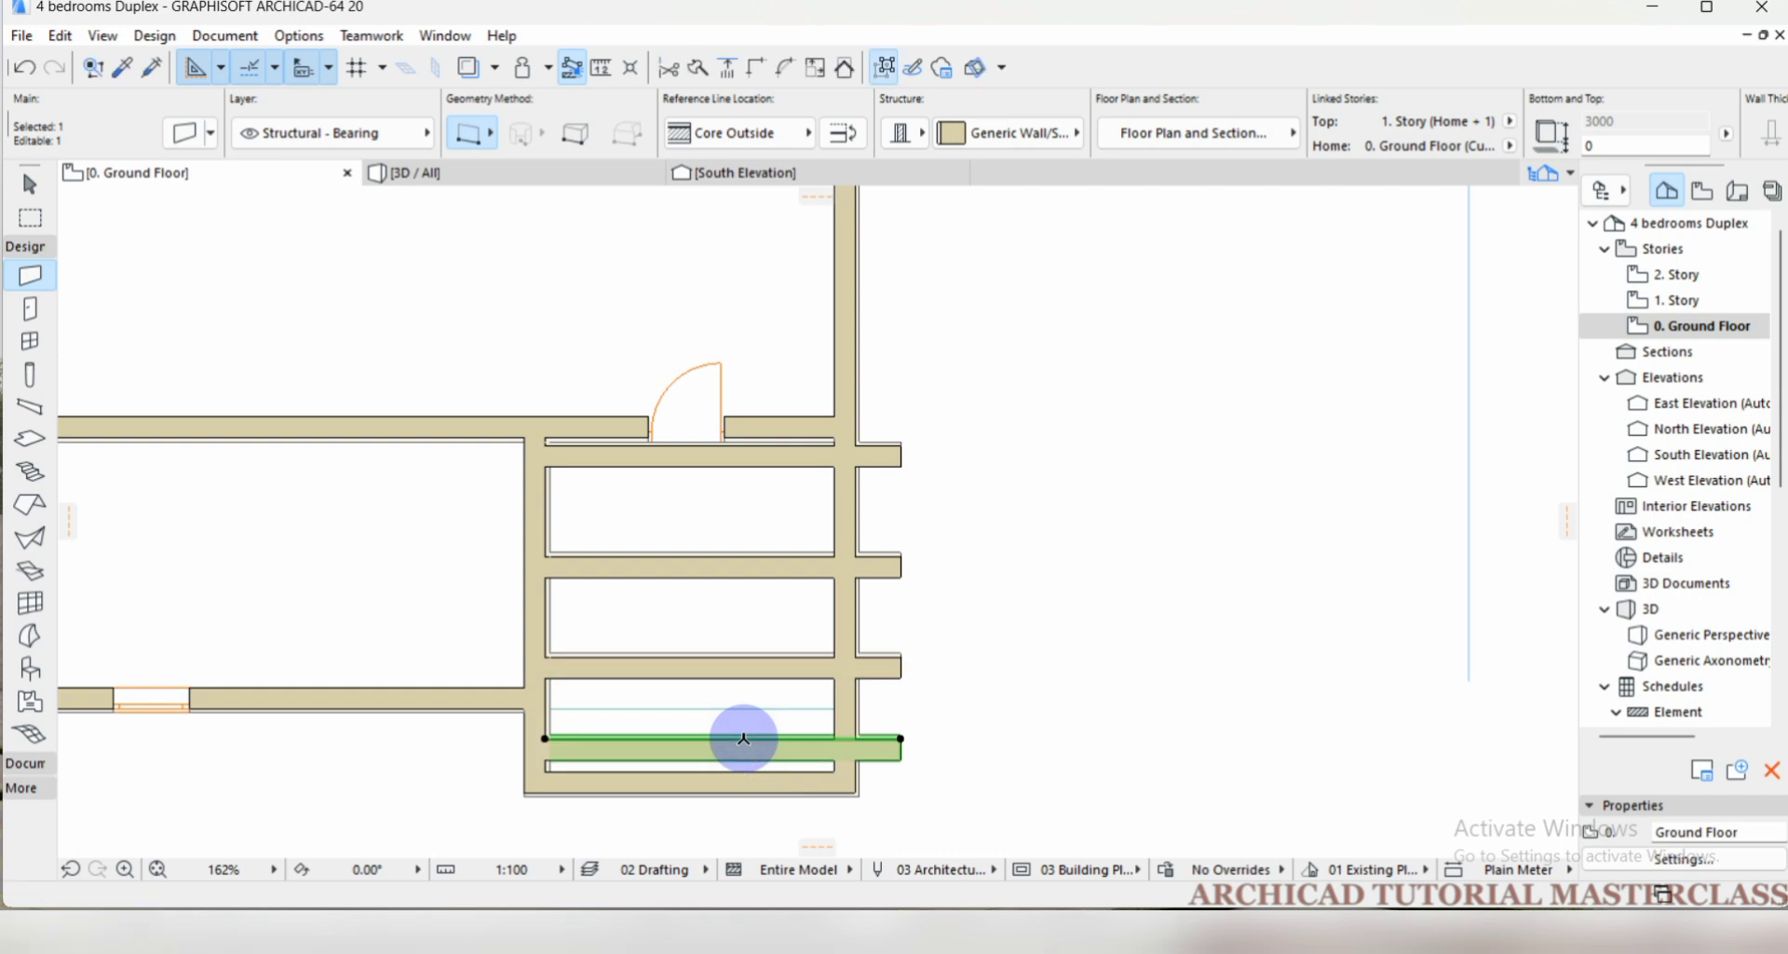
scroll(717, 585, down, 2)
scroll(730, 577, up, 2)
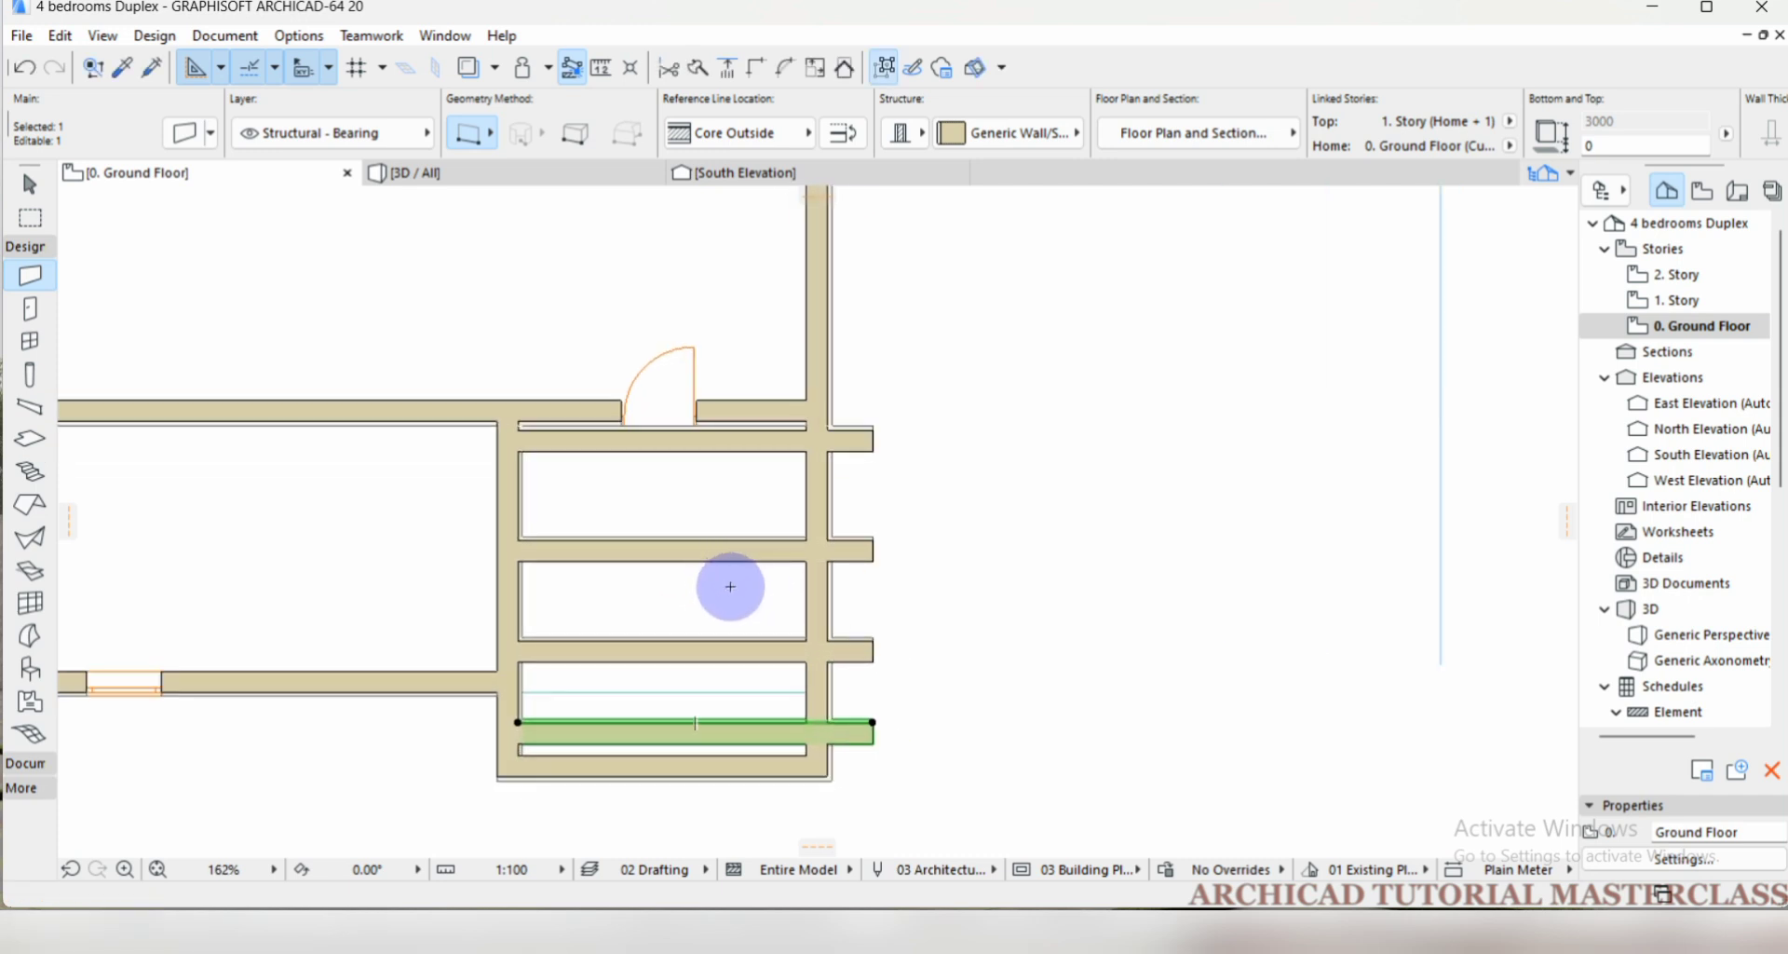
key(Escape)
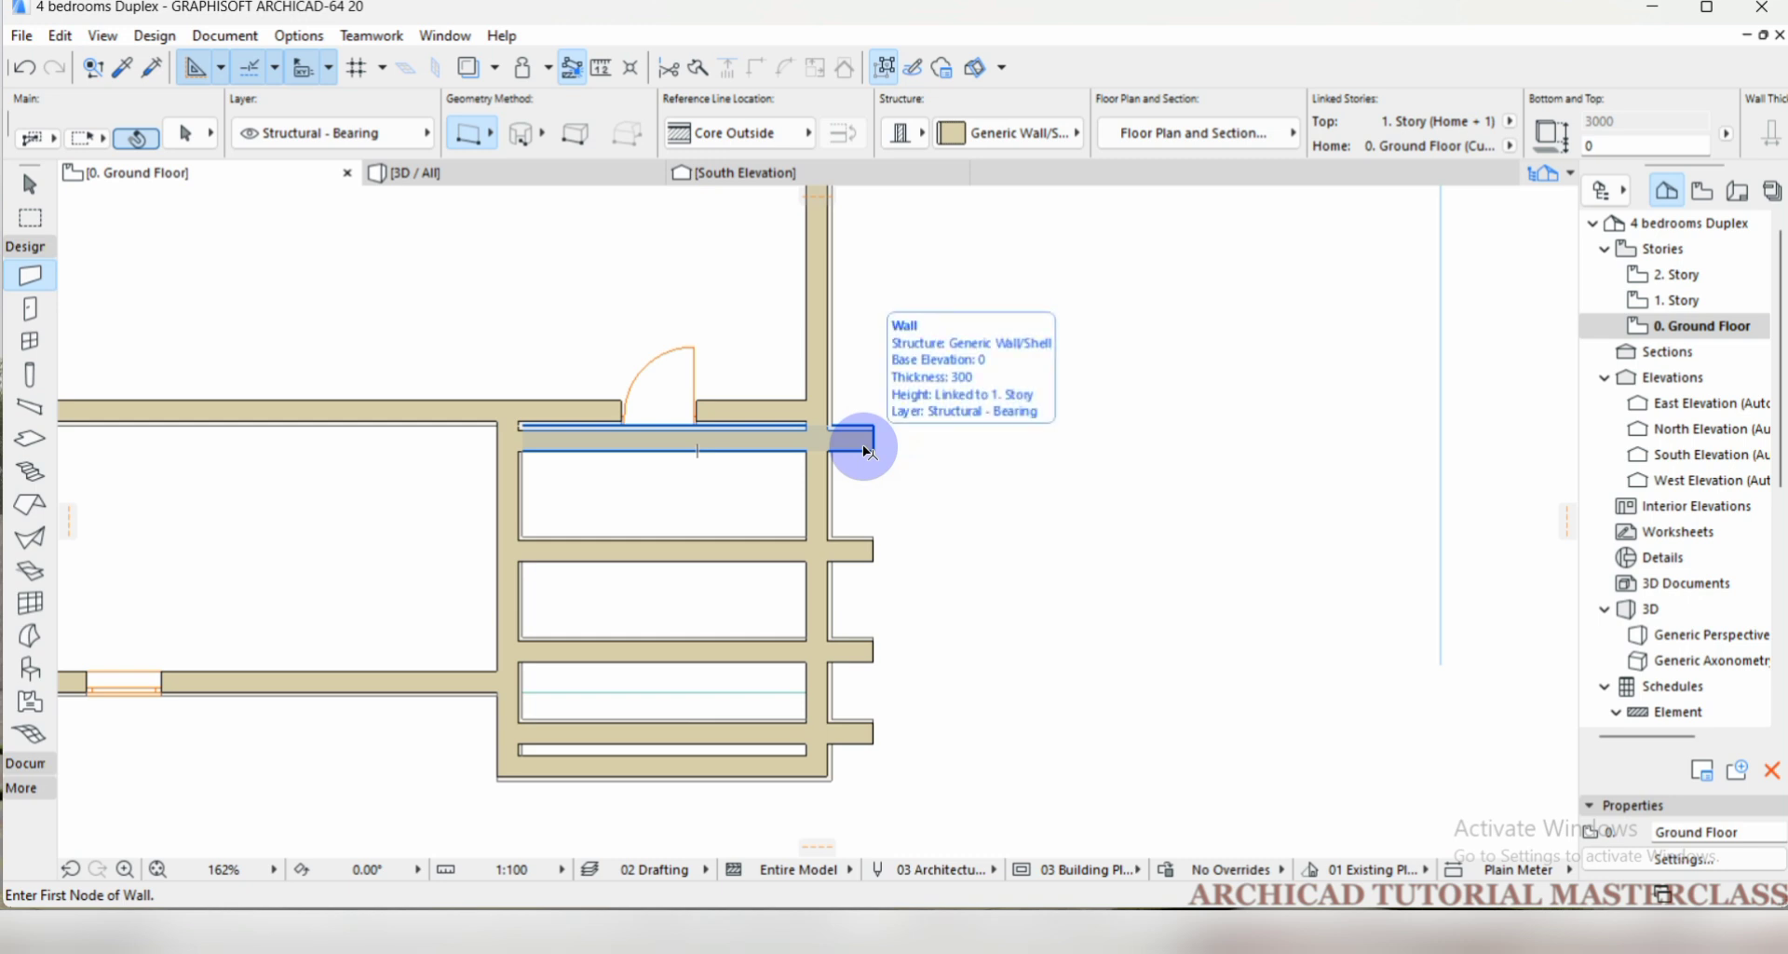
Stretch the south end of the east exterior wall straight south to a distance of 24000 at a 90° angle.
shift+click(812, 352)
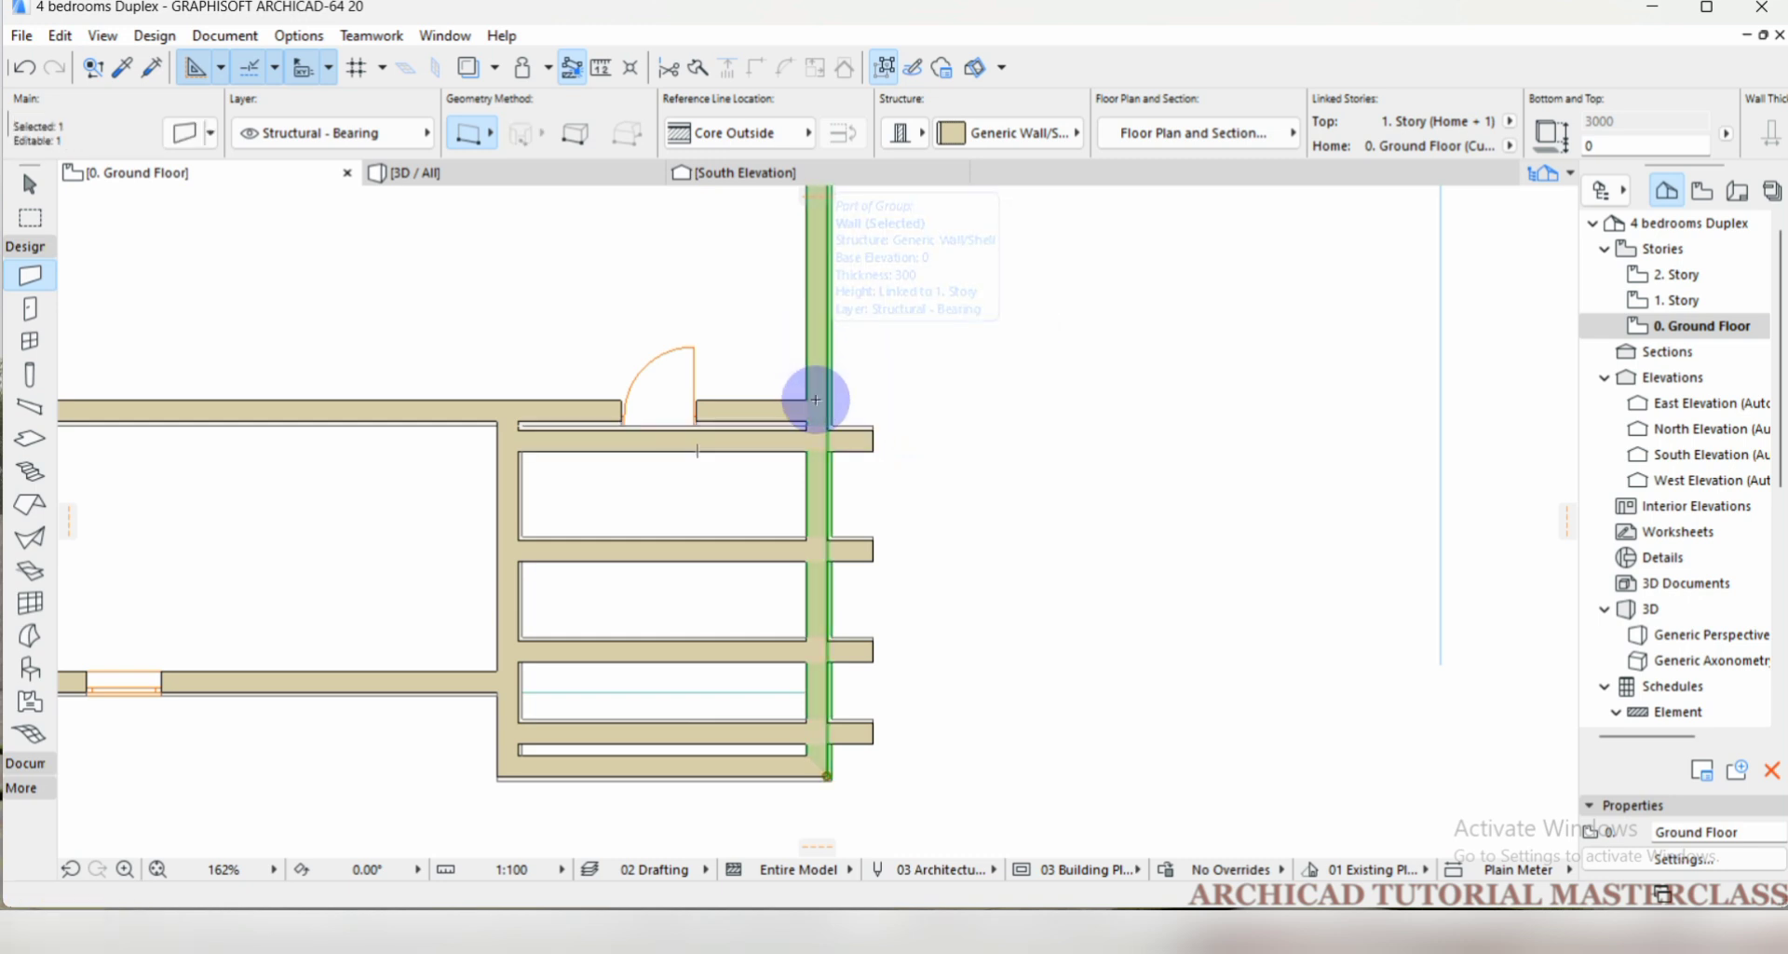
scroll(703, 346, down, 2)
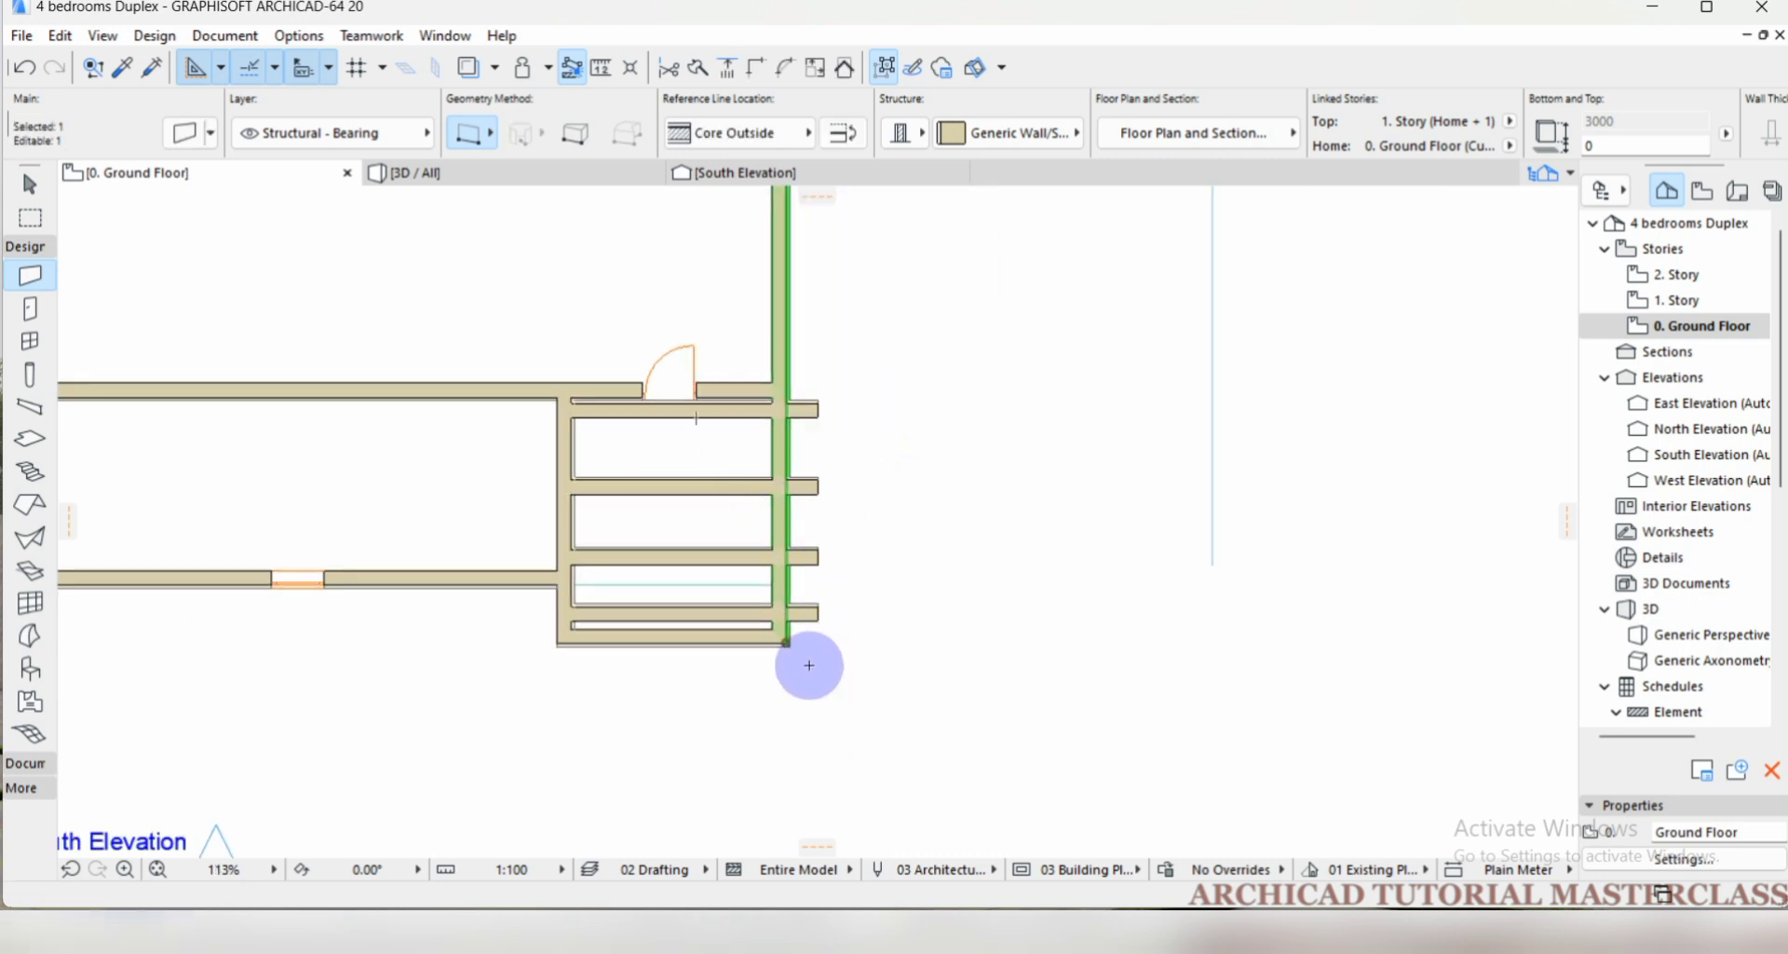
click(787, 640)
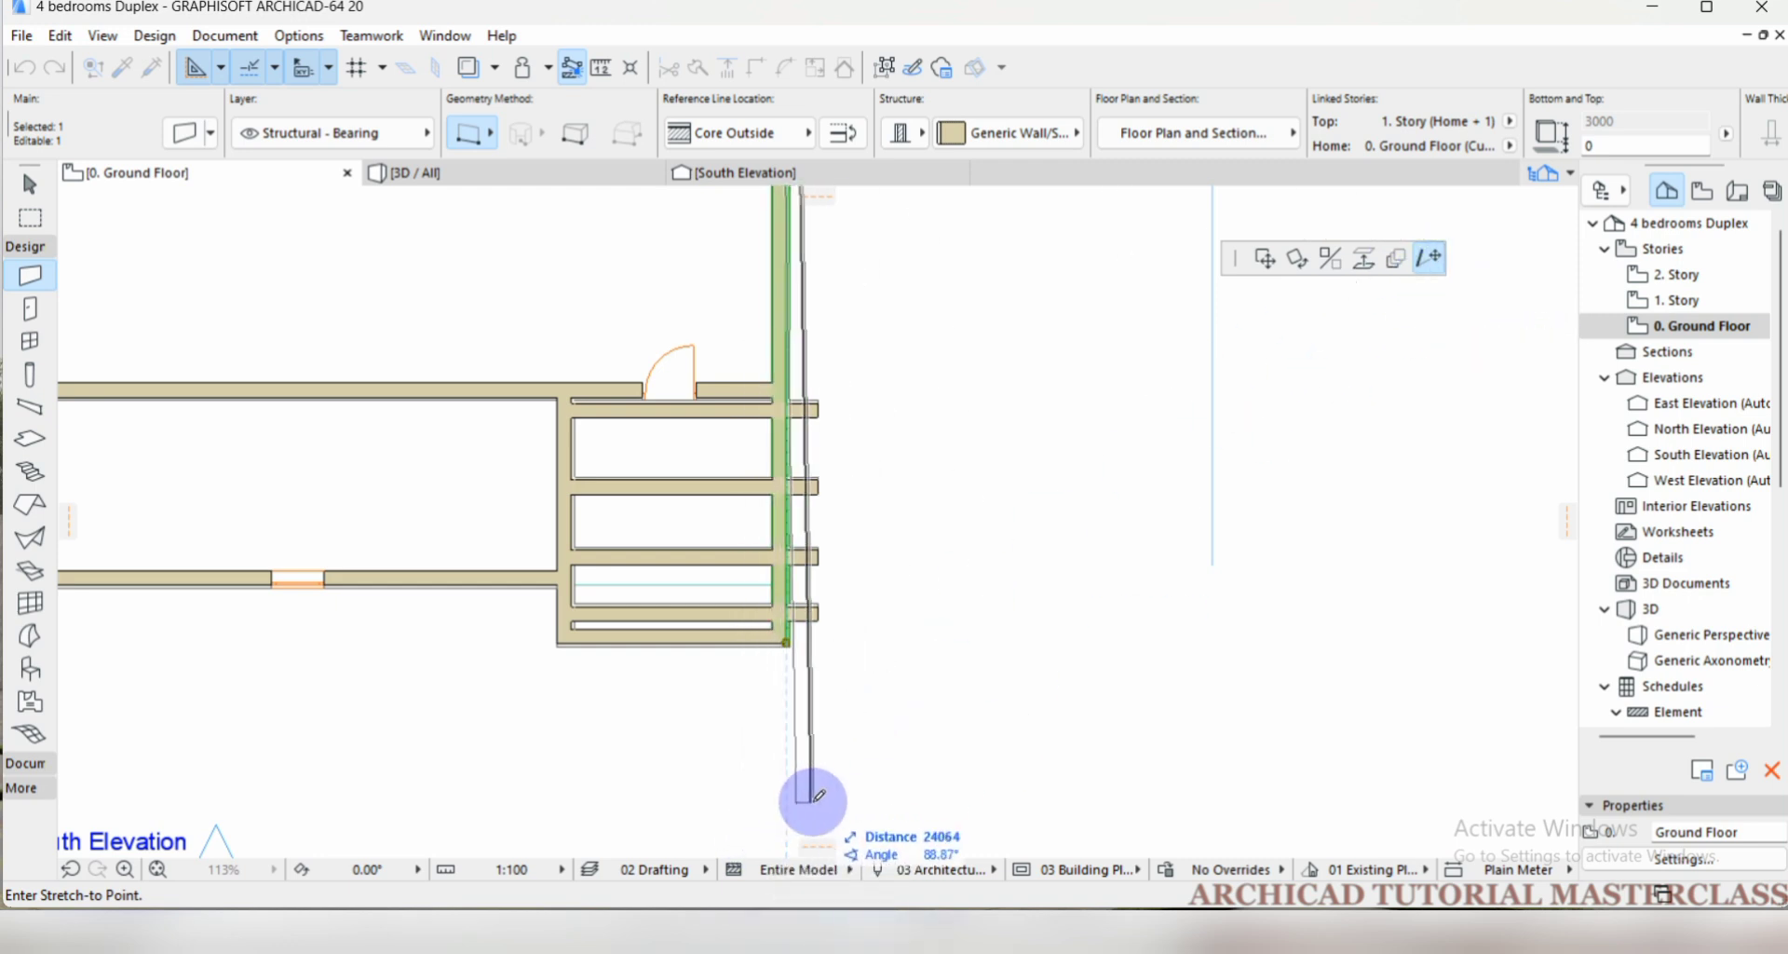
key(shift)
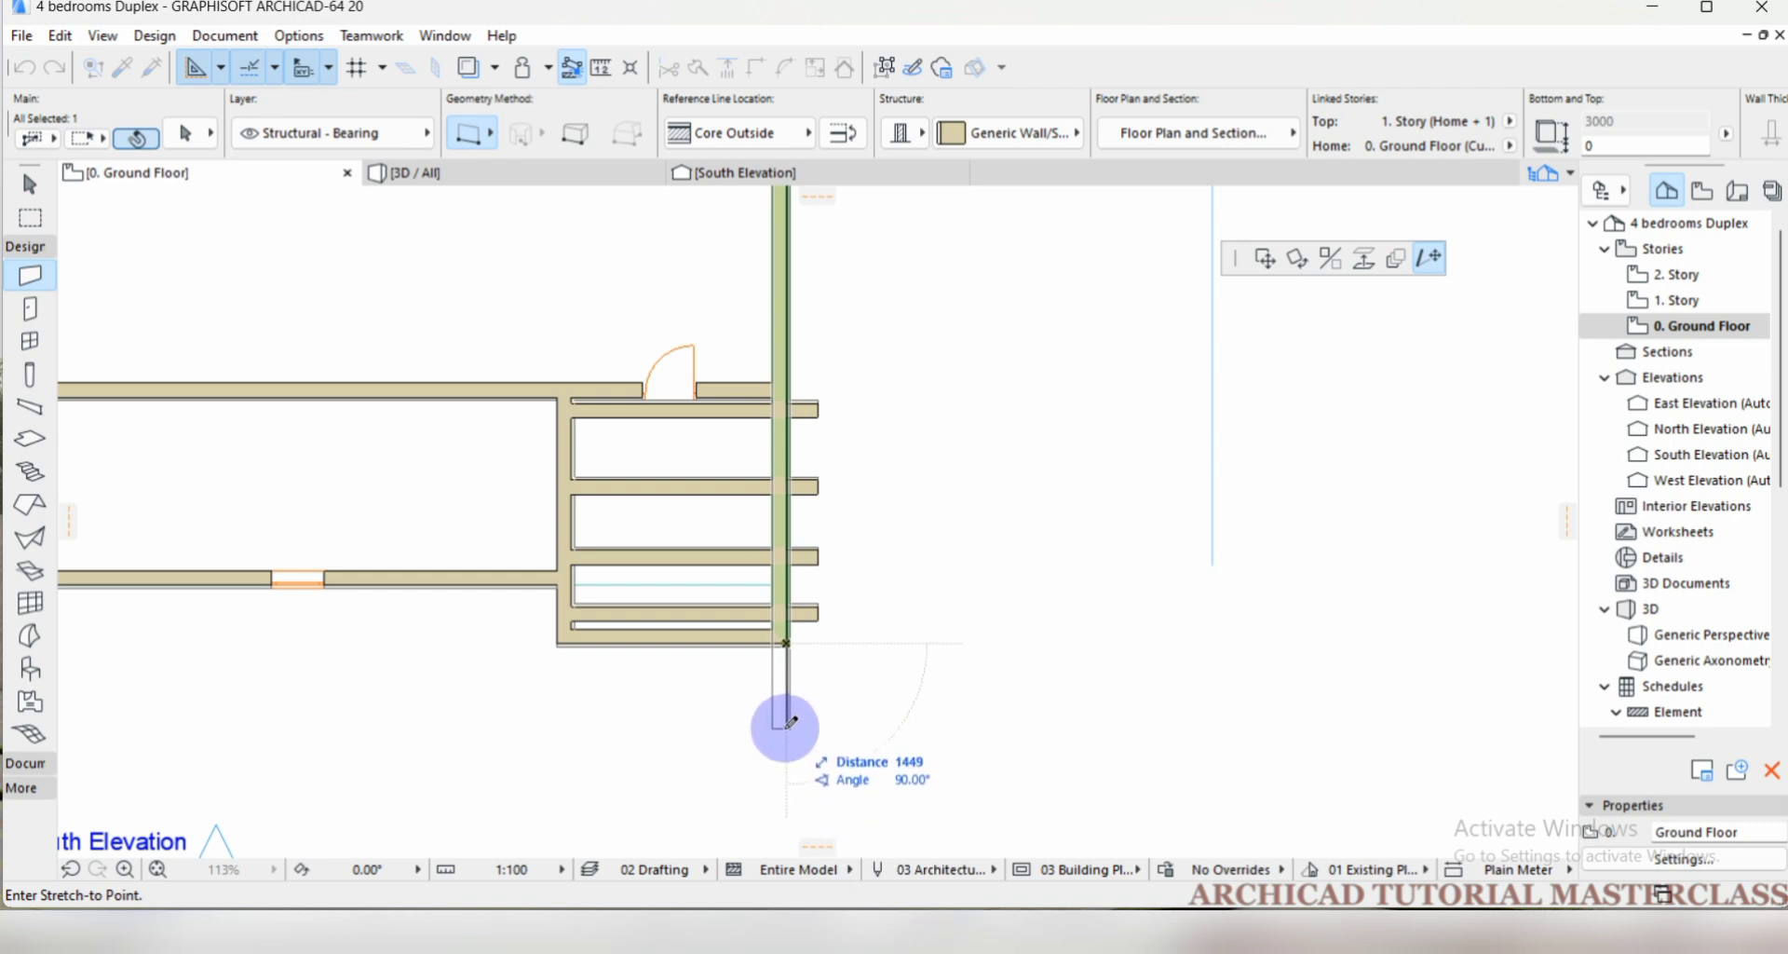
scroll(790, 424, down, 3)
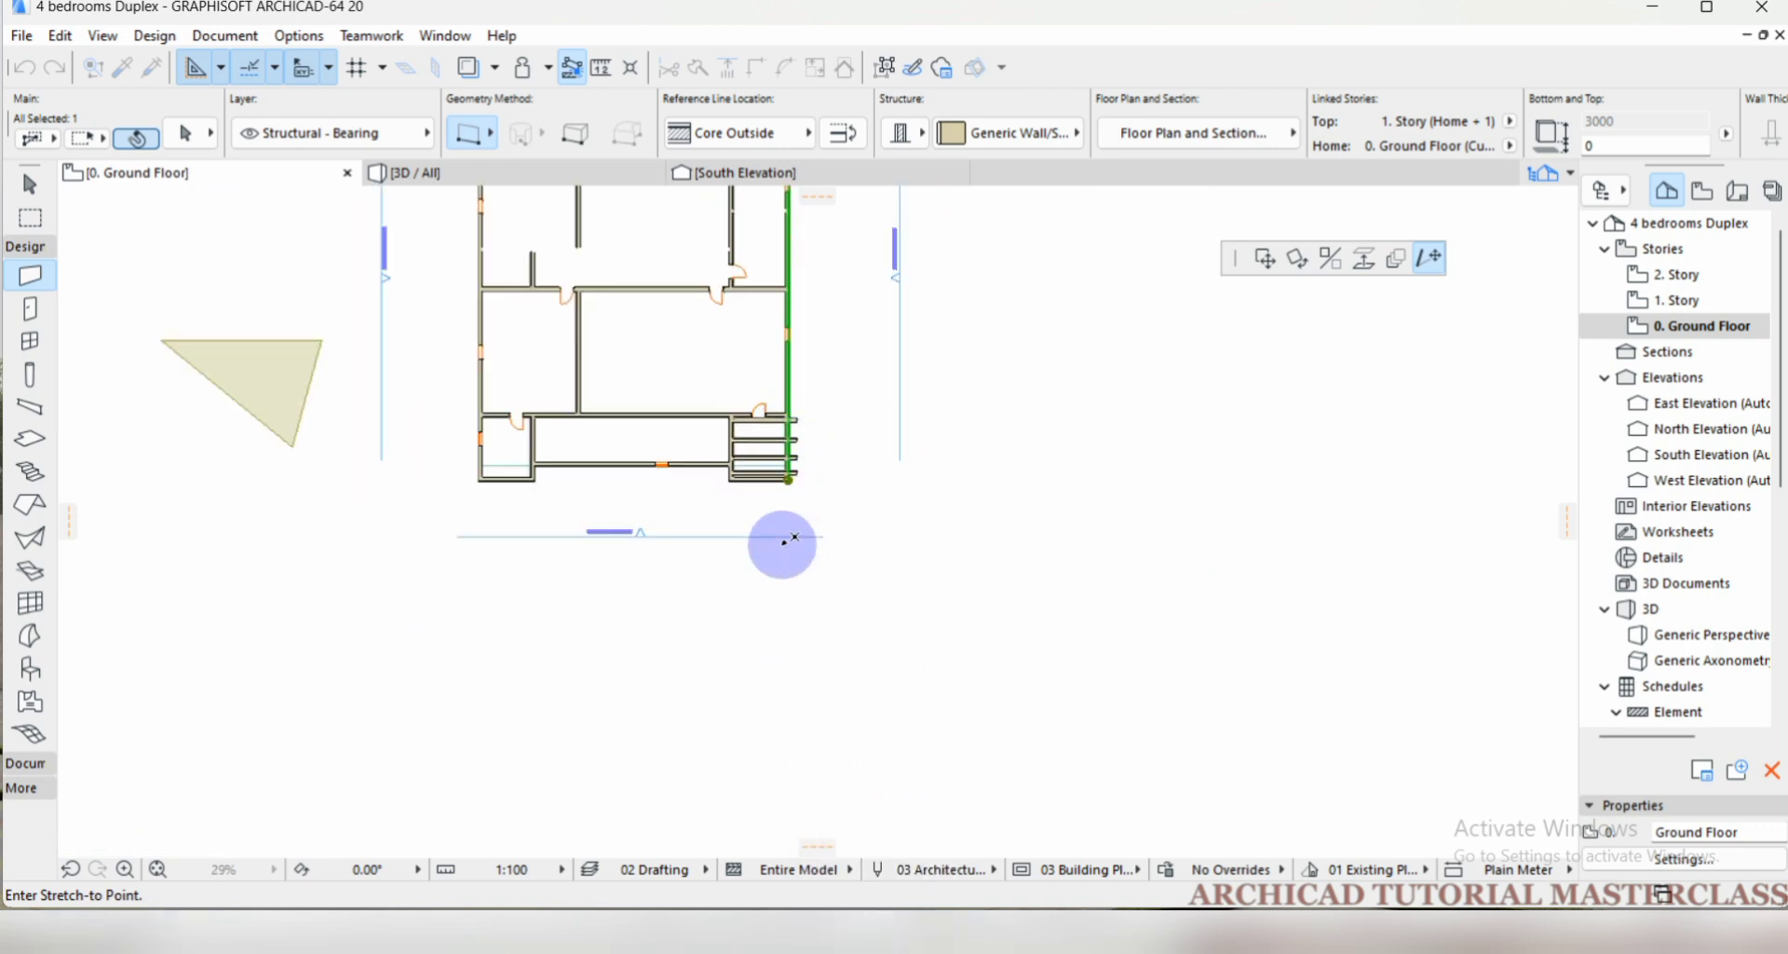
scroll(782, 527, up, 5)
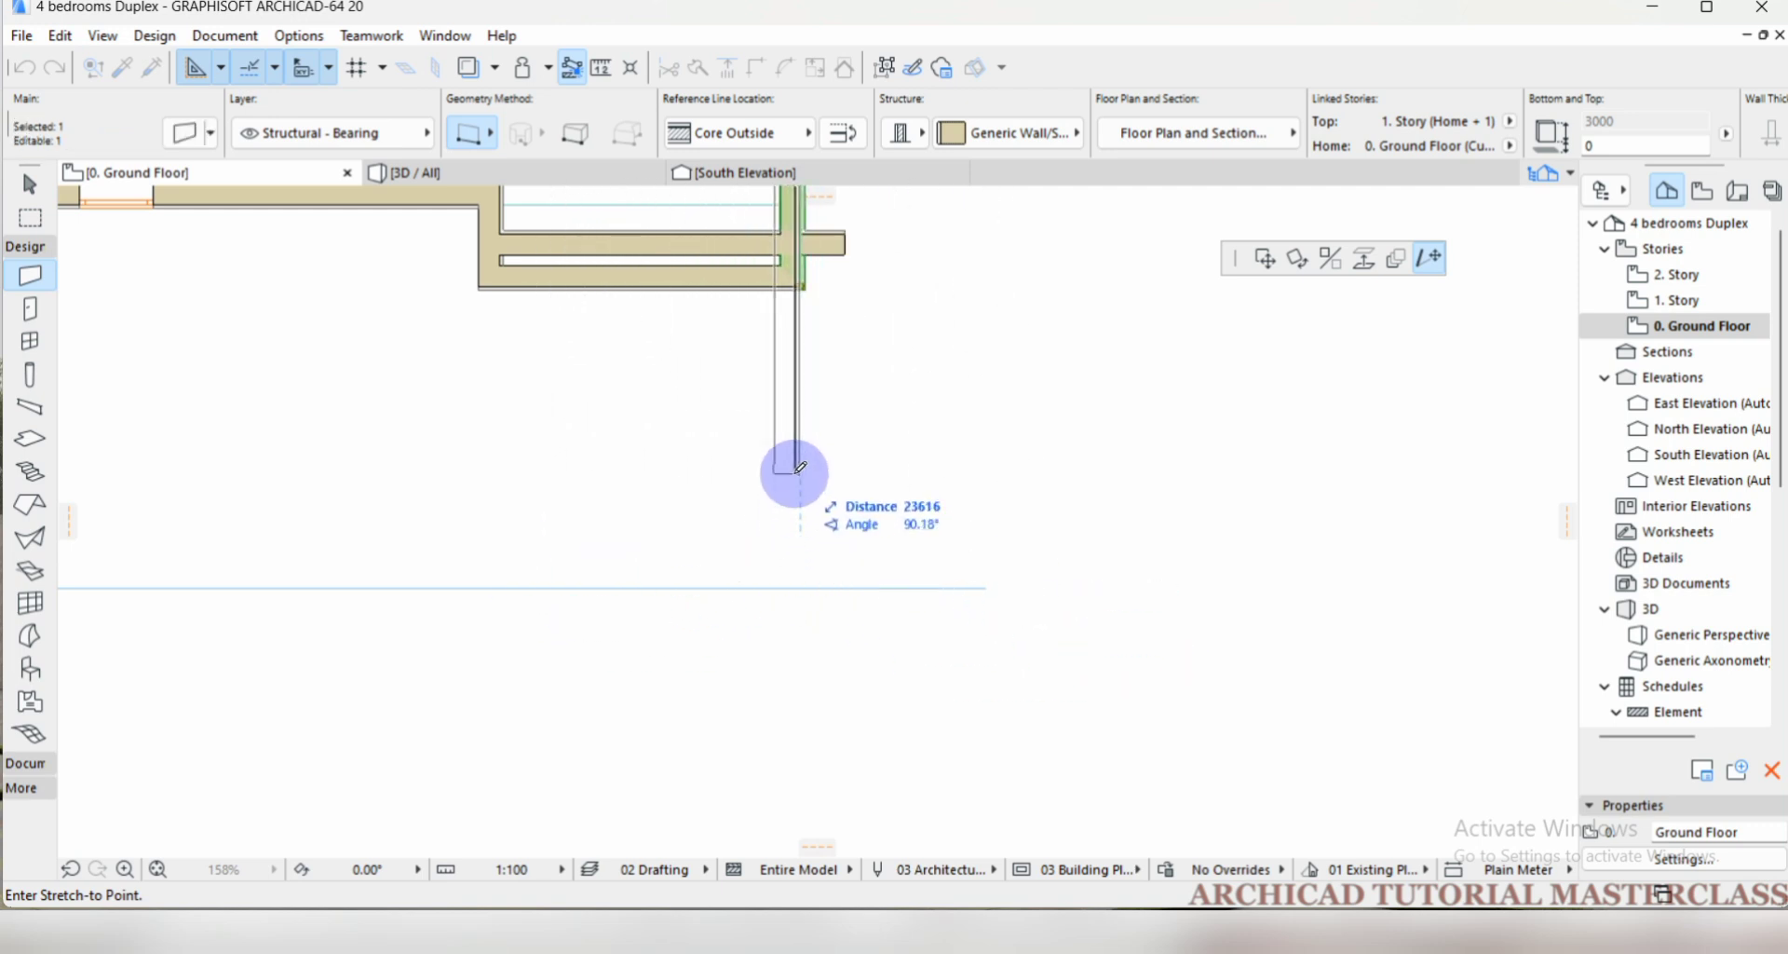
scroll(799, 503, up, 3)
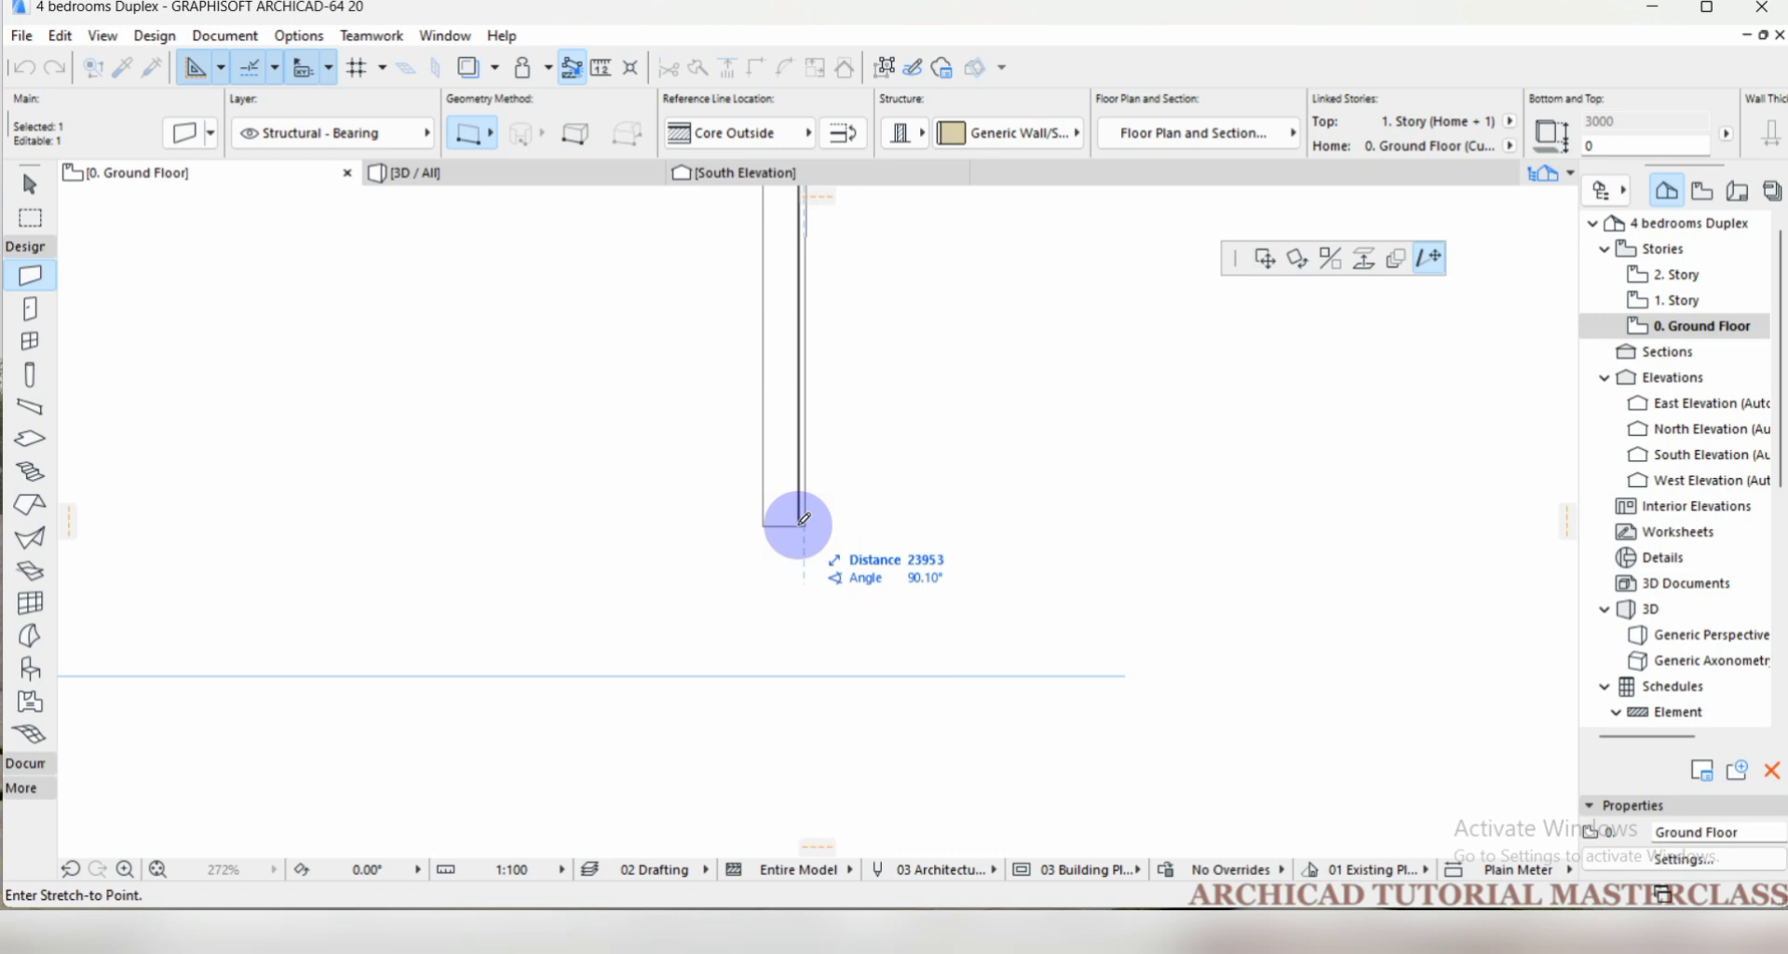
key(shift)
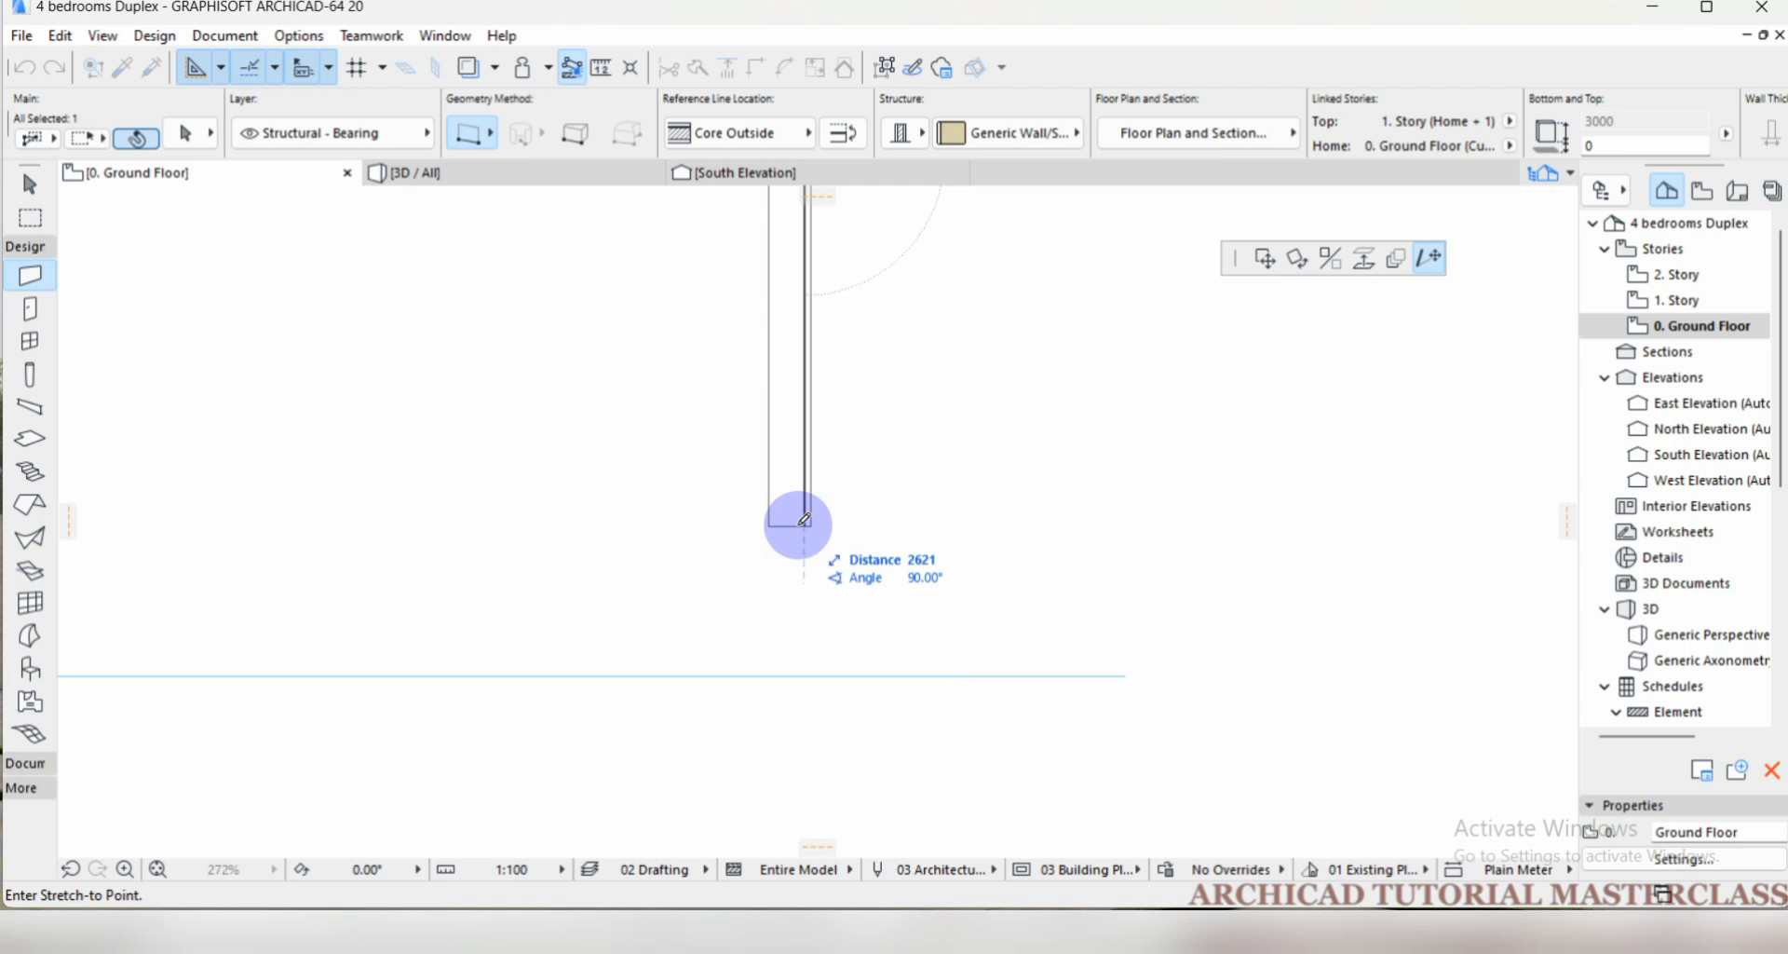
scroll(788, 700, down, 3)
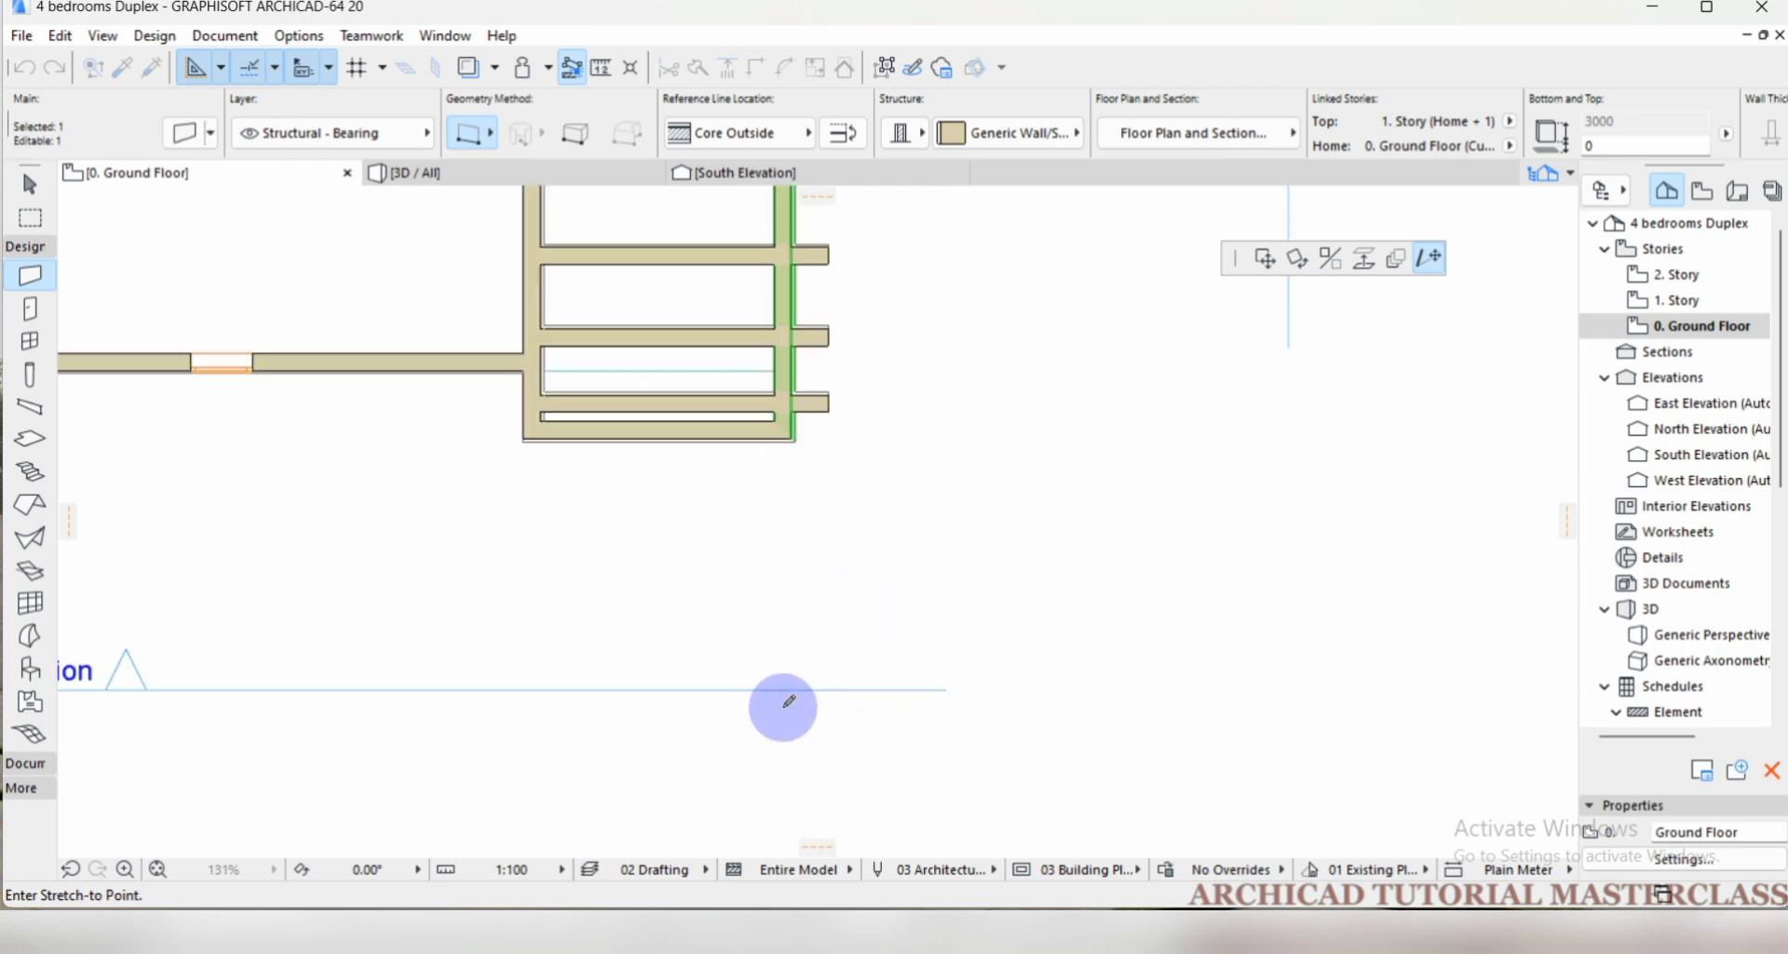
scroll(789, 700, down, 1)
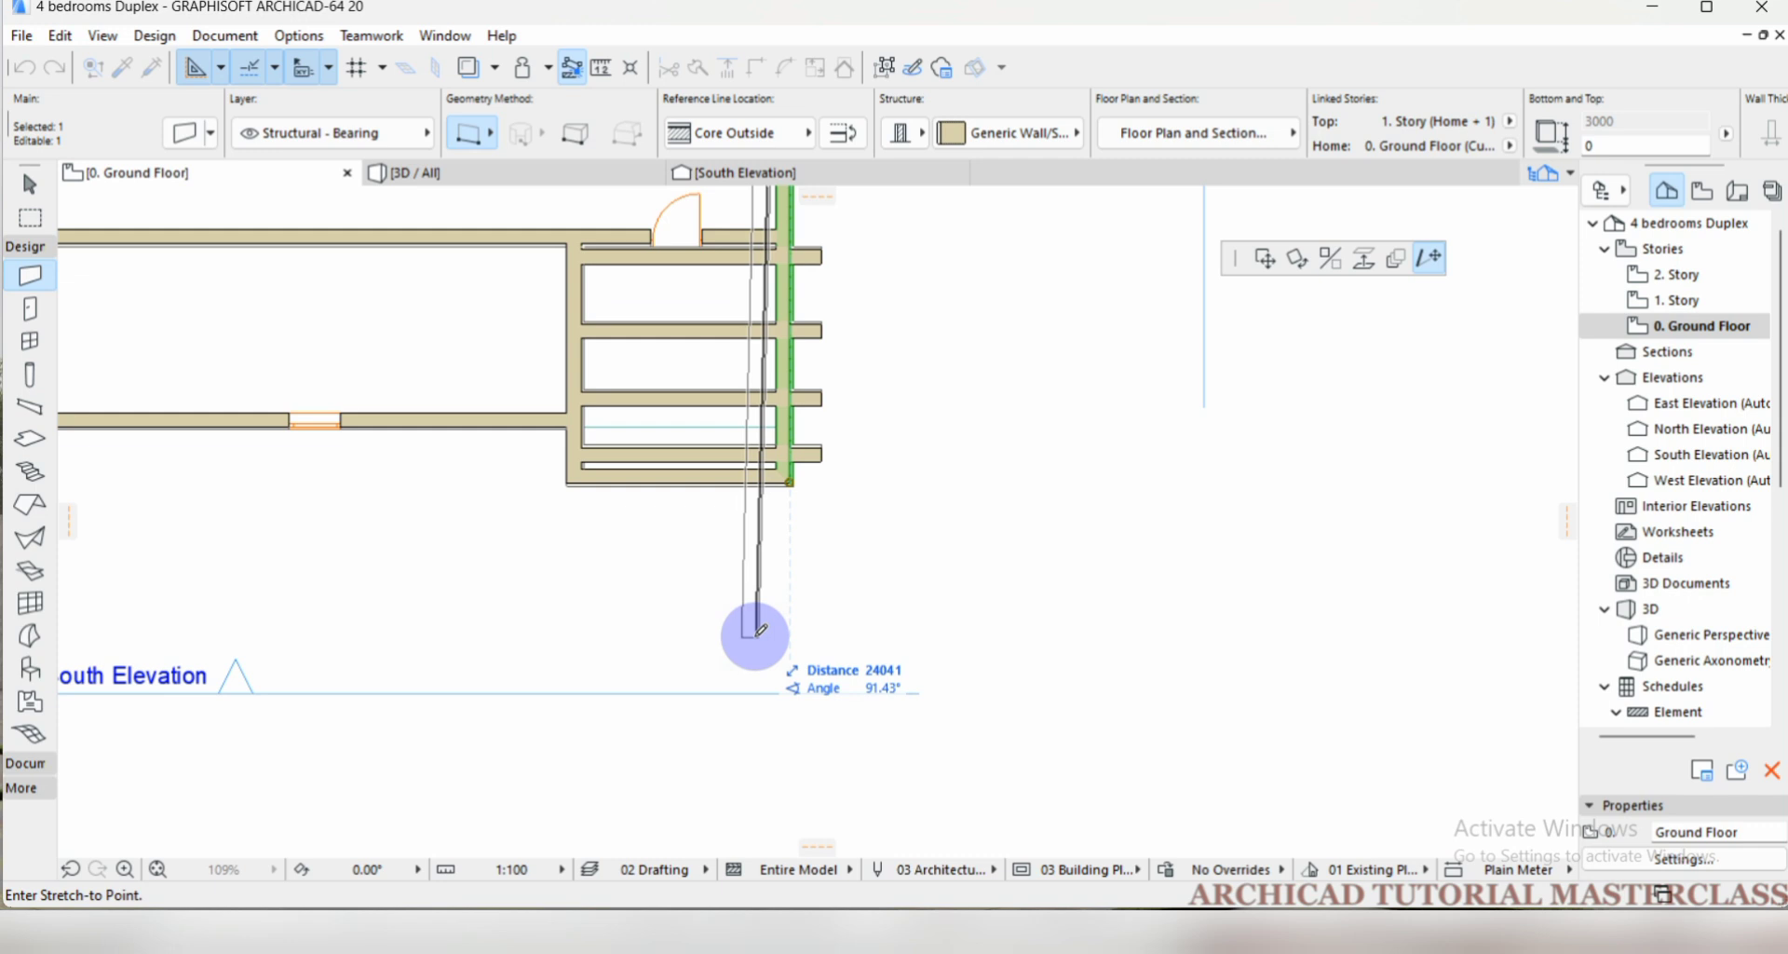
text(2)
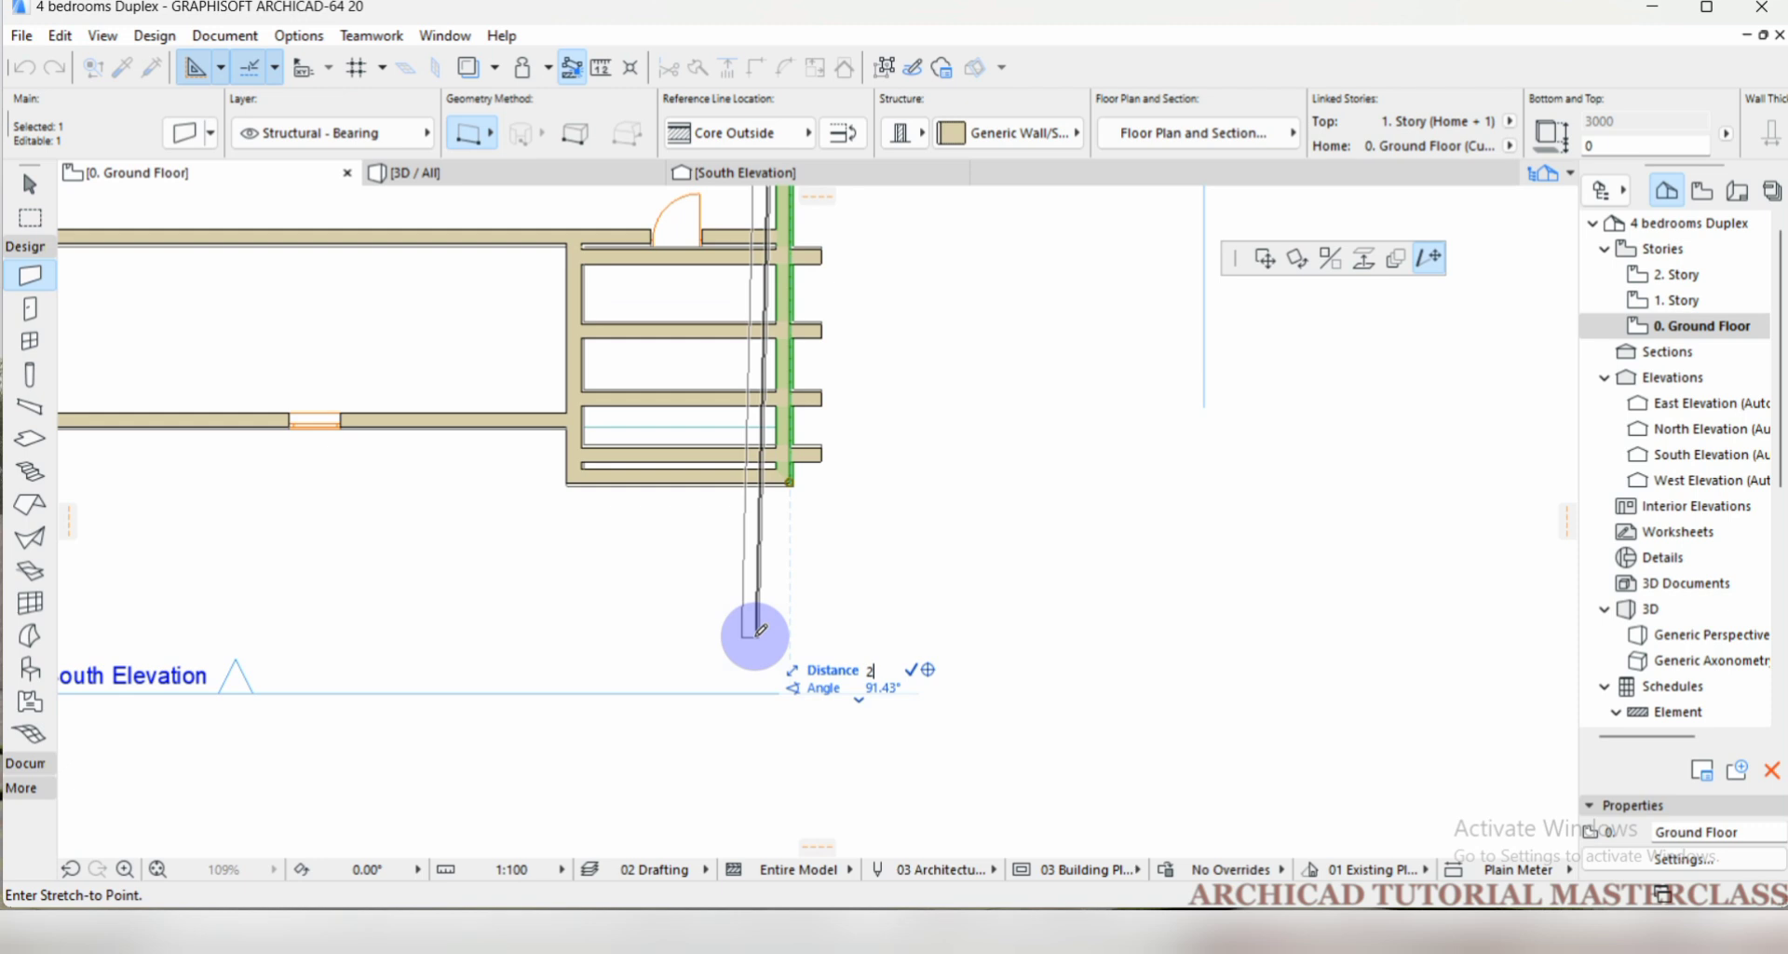
text(4000)
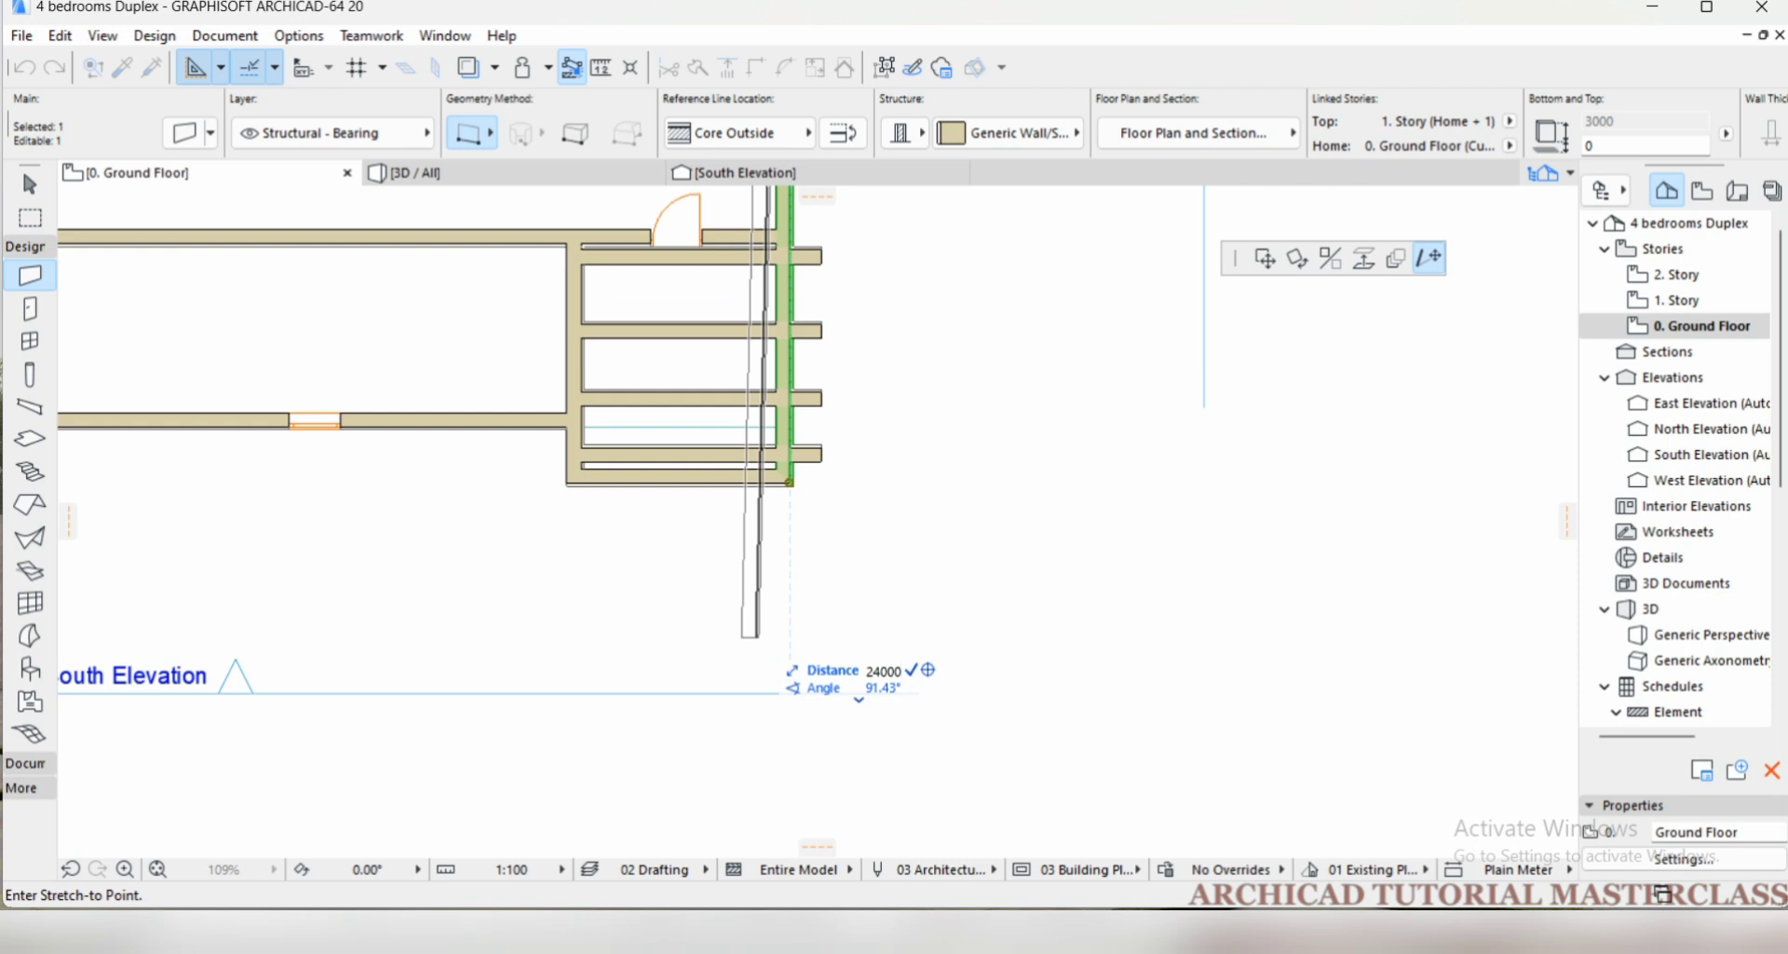
key(Tab)
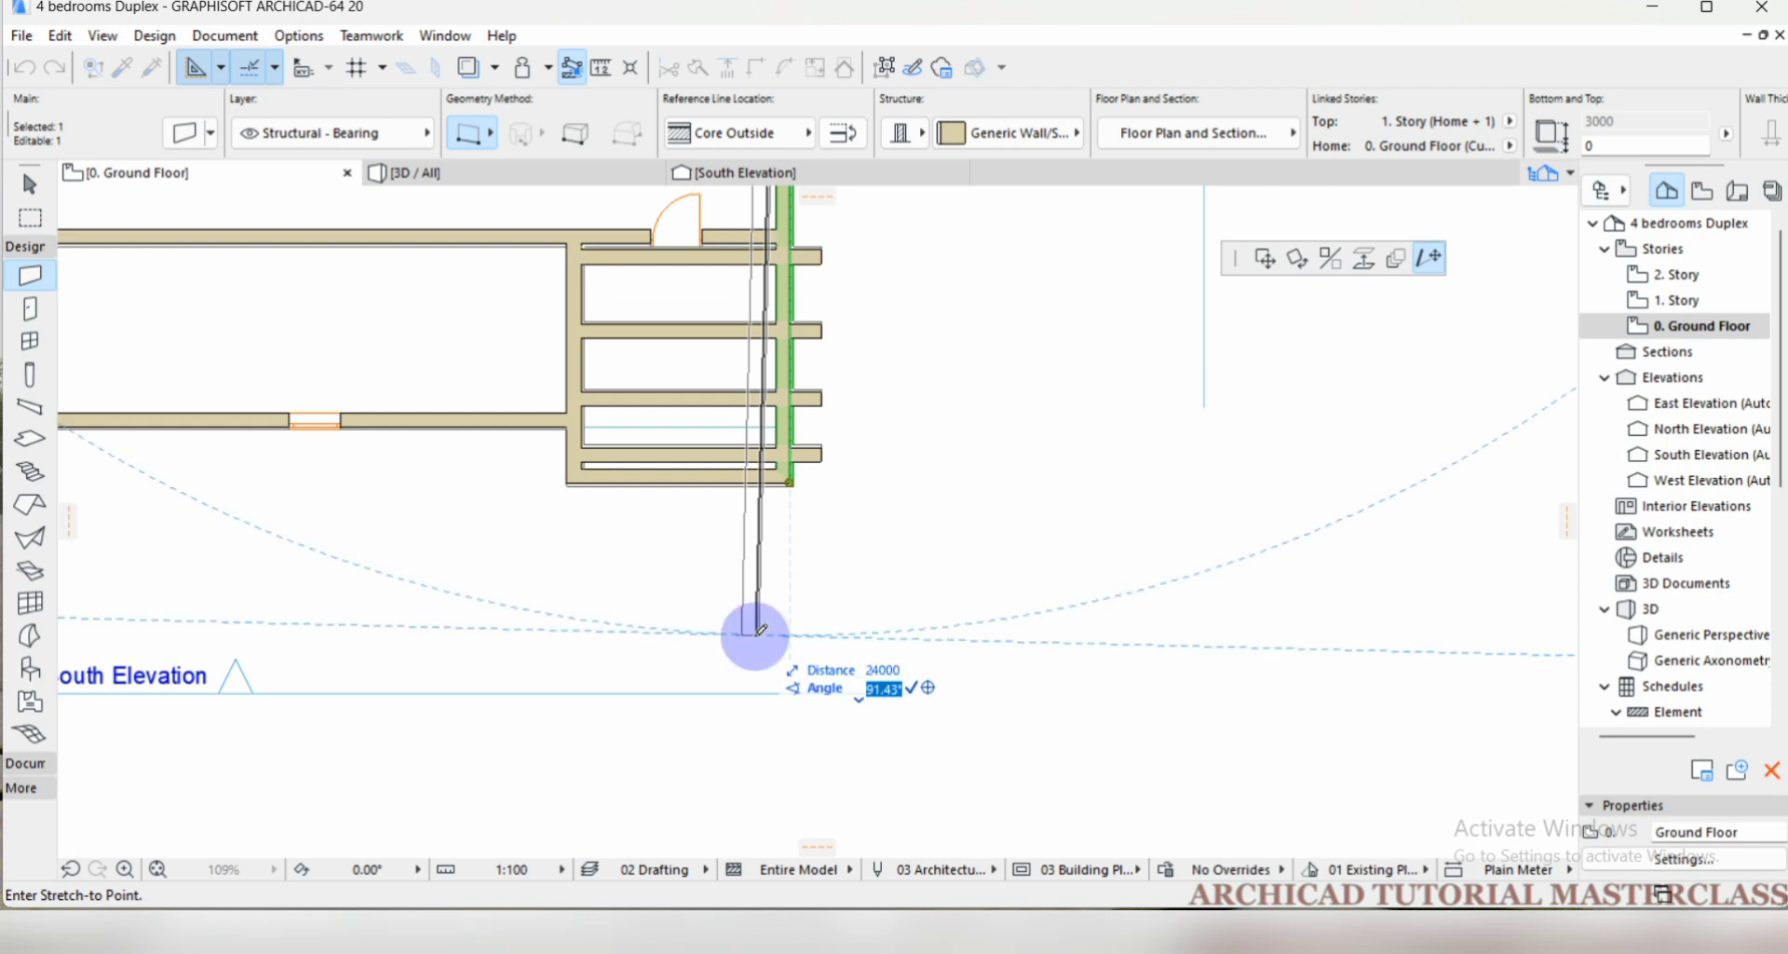
text(90)
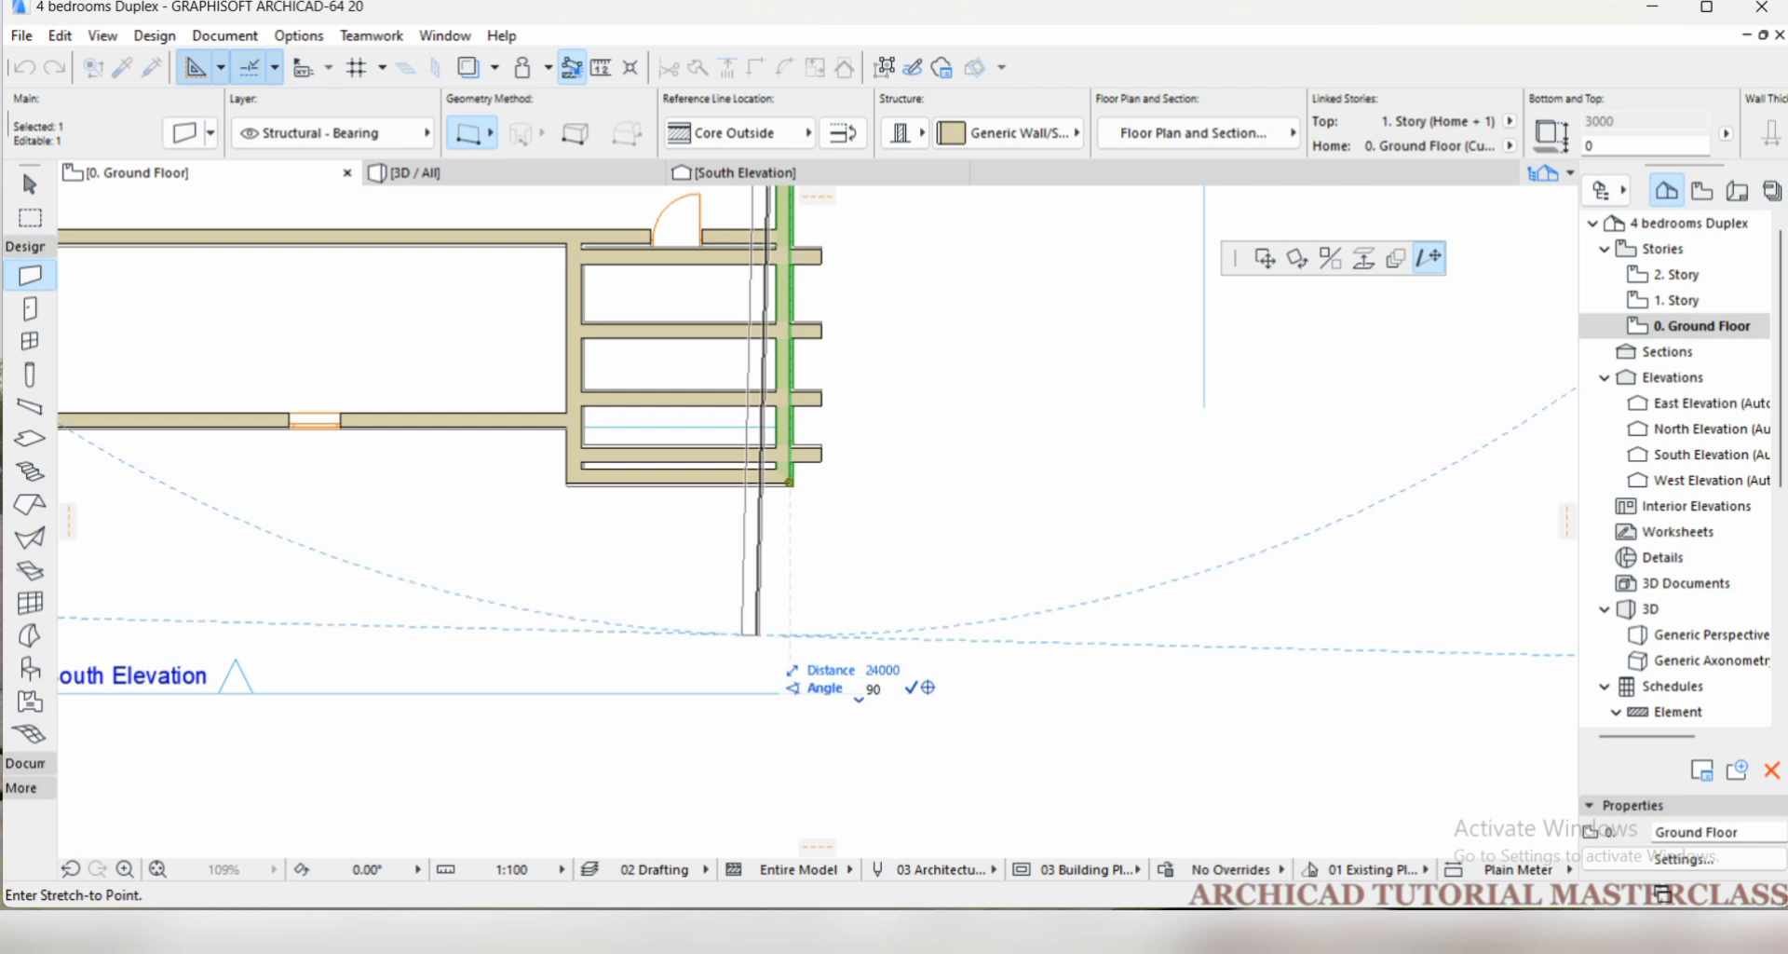
click(789, 633)
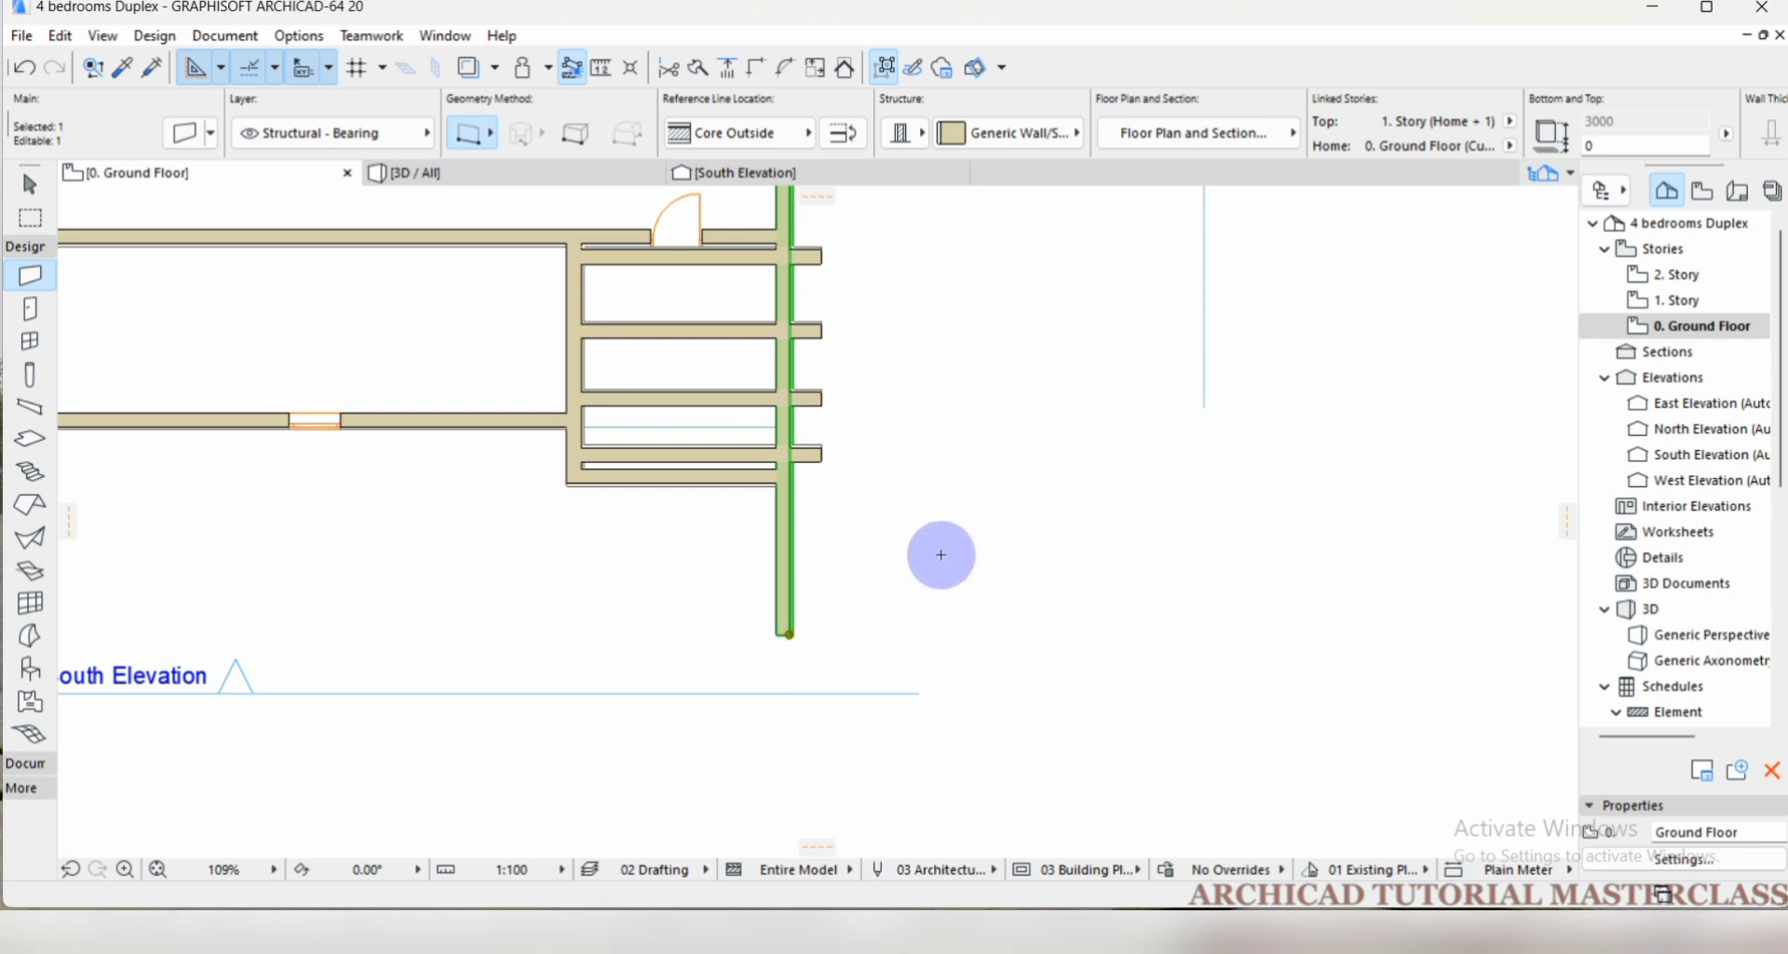
Clear the selection and undo the last stretch of the east exterior wall.
scroll(758, 429, up, 5)
scroll(840, 561, down, 15)
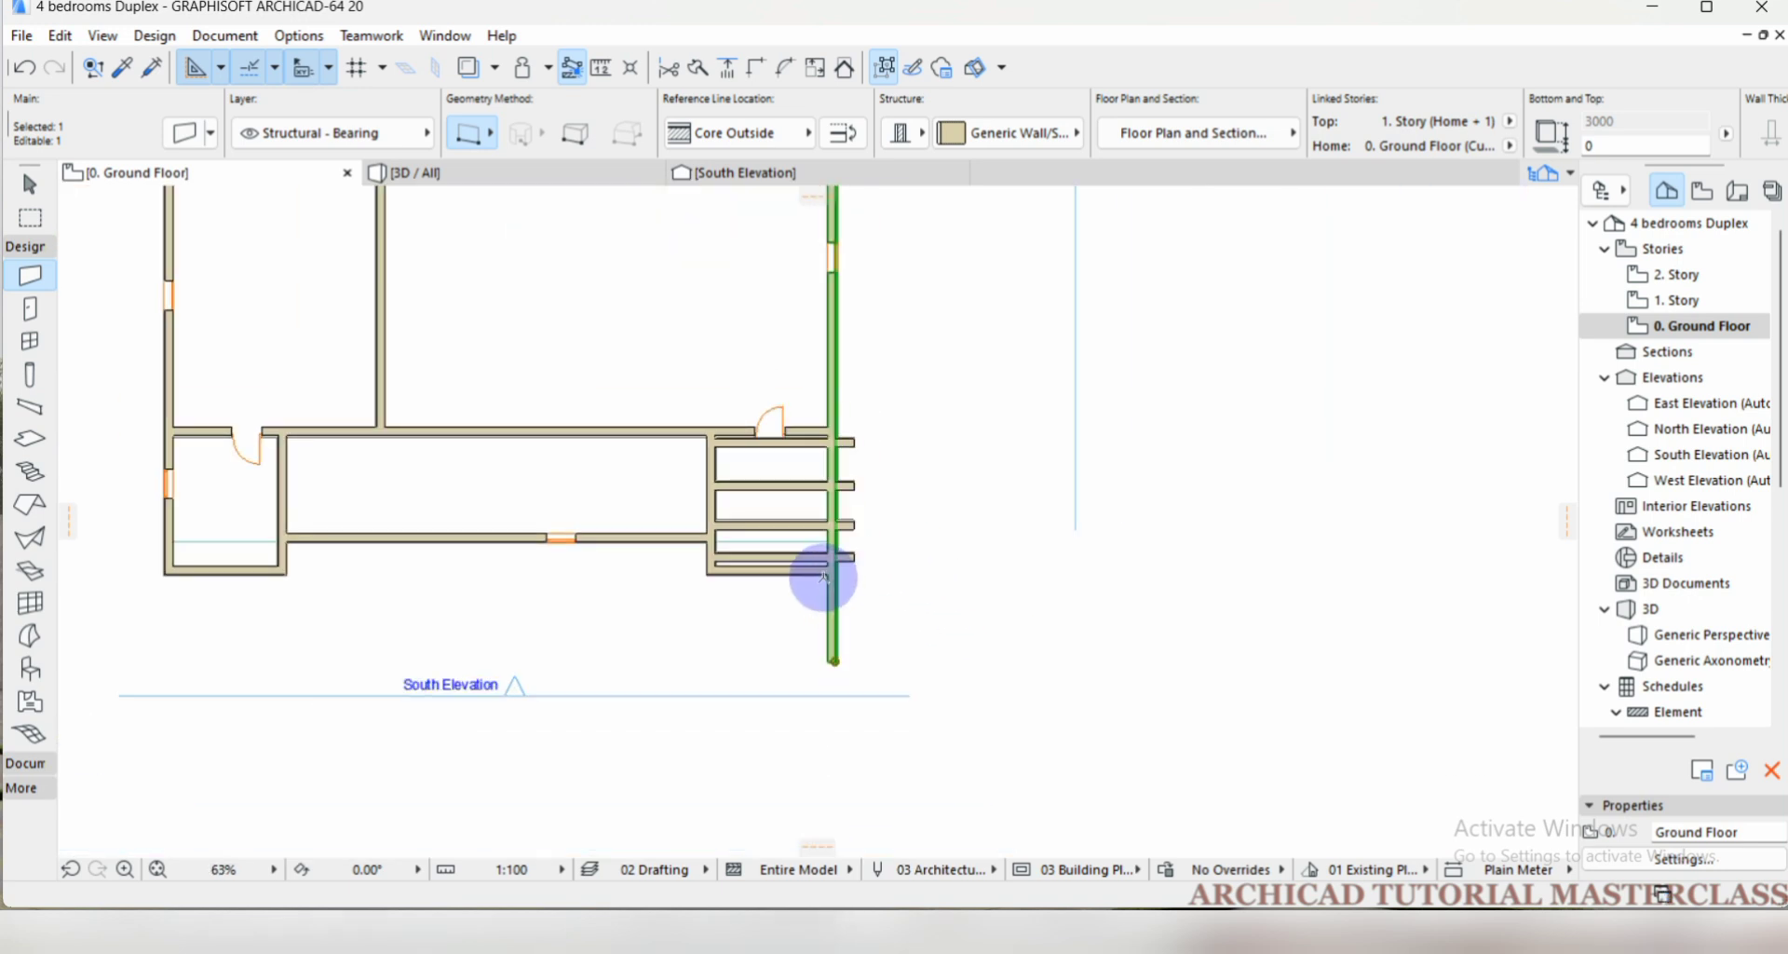
scroll(827, 461, up, 9)
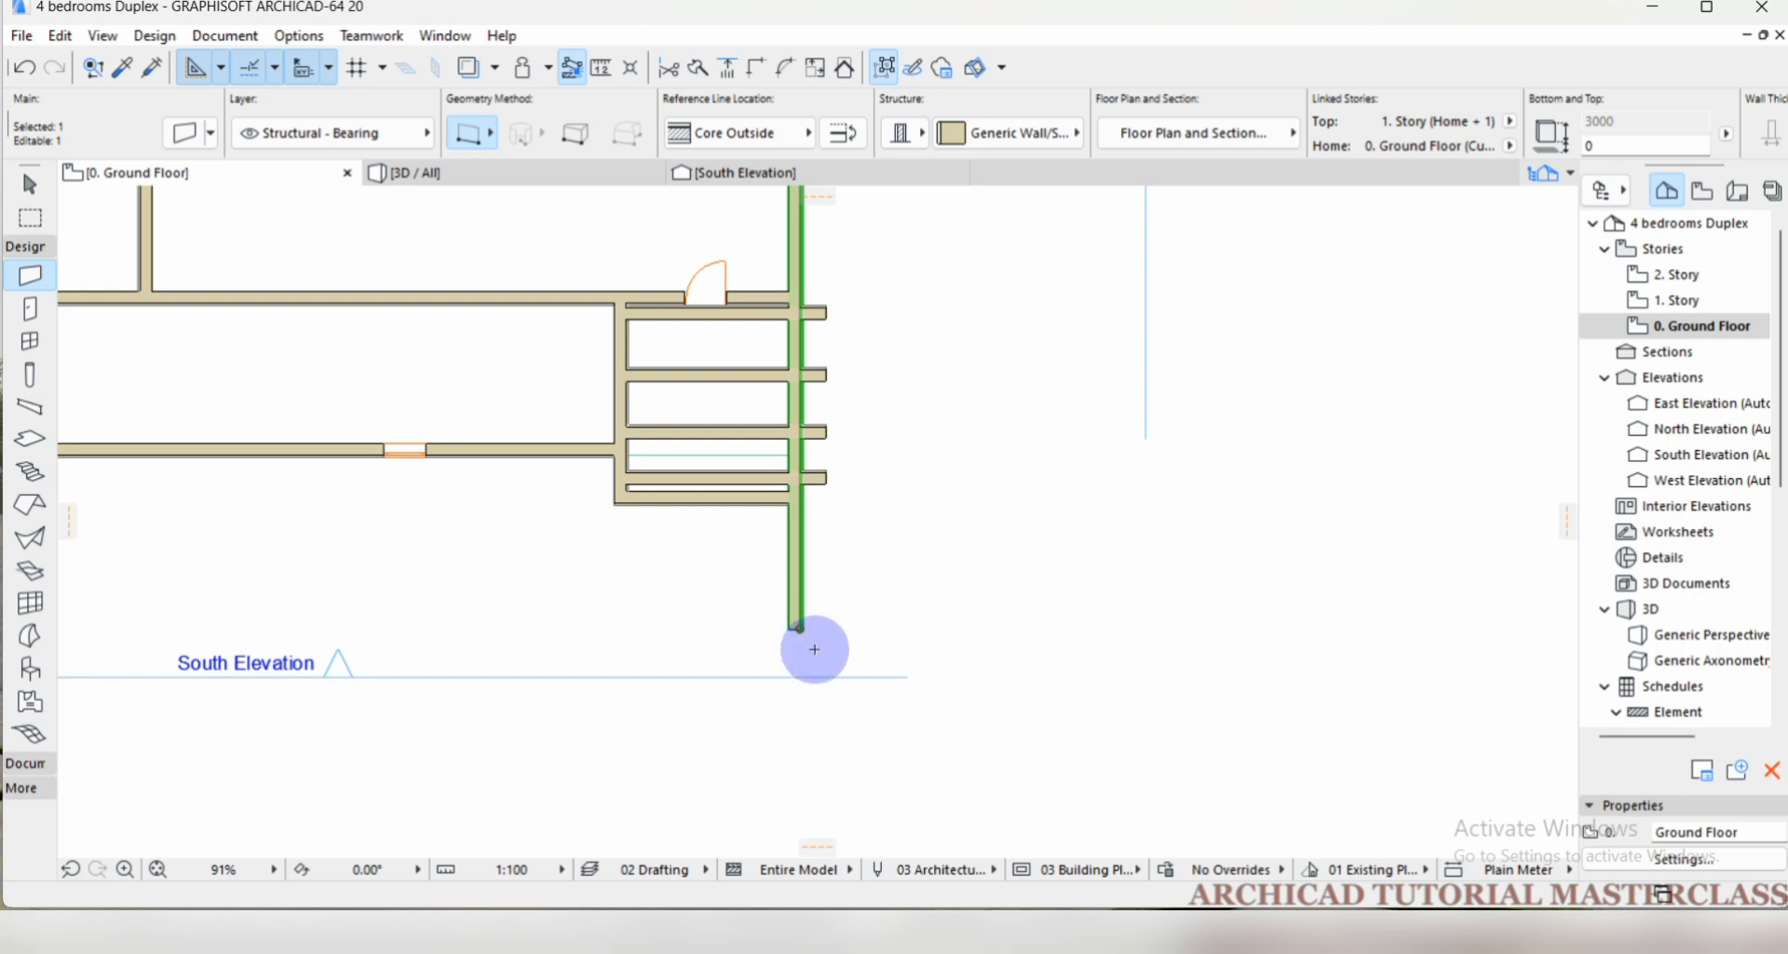
key(Escape)
scroll(825, 519, up, 1)
scroll(825, 518, up, 1)
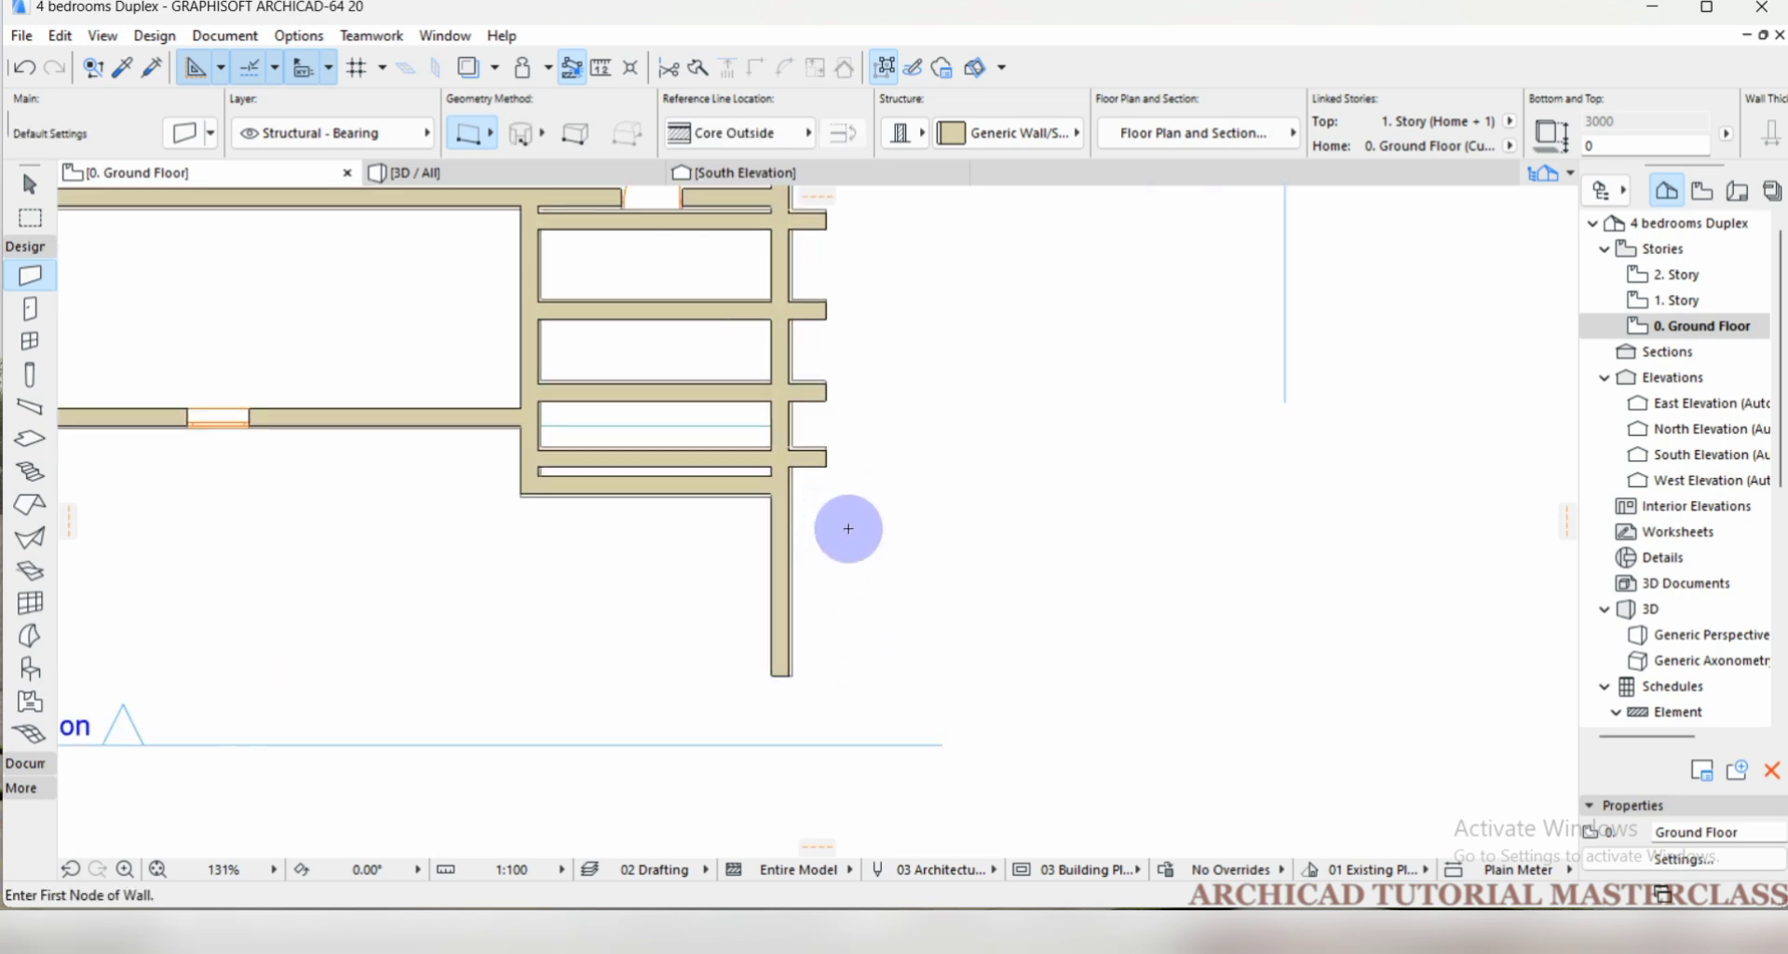
key(ctrl+z)
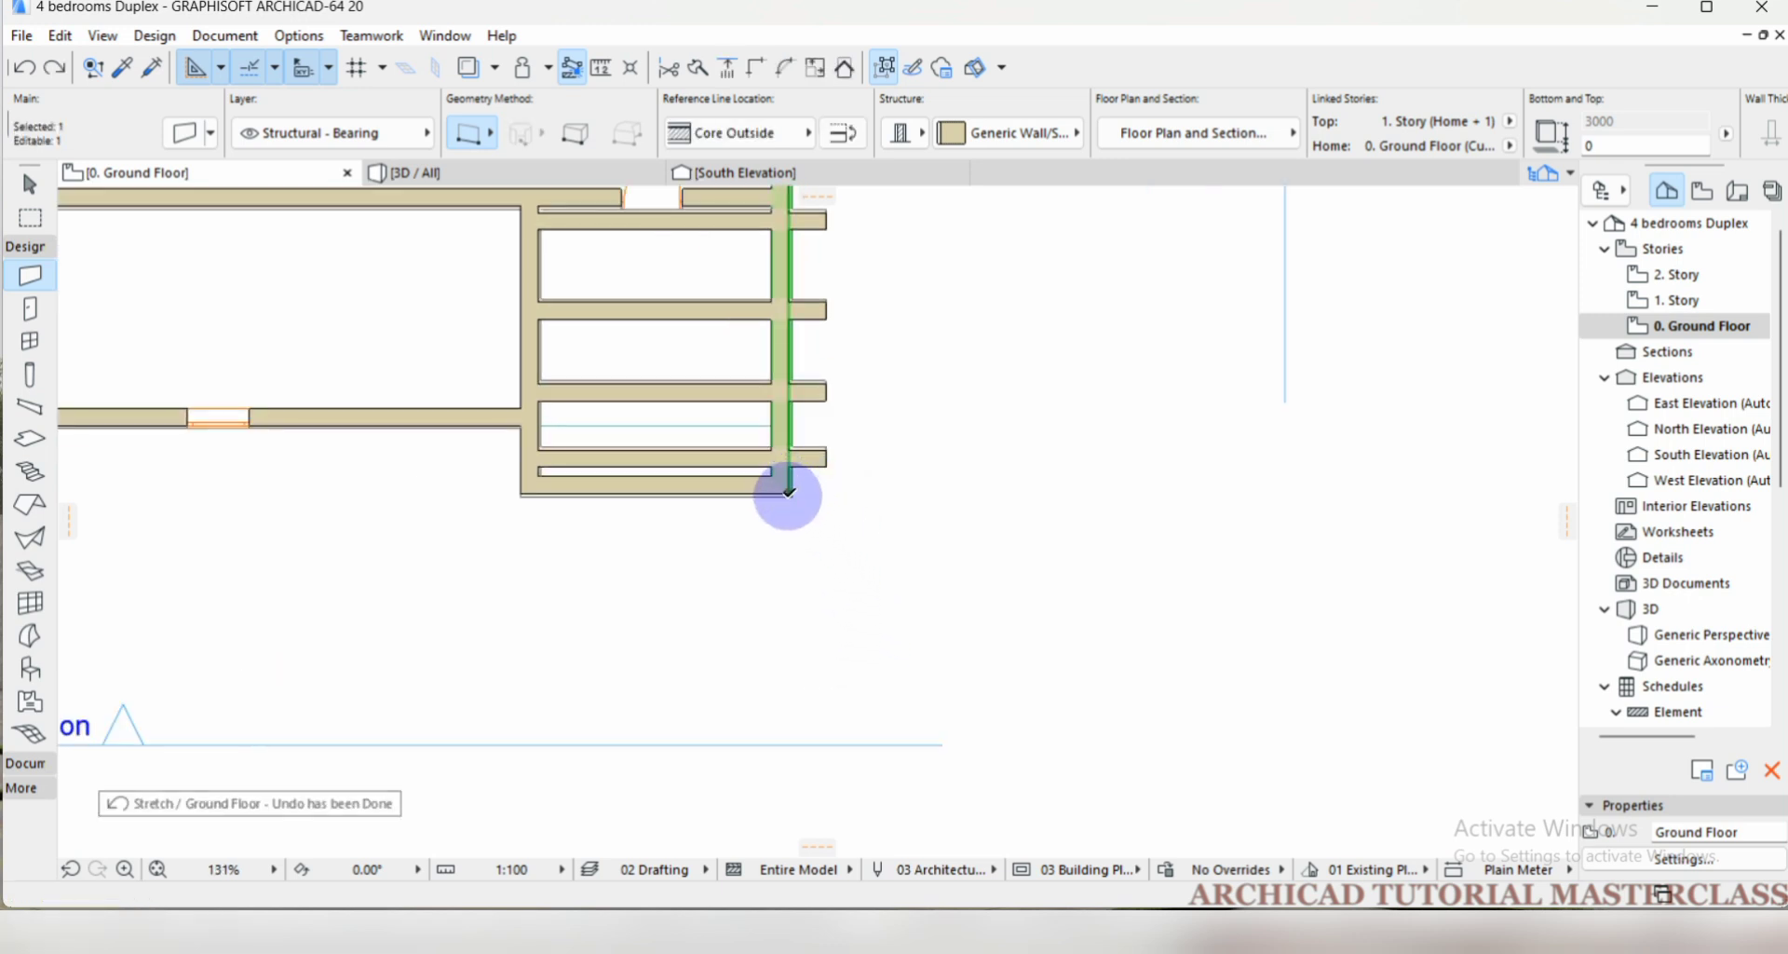
Stretch the east exterior wall's south end about 2380 straight south by eye, and clear the selection.
click(787, 492)
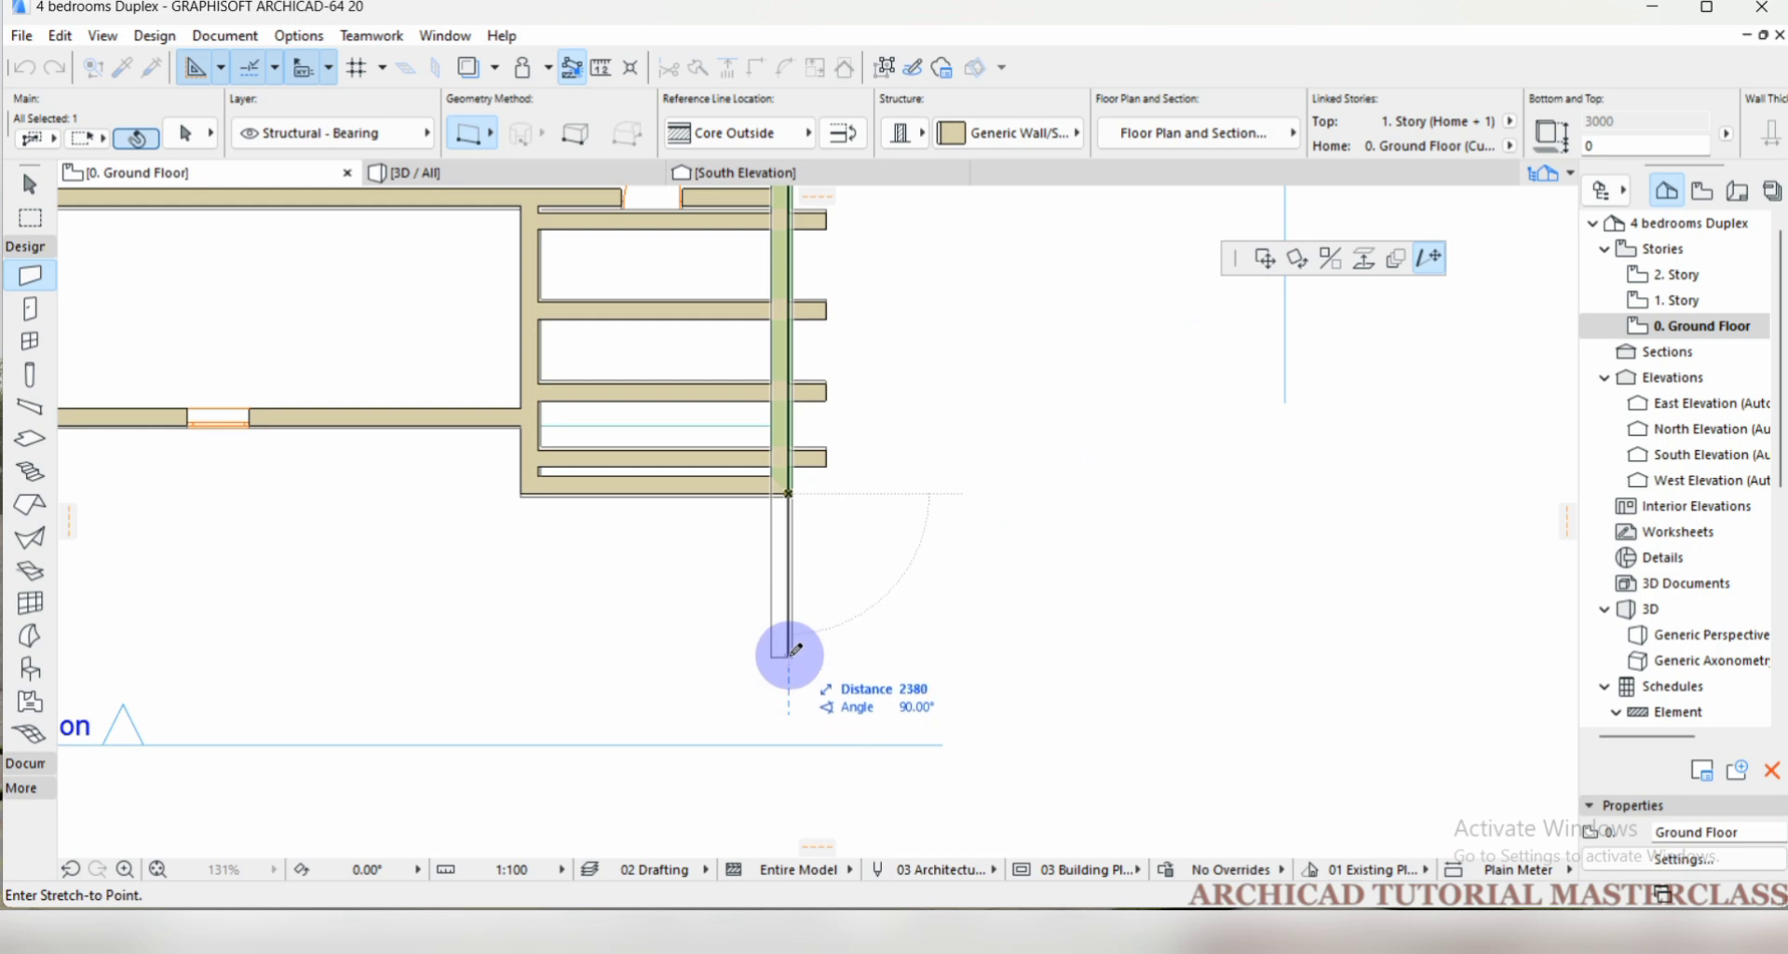
click(785, 653)
key(Escape)
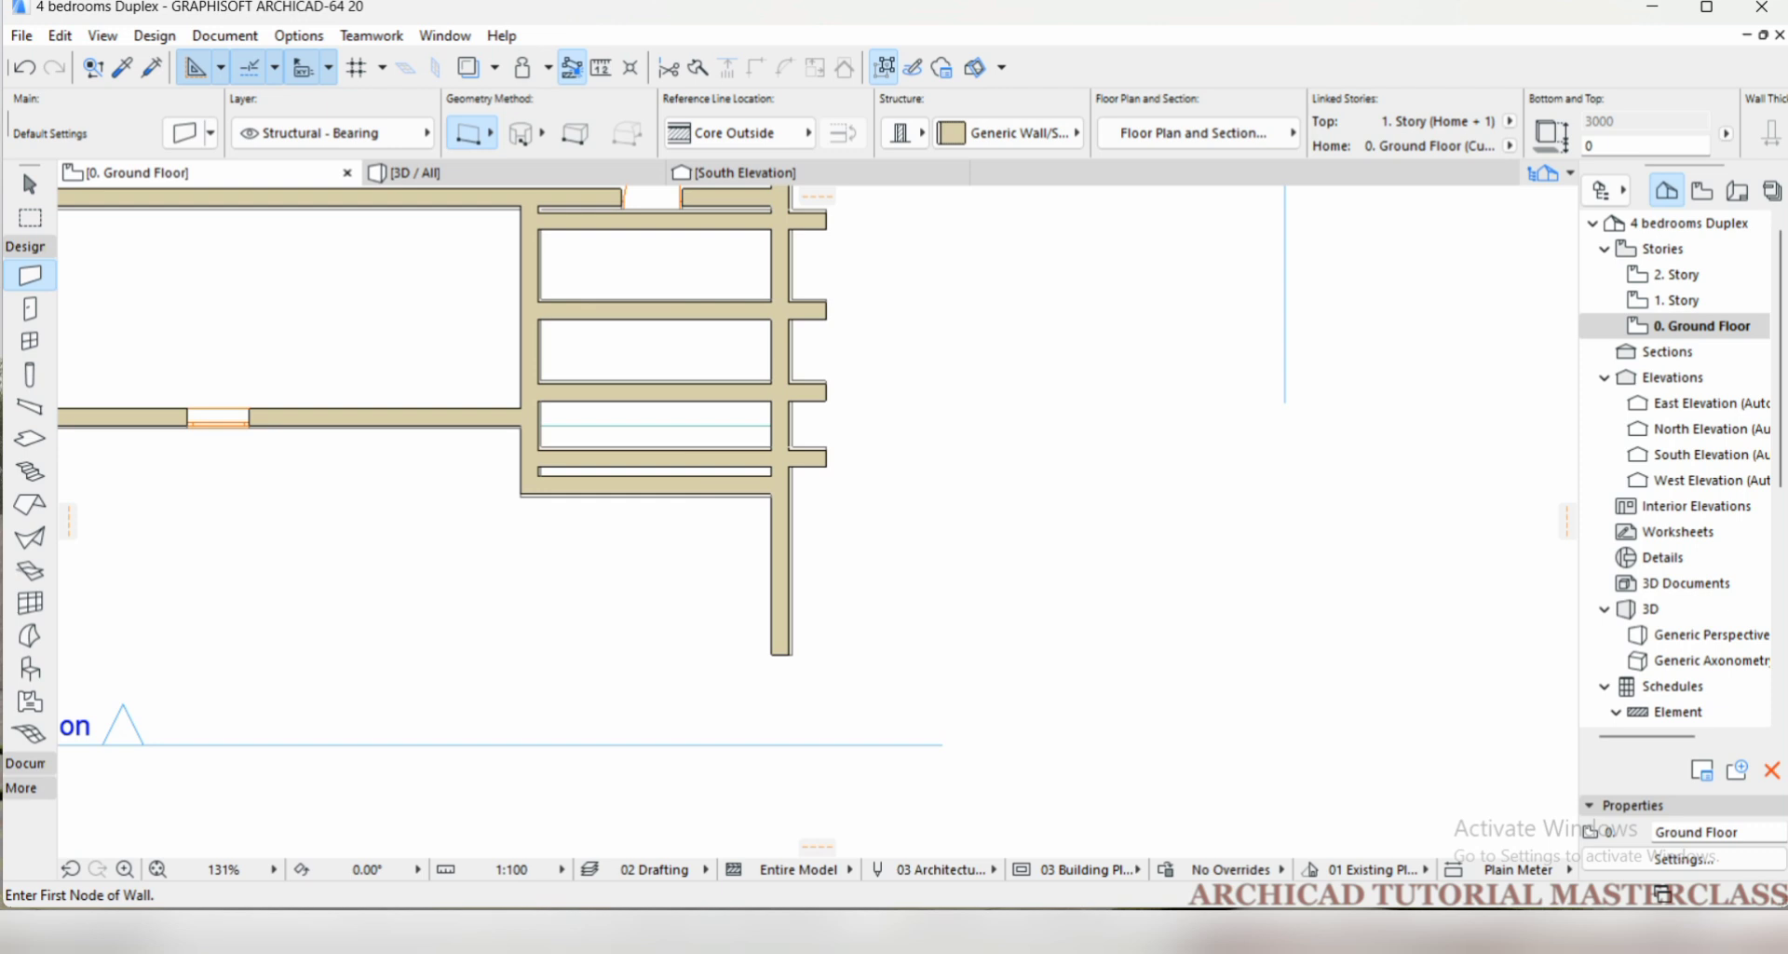
Select all ground-floor walls and the slab by enclosing the whole building plan in a selection rectangle.
scroll(687, 467, down, 5)
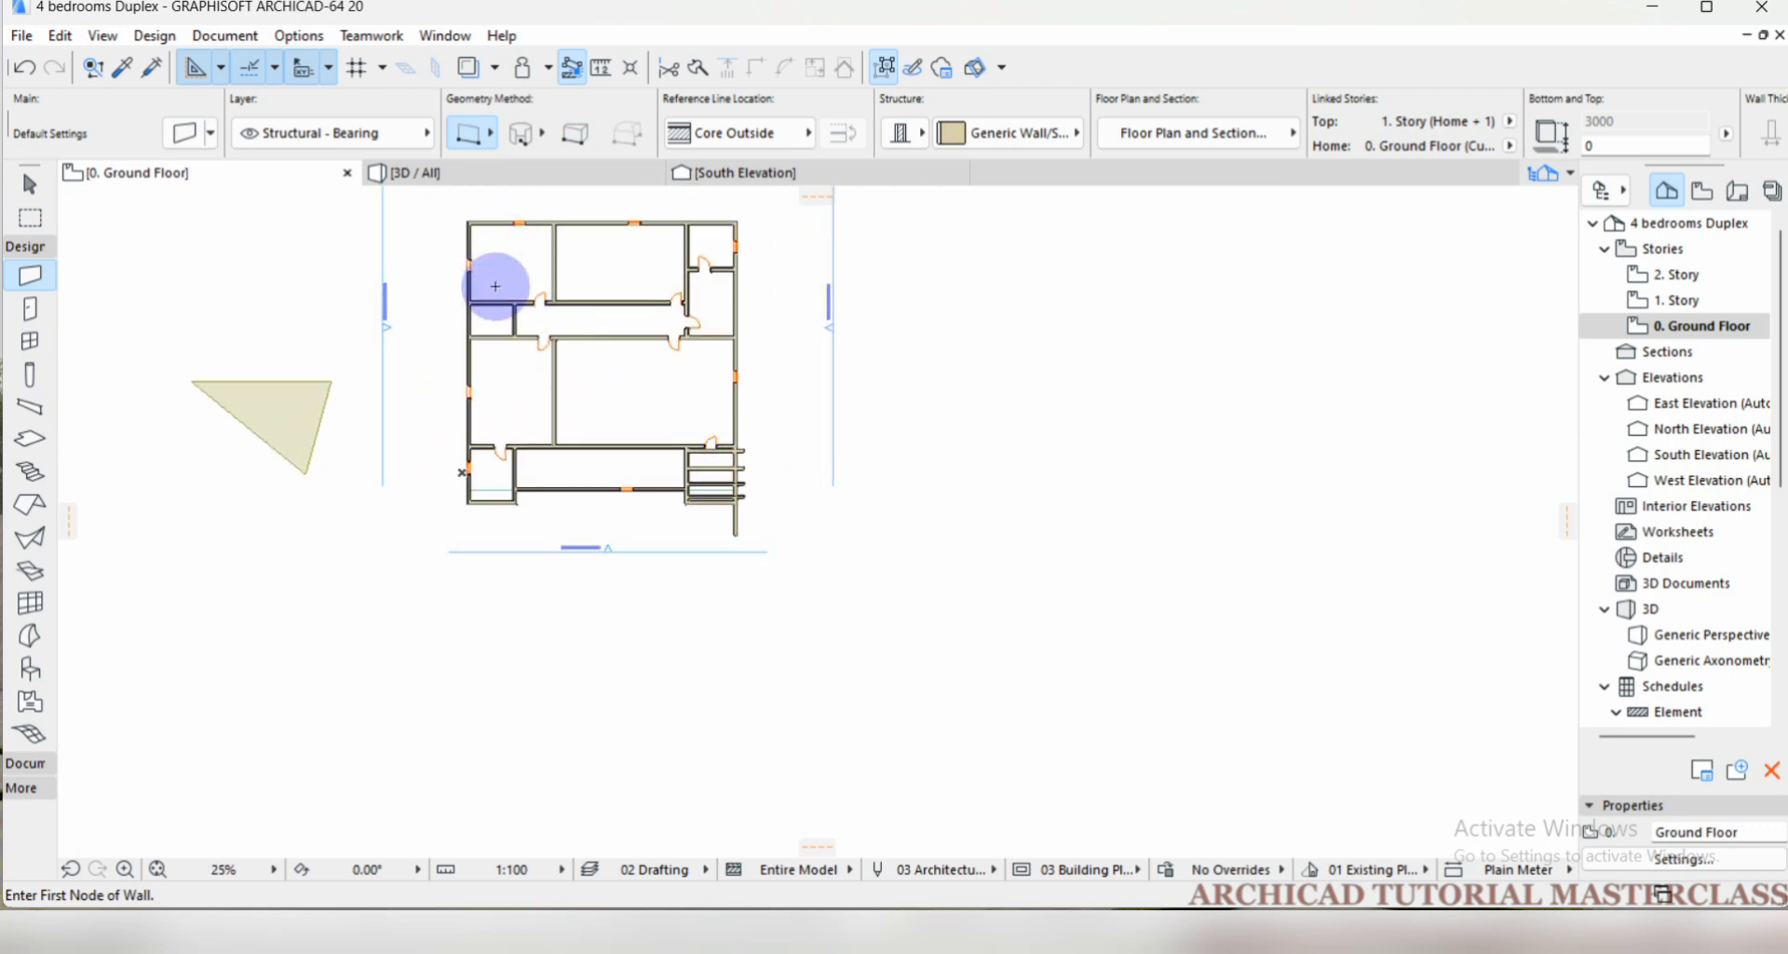
scroll(577, 387, up, 1)
scroll(584, 430, down, 2)
scroll(543, 321, up, 1)
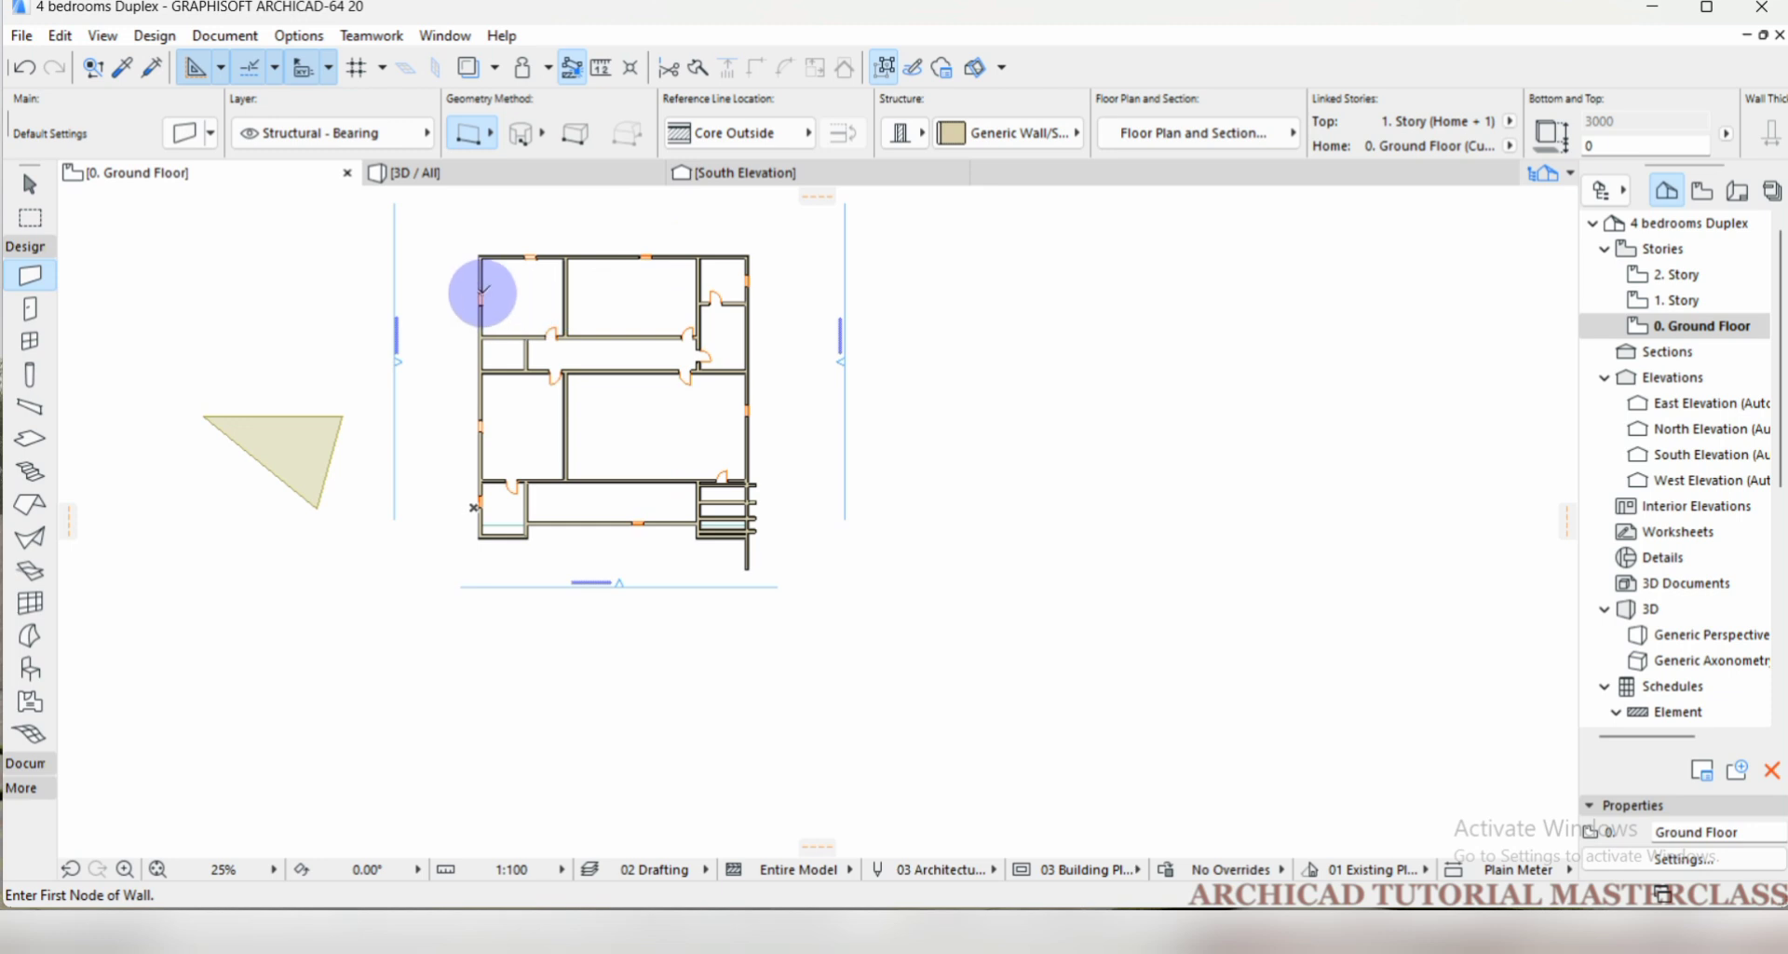
shift+click(478, 294)
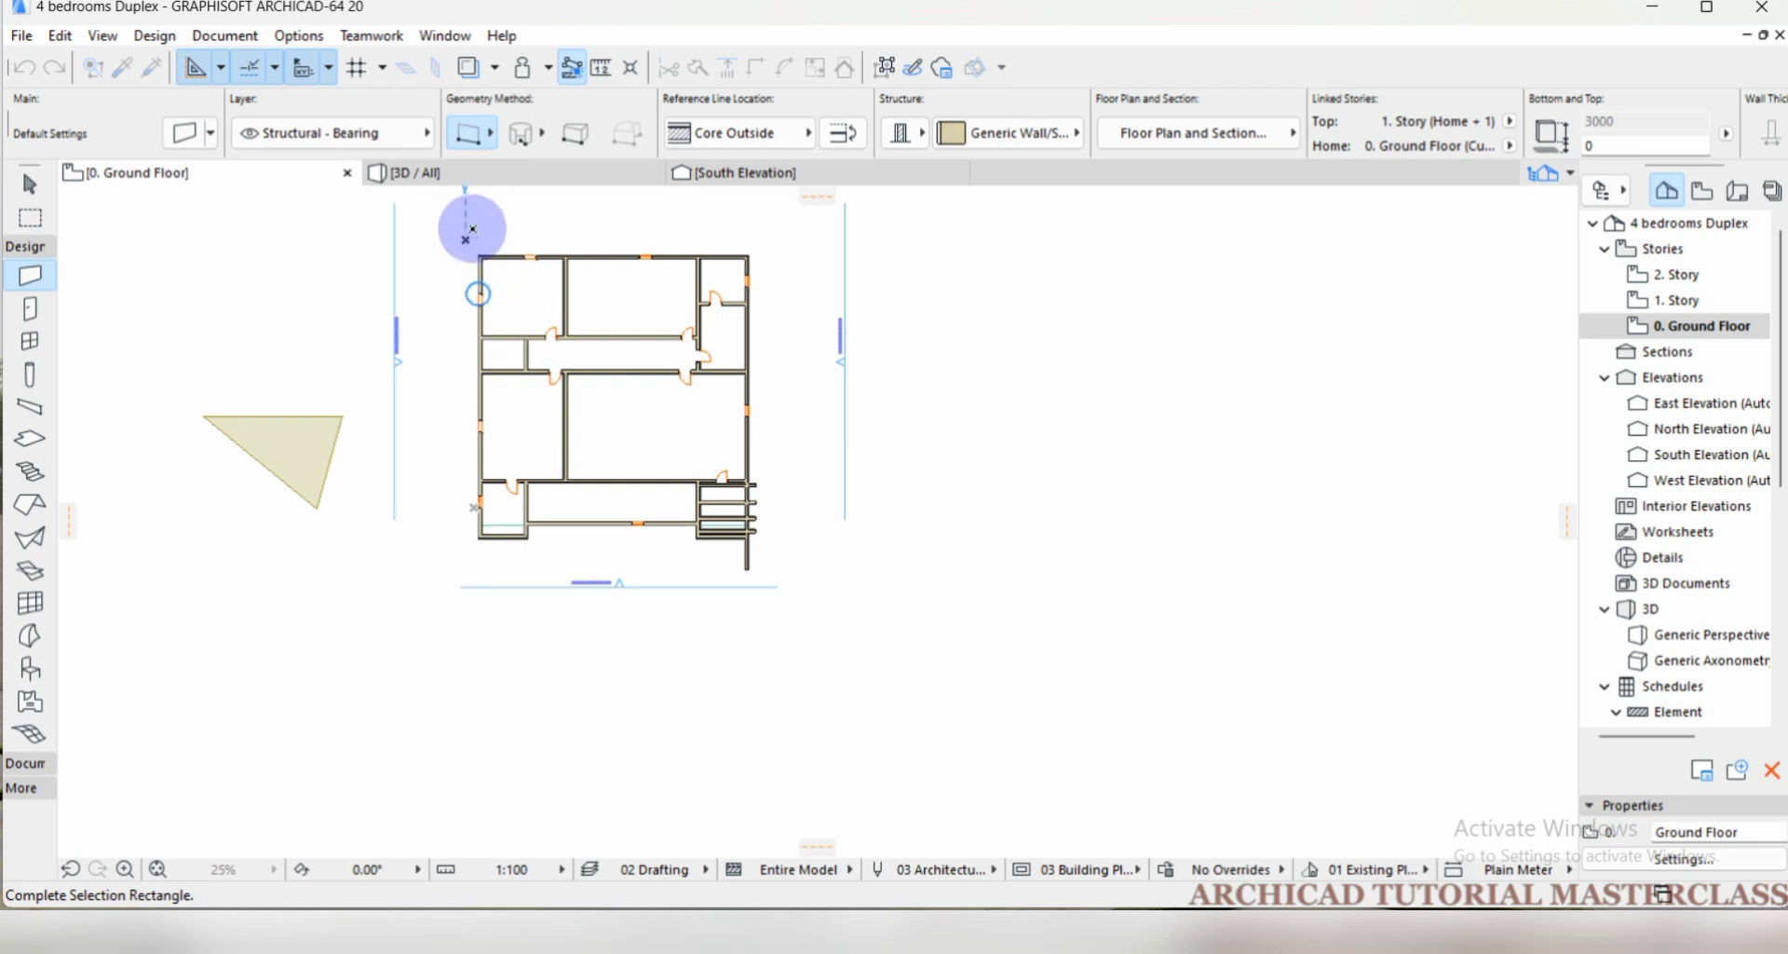
scroll(470, 241, up, 4)
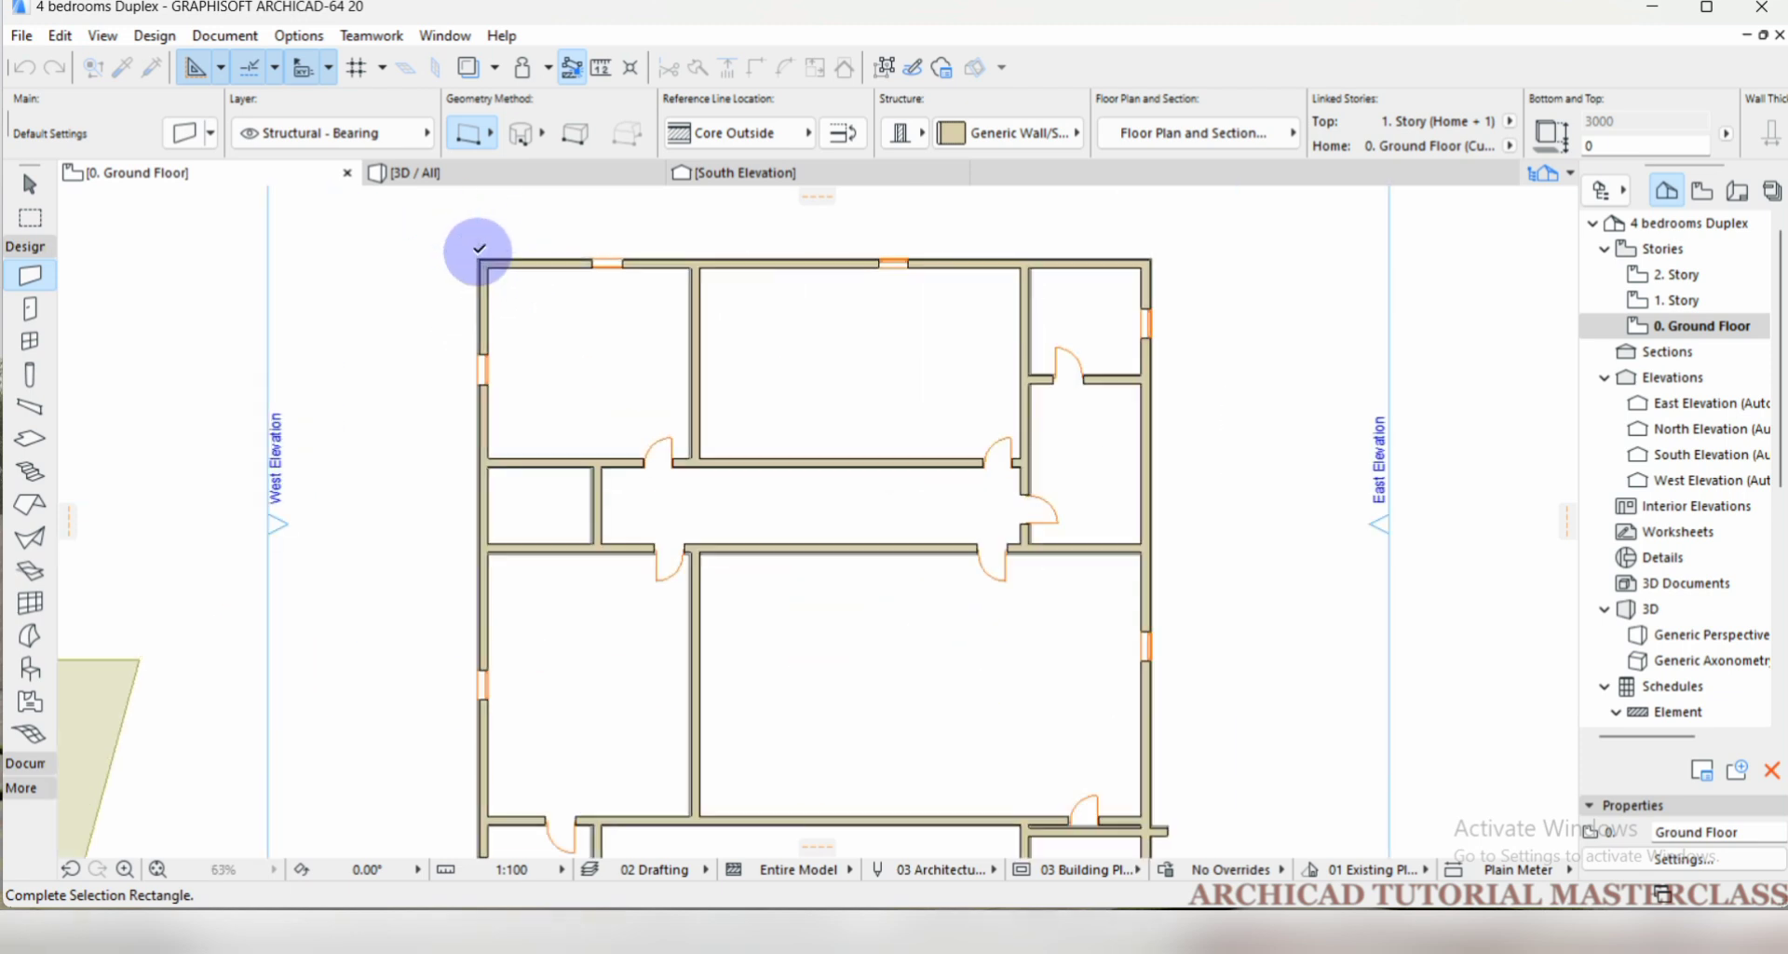
scroll(460, 239, down, 4)
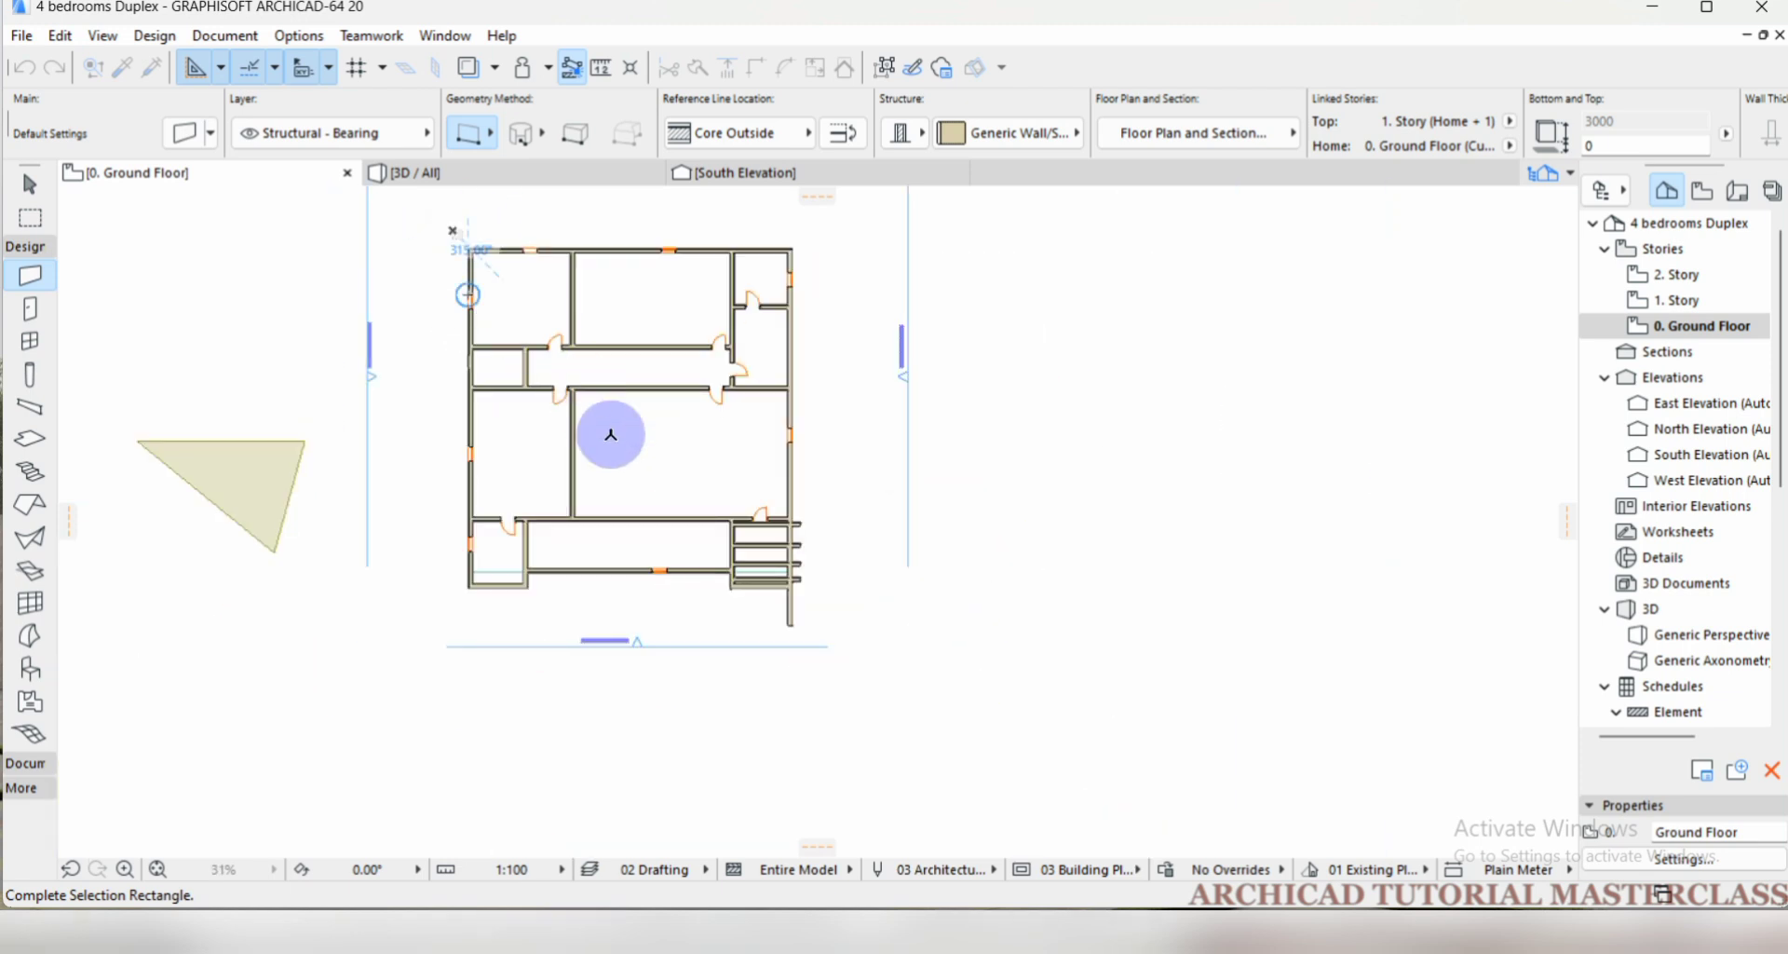
click(820, 635)
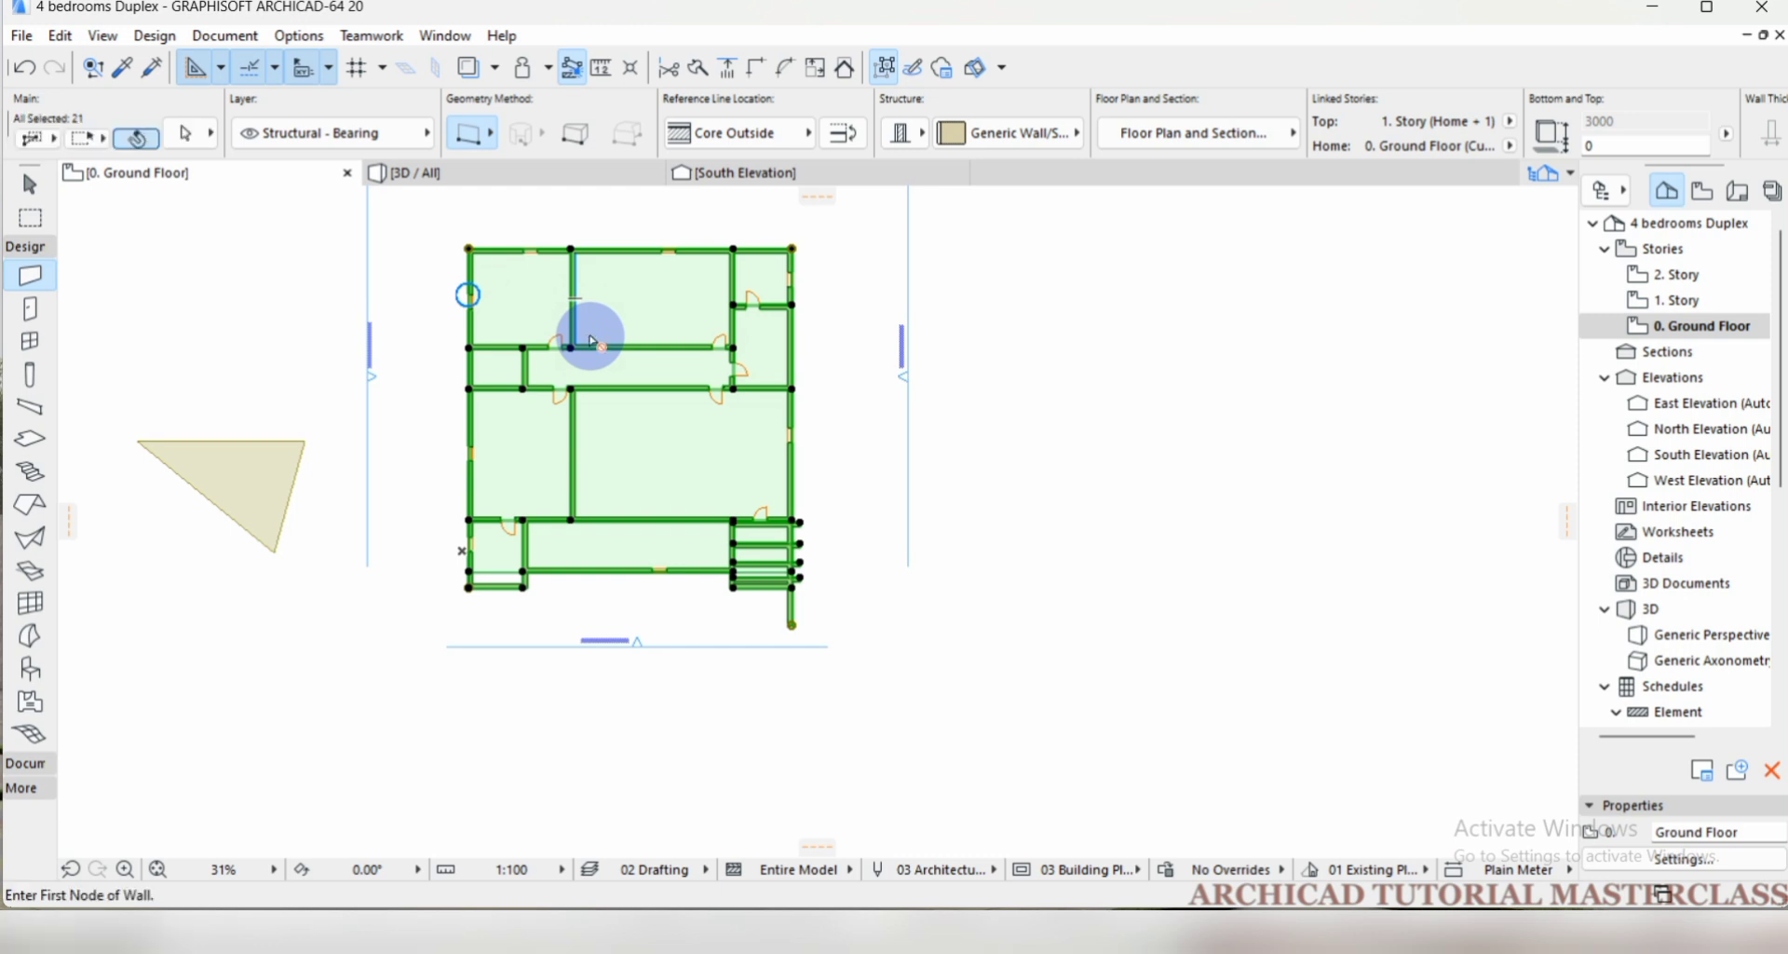
Mirror a copy of the selected plan about the east exterior wall, from its north corner to its south end, and undo the copy.
key(ctrl+shift+m)
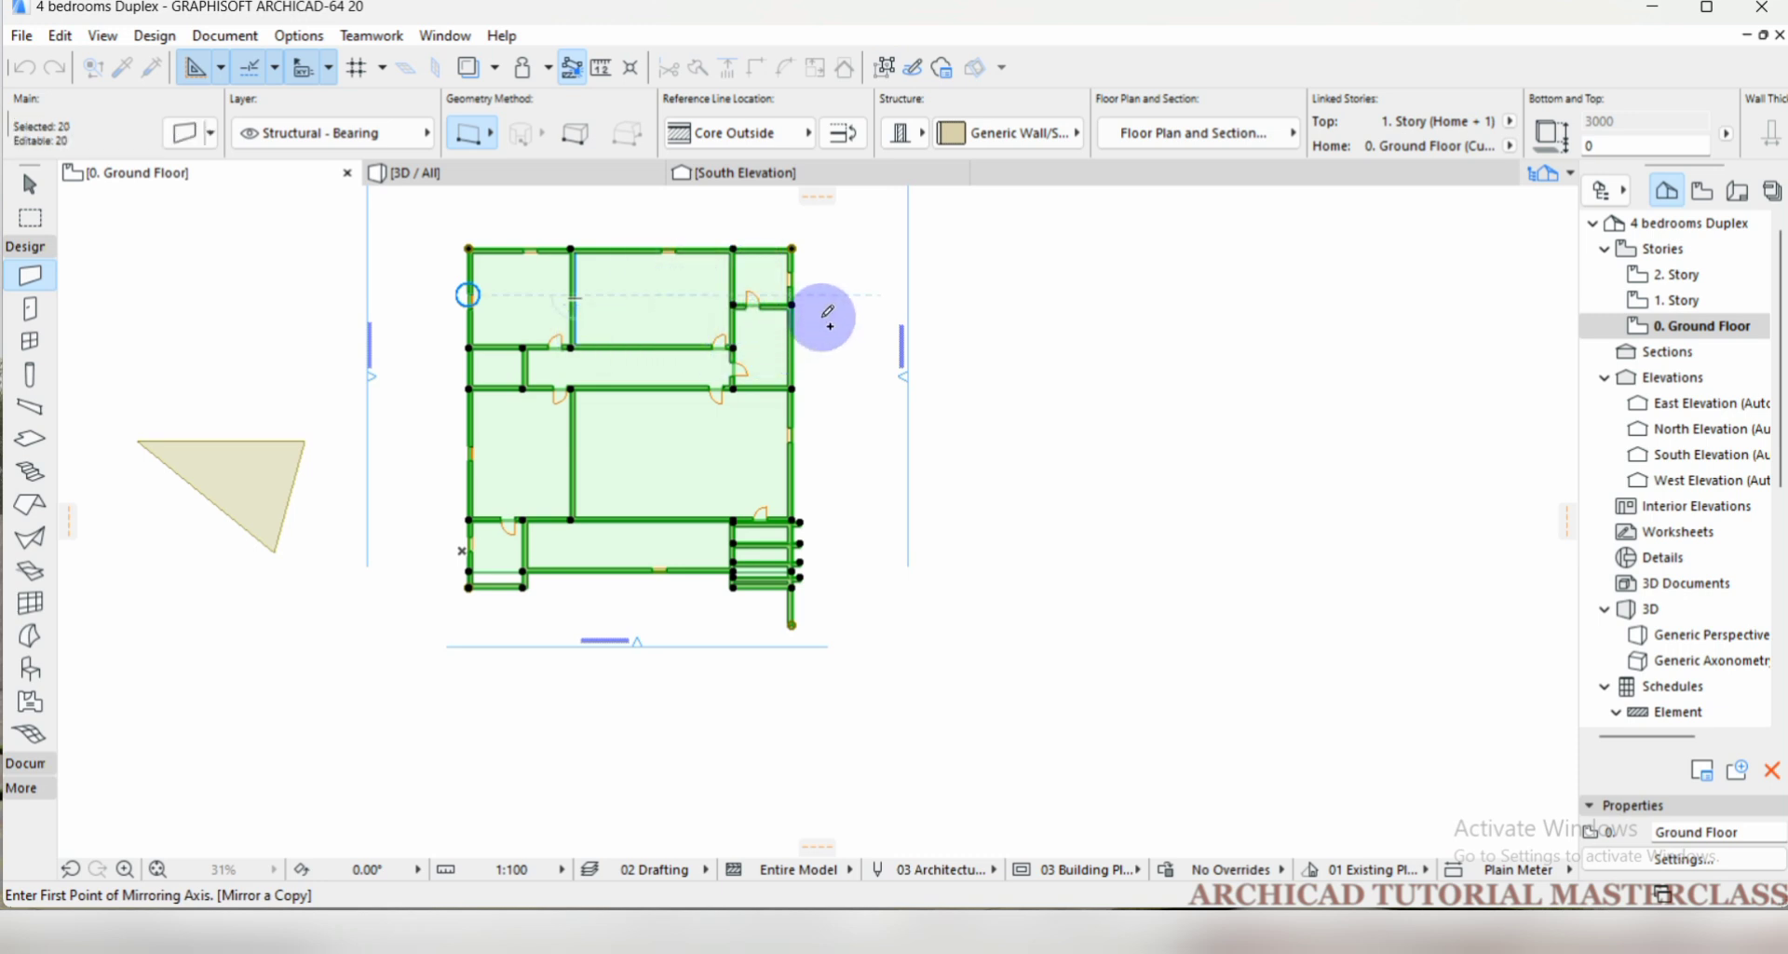
click(794, 249)
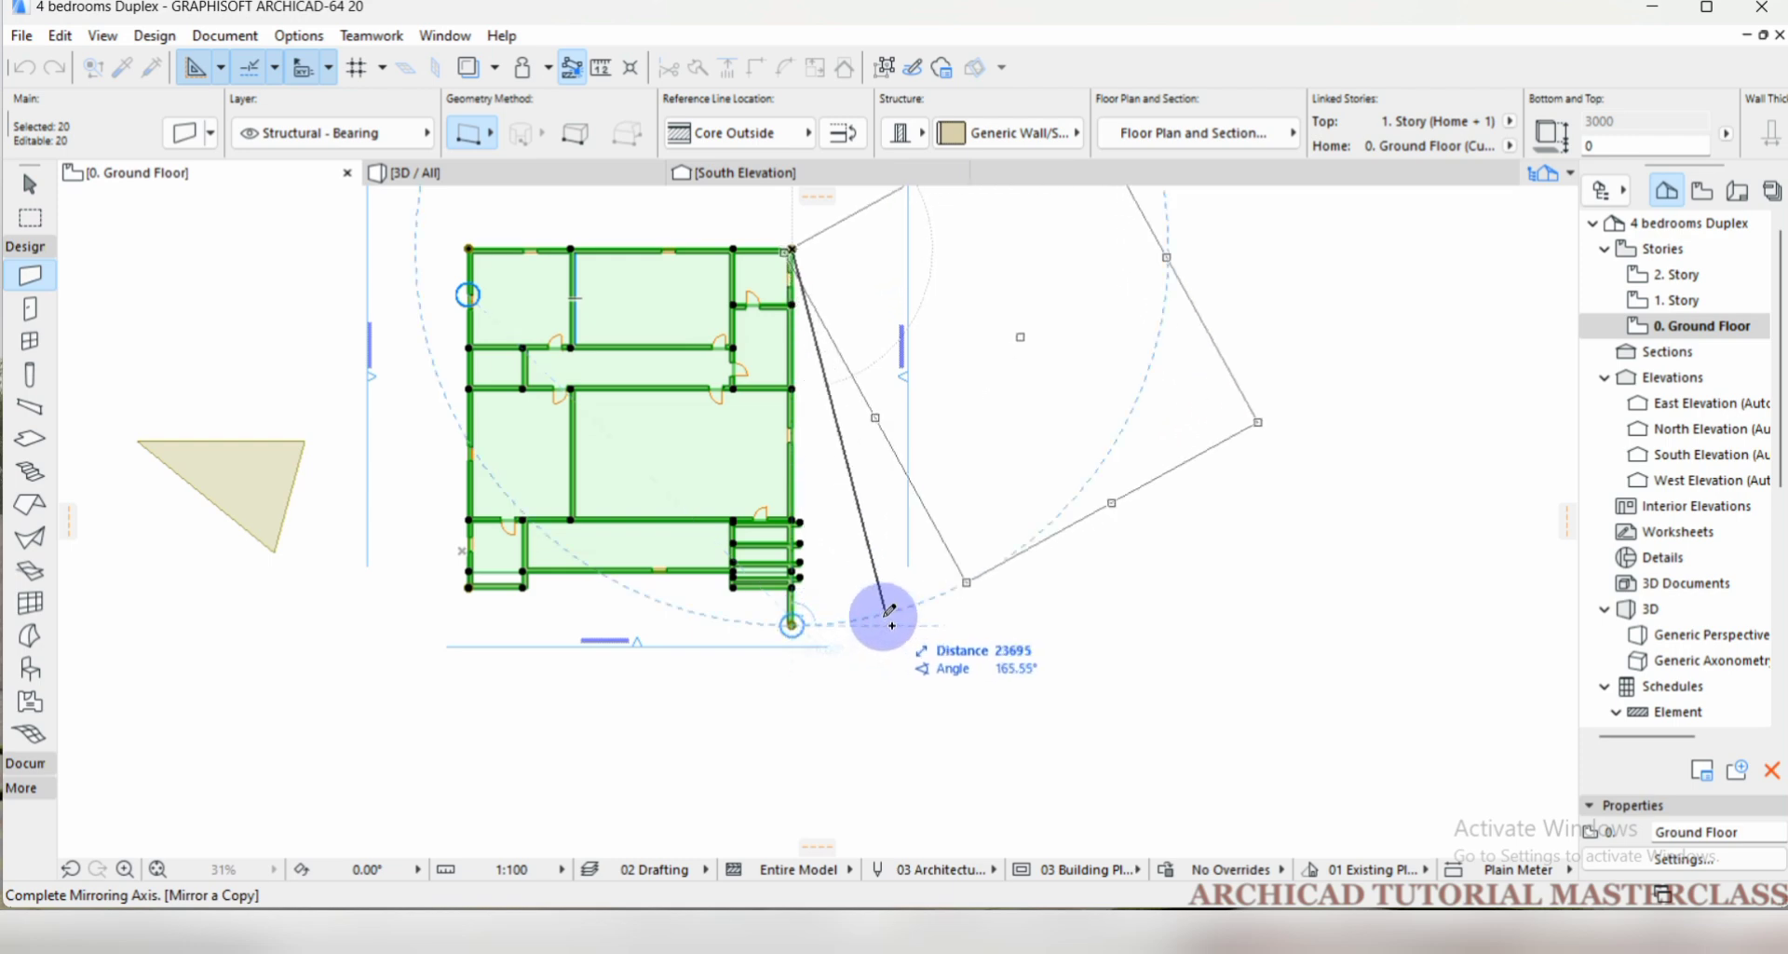
click(795, 626)
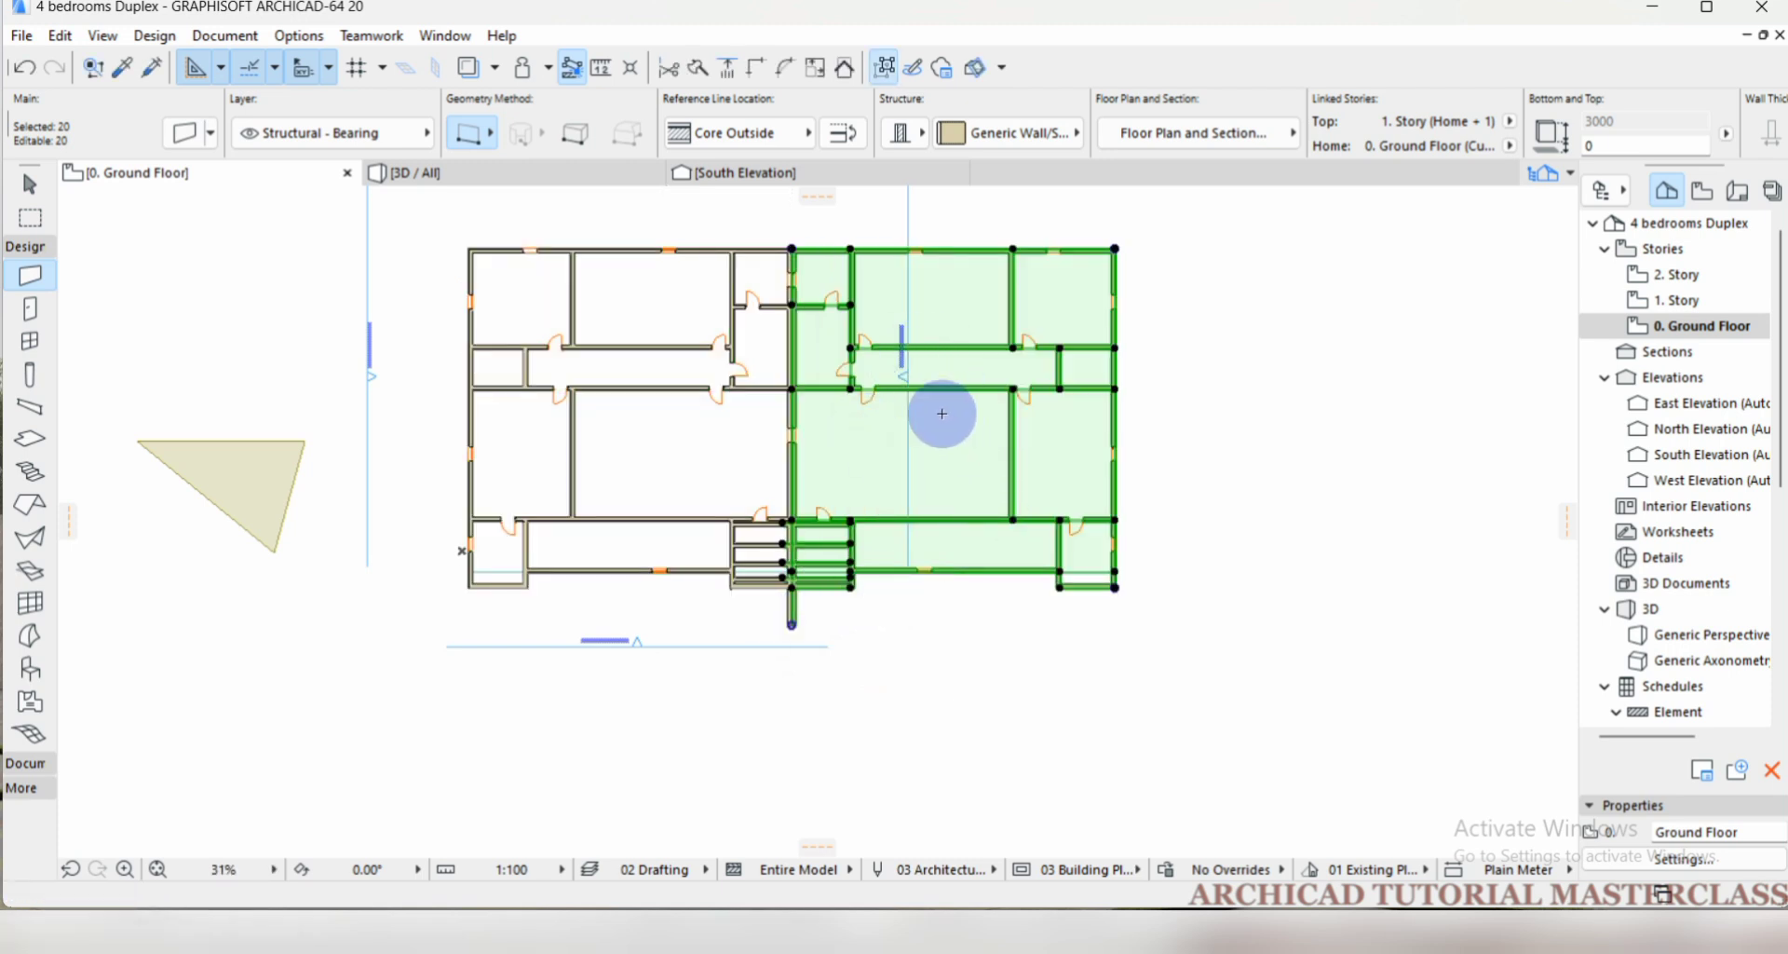
key(ctrl+z)
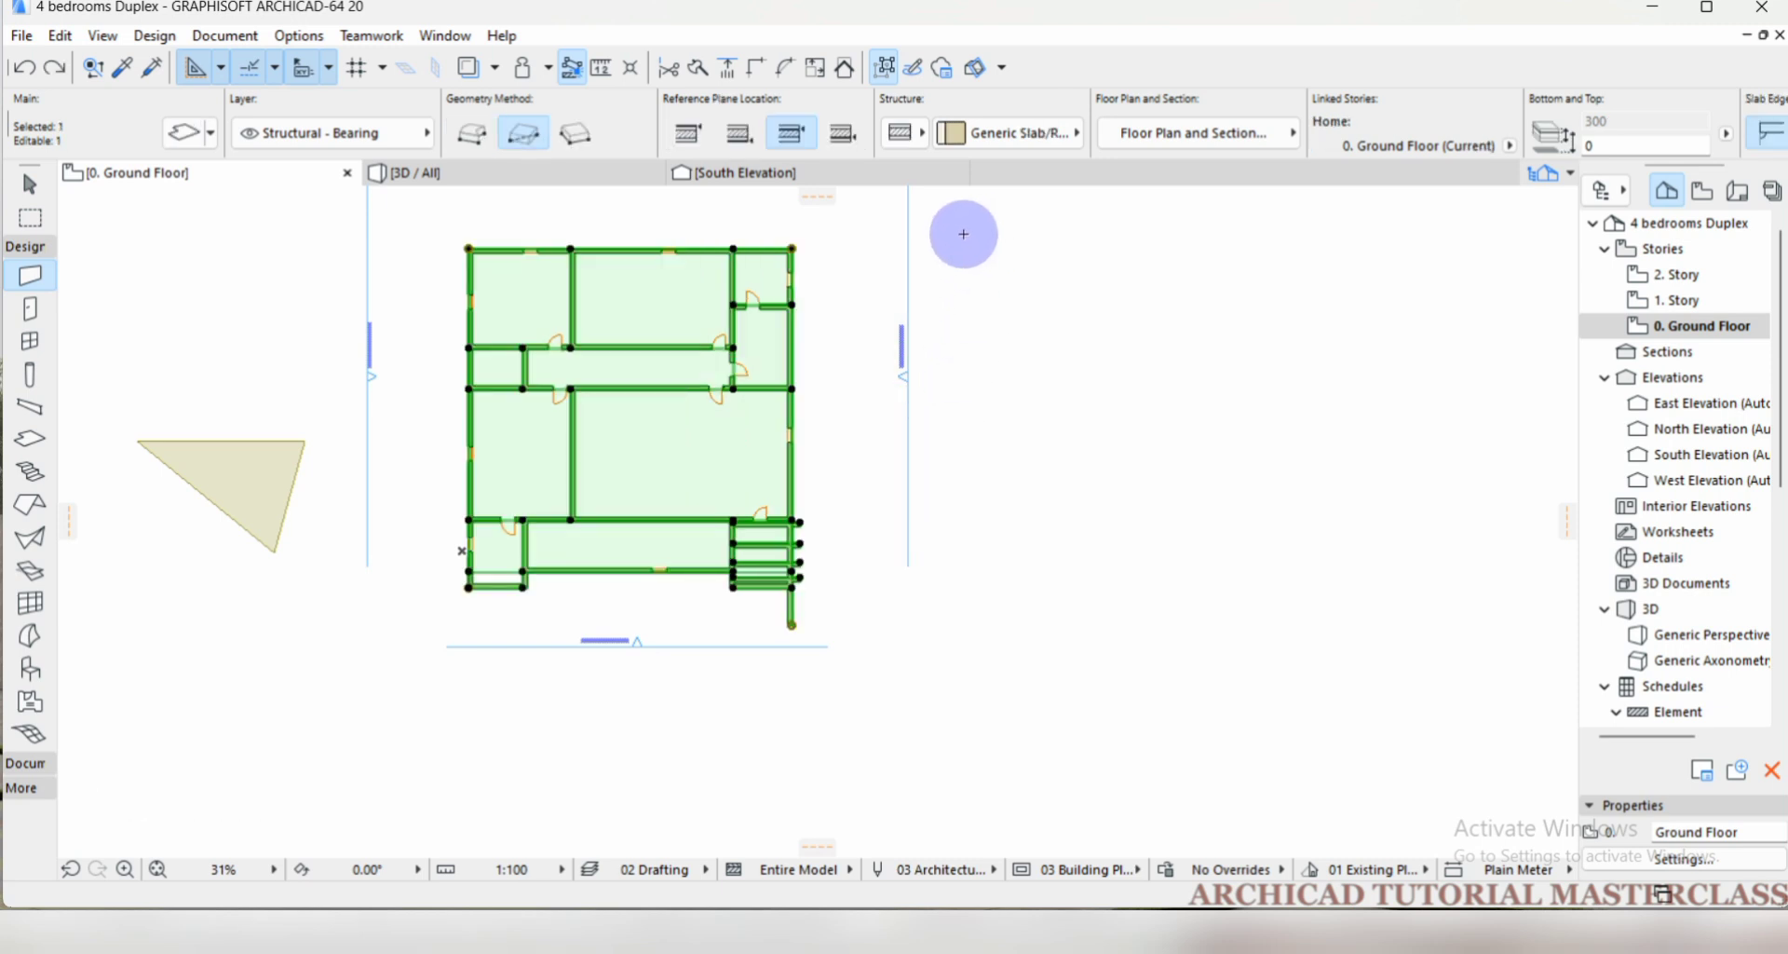
Mirror the selected plan itself, without a copy, about the east exterior wall's line, and undo the mirroring.
key(ctrl+m)
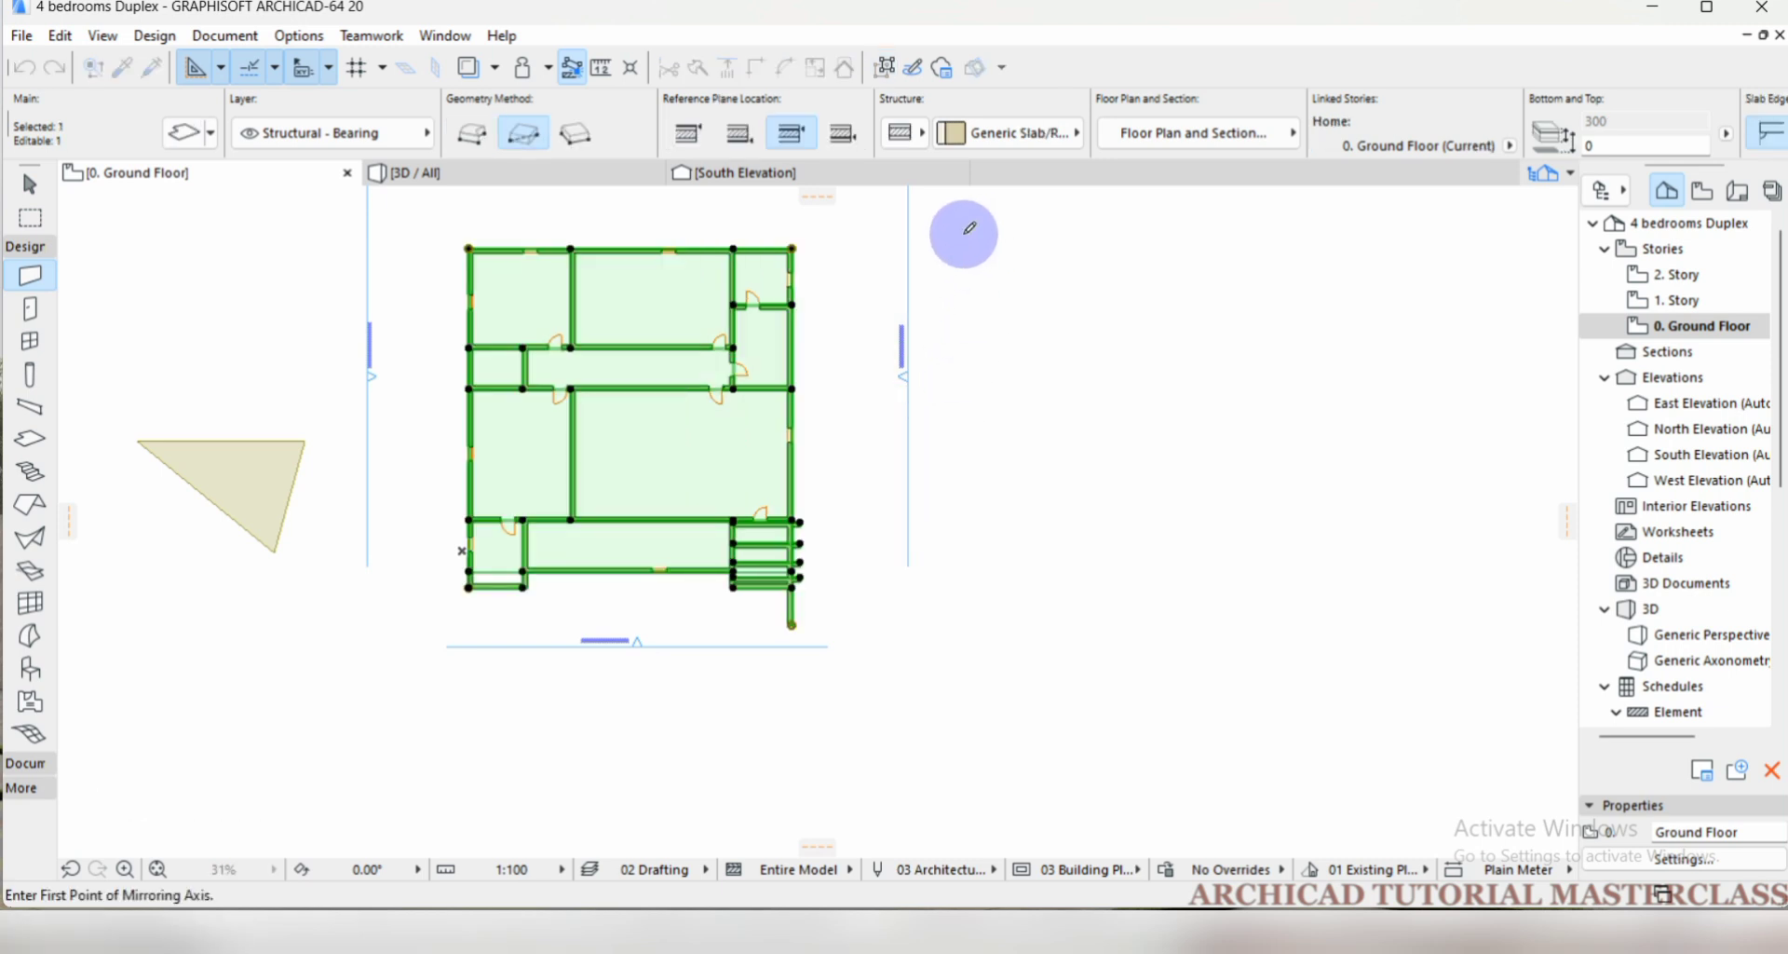
click(792, 248)
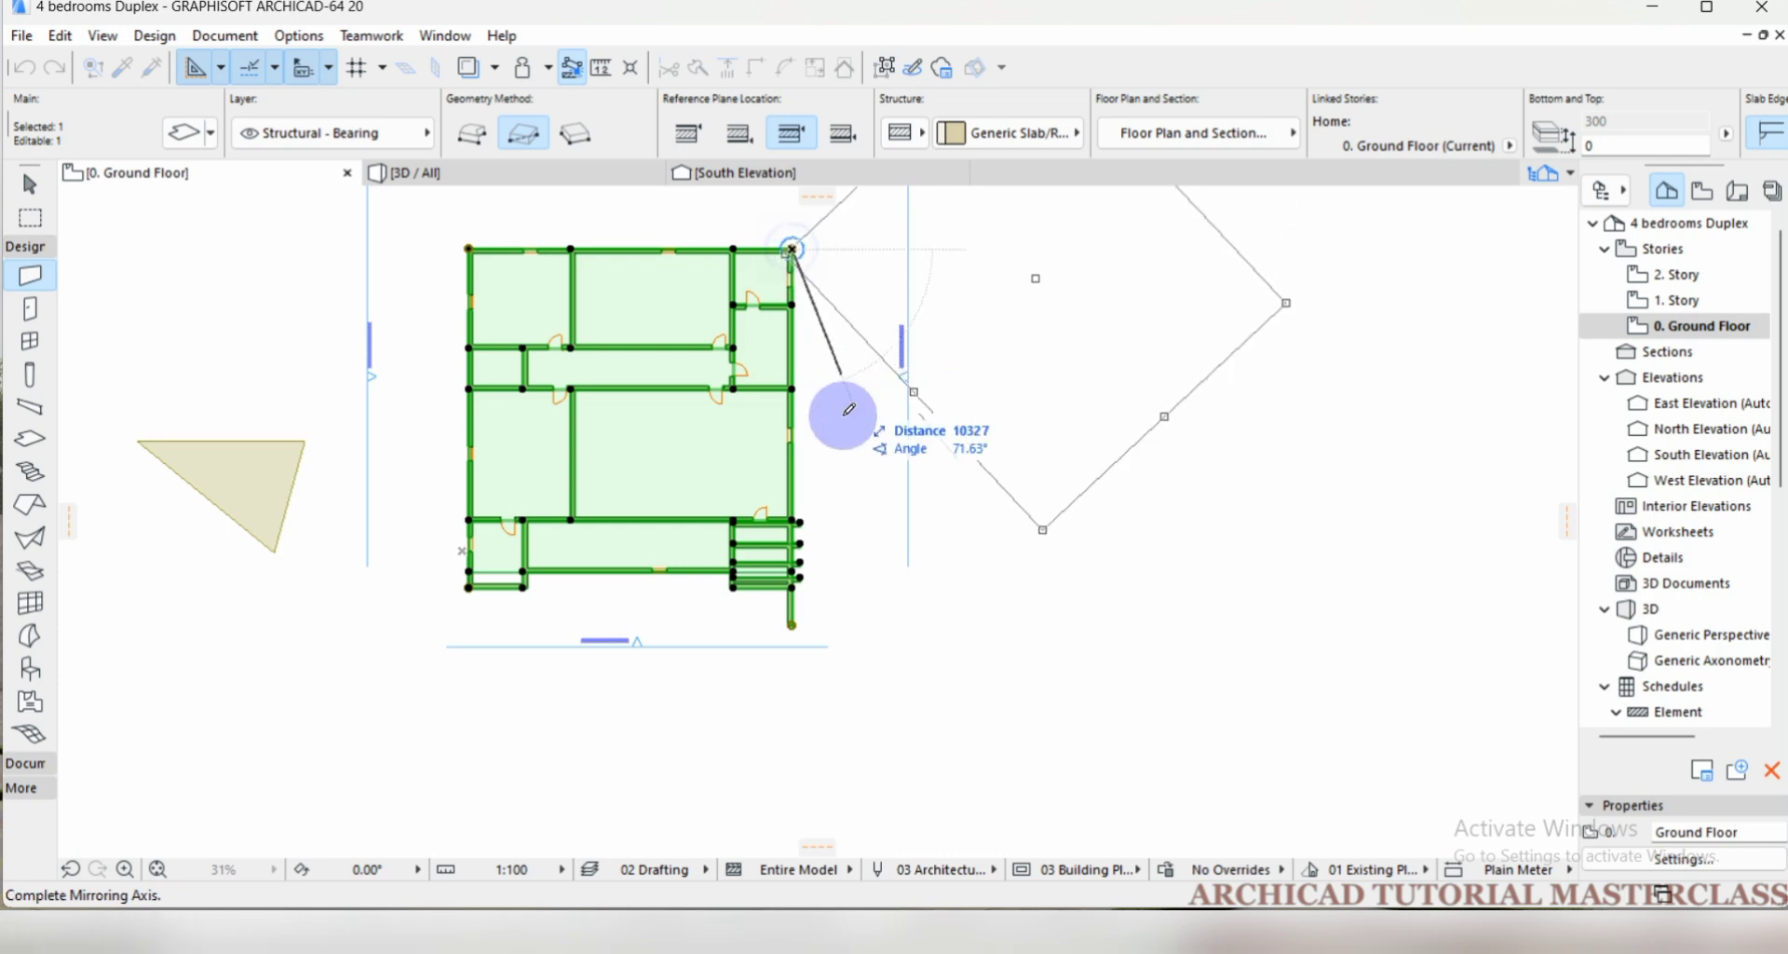
click(793, 622)
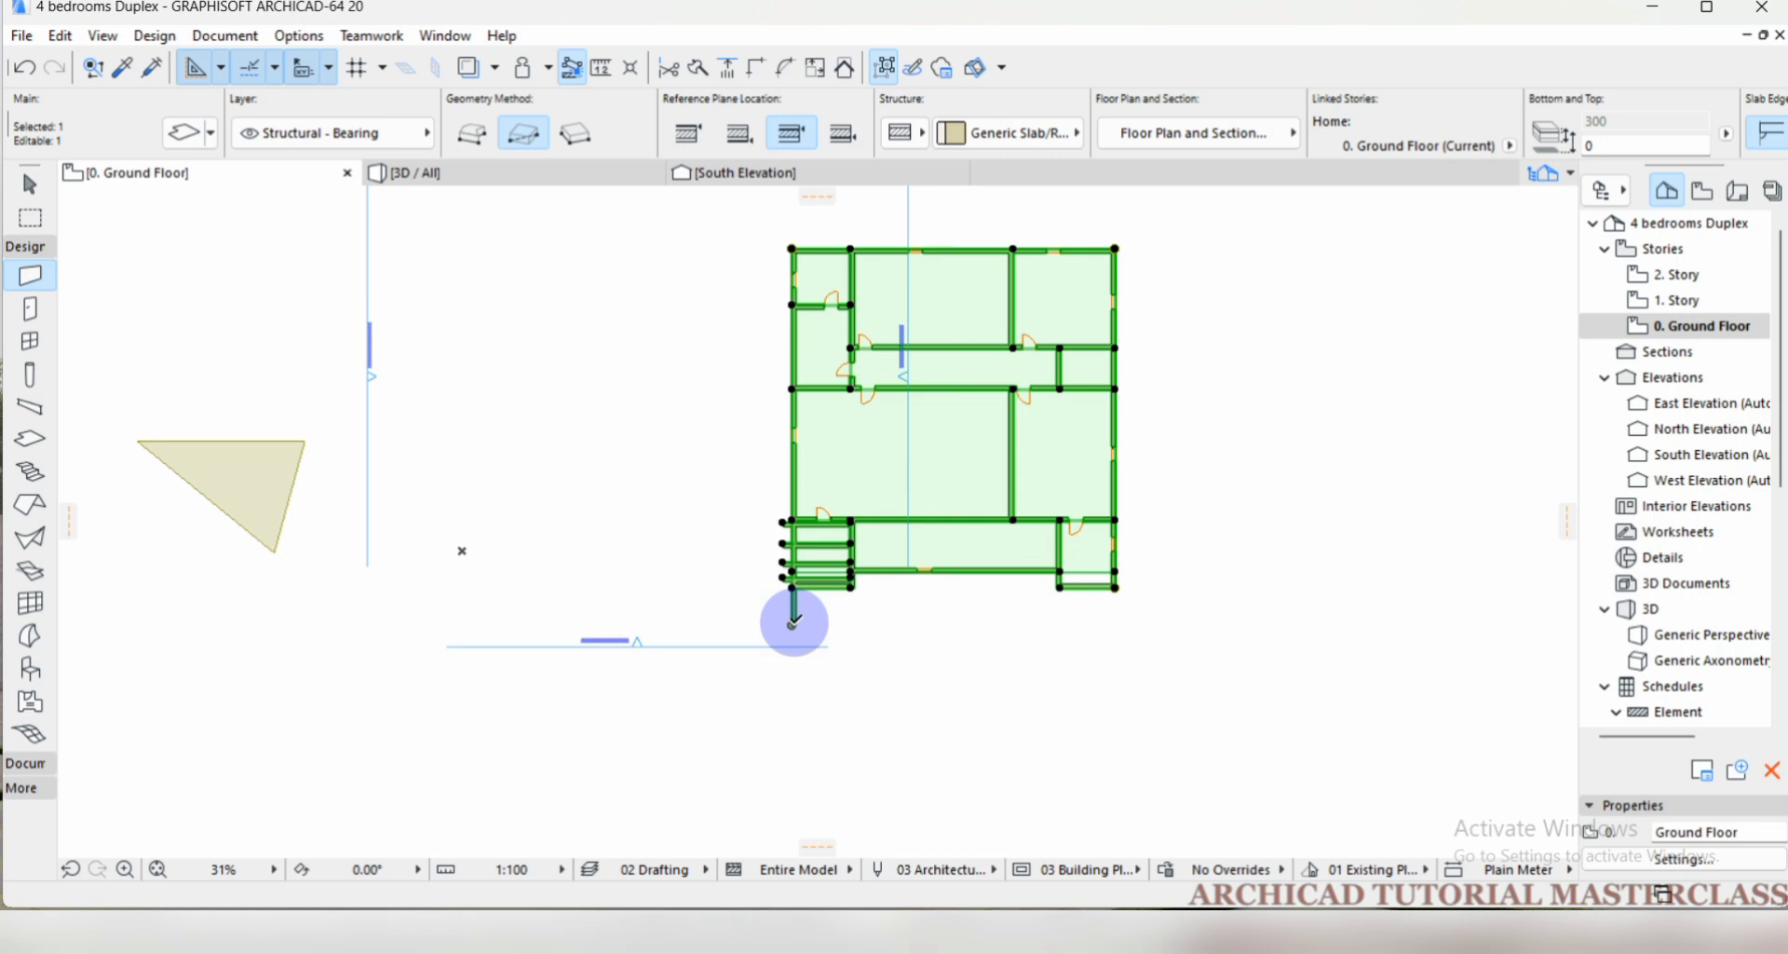
key(ctrl+z)
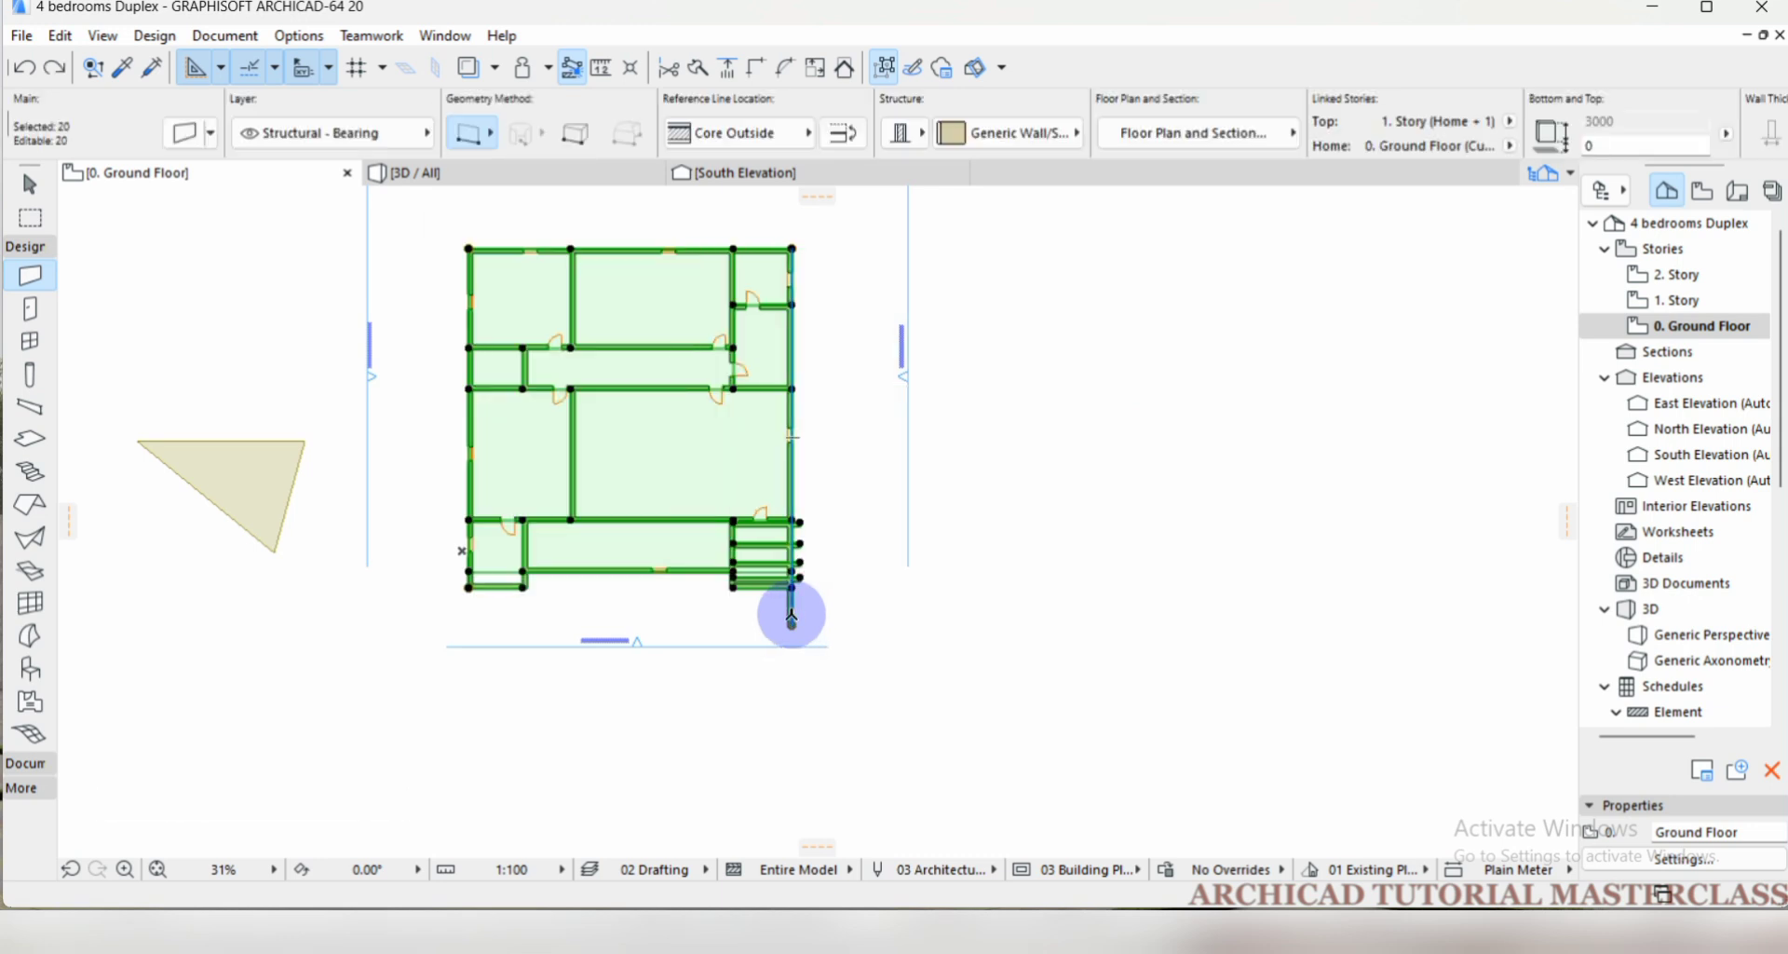
Mirror a copy of the selected plan about the east exterior wall's line, and clear the selection.
key(ctrl+m)
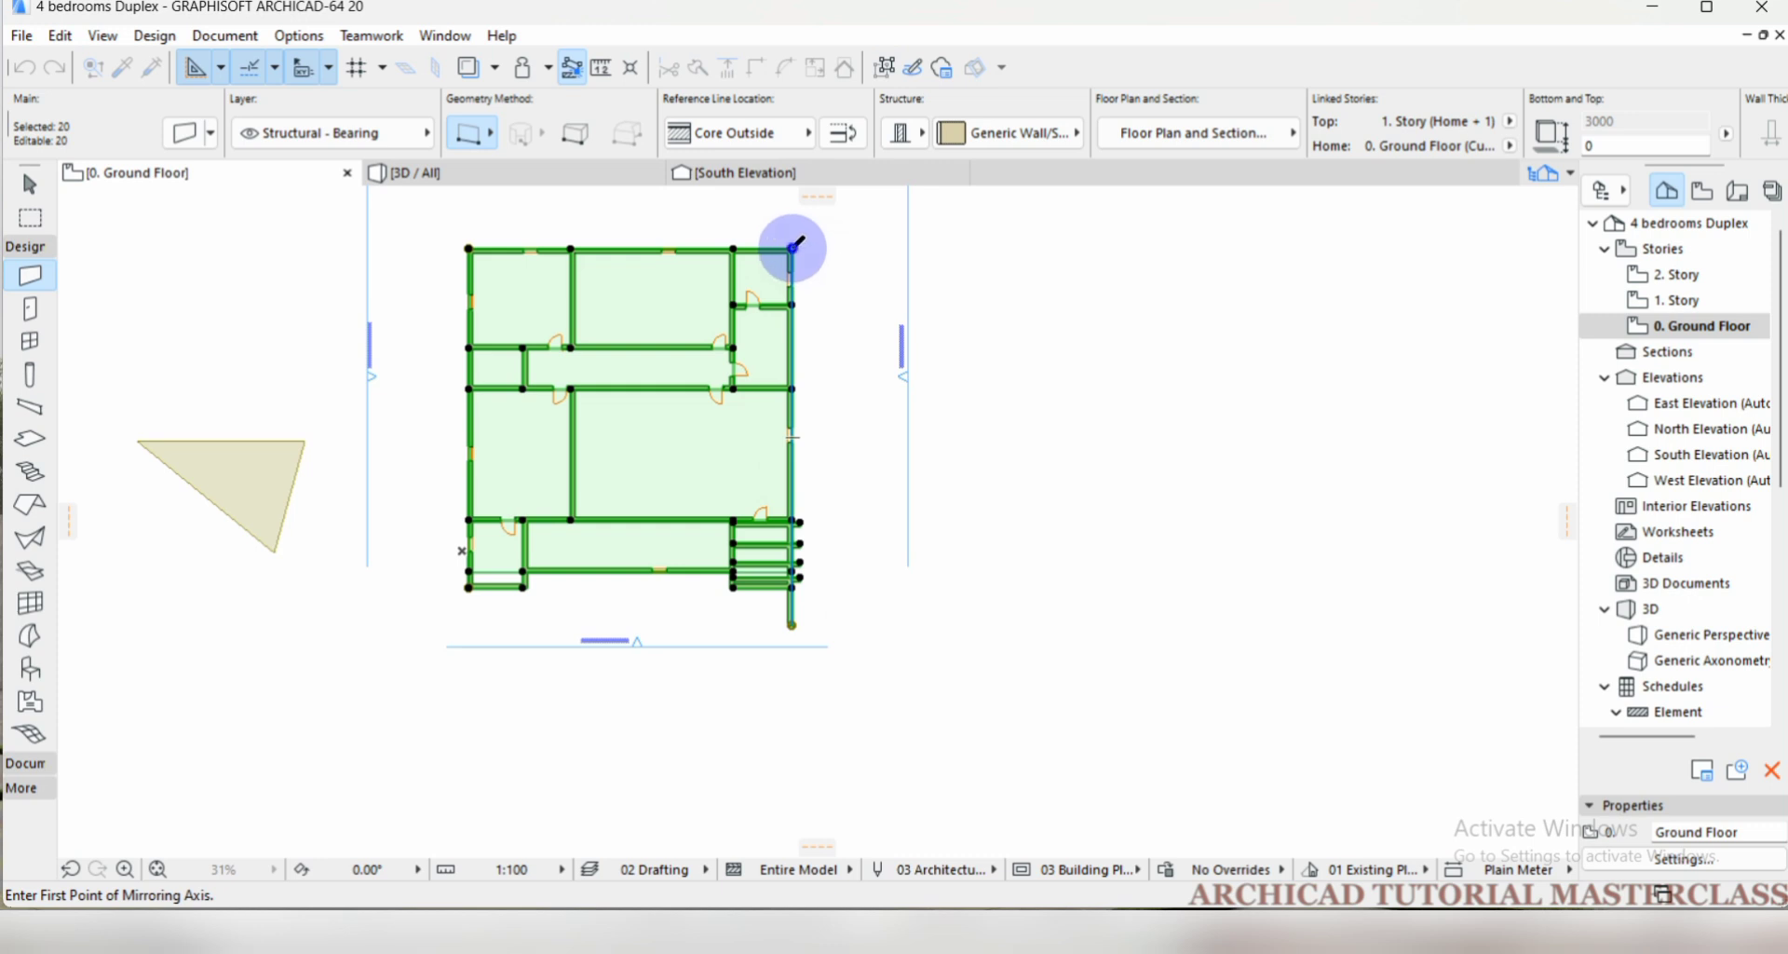
click(793, 250)
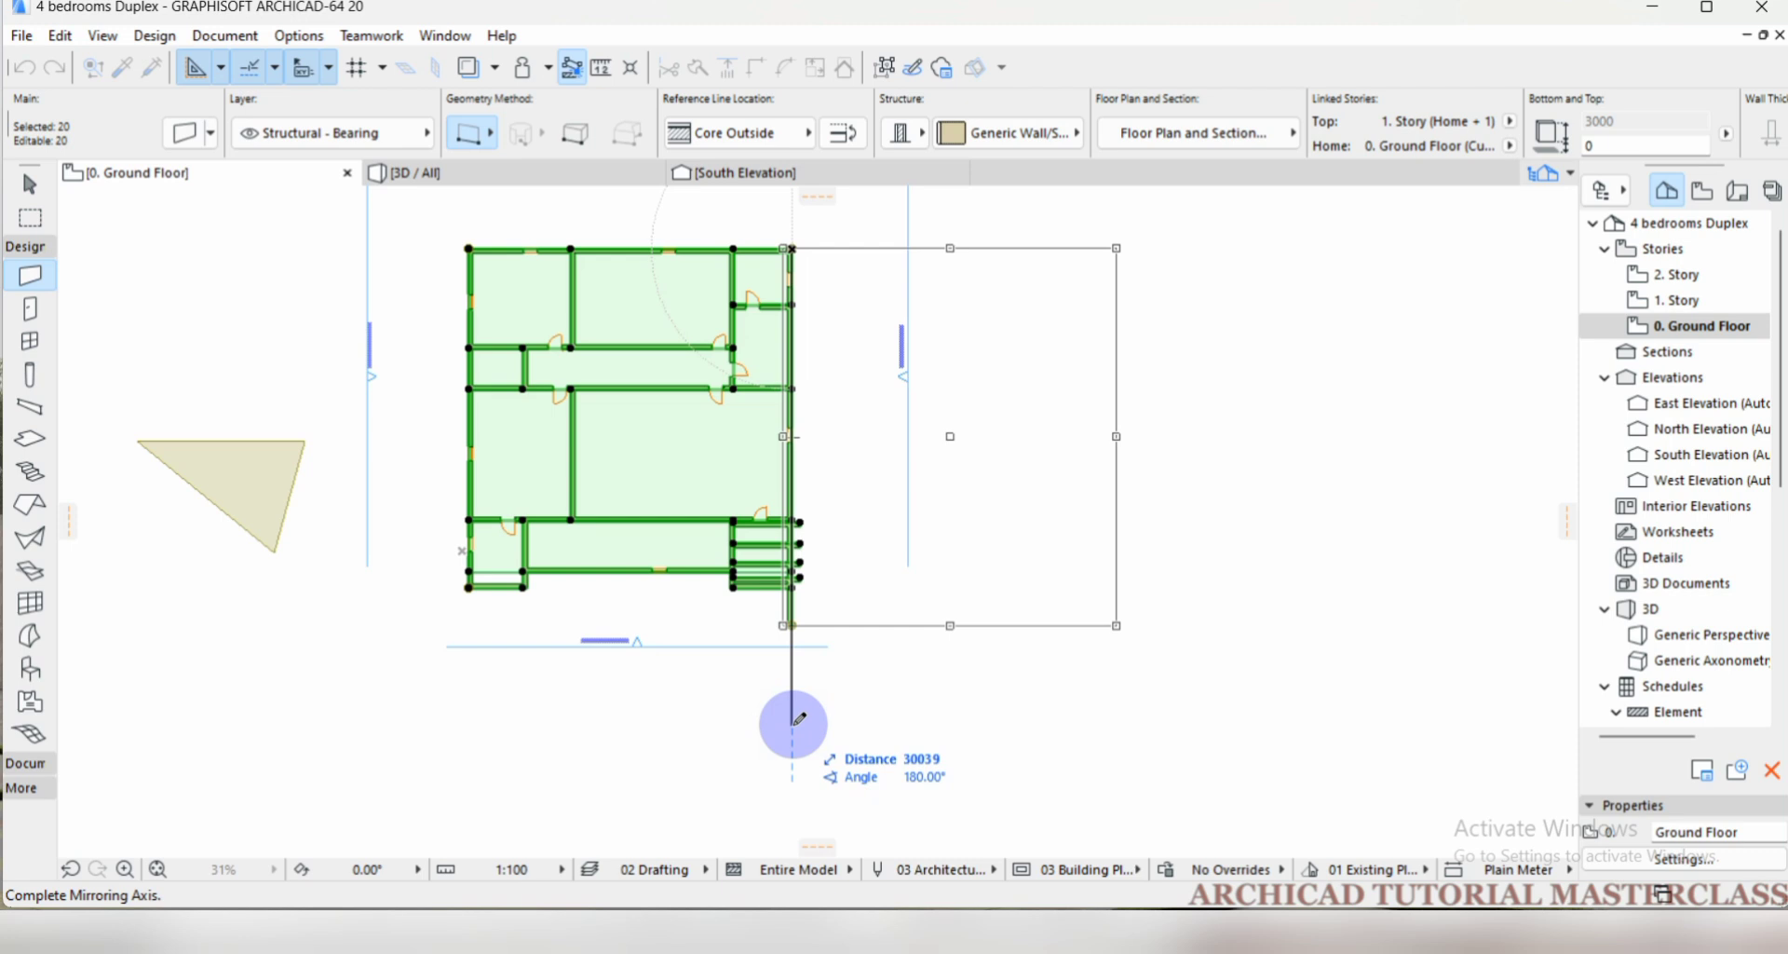
key(ctrl)
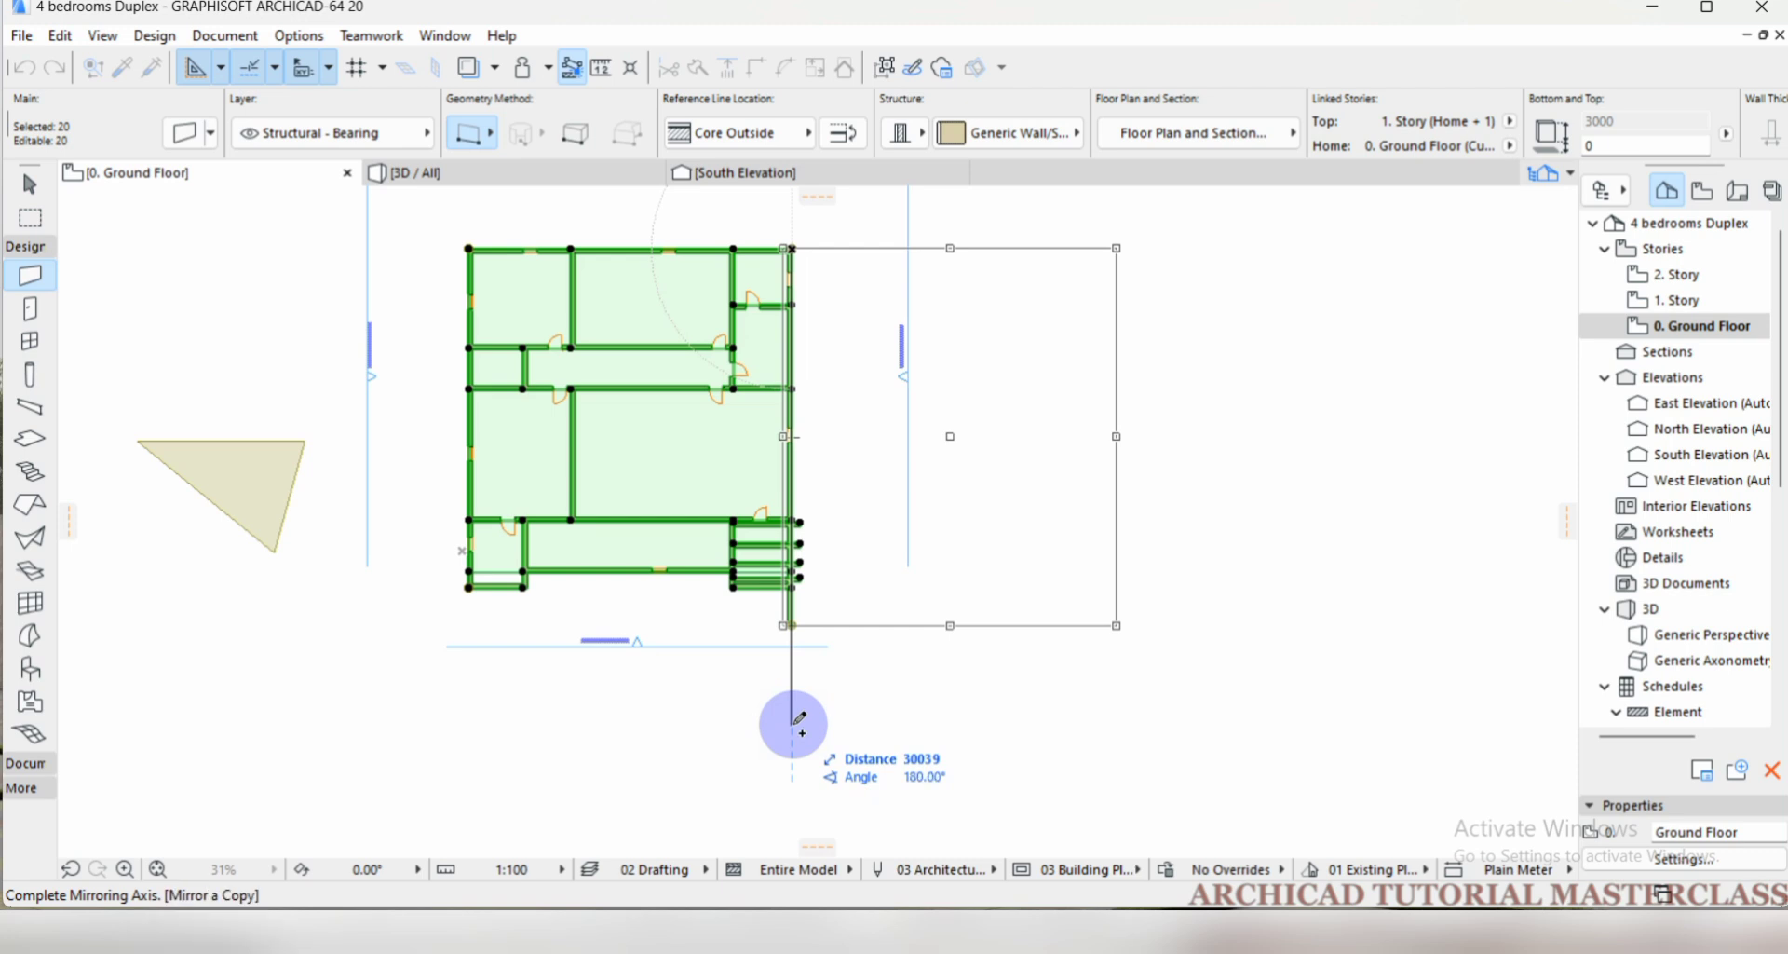
click(792, 726)
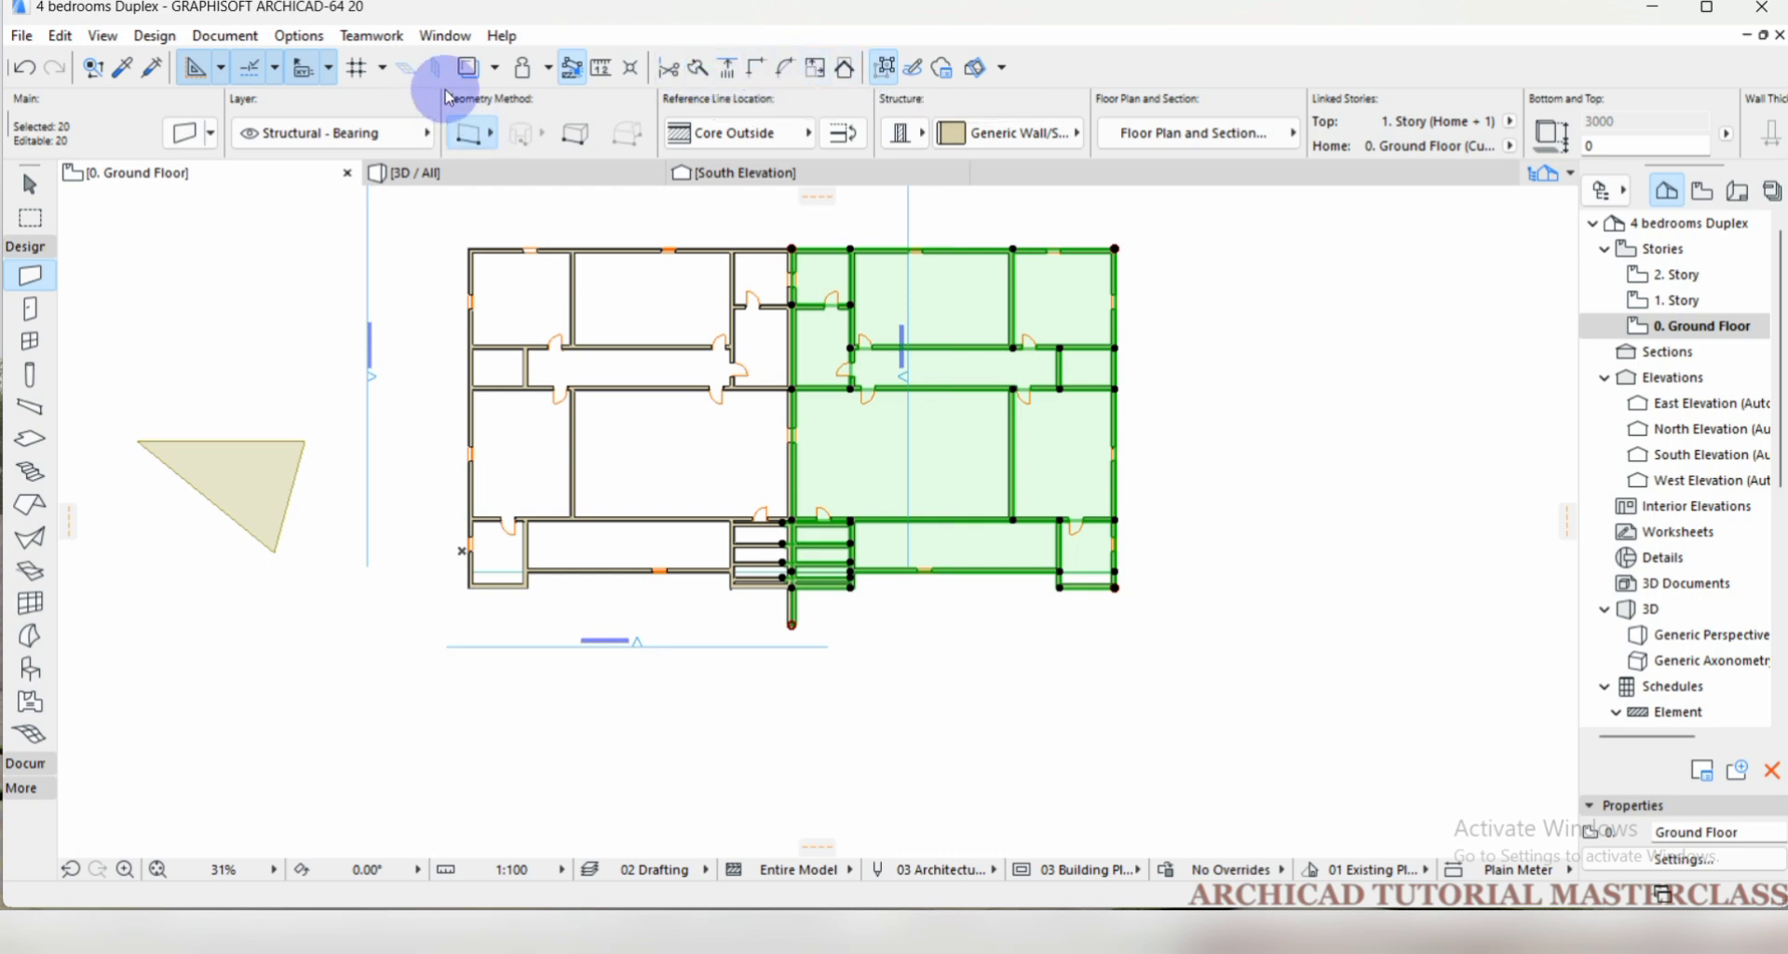
key(Escape)
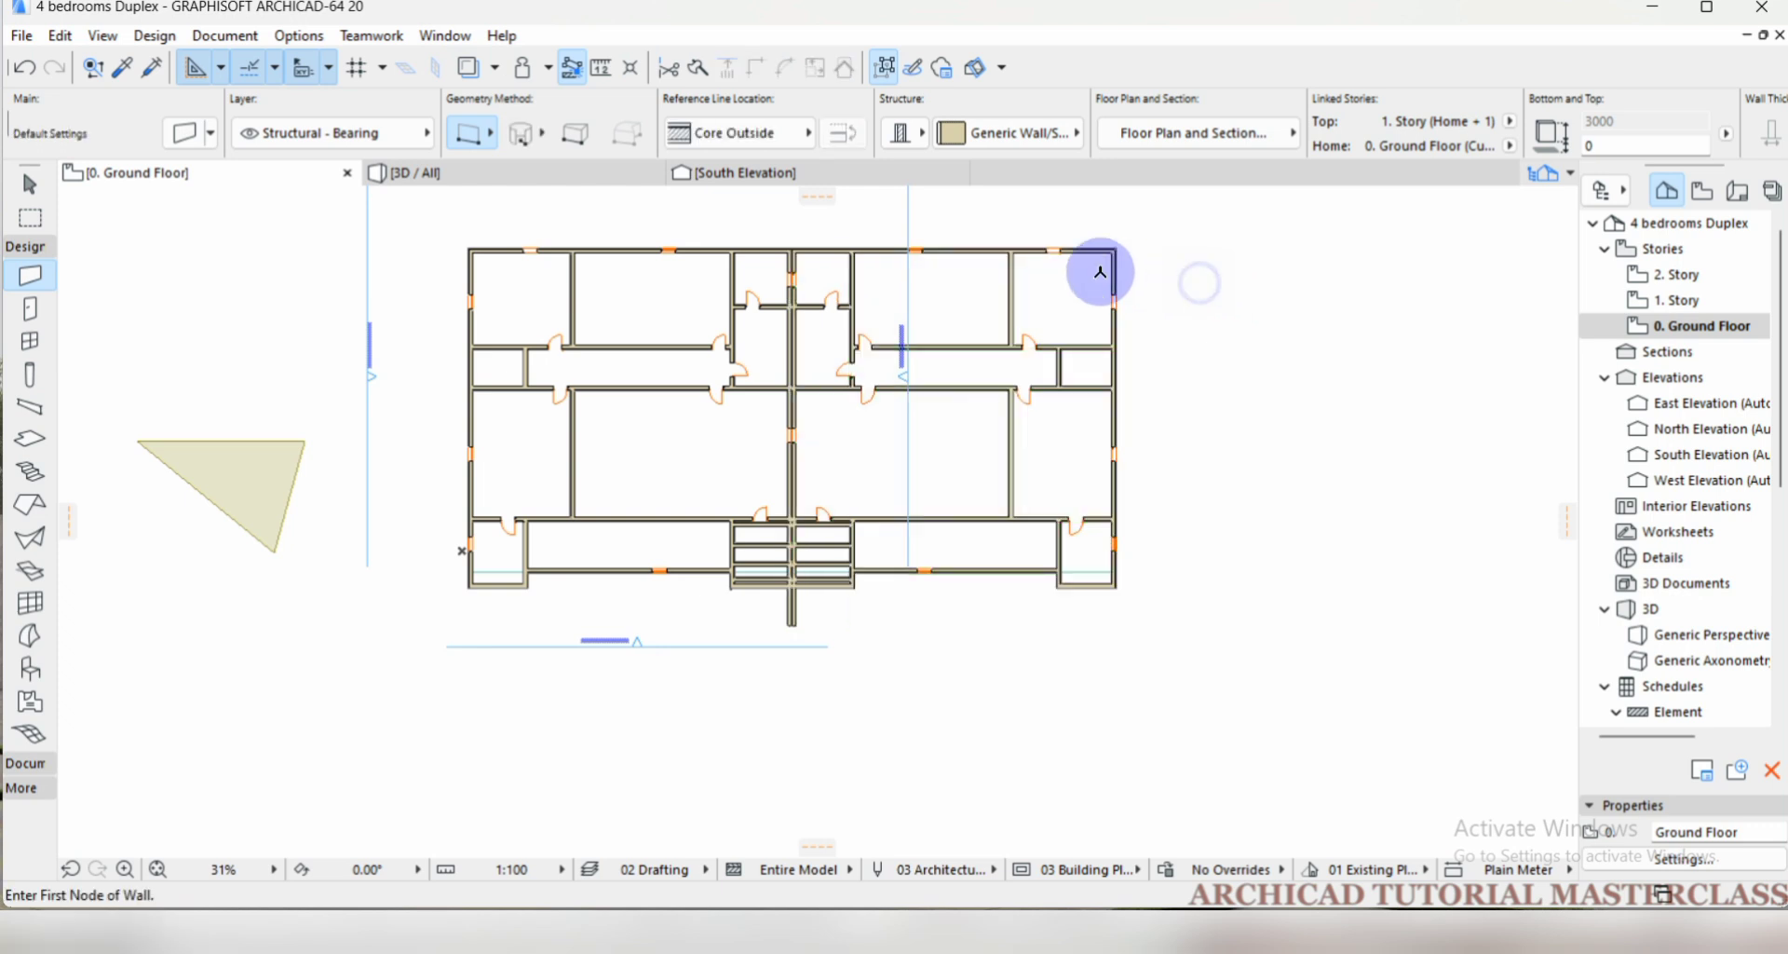
Measure the mirrored building along the north exterior wall from its northwest to northeast corner, and down the east side to the southeast corner.
click(607, 75)
scroll(472, 264, up, 3)
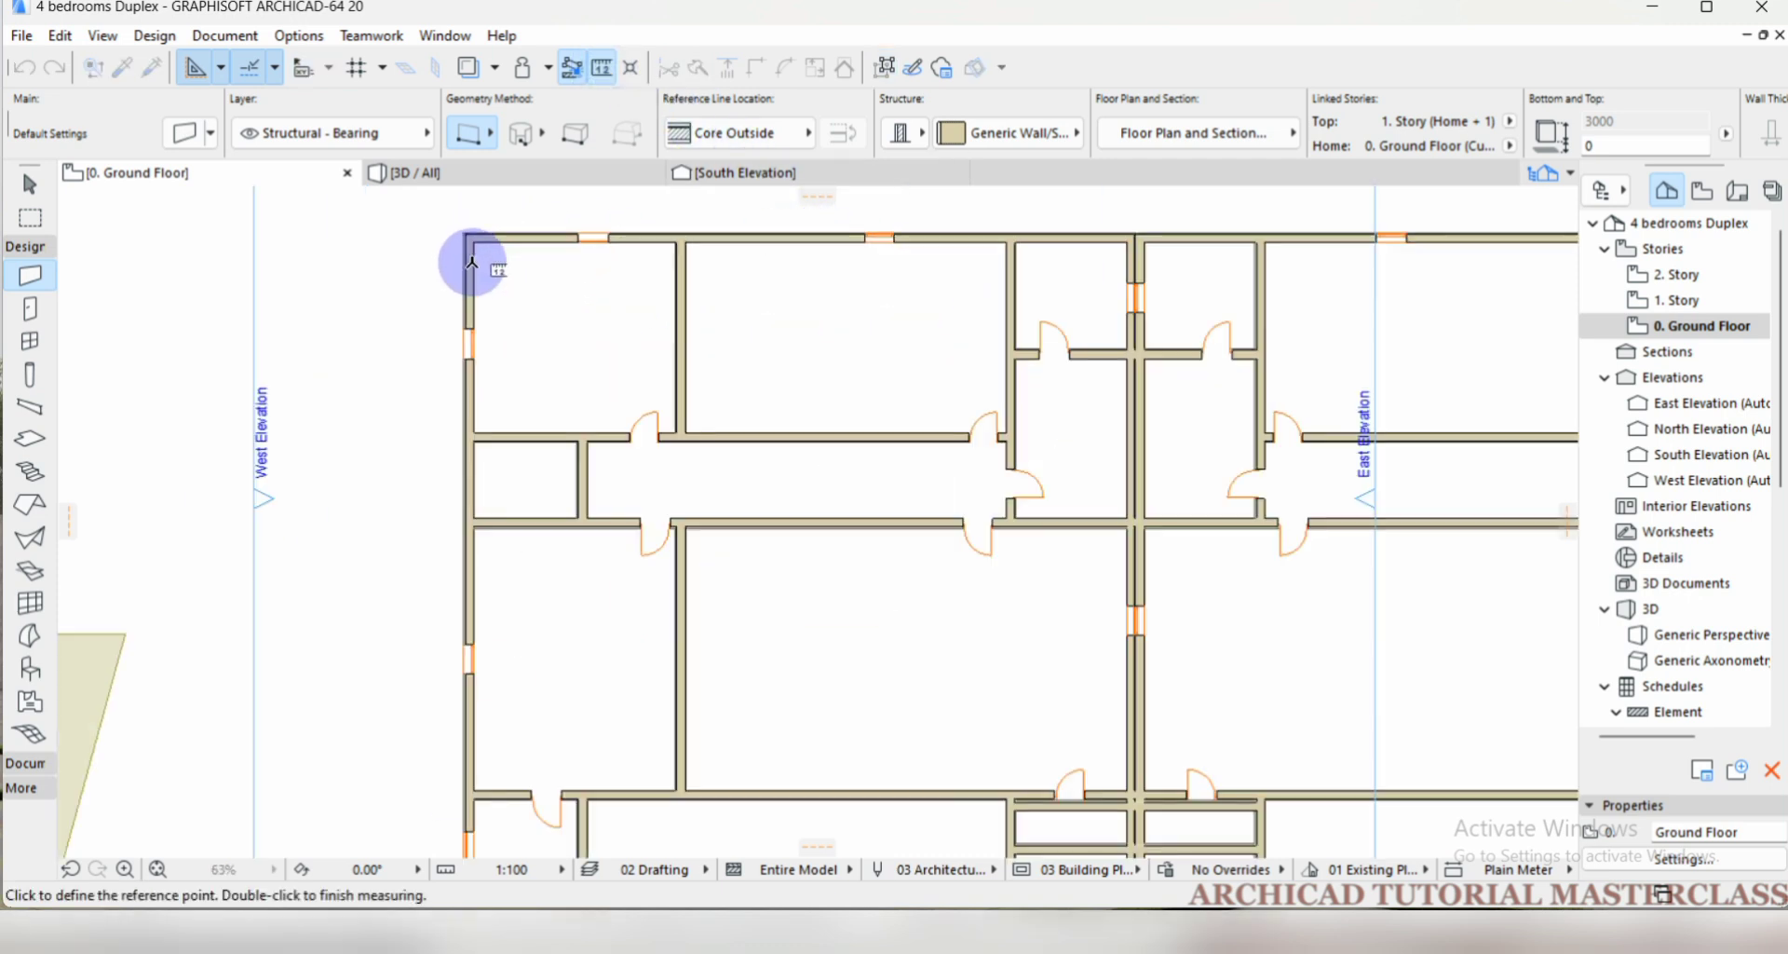
scroll(458, 346, down, 2)
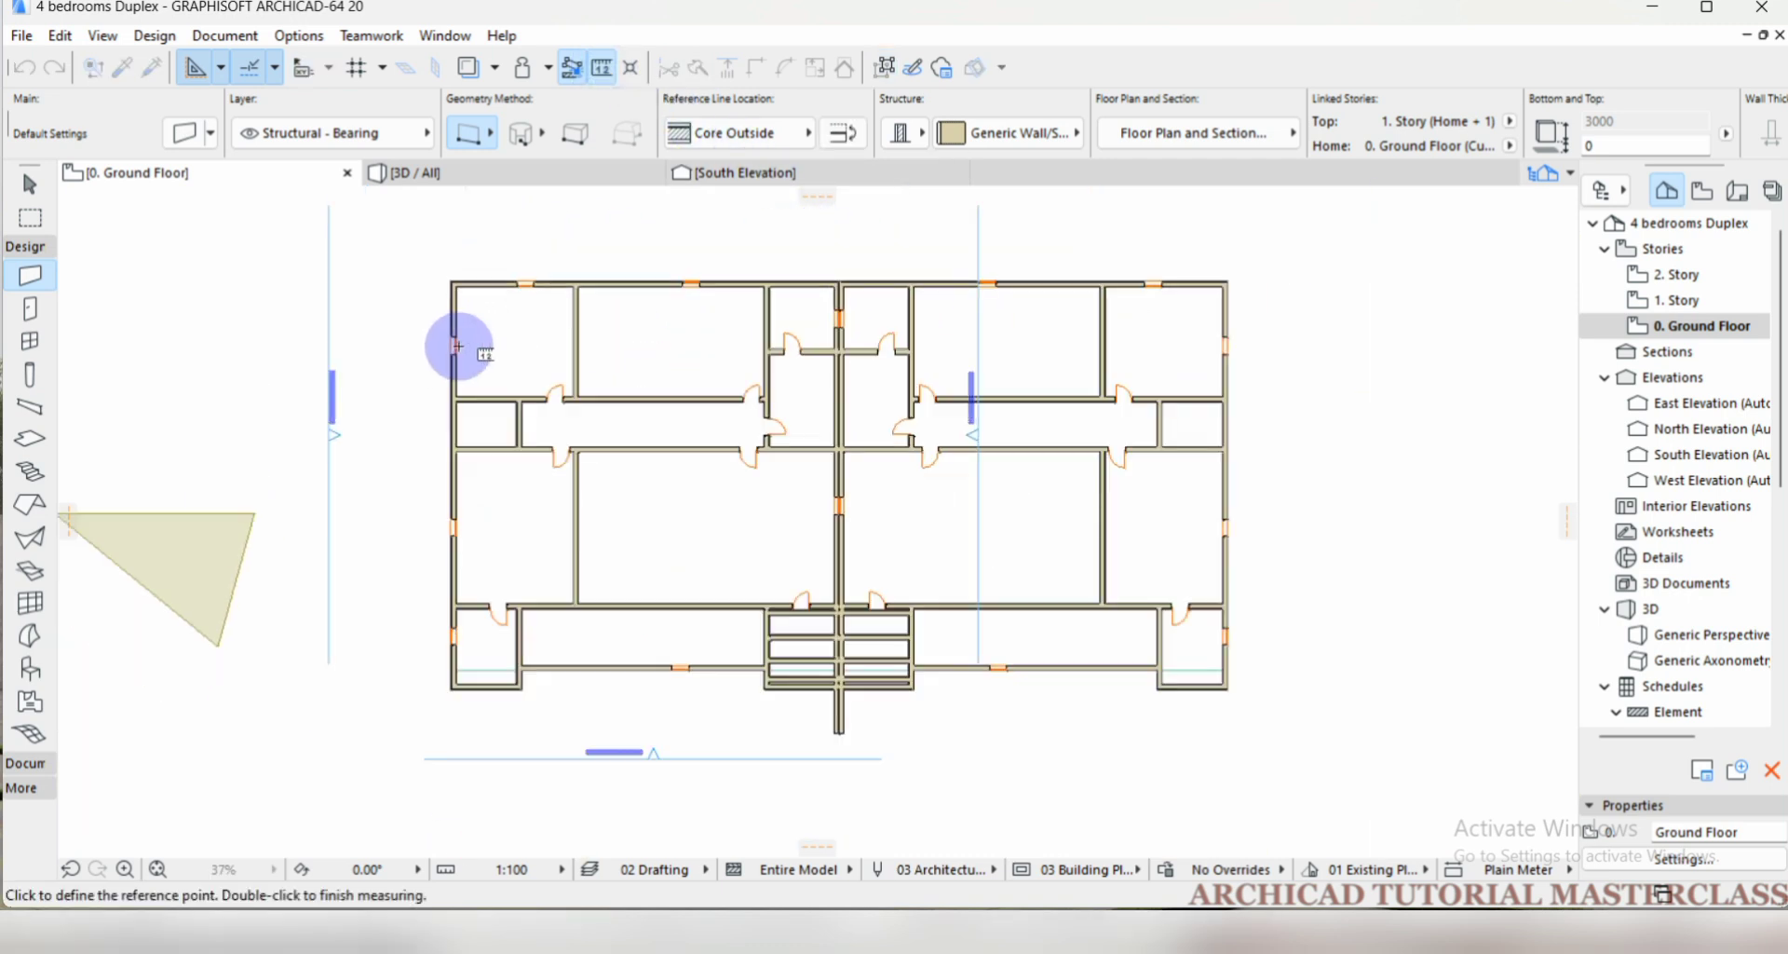
click(453, 282)
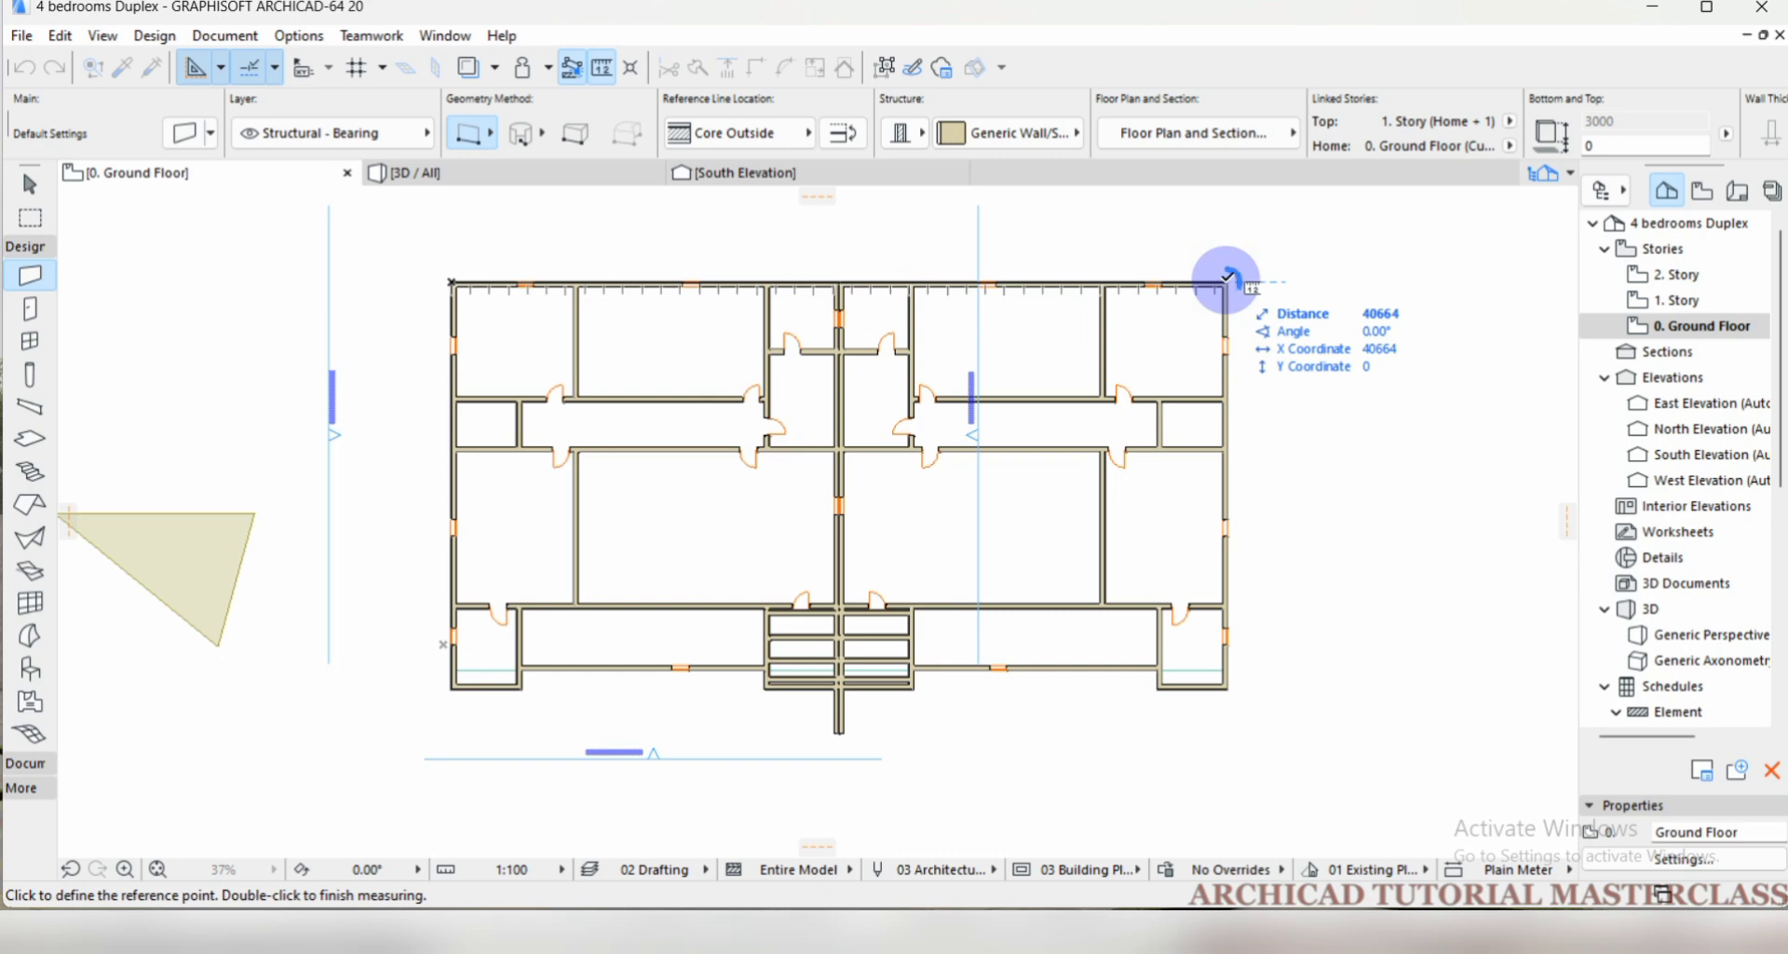
click(1226, 279)
click(1226, 281)
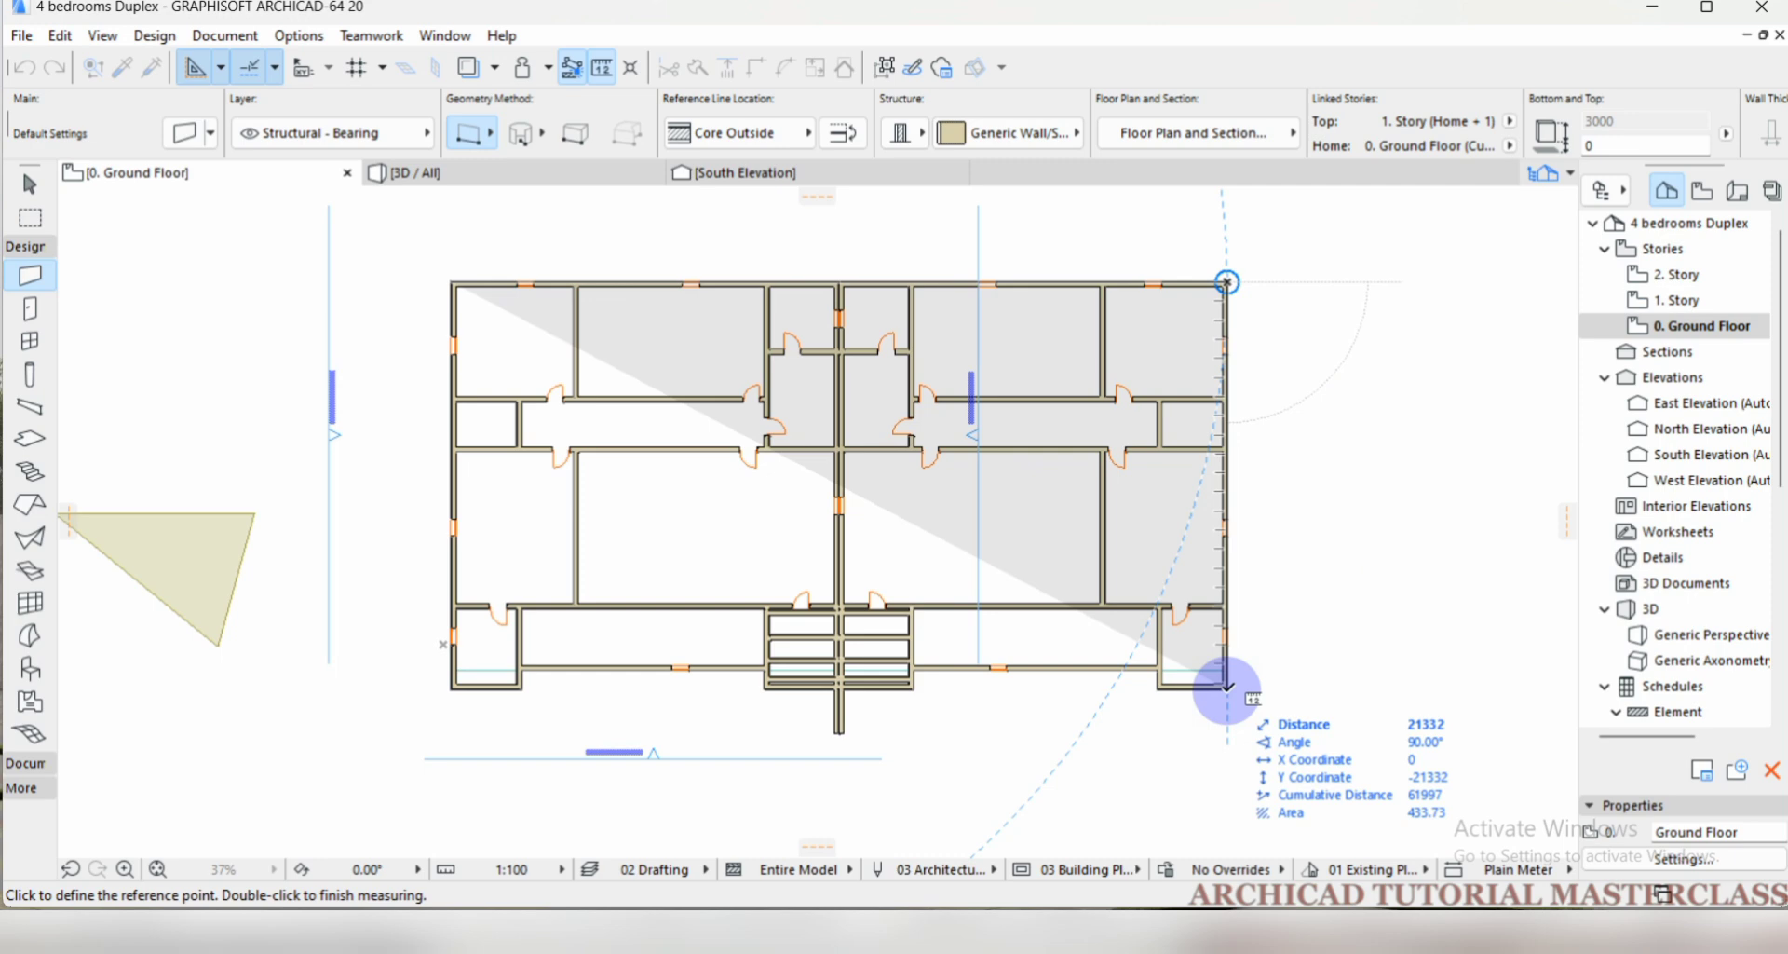
click(1227, 687)
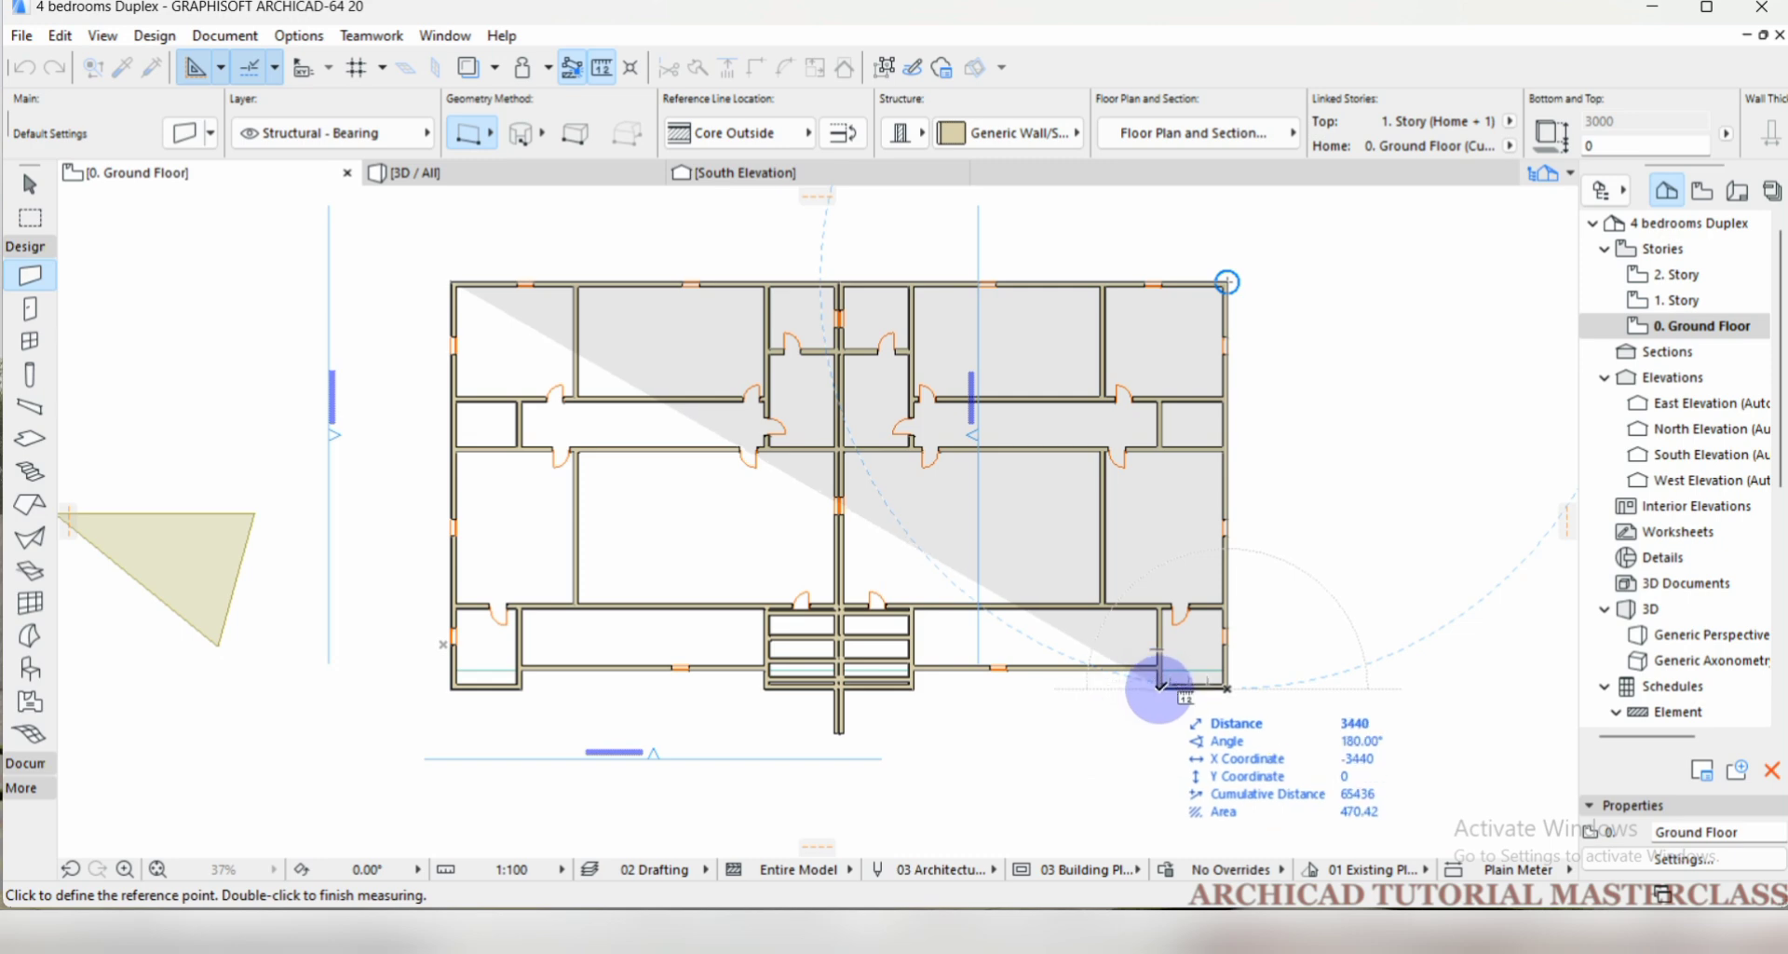
Continue the cumulative measurement westward along the stepped south edge to the west corner of the central stairs, and end the measurement.
click(1158, 688)
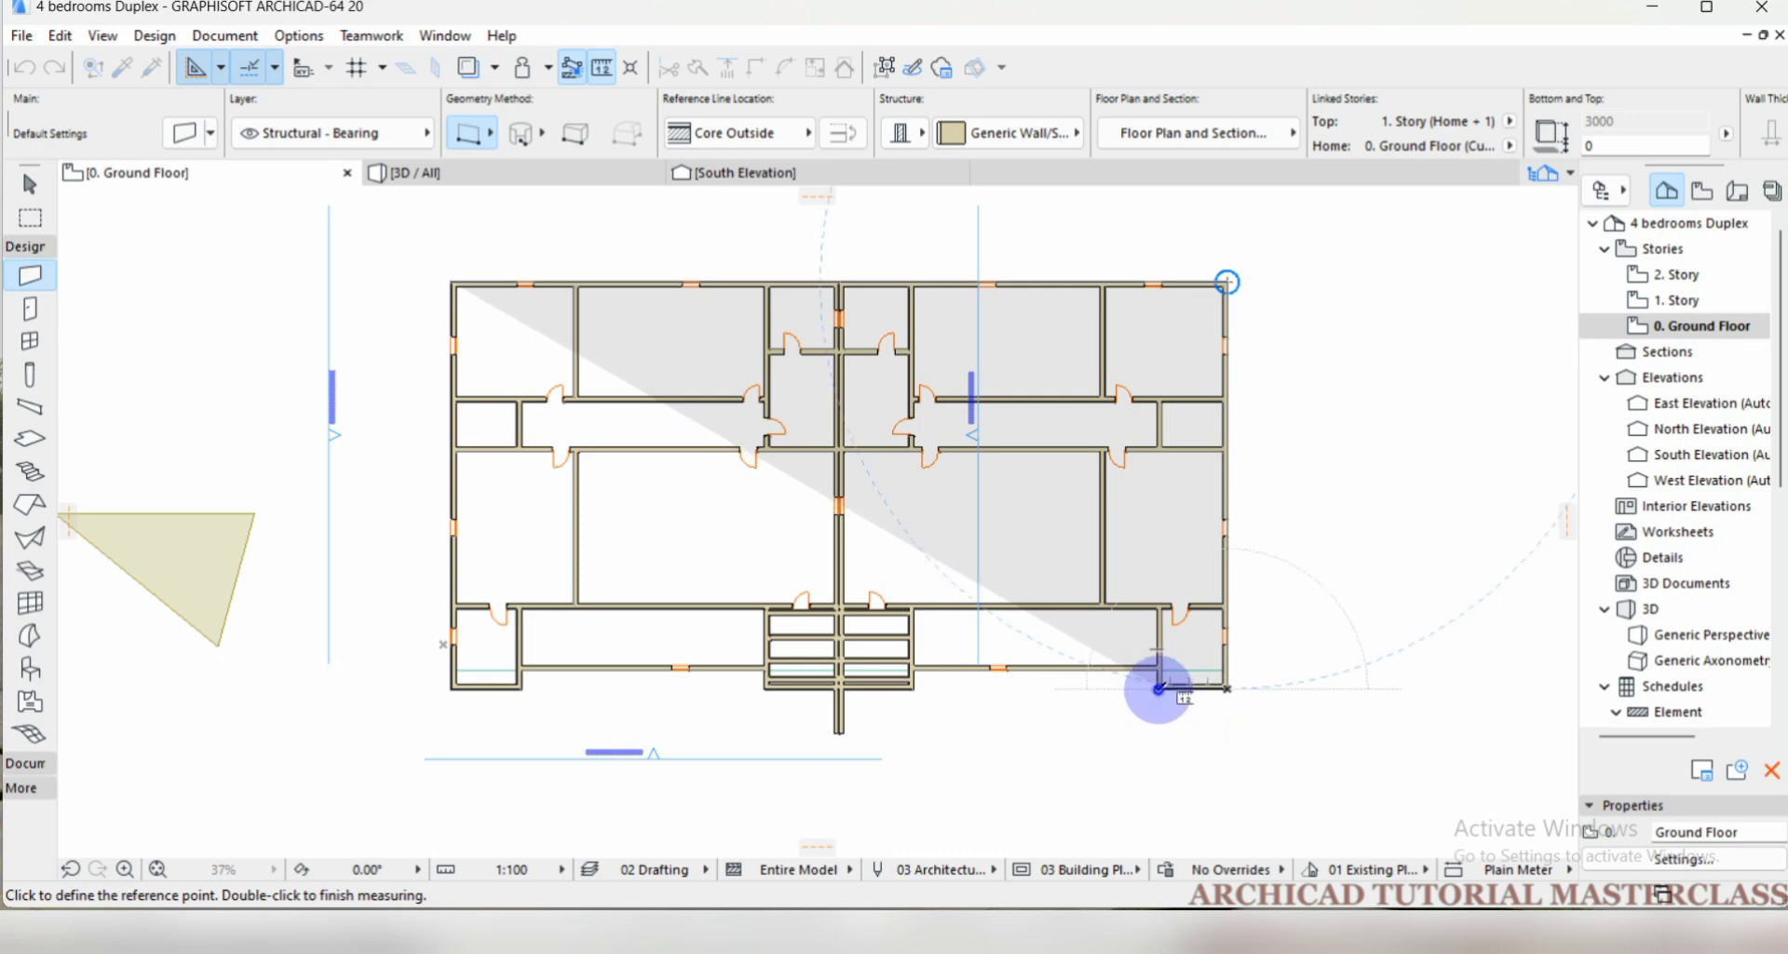
click(1159, 670)
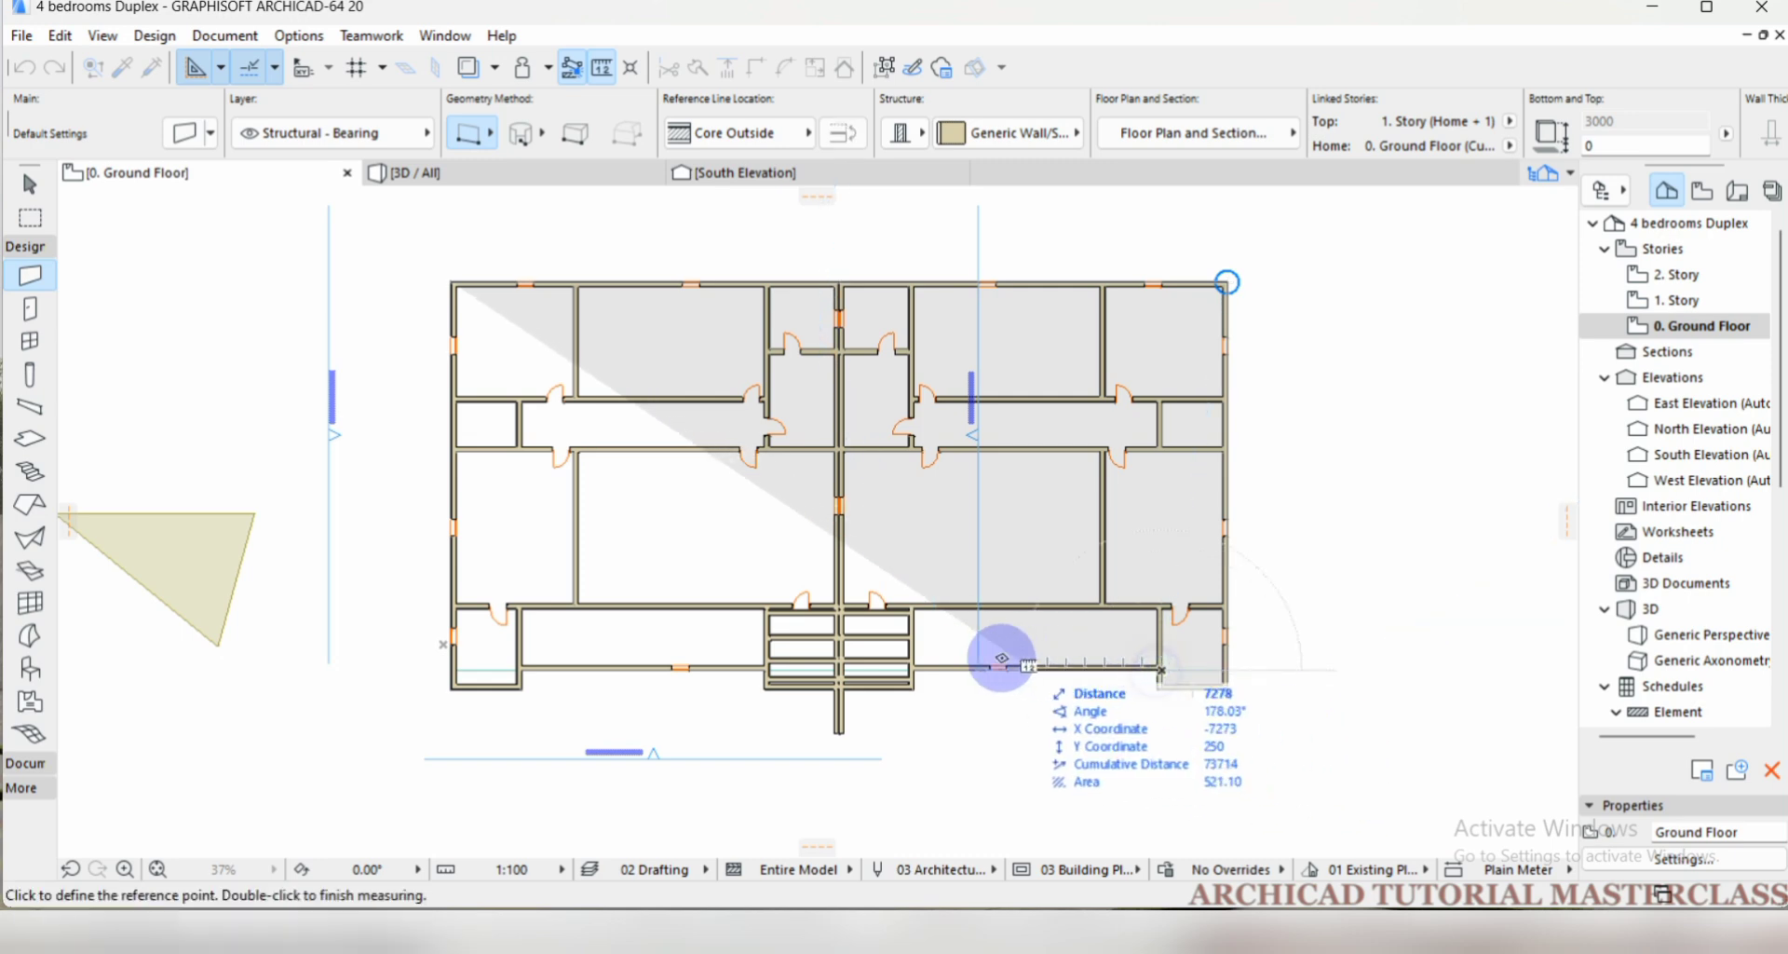
click(913, 670)
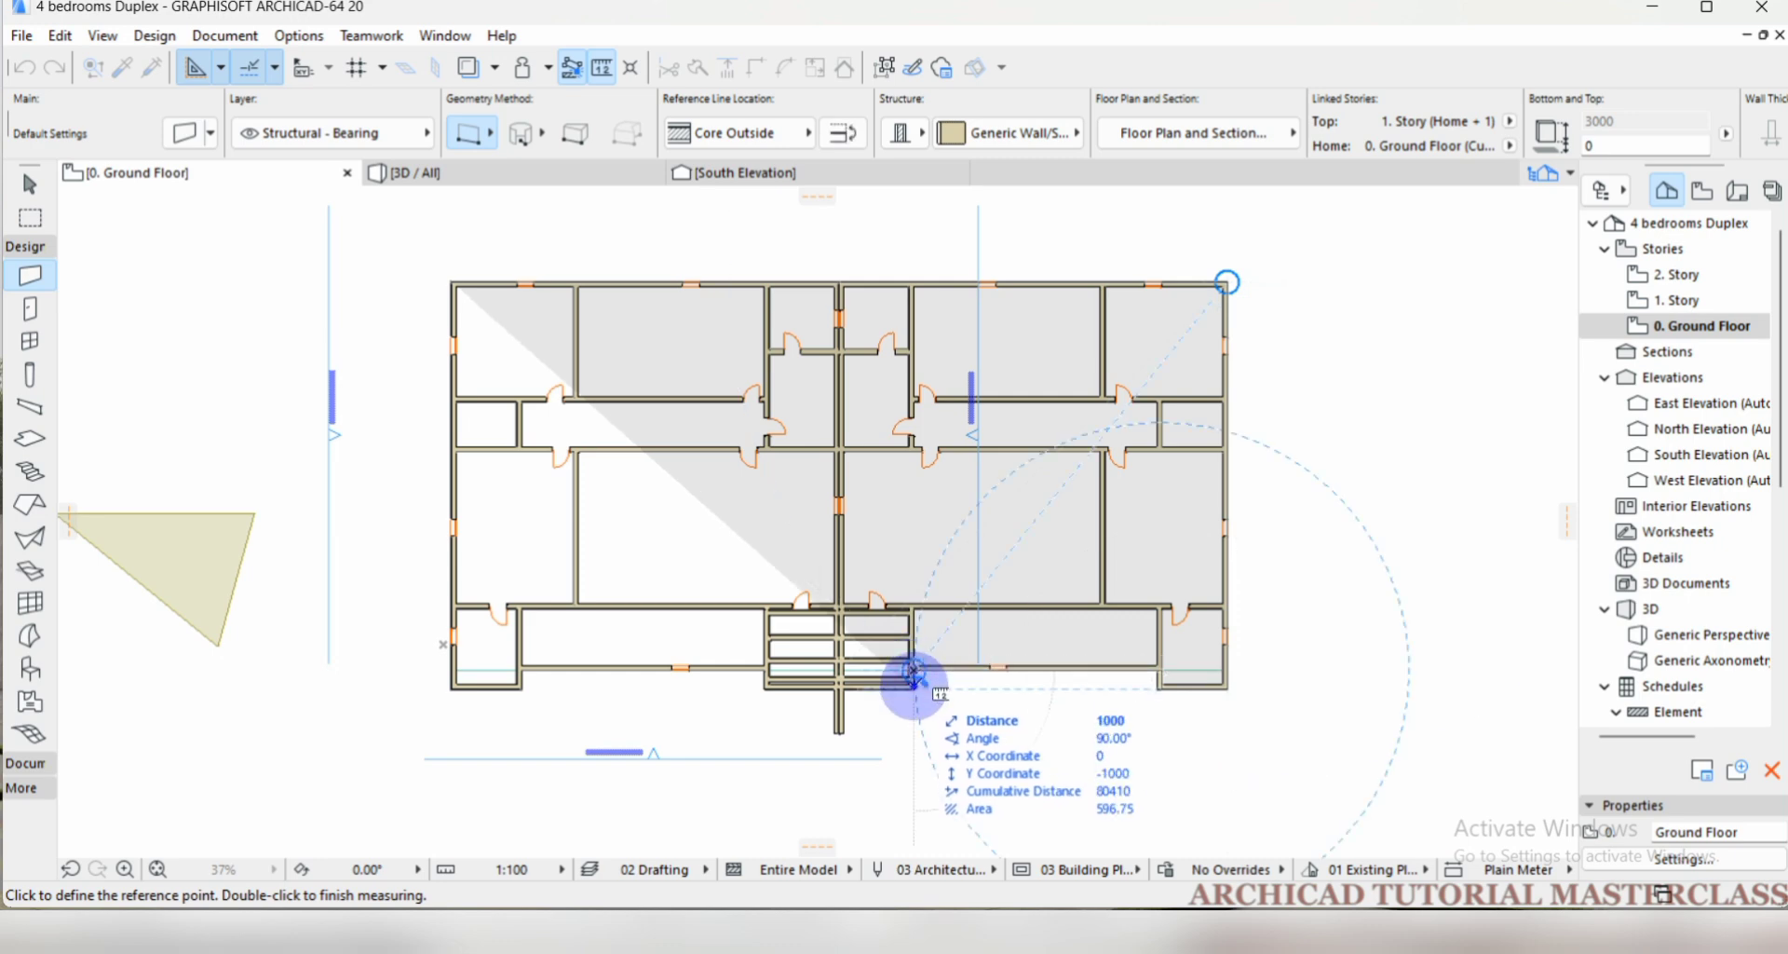
click(913, 689)
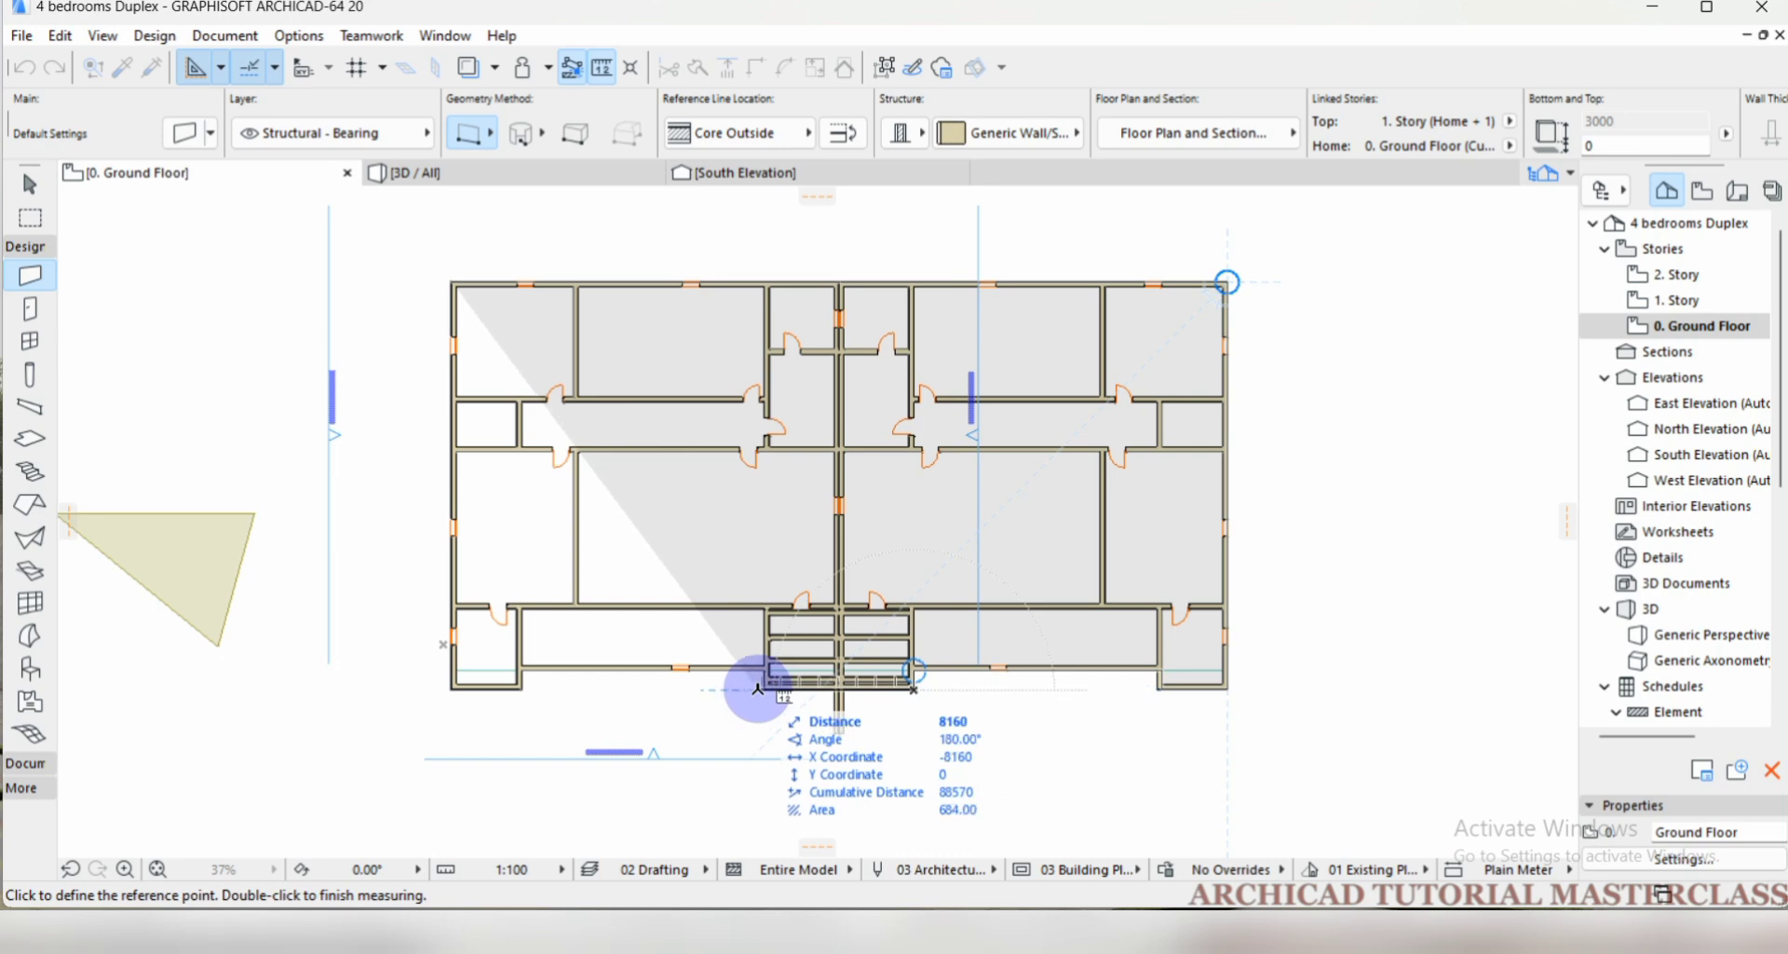
click(769, 688)
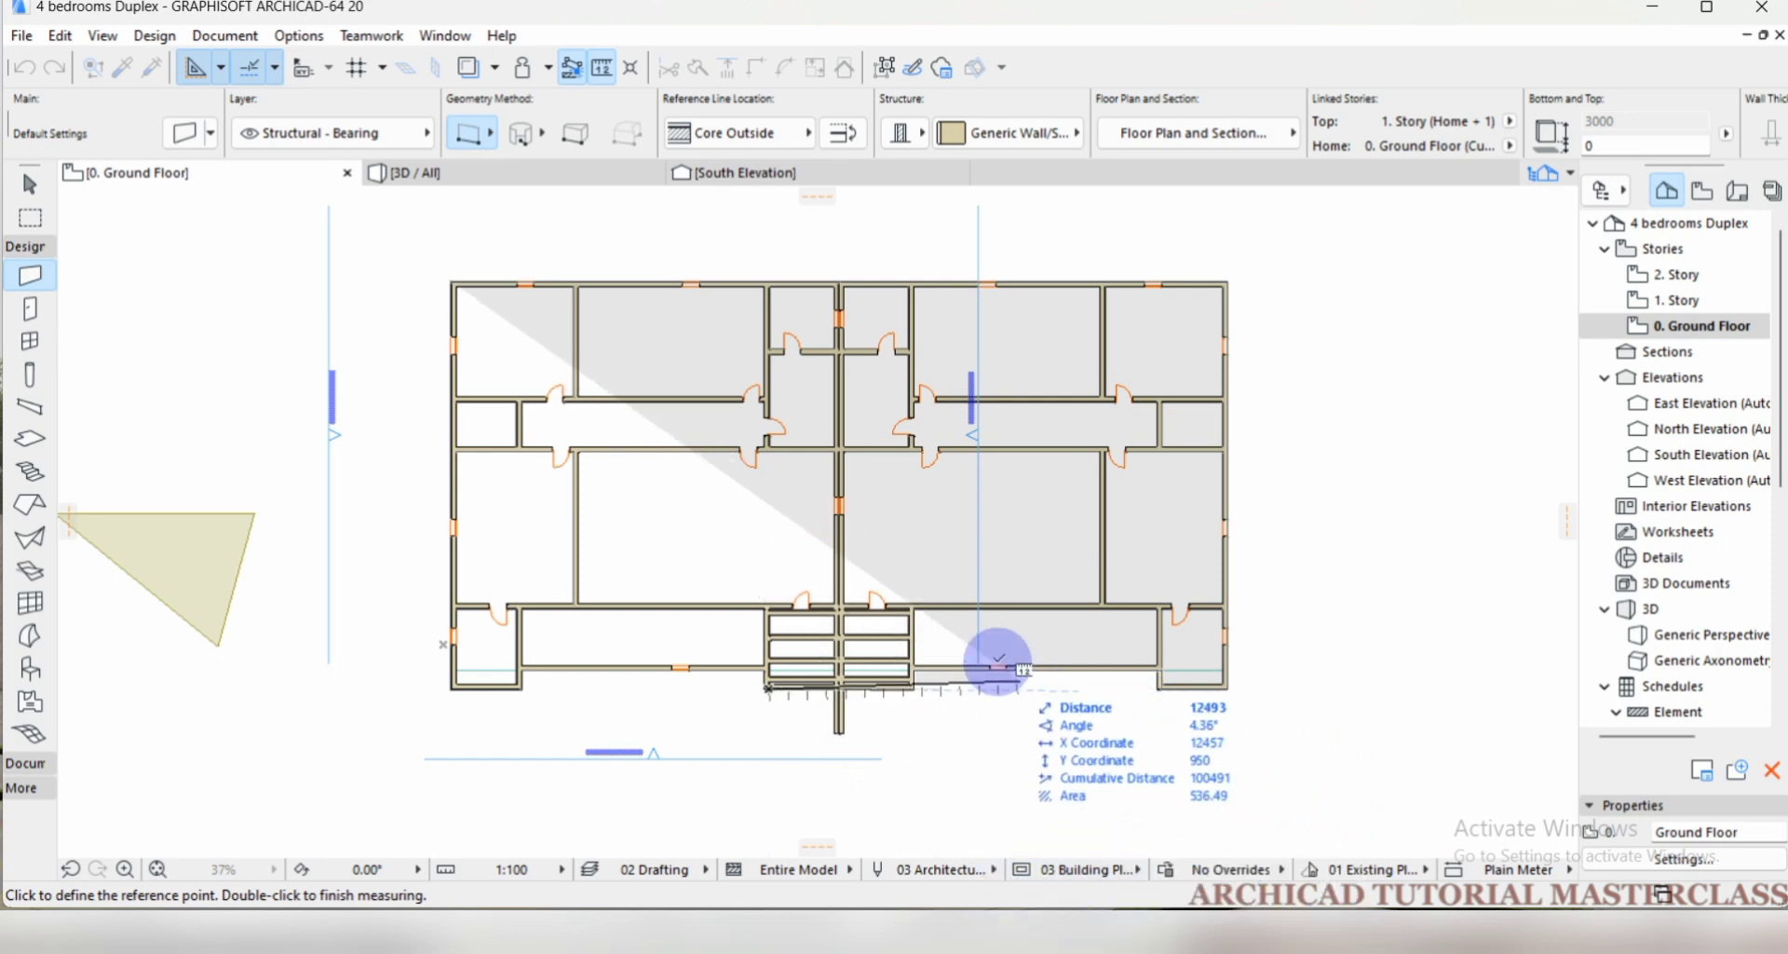
key(Escape)
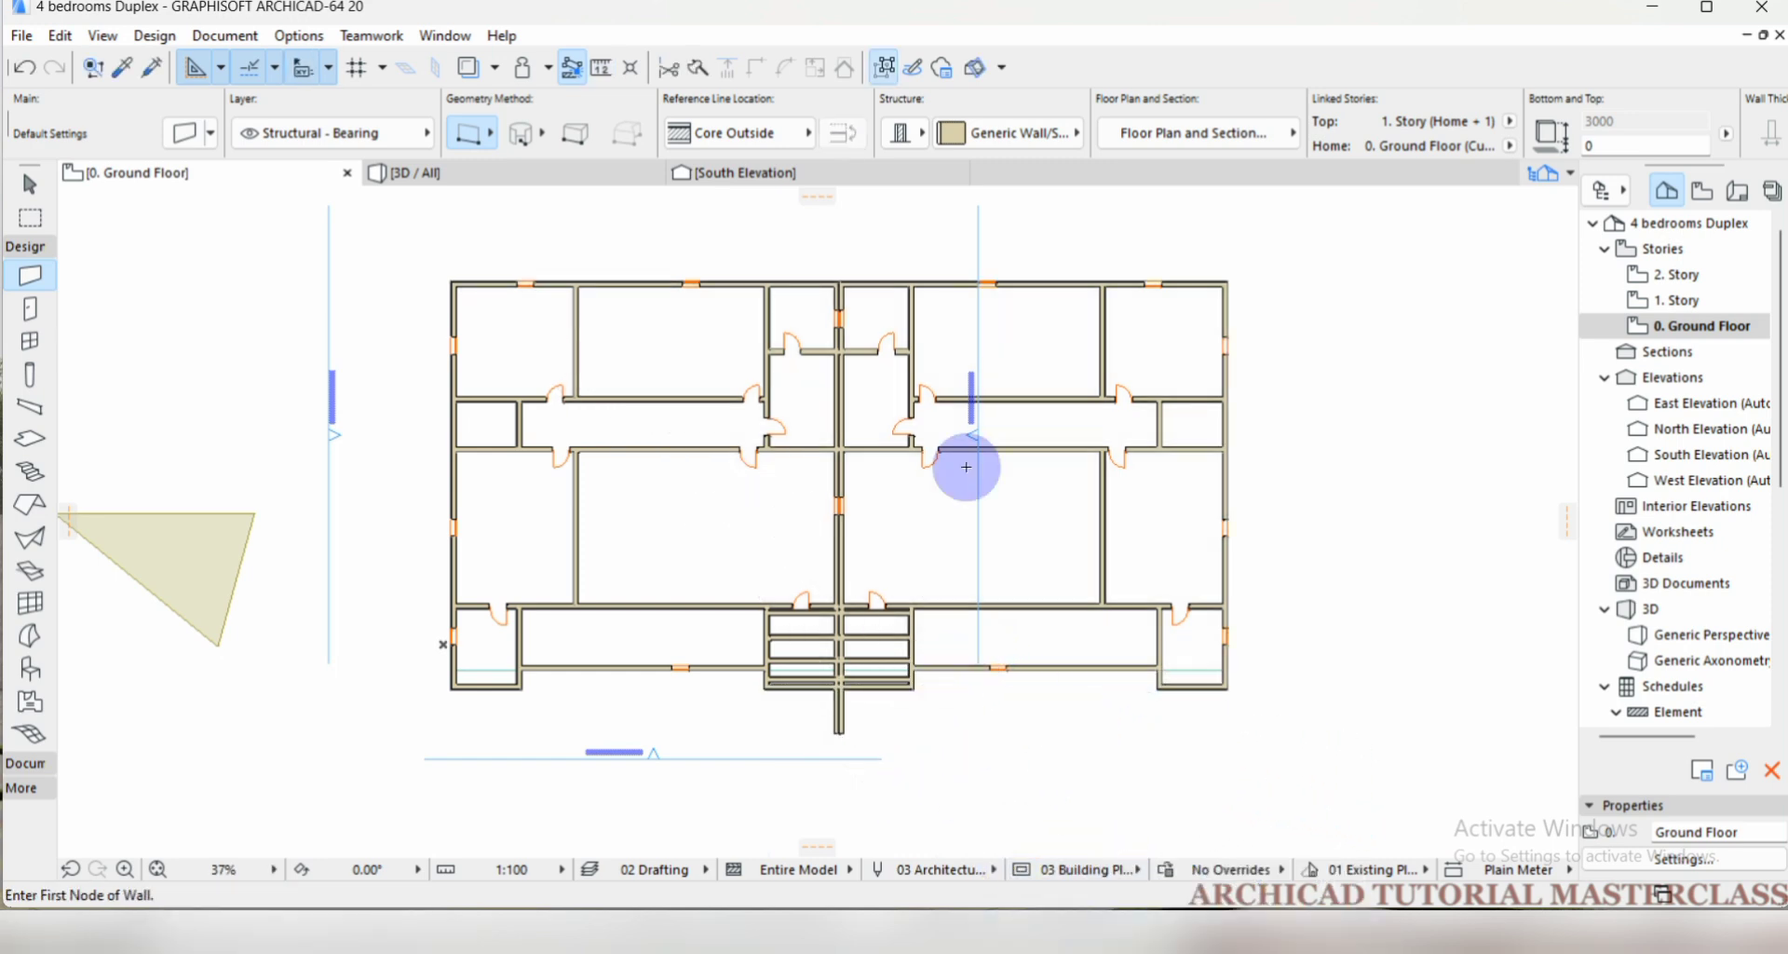
Try to split the west unit's north exterior wall at a point between the first interior partition and the second window.
scroll(701, 385, down, 1)
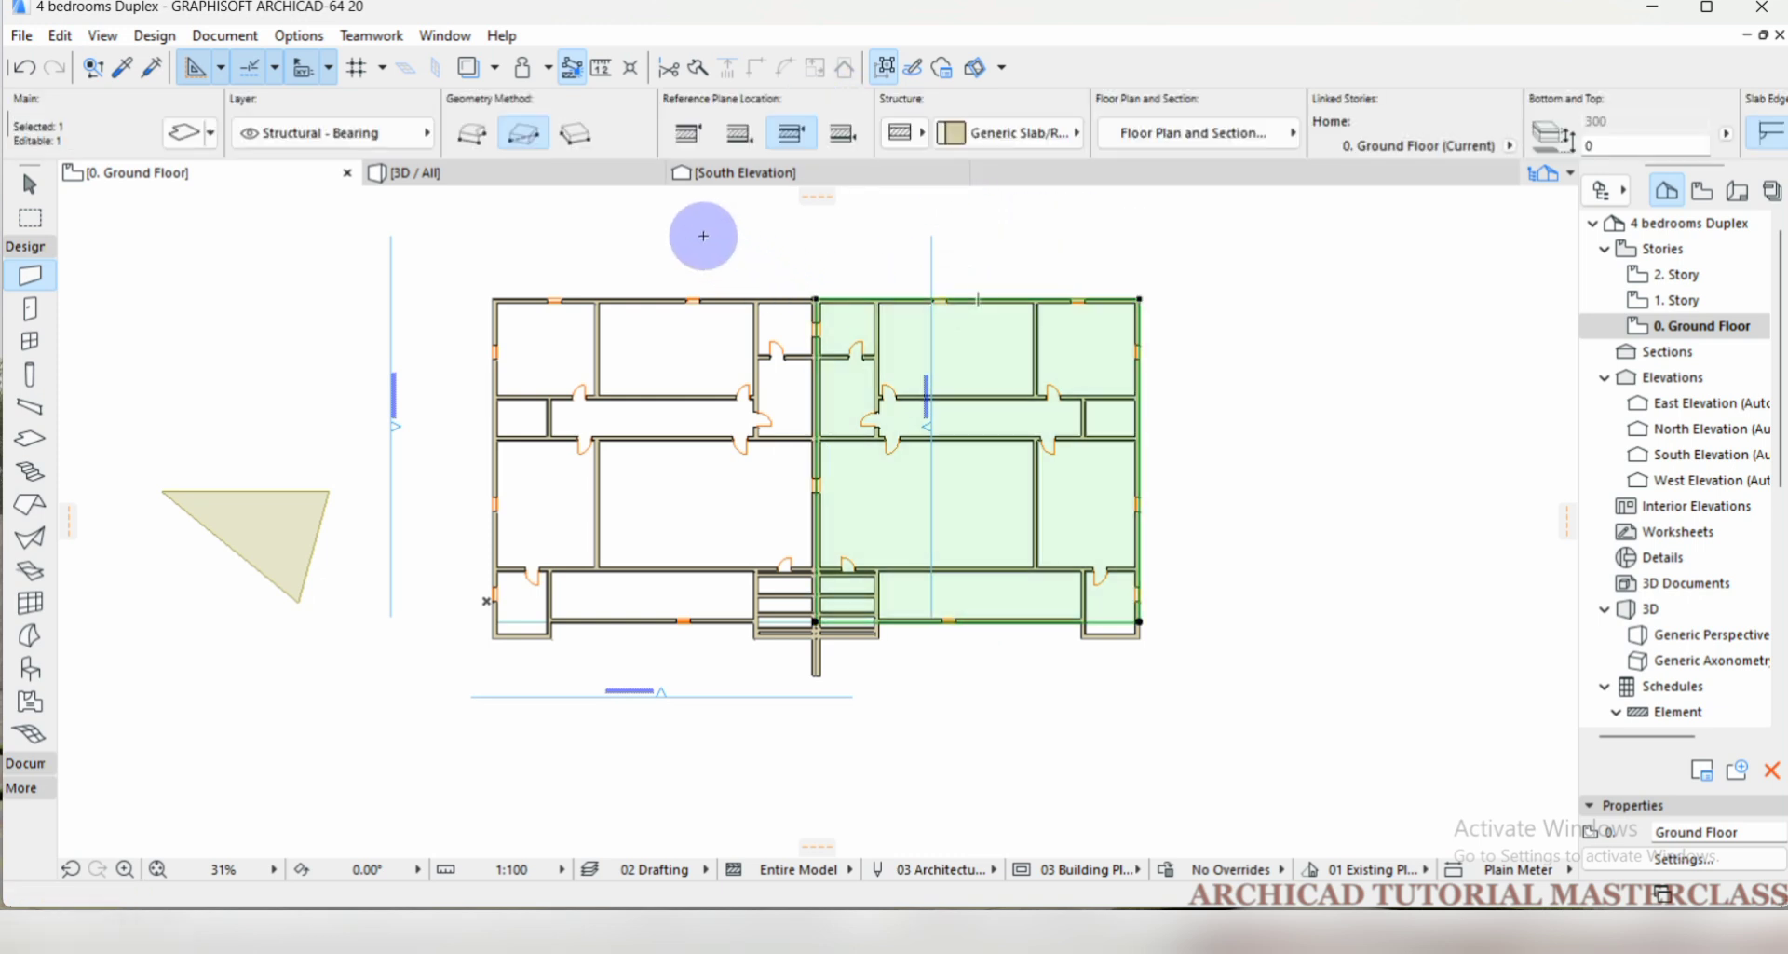
shift+click(730, 308)
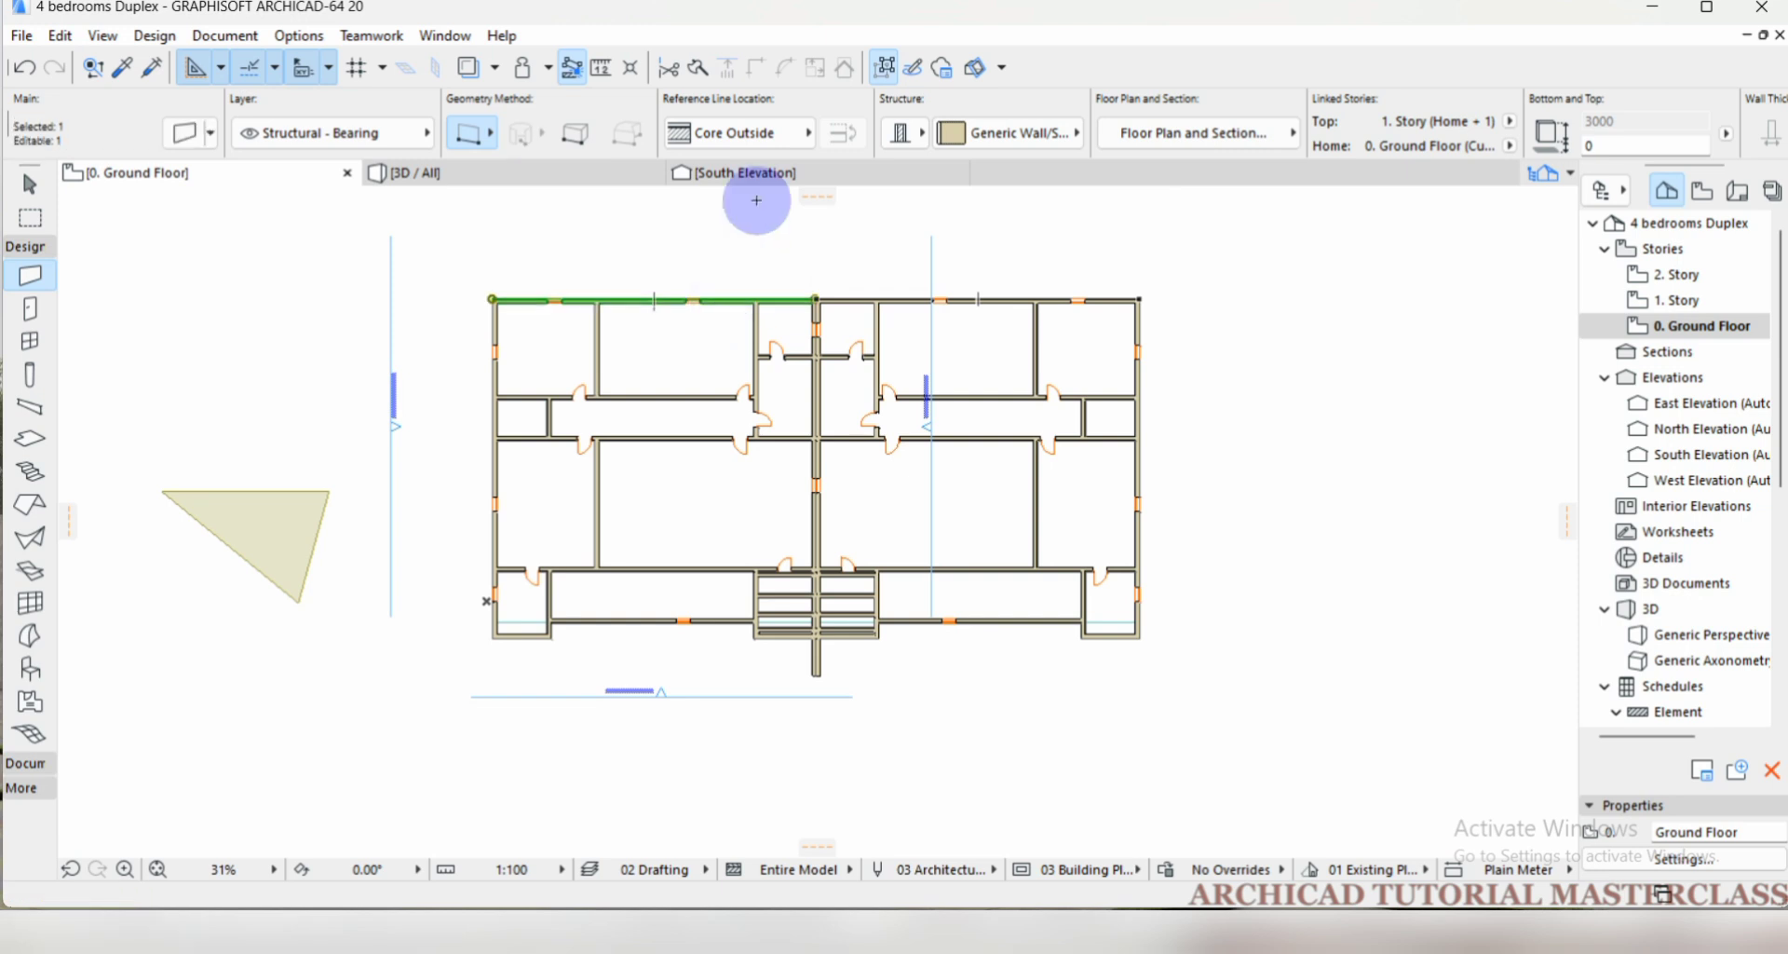
click(699, 65)
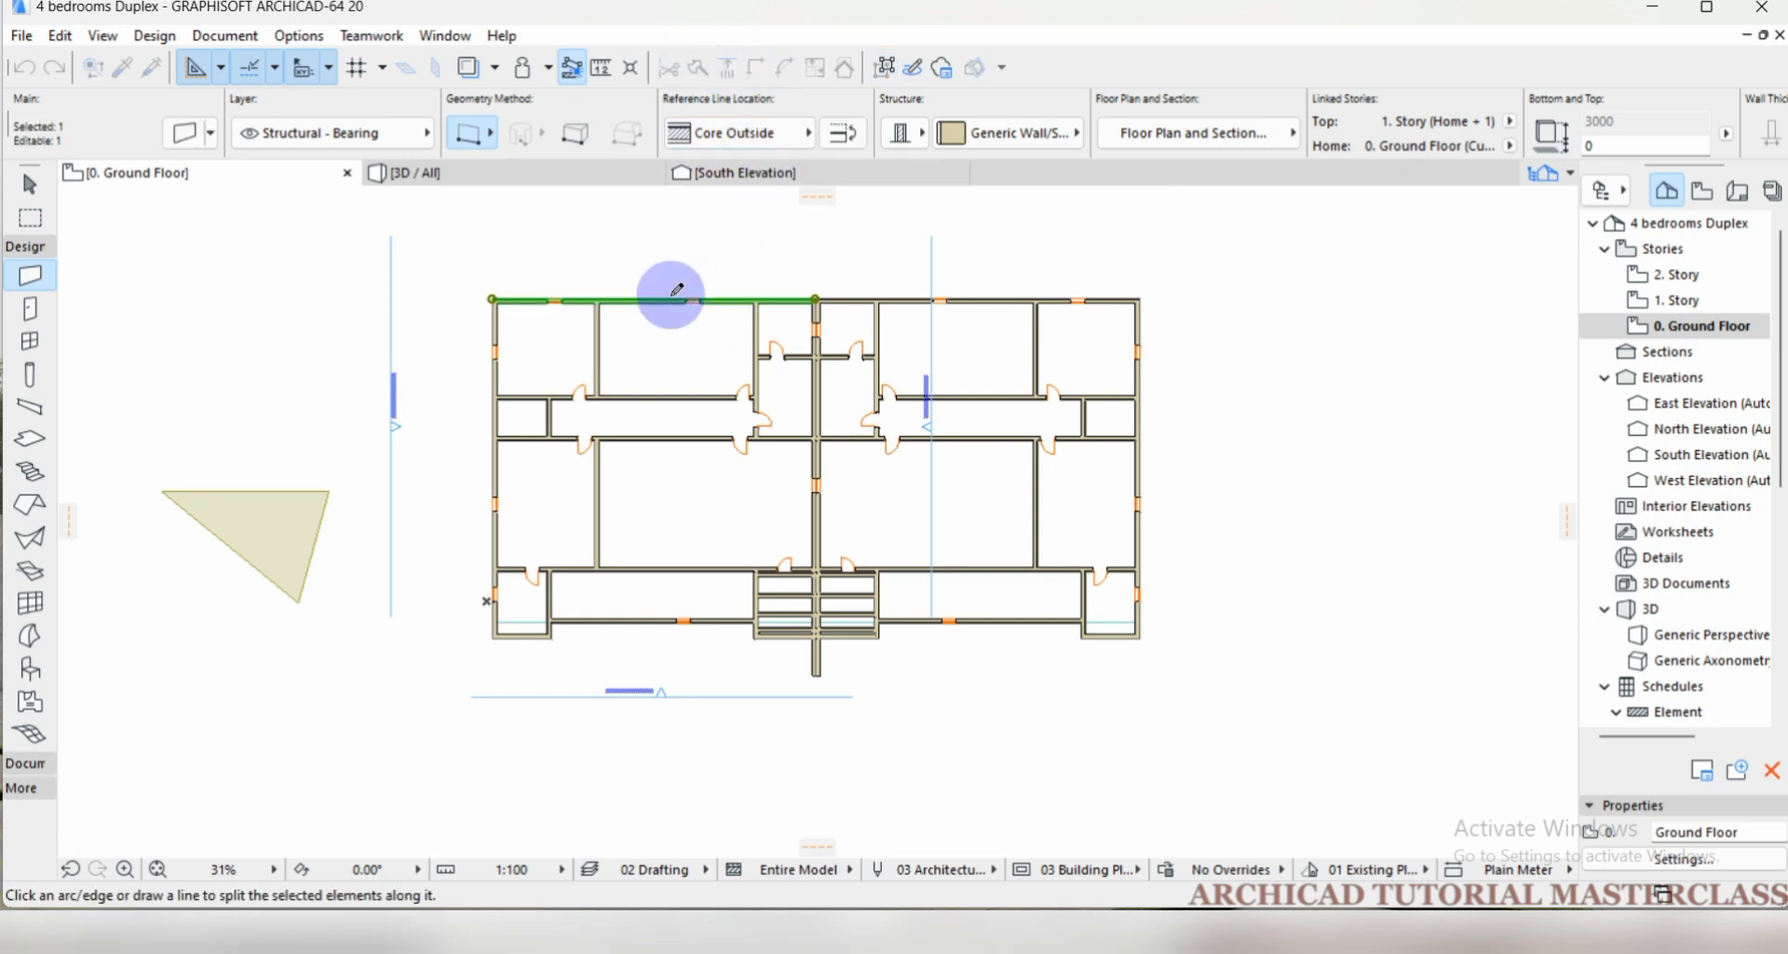
scroll(670, 292, up, 5)
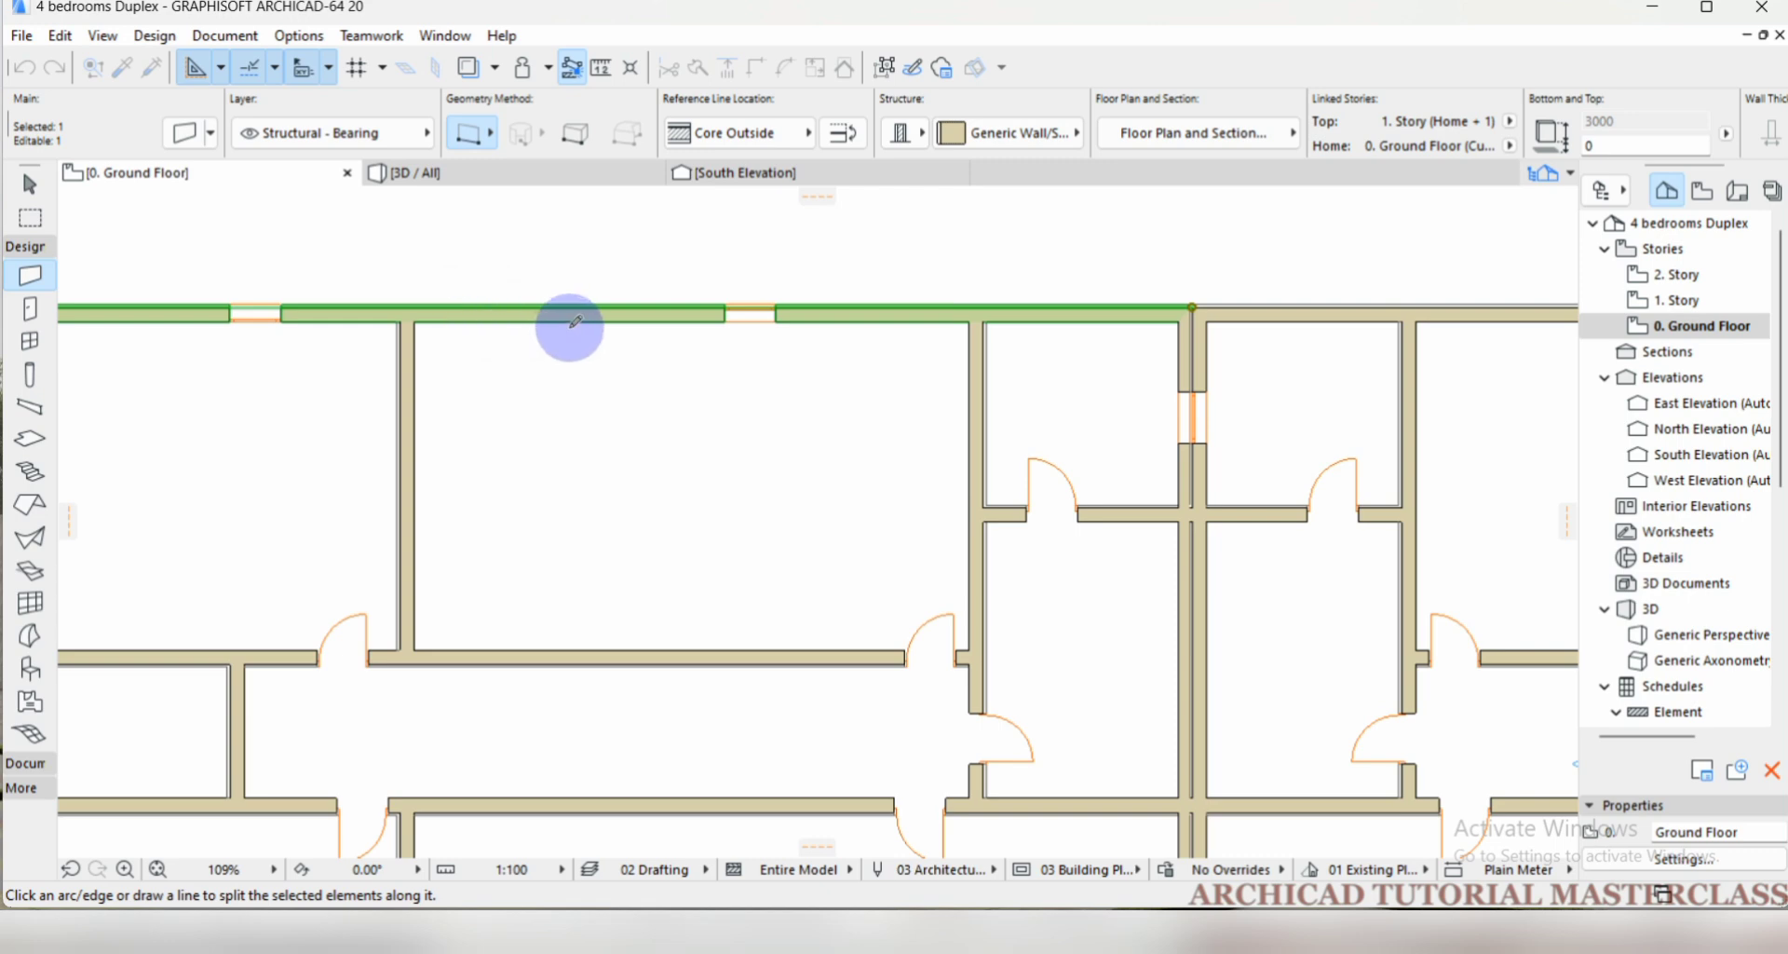
scroll(578, 318, down, 1)
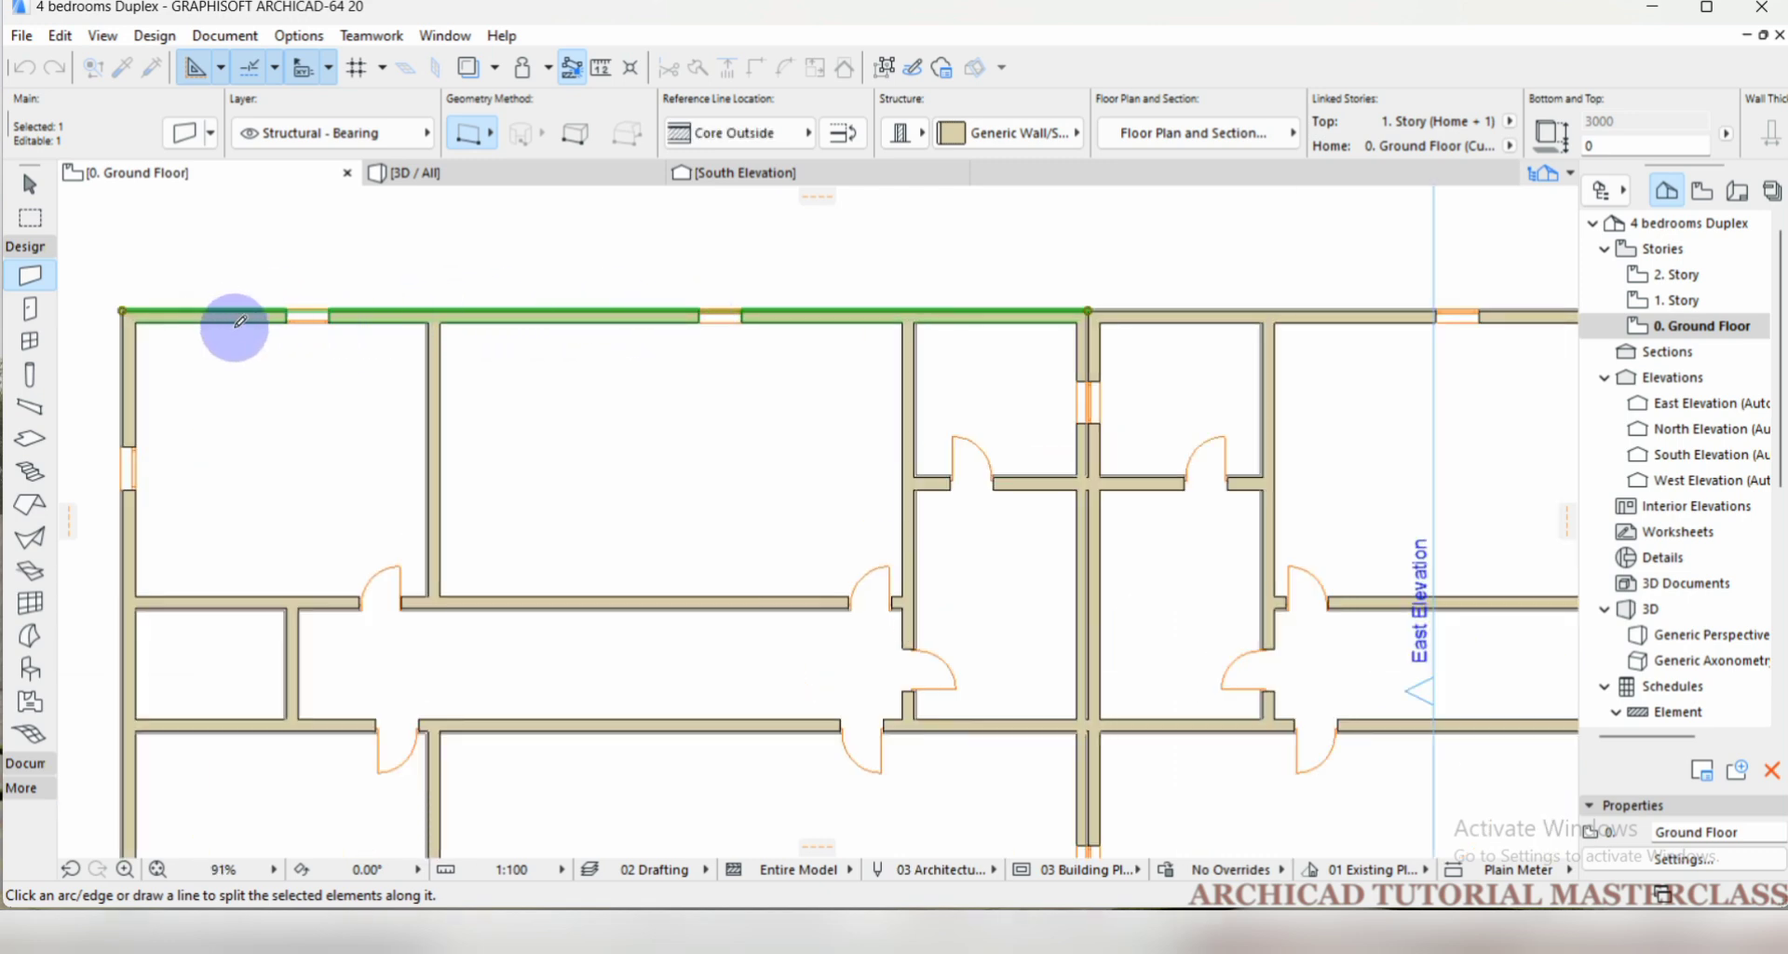
click(520, 320)
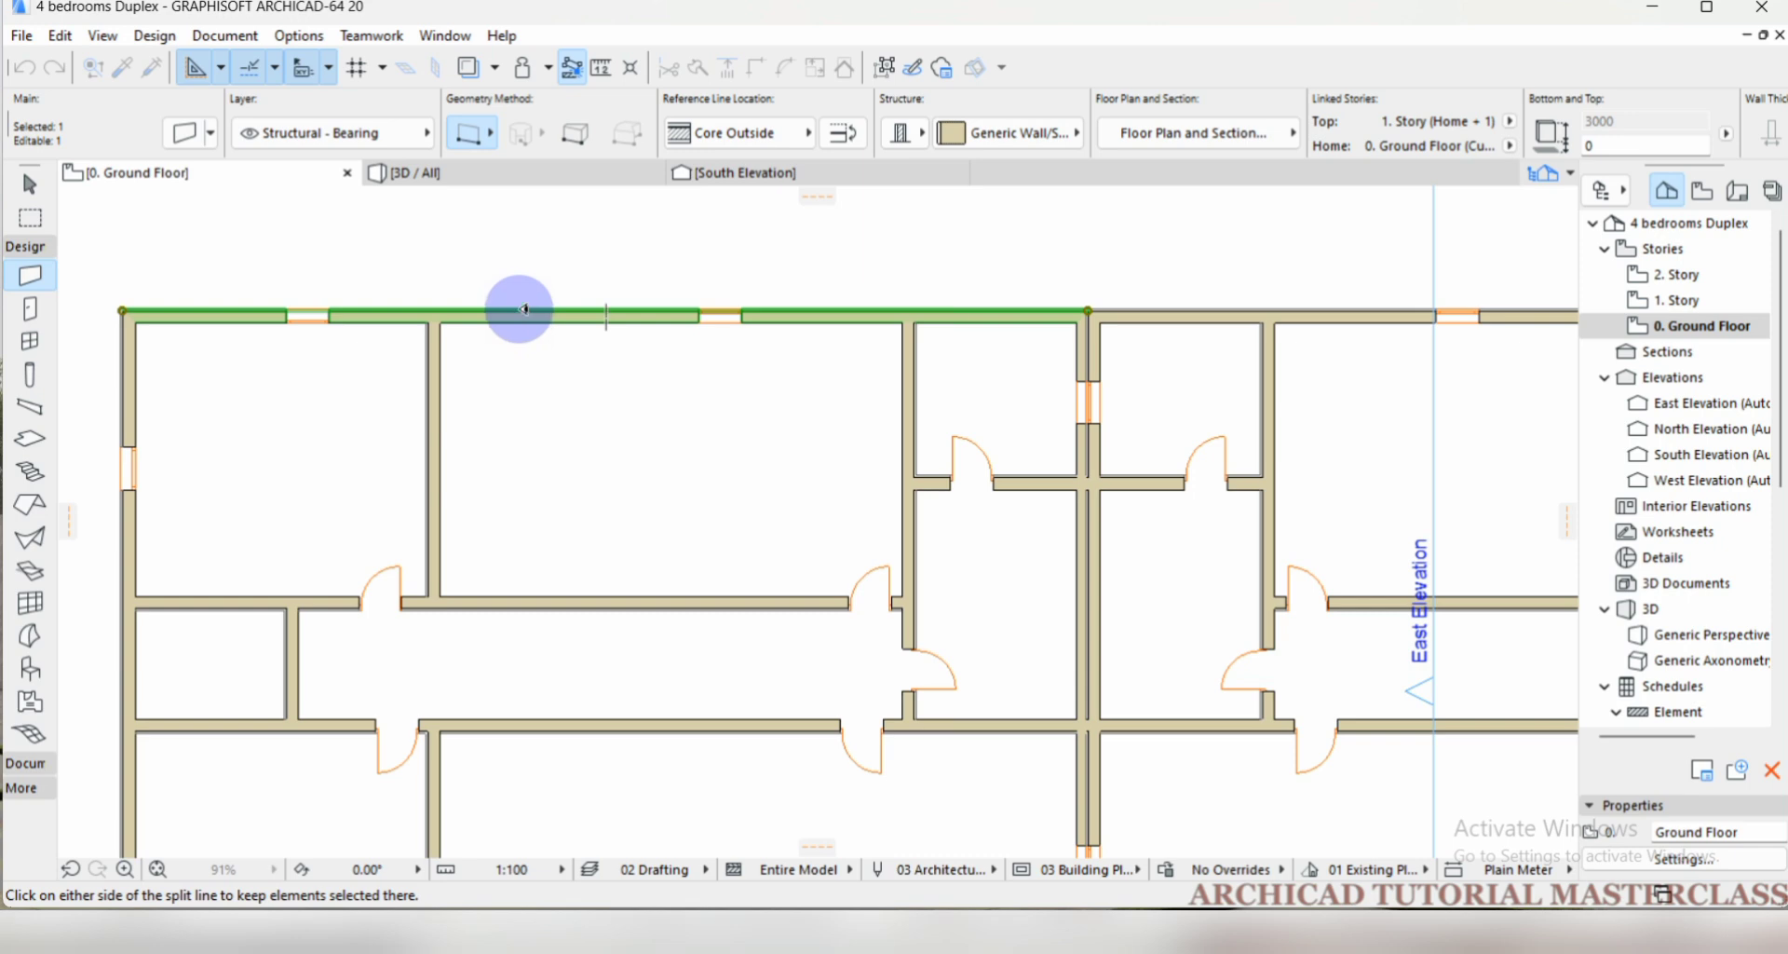
click(559, 301)
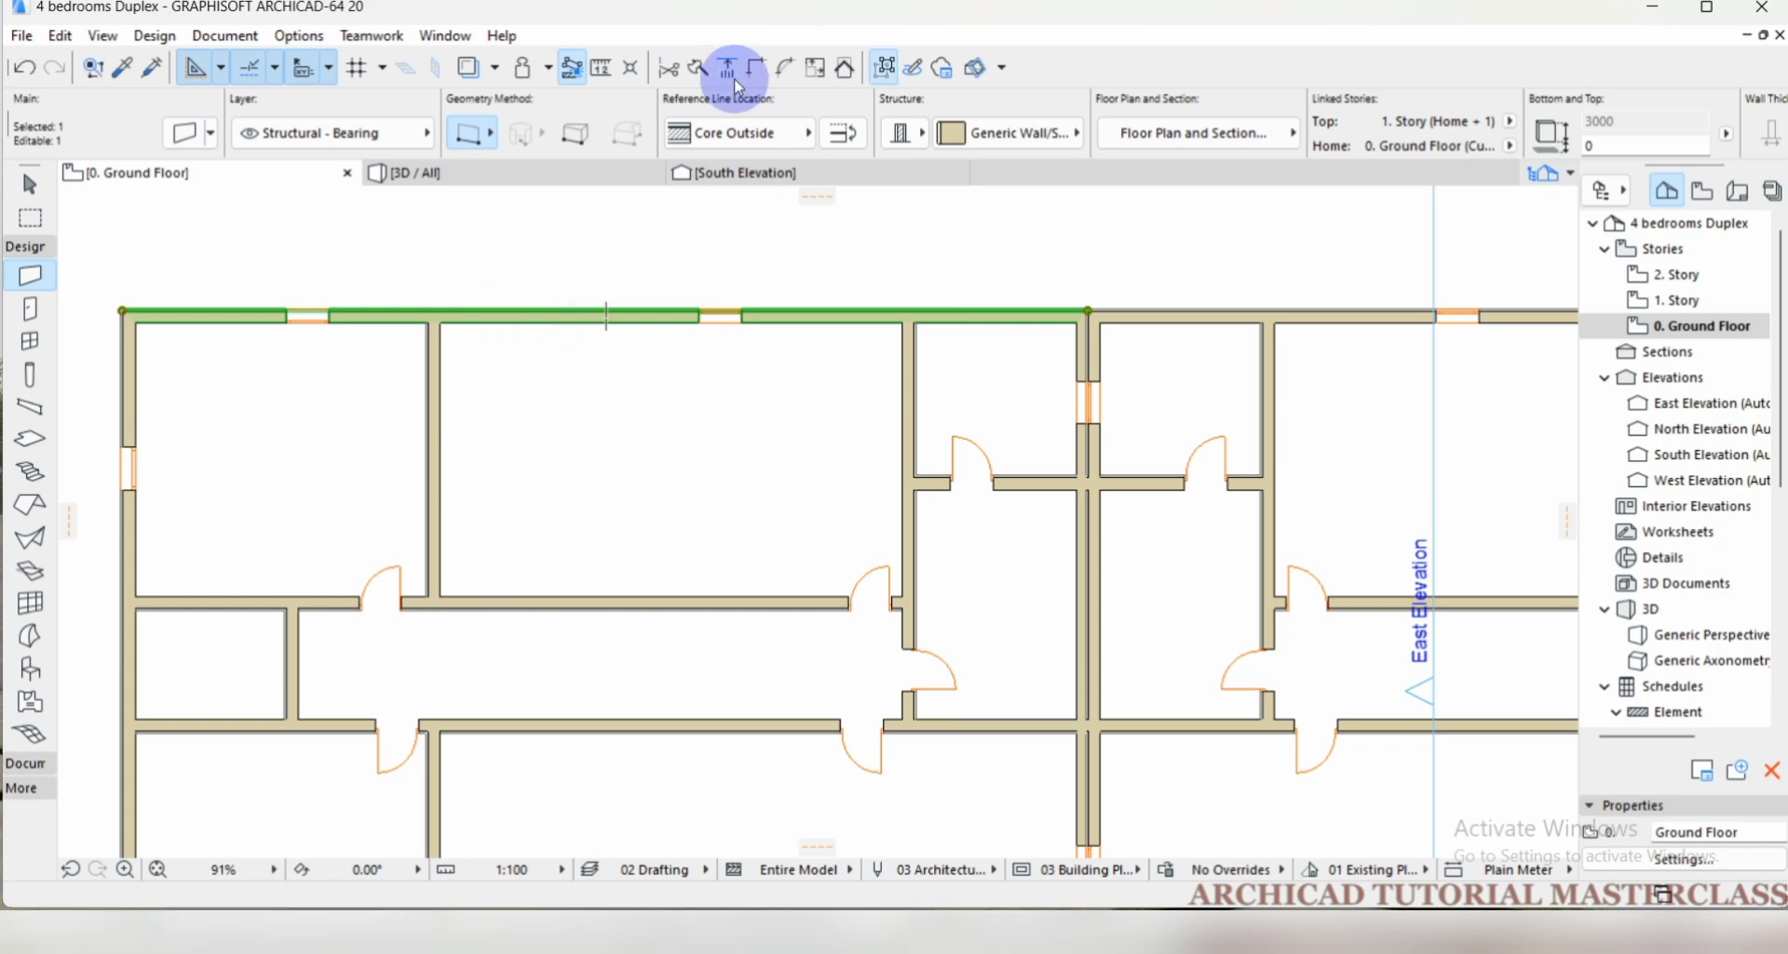
Split the west unit's north exterior wall at the east face of the first interior partition, and clear the selection.
click(700, 71)
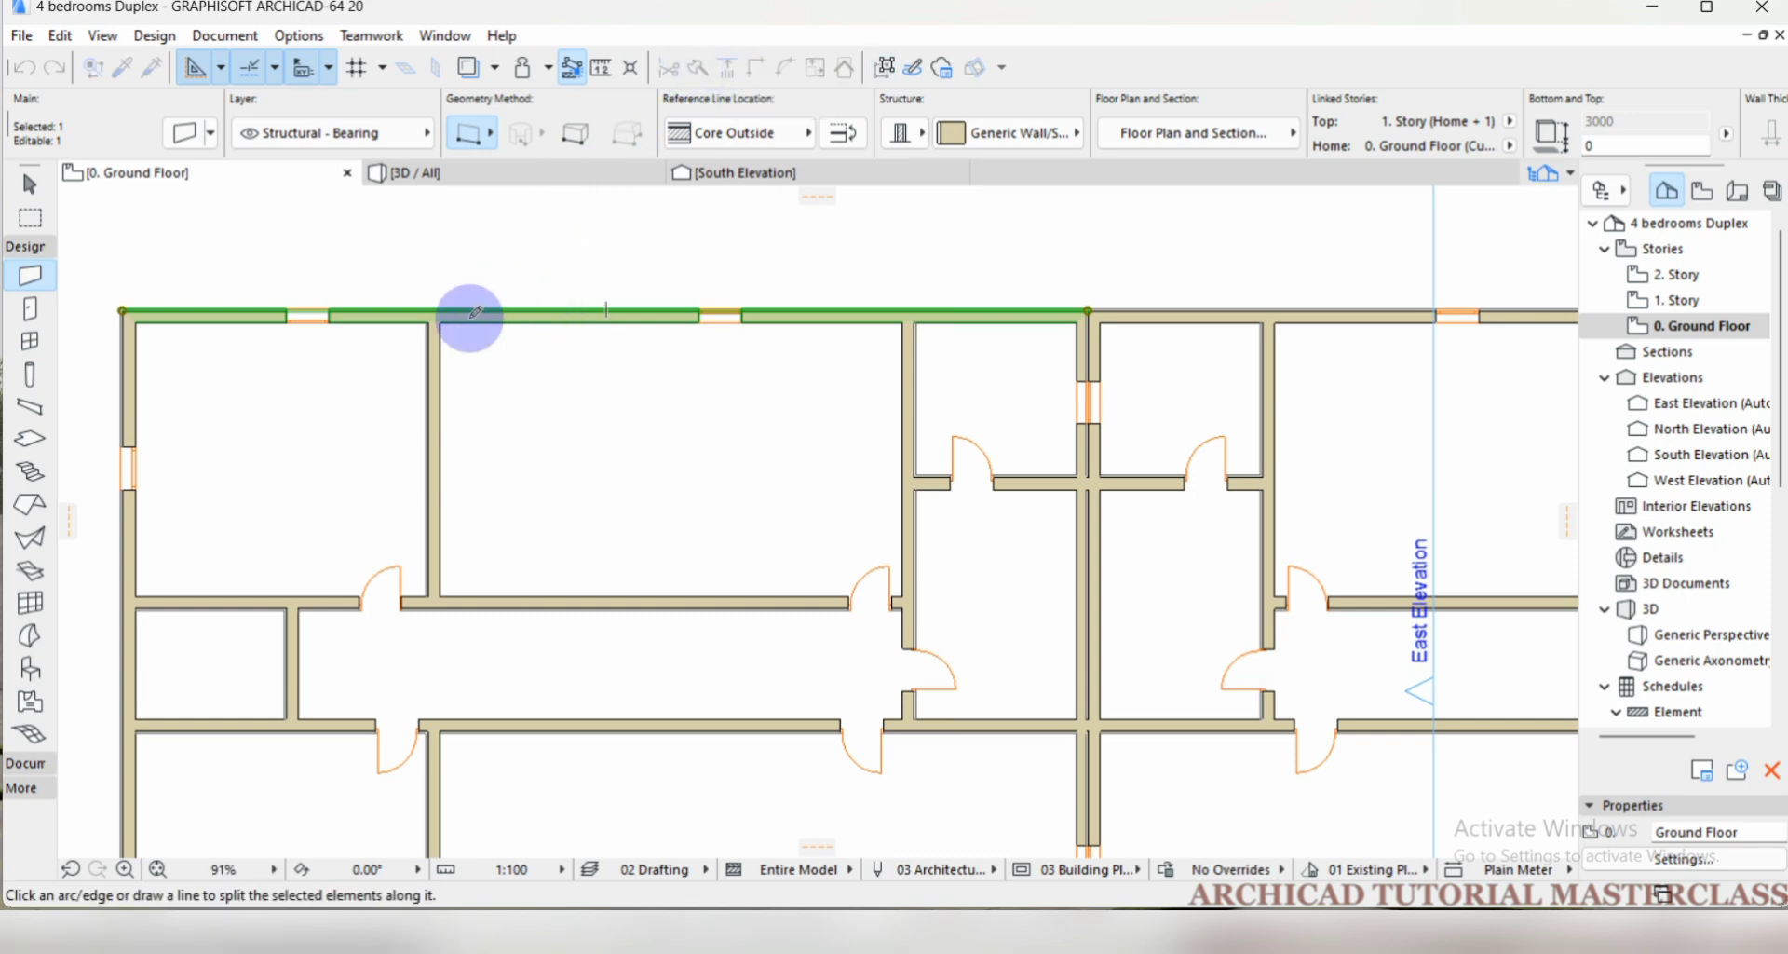
click(441, 318)
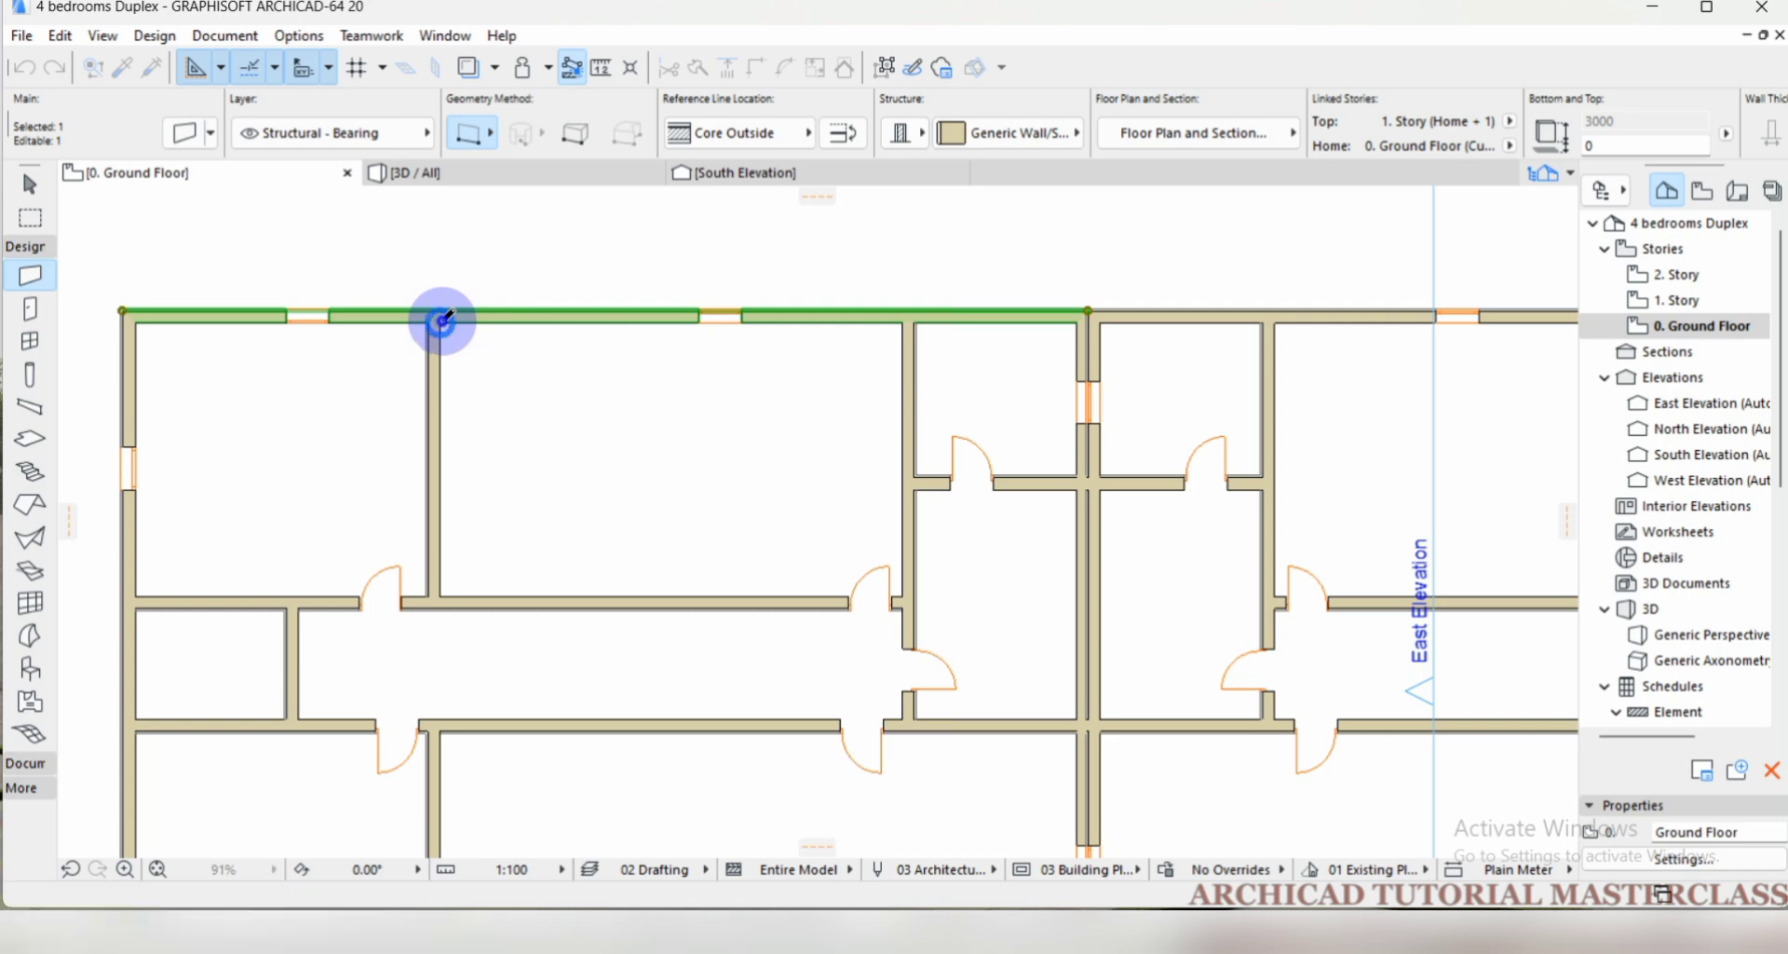
click(458, 298)
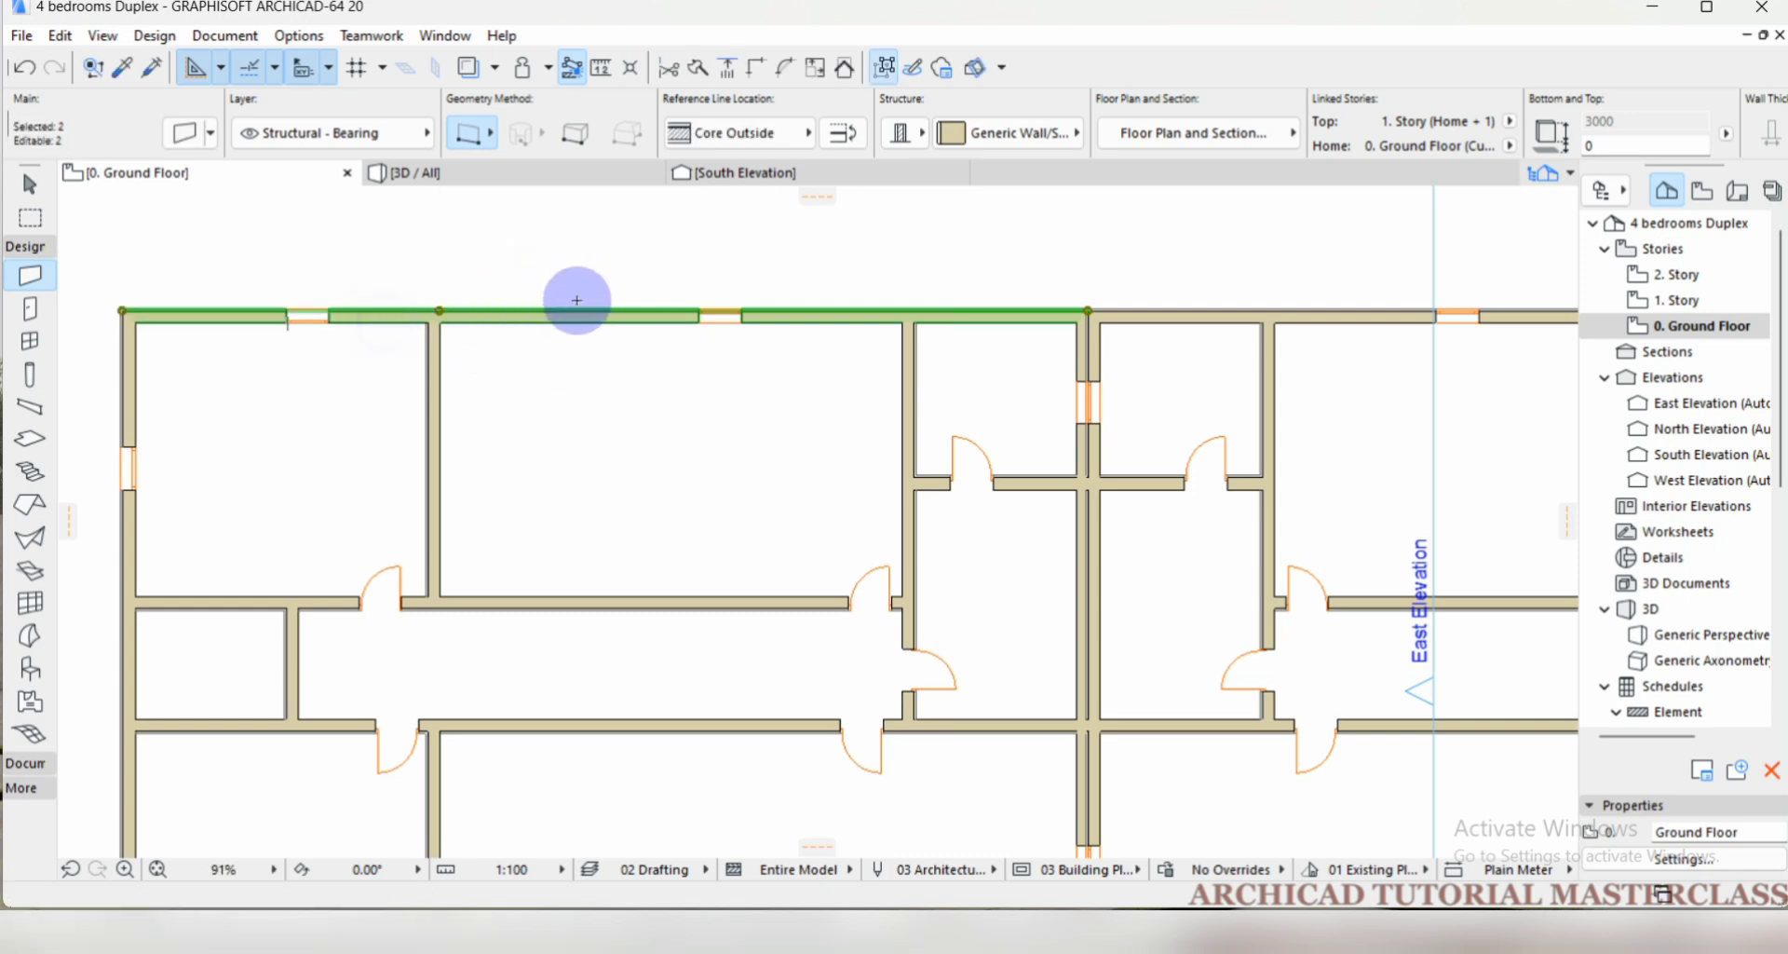
key(Escape)
Split the wall piece east of the partition along a vertical line just west of its window, keeping the east part selected.
shift+click(587, 319)
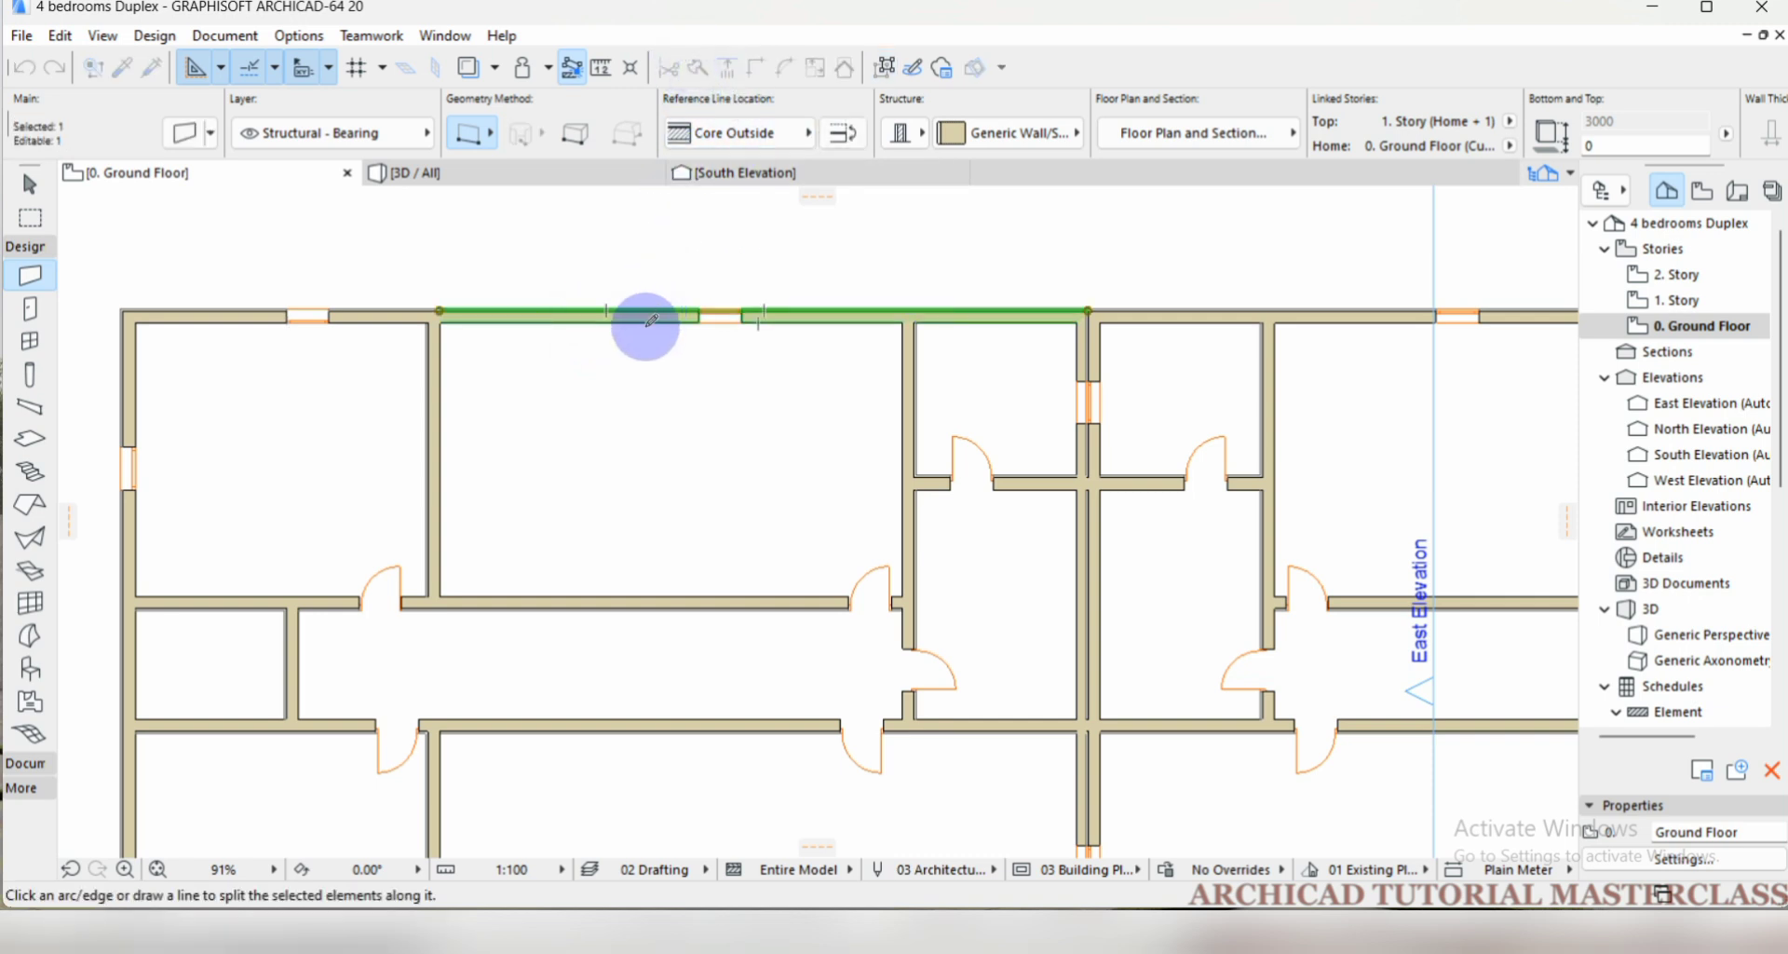
click(608, 310)
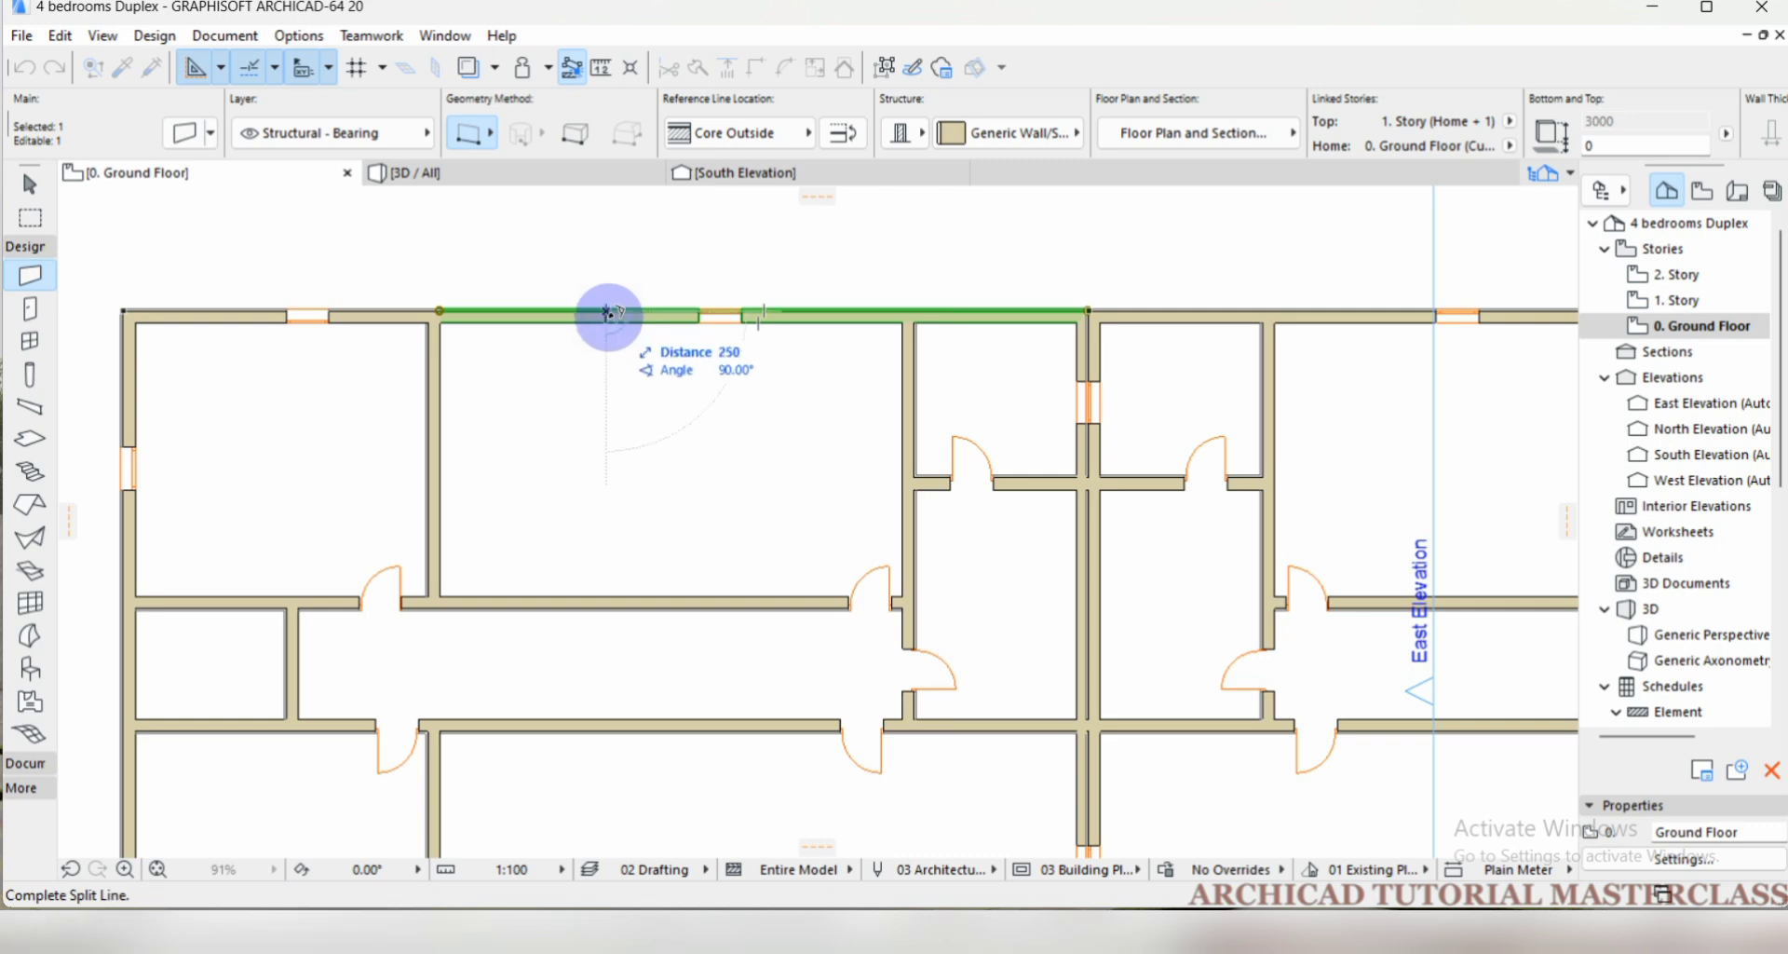
click(606, 203)
click(662, 279)
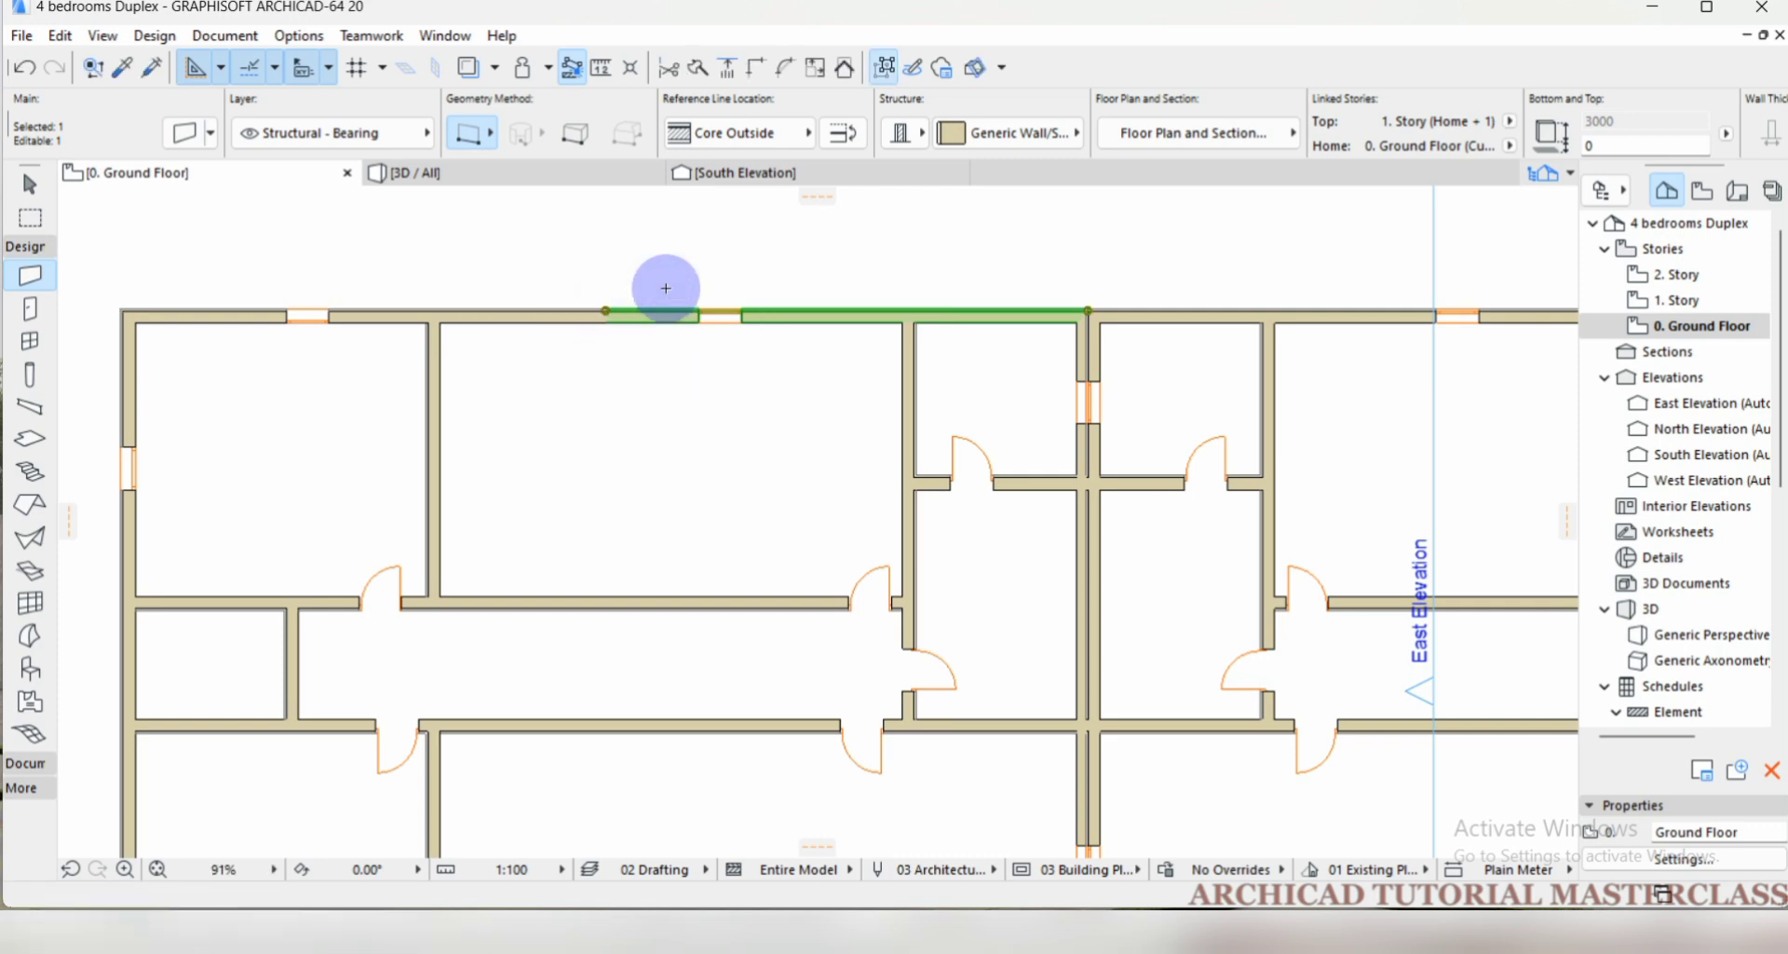
Try to split the selected north wall piece at a point just east of its window.
click(708, 69)
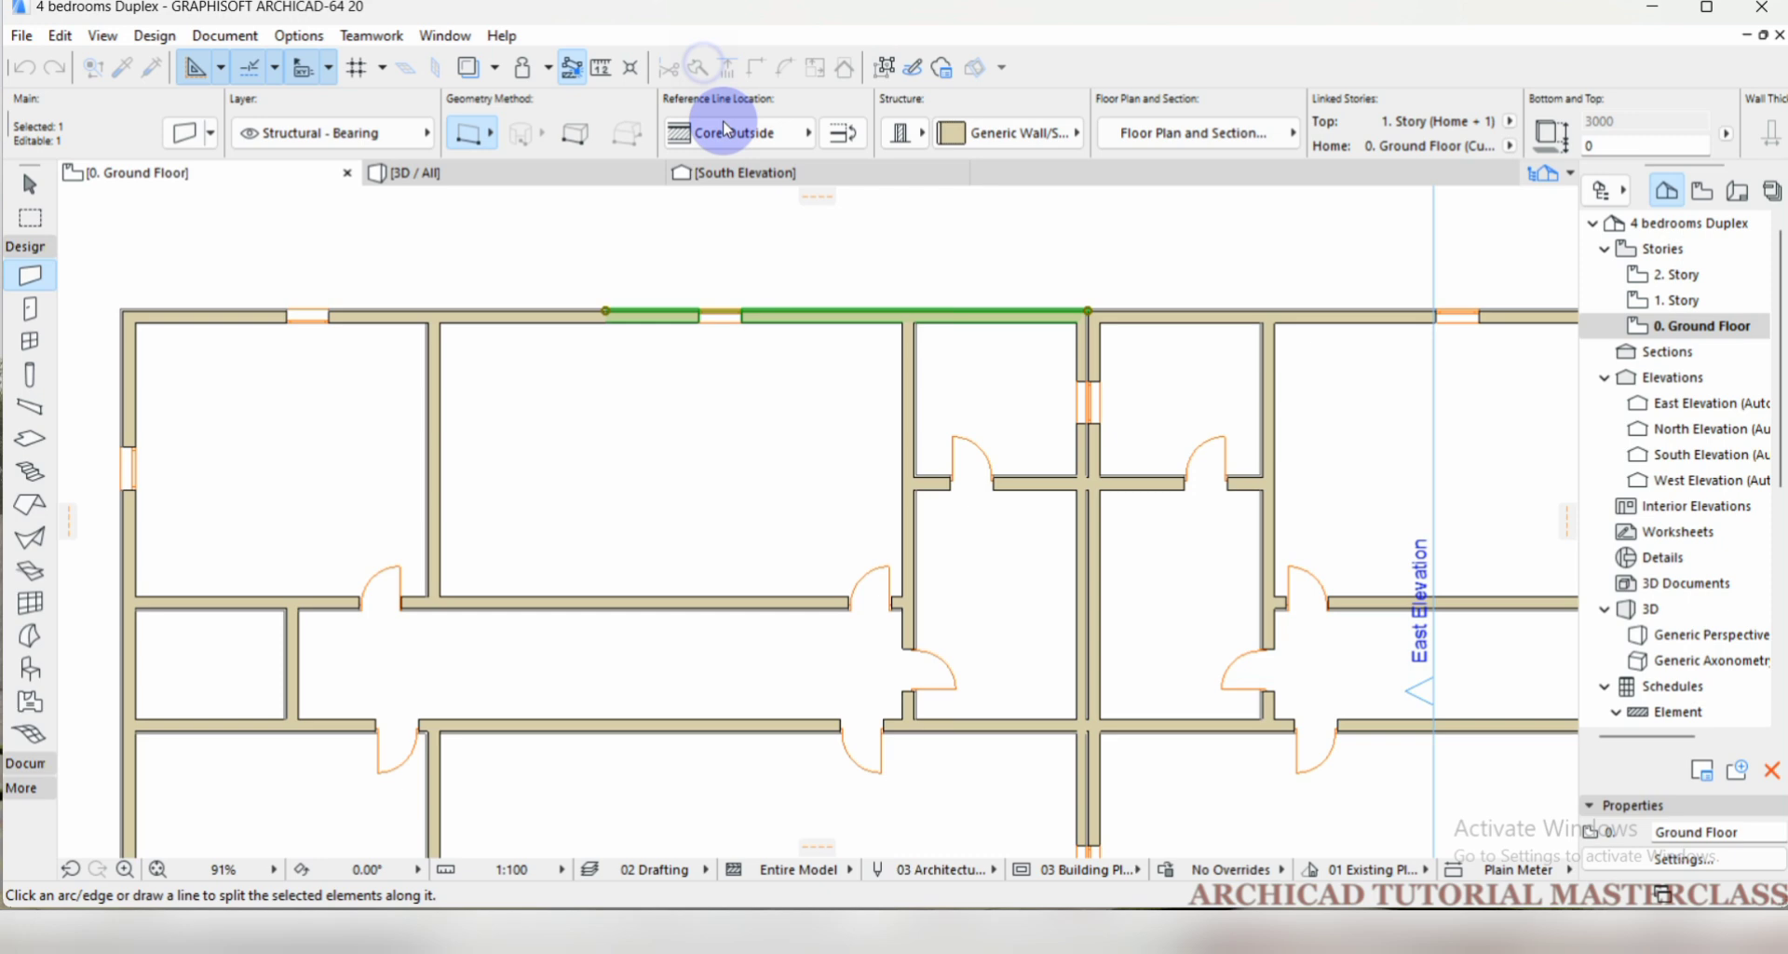
click(799, 315)
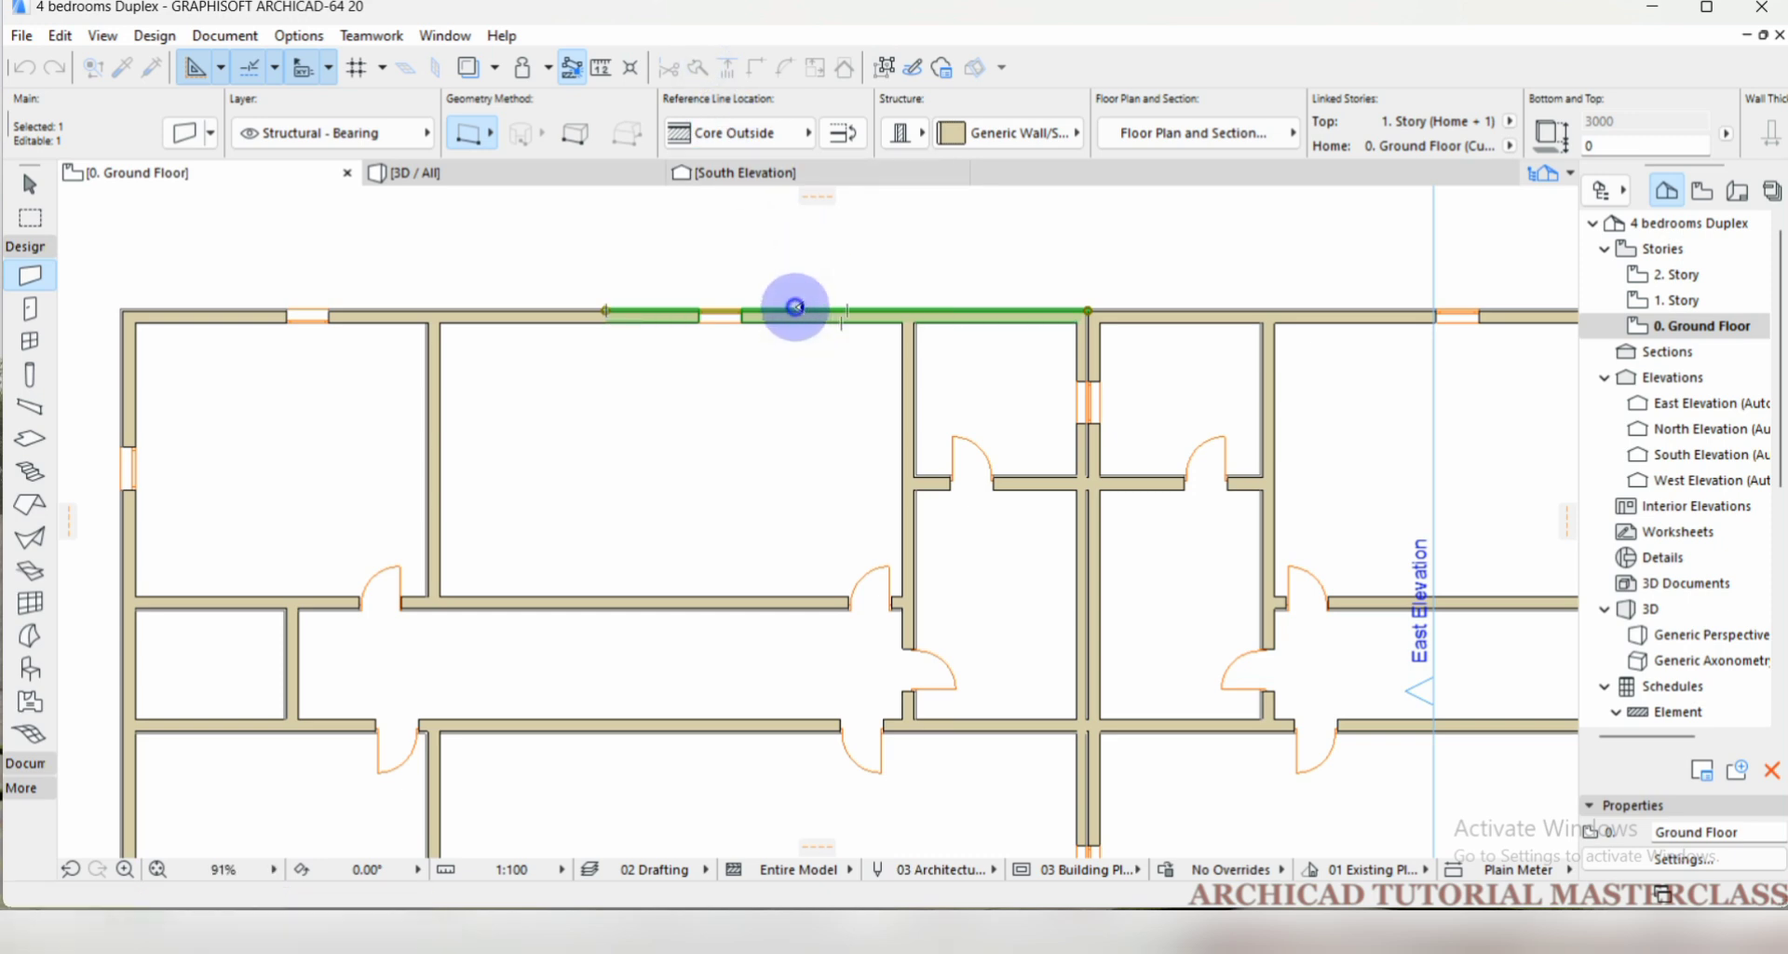
click(815, 268)
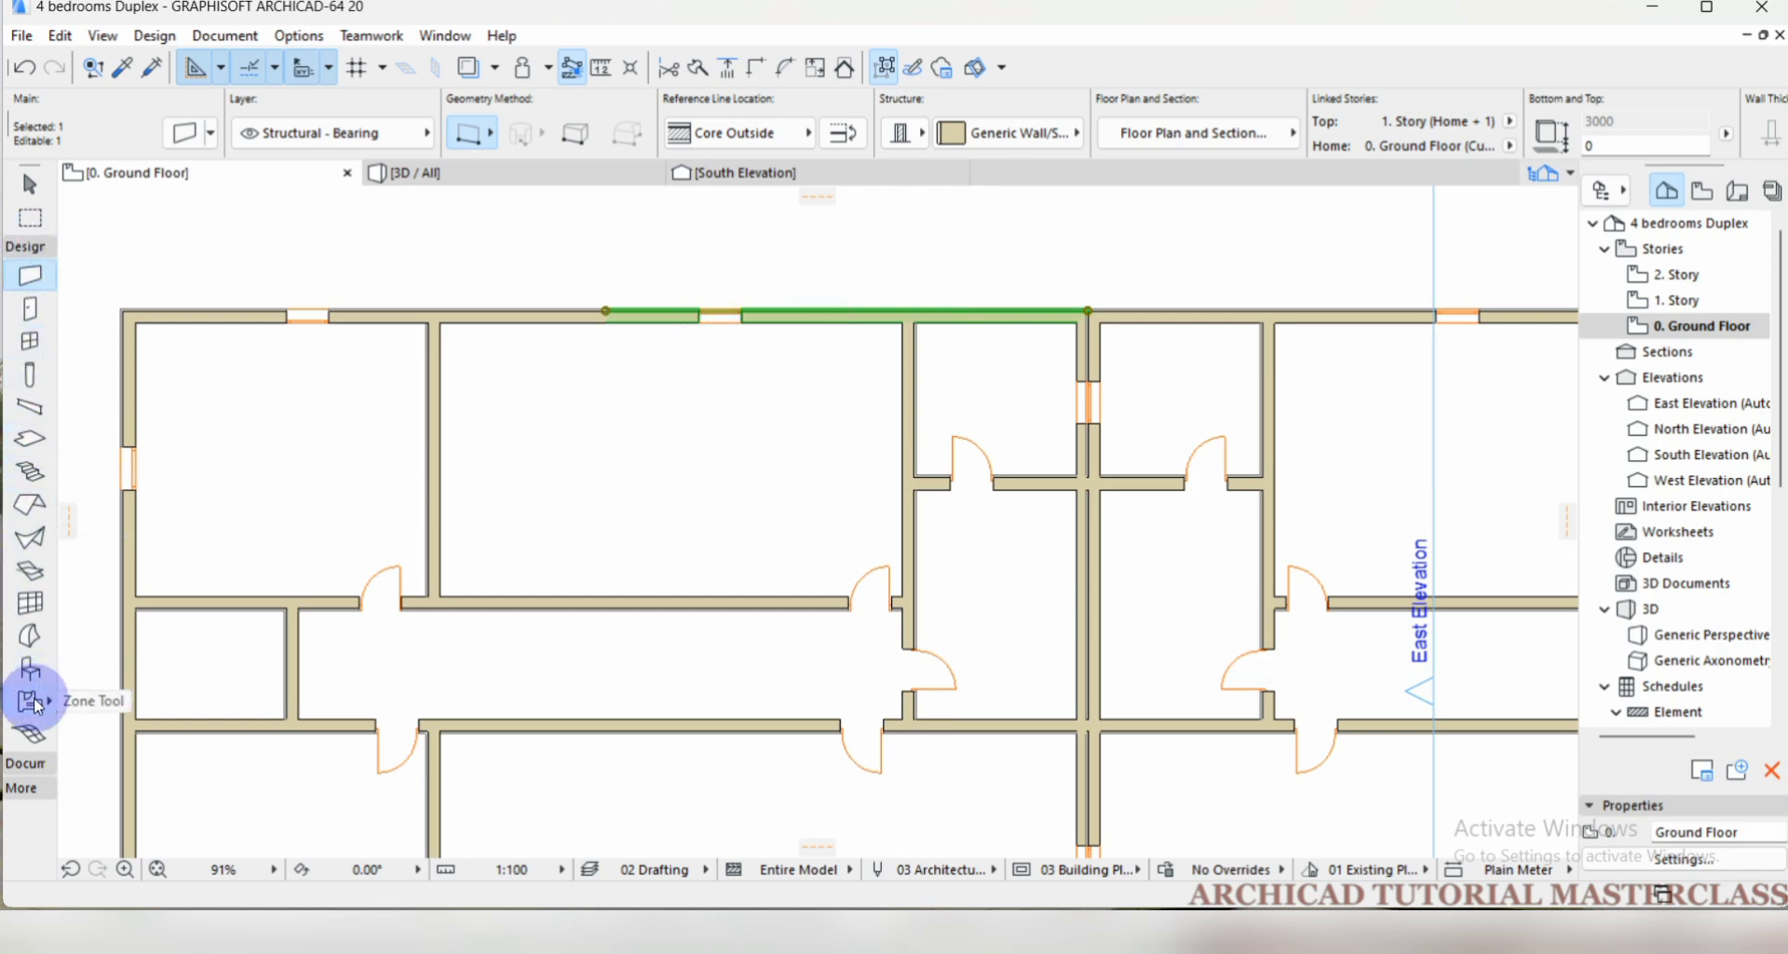
Draw two short vertical lines side by side across the north wall, between its window and the bathroom partition to the east.
click(28, 769)
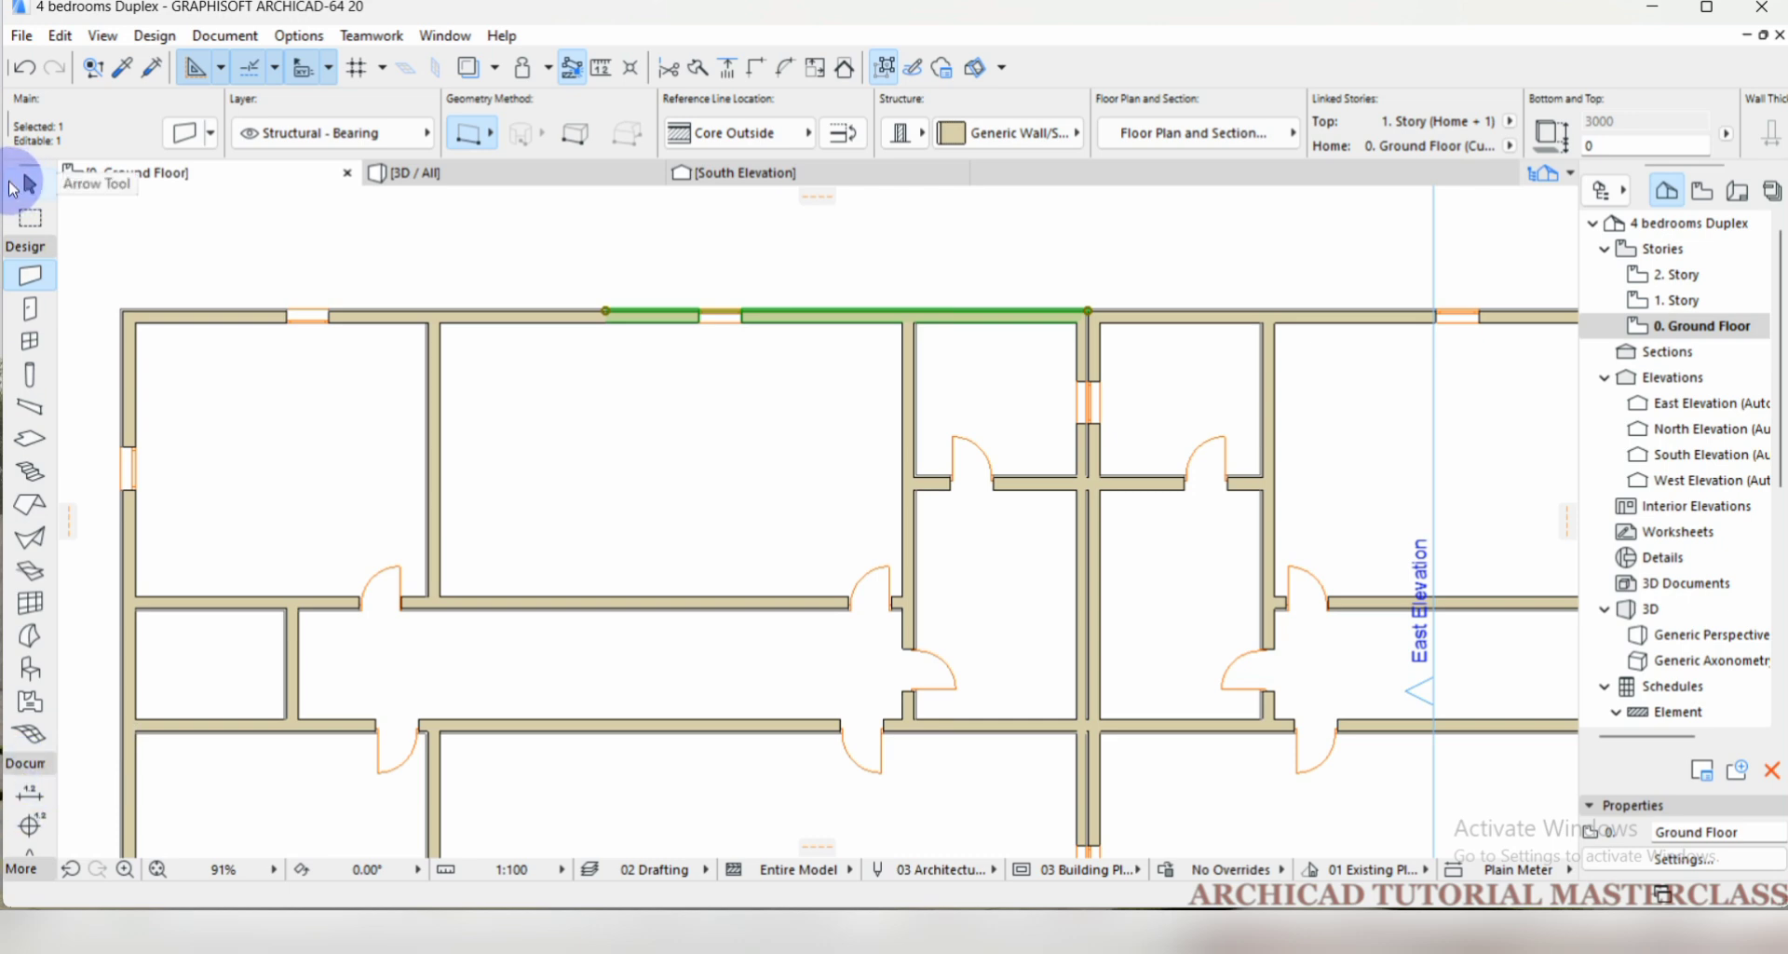
click(26, 246)
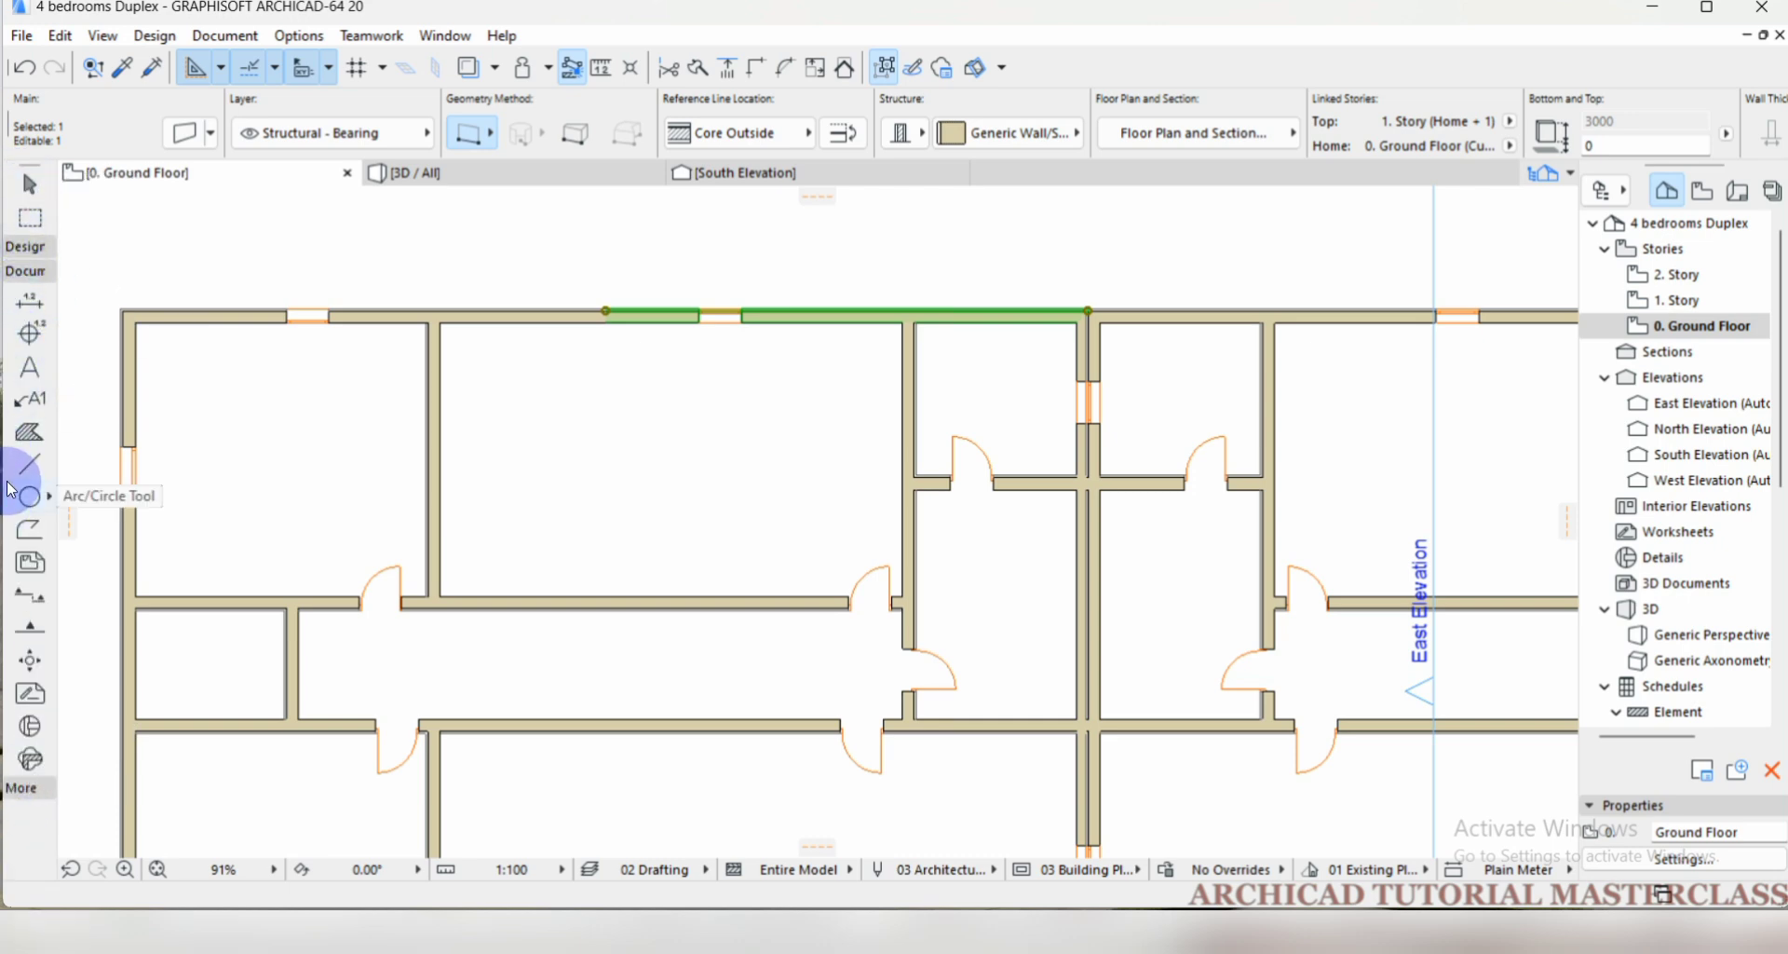
click(30, 463)
scroll(809, 291, up, 3)
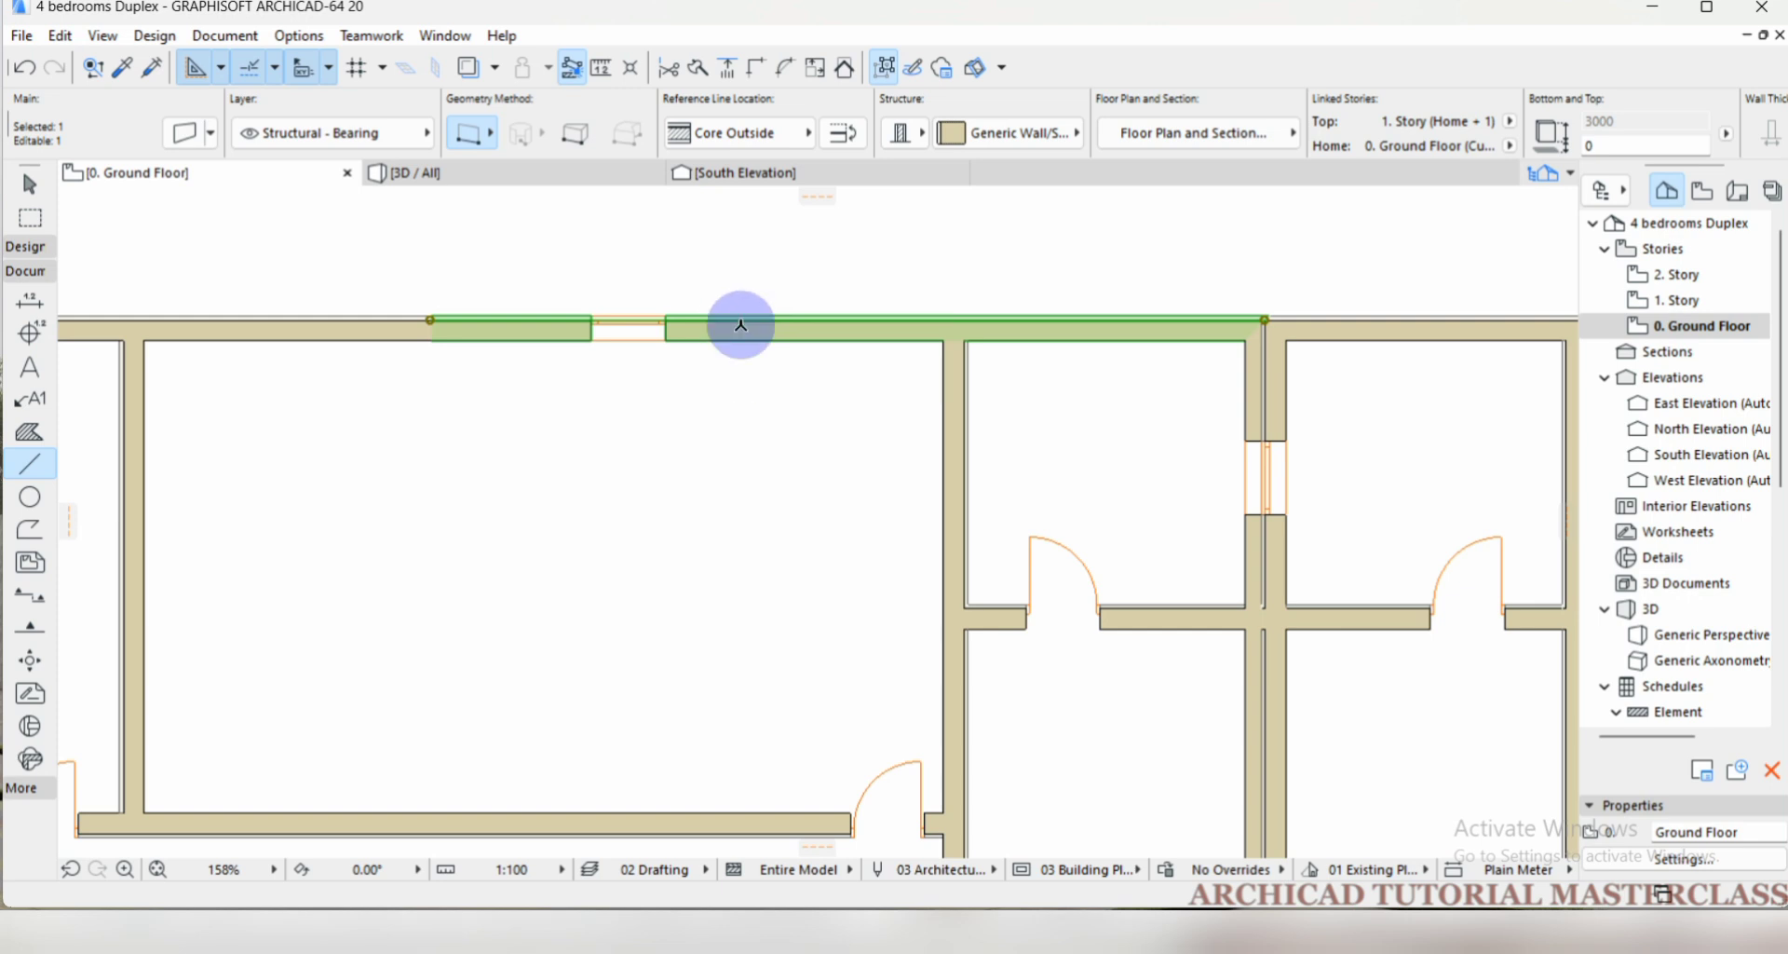
key(Escape)
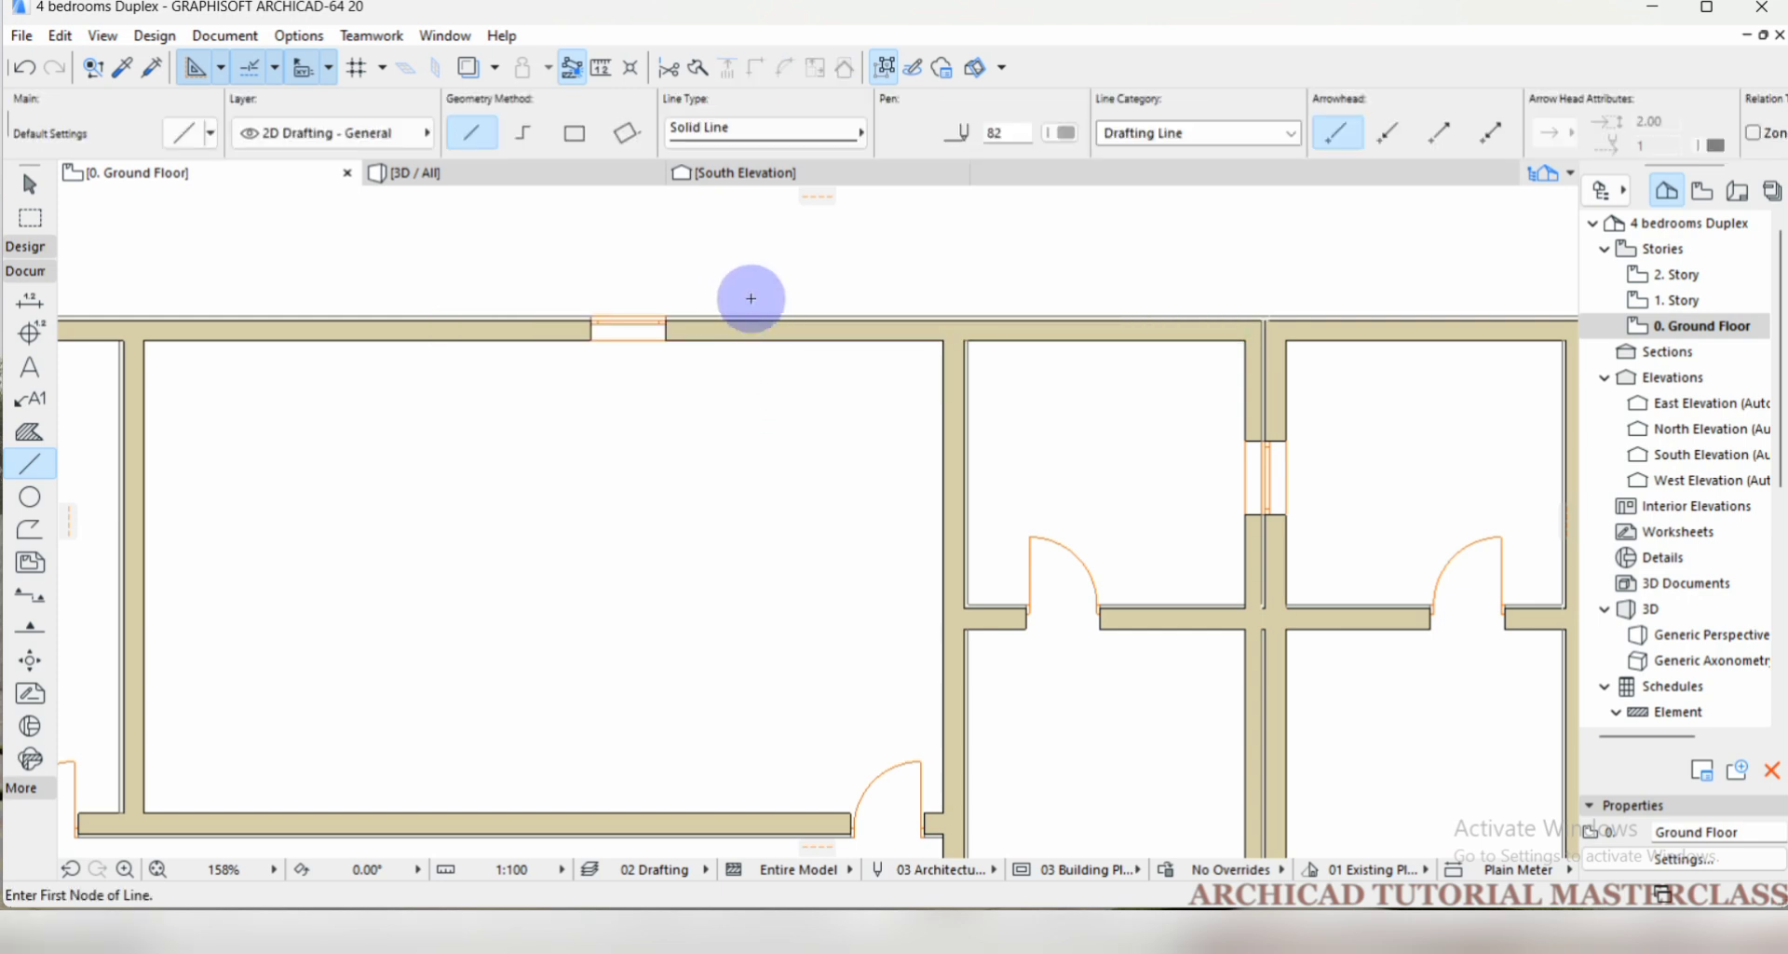
click(750, 298)
click(754, 382)
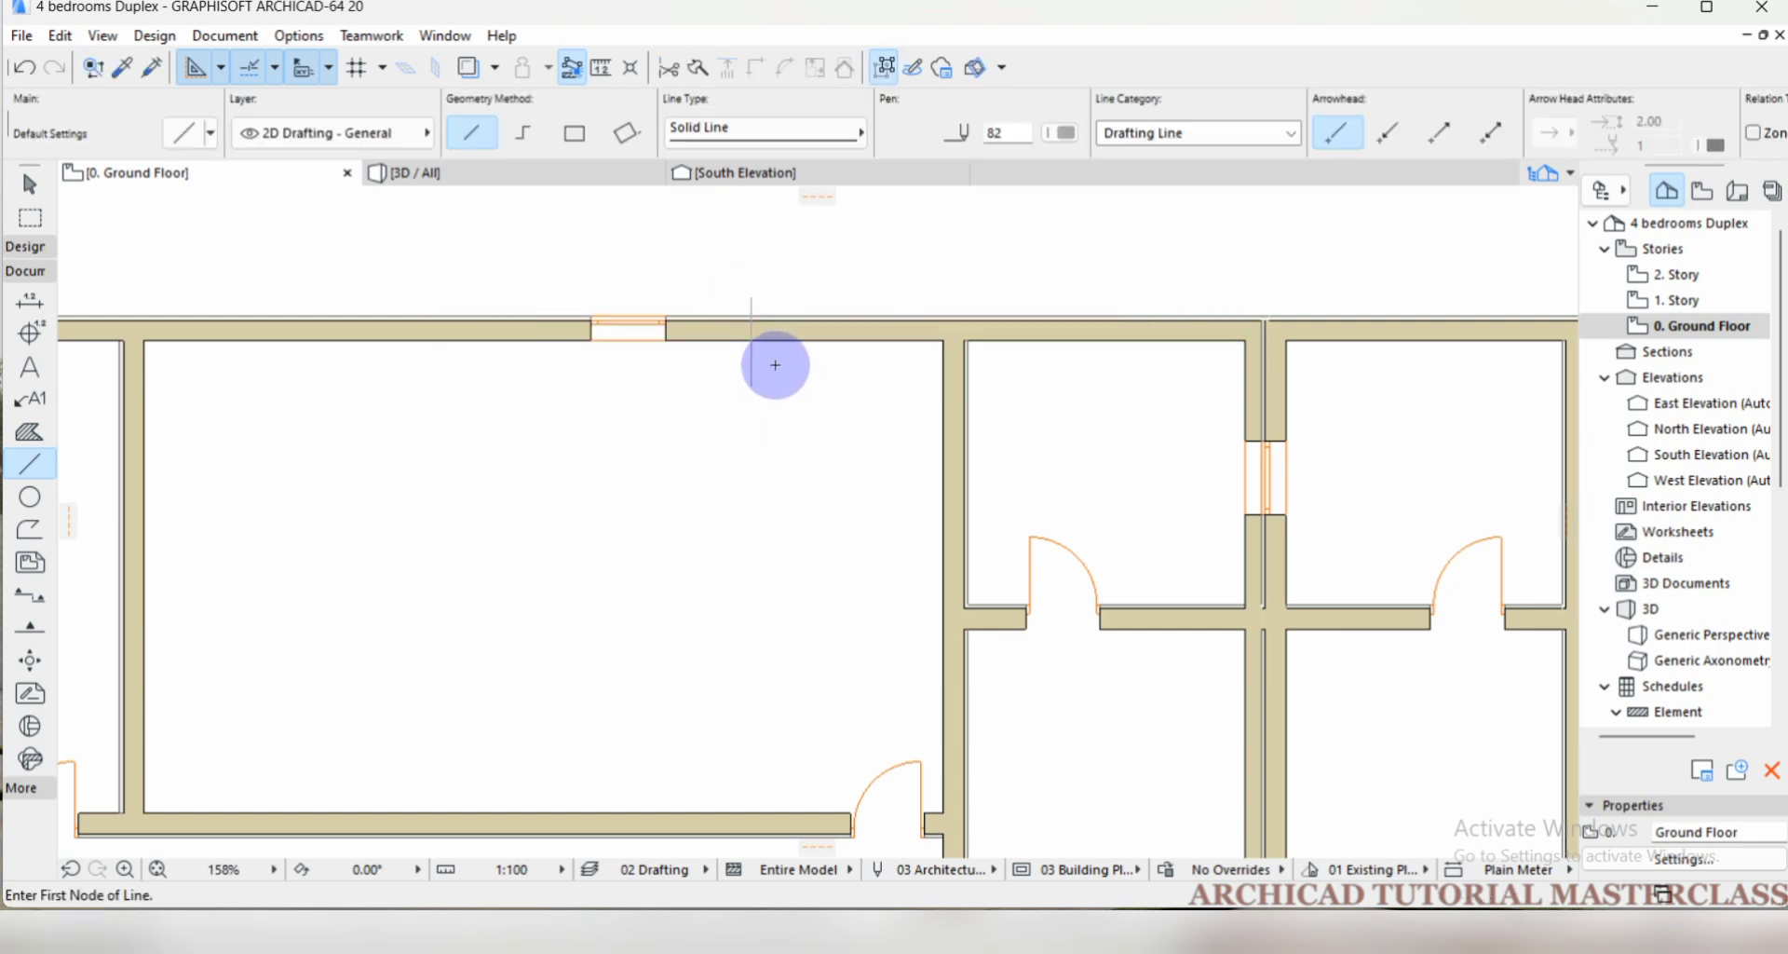
scroll(779, 355, up, 2)
click(830, 271)
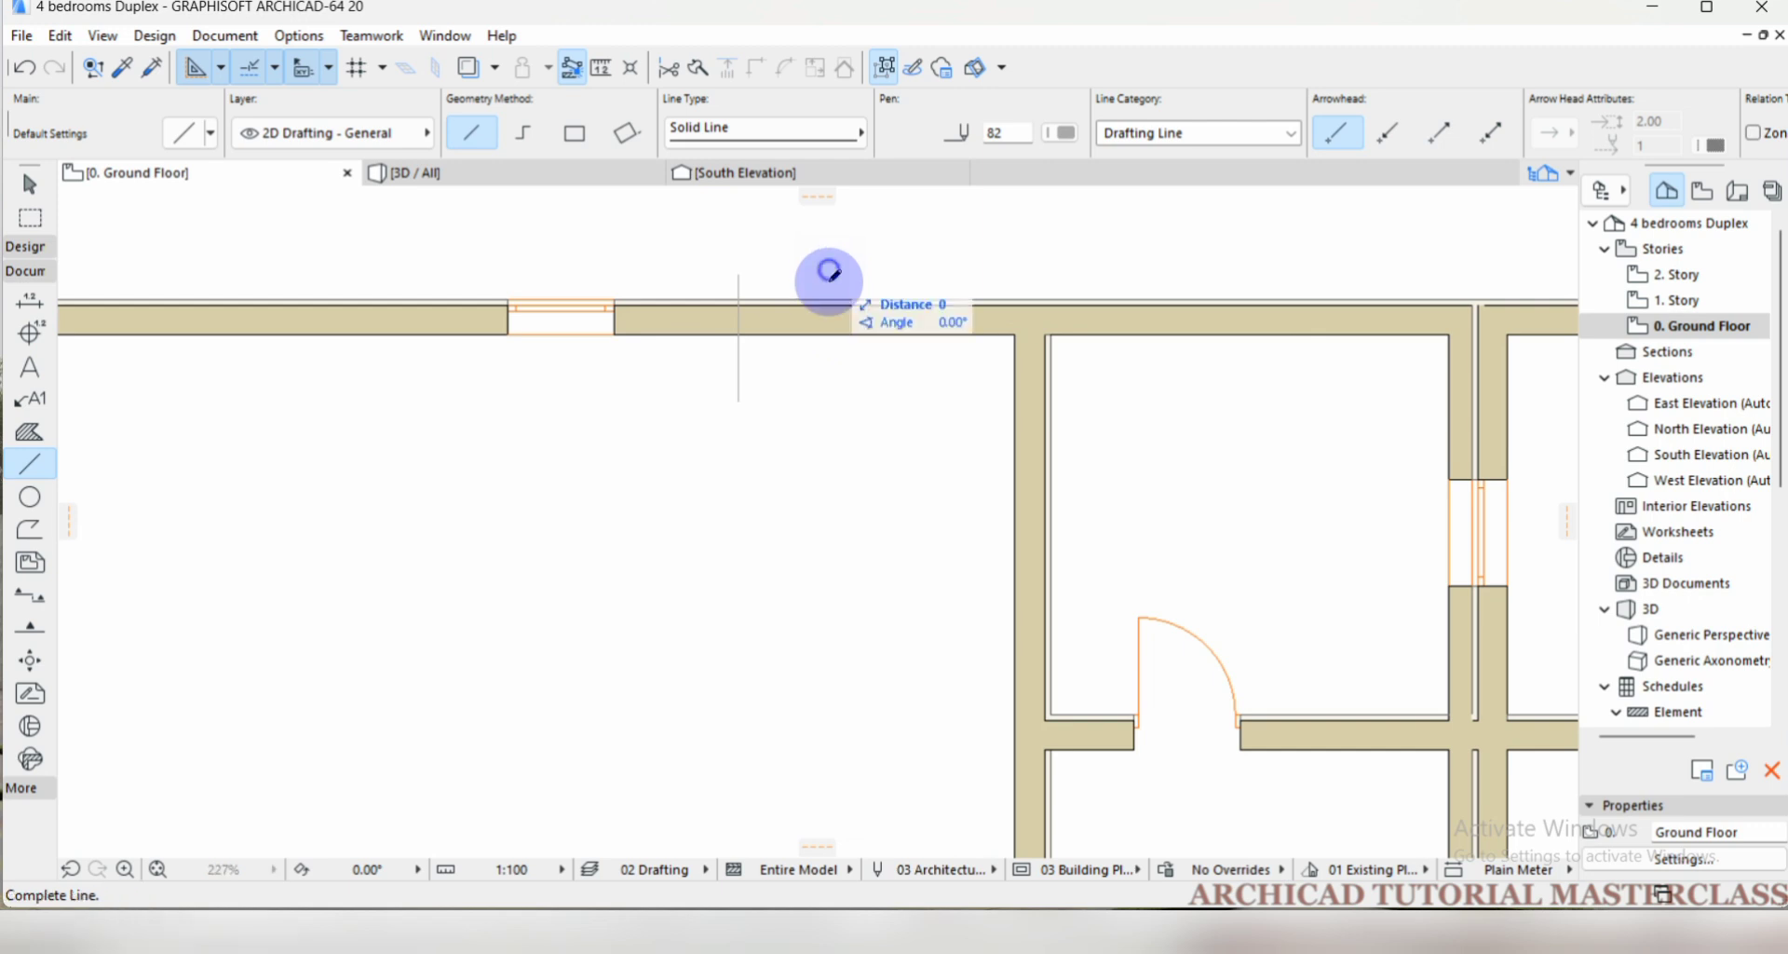
click(827, 401)
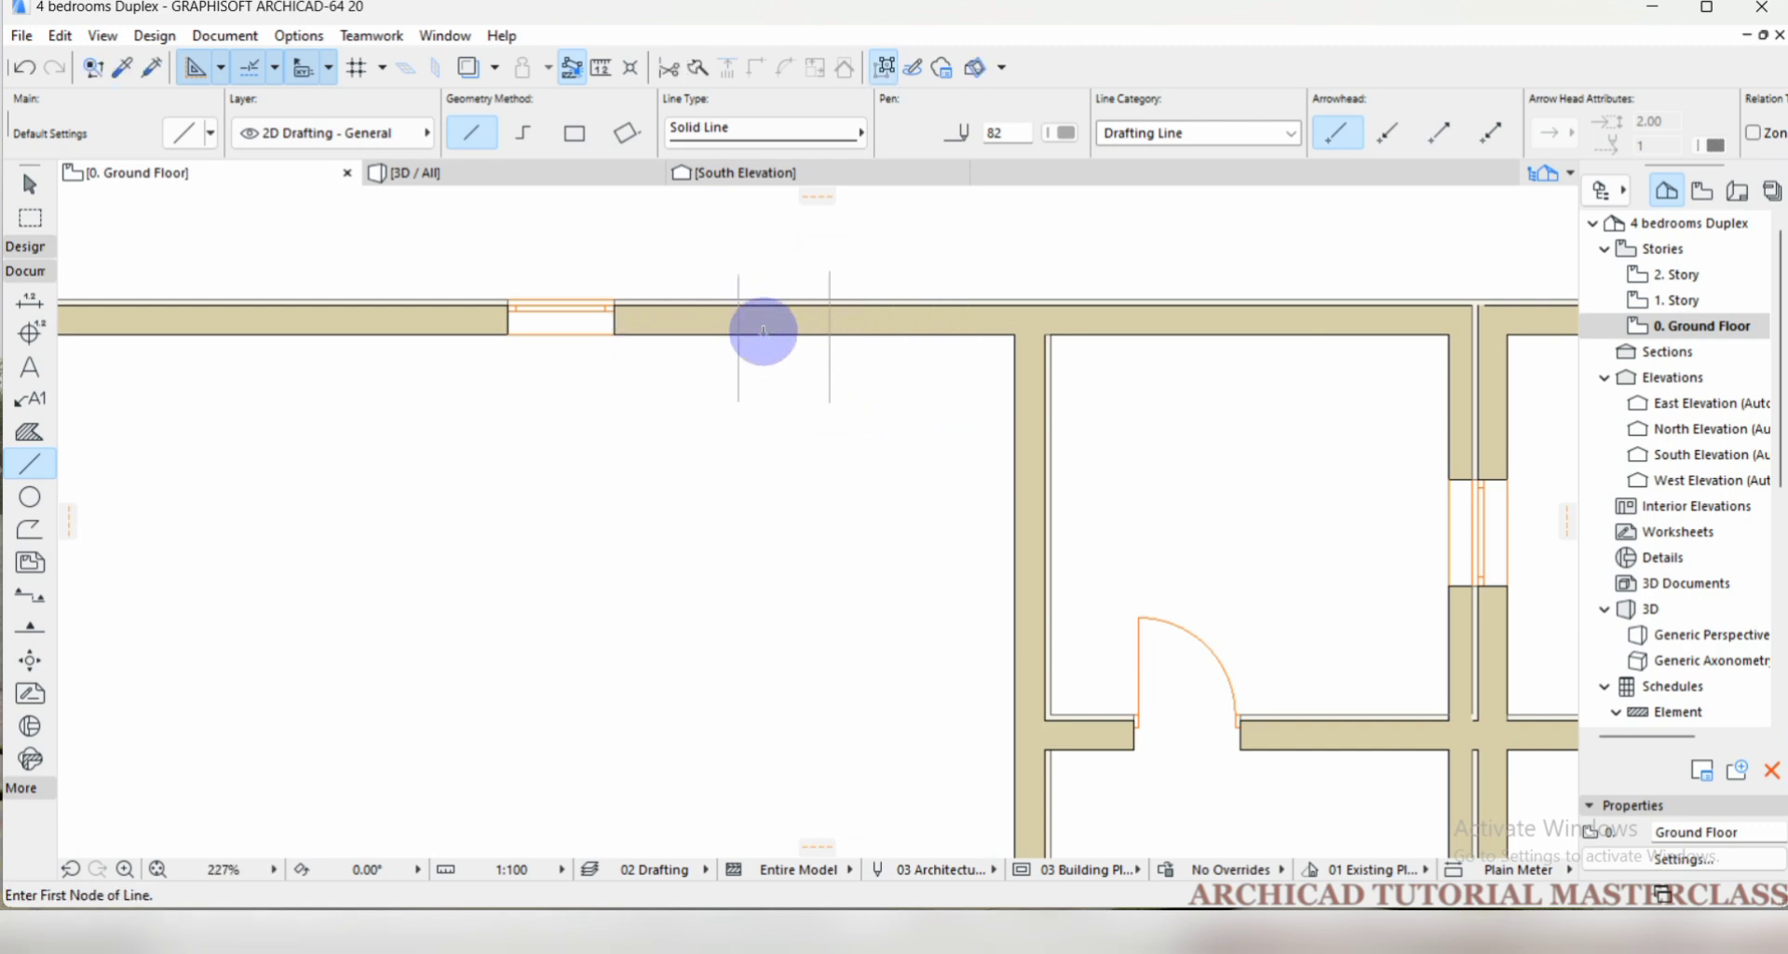
Split the north wall piece containing the window along the eastern vertical line, keeping the part east of it selected.
scroll(779, 320, down, 2)
key(shift)
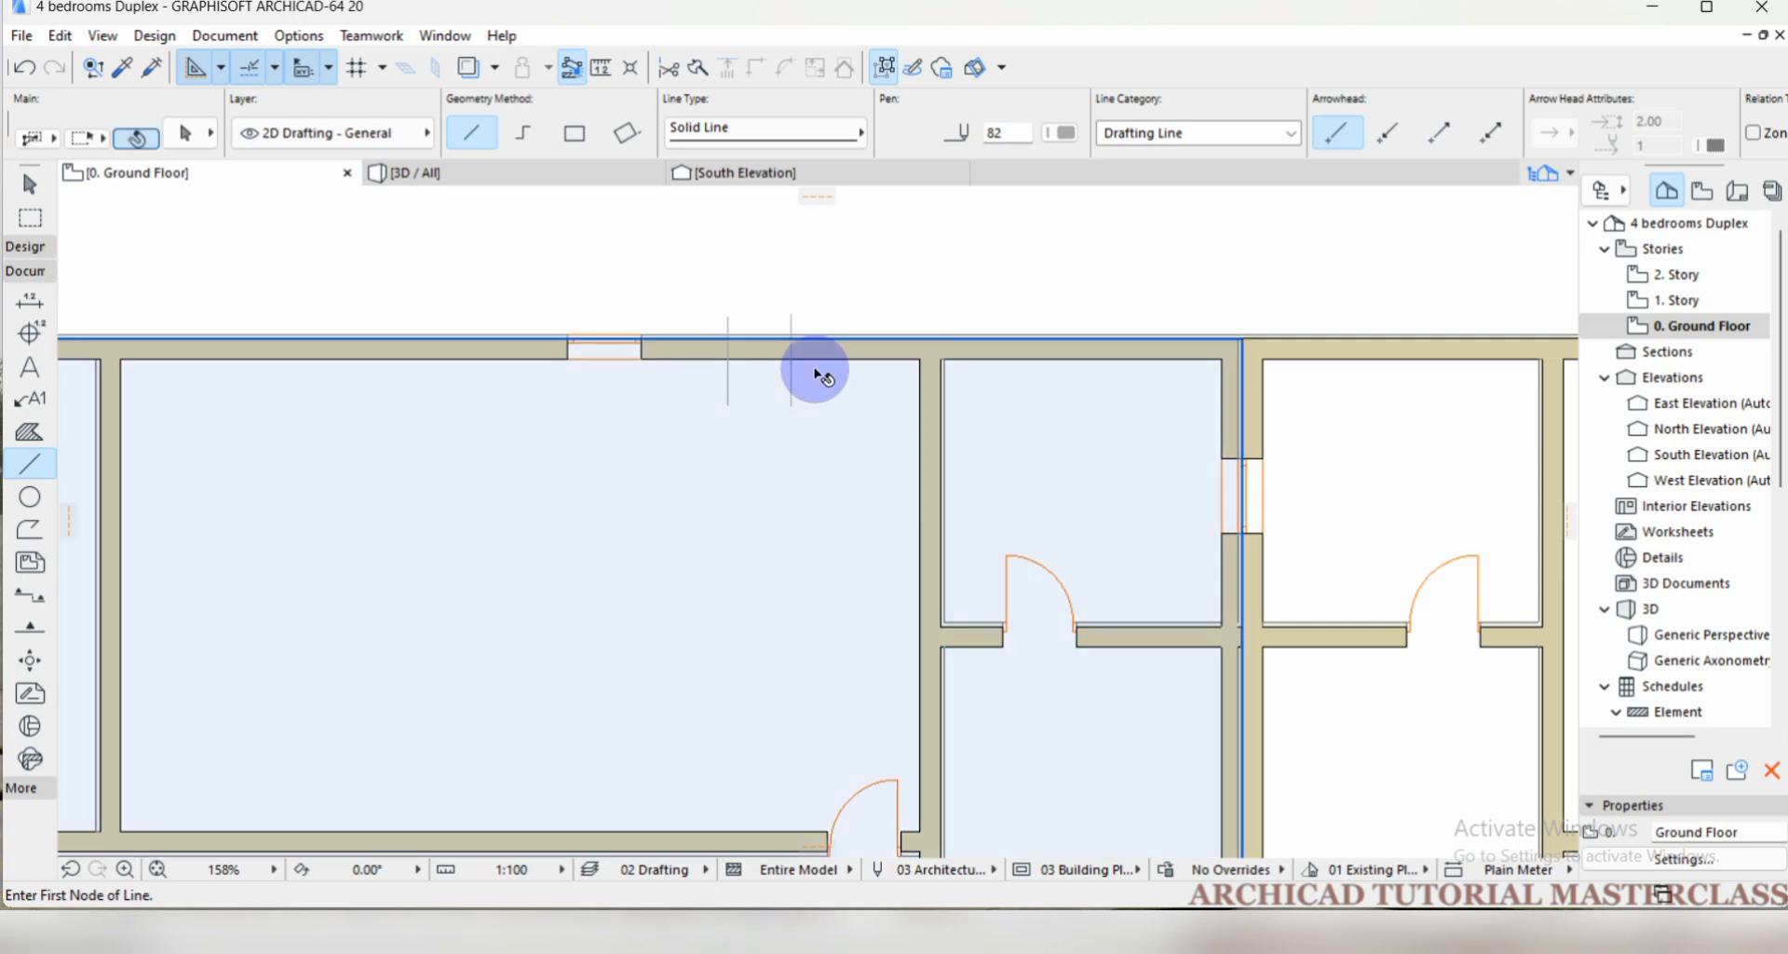
shift+click(819, 354)
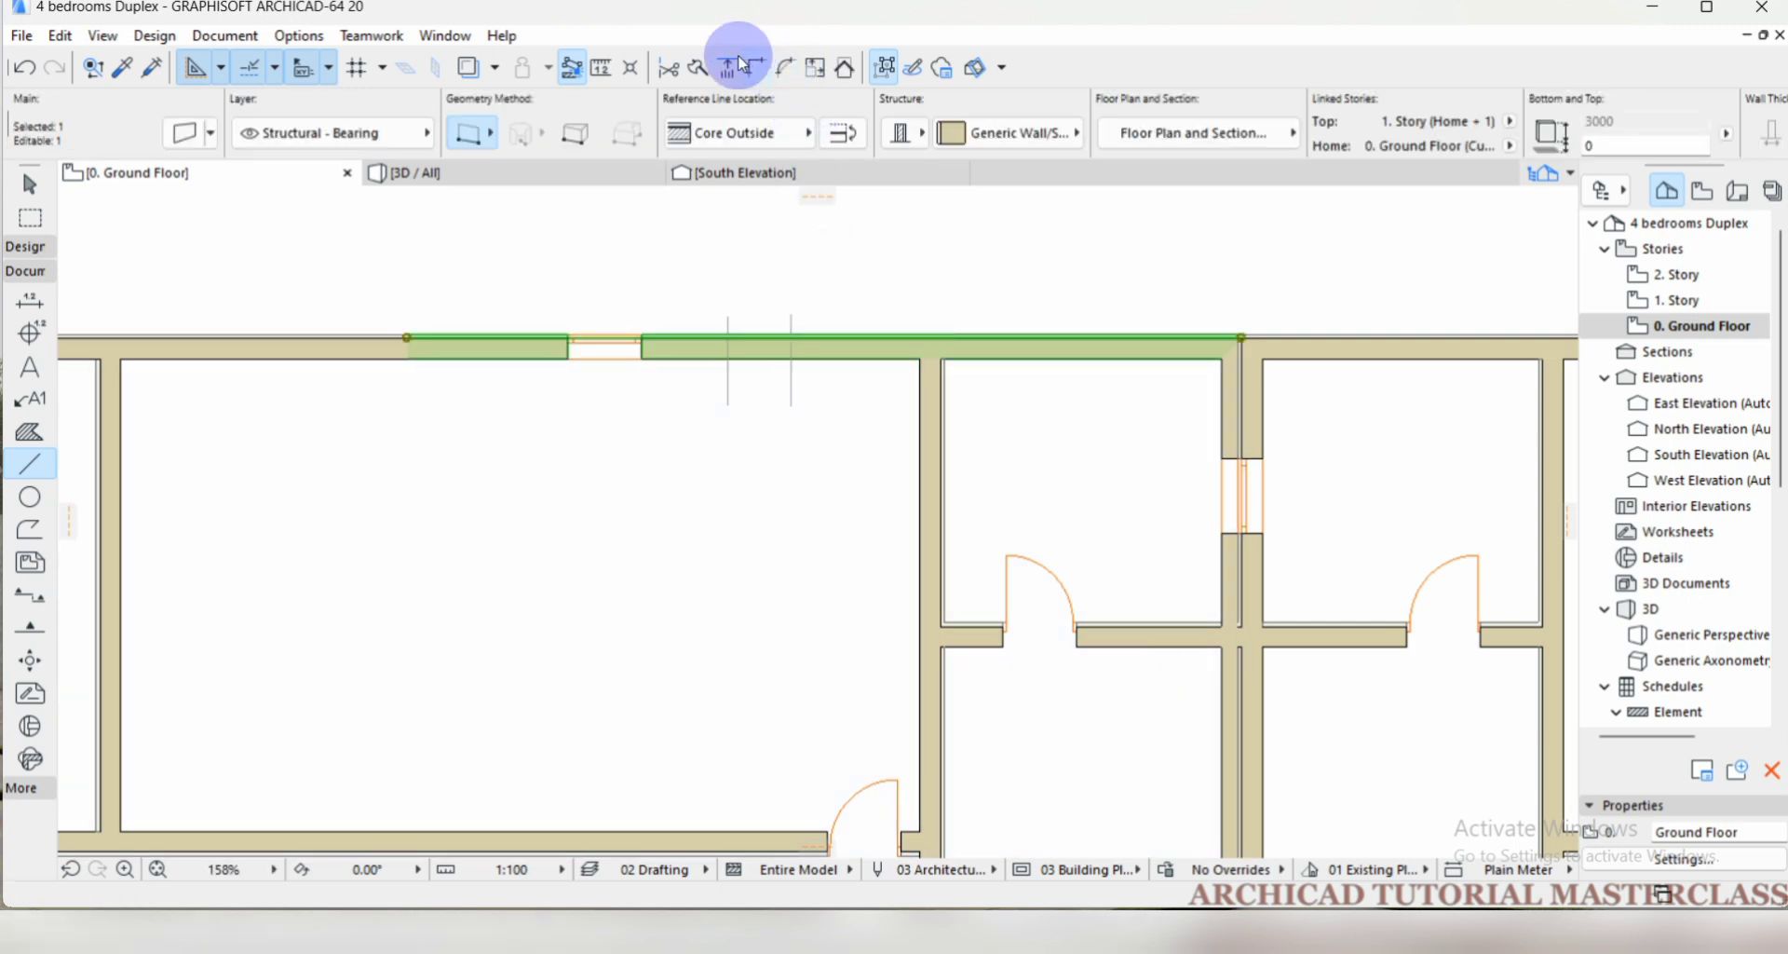
click(705, 70)
scroll(801, 349, up, 3)
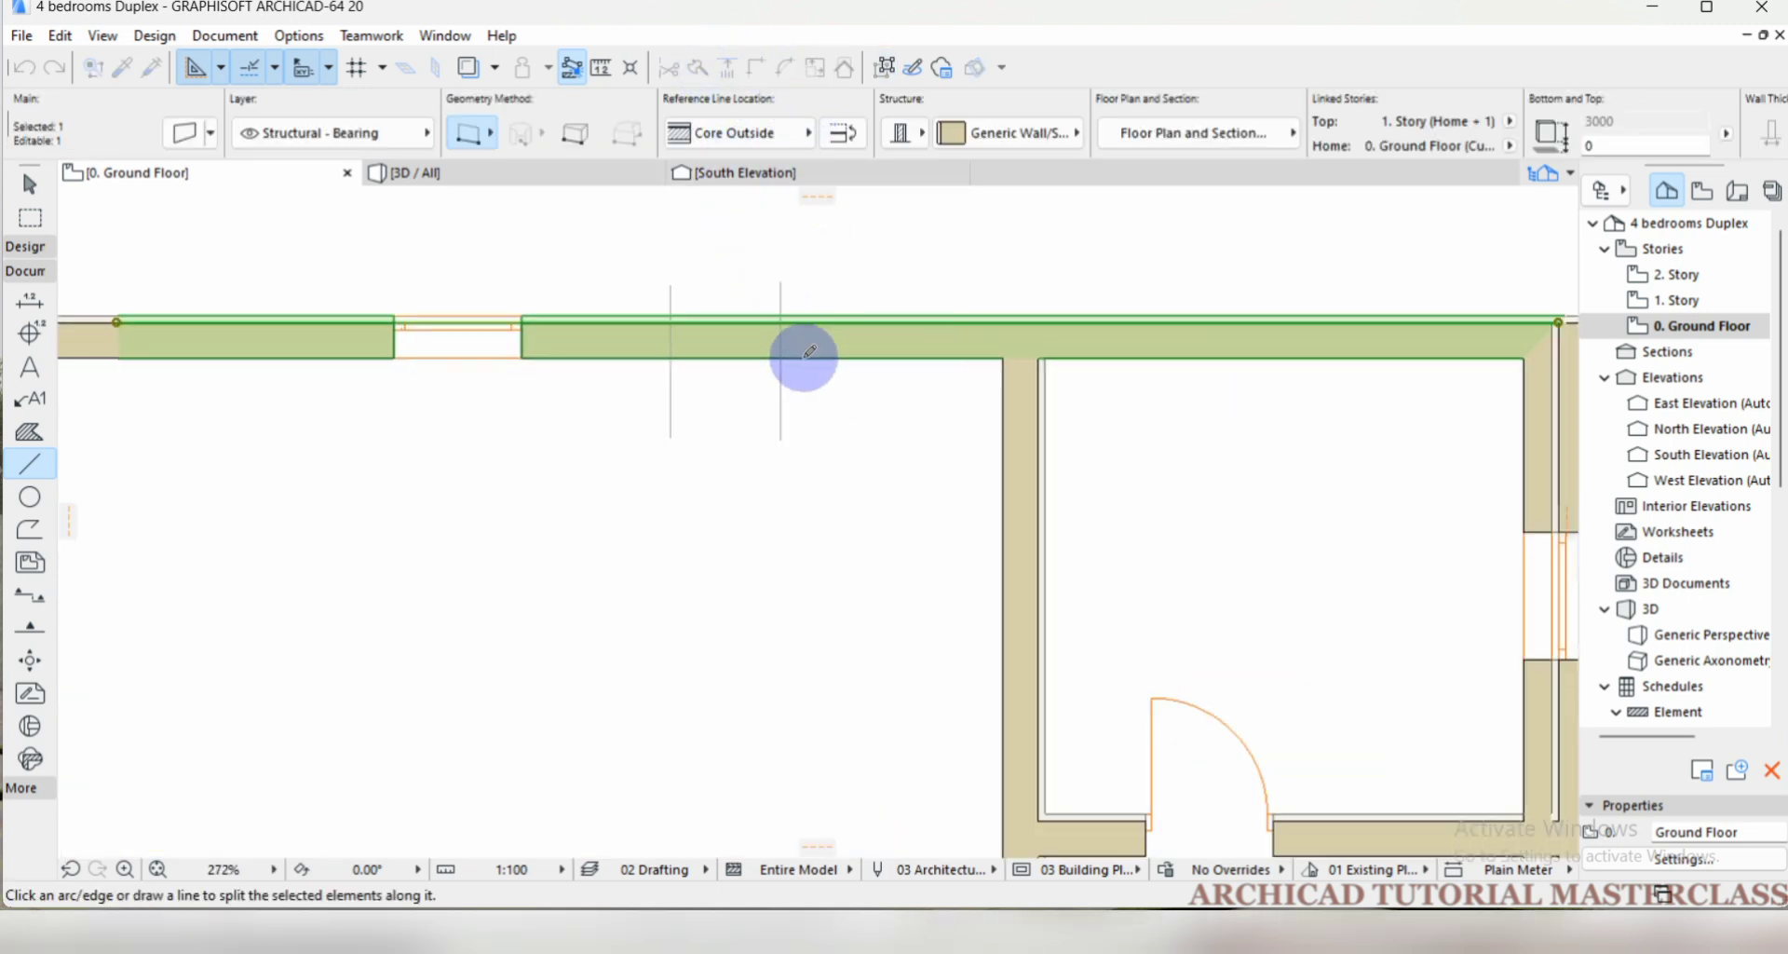
click(782, 354)
click(780, 334)
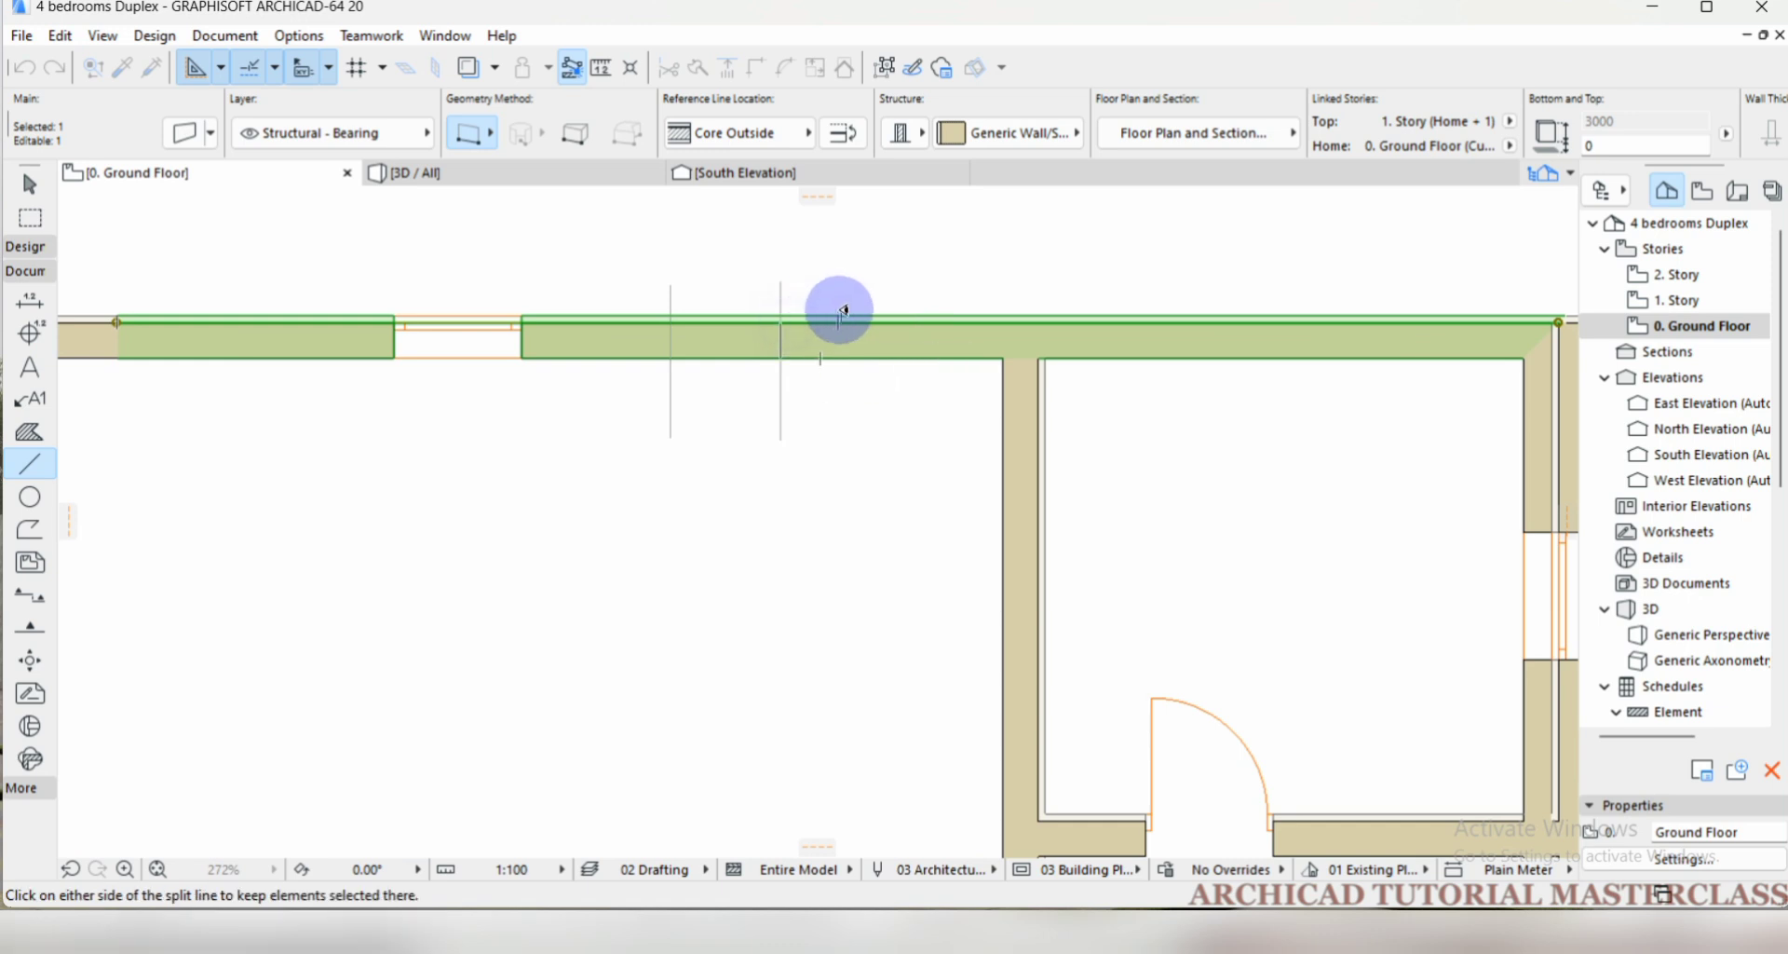
click(868, 298)
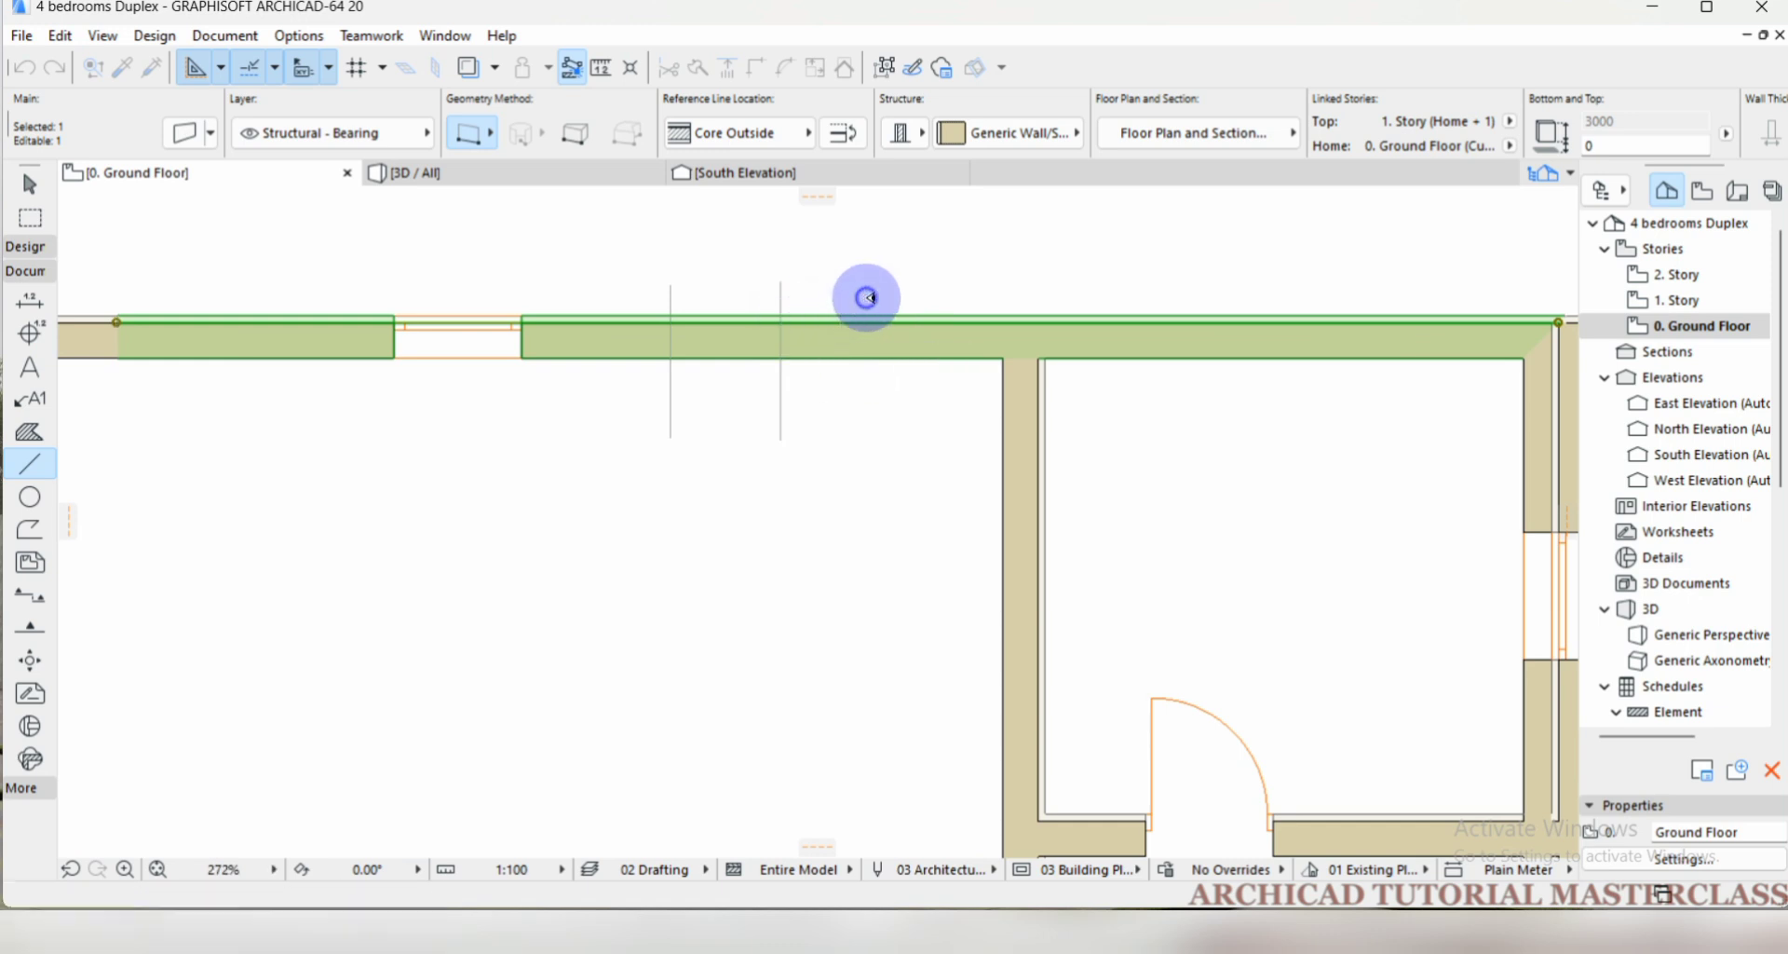
Add the adjoining west wall piece to the selection and split it along the western vertical line, keeping the east side selected.
shift+click(708, 352)
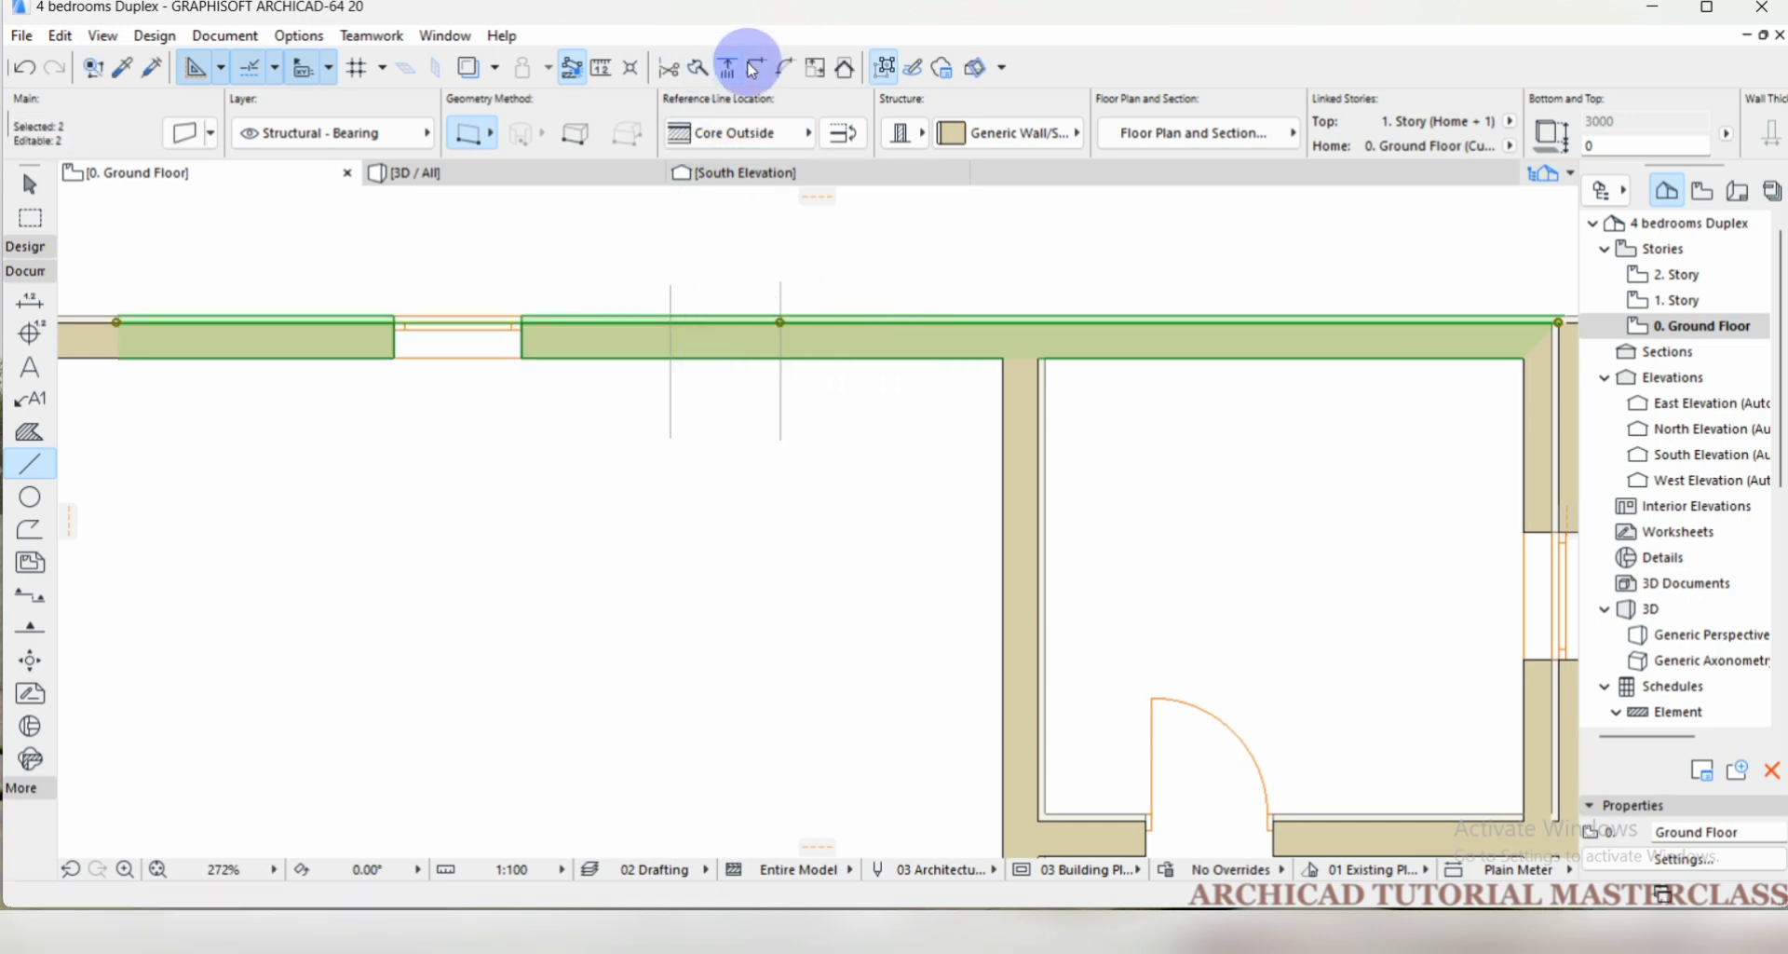
click(700, 69)
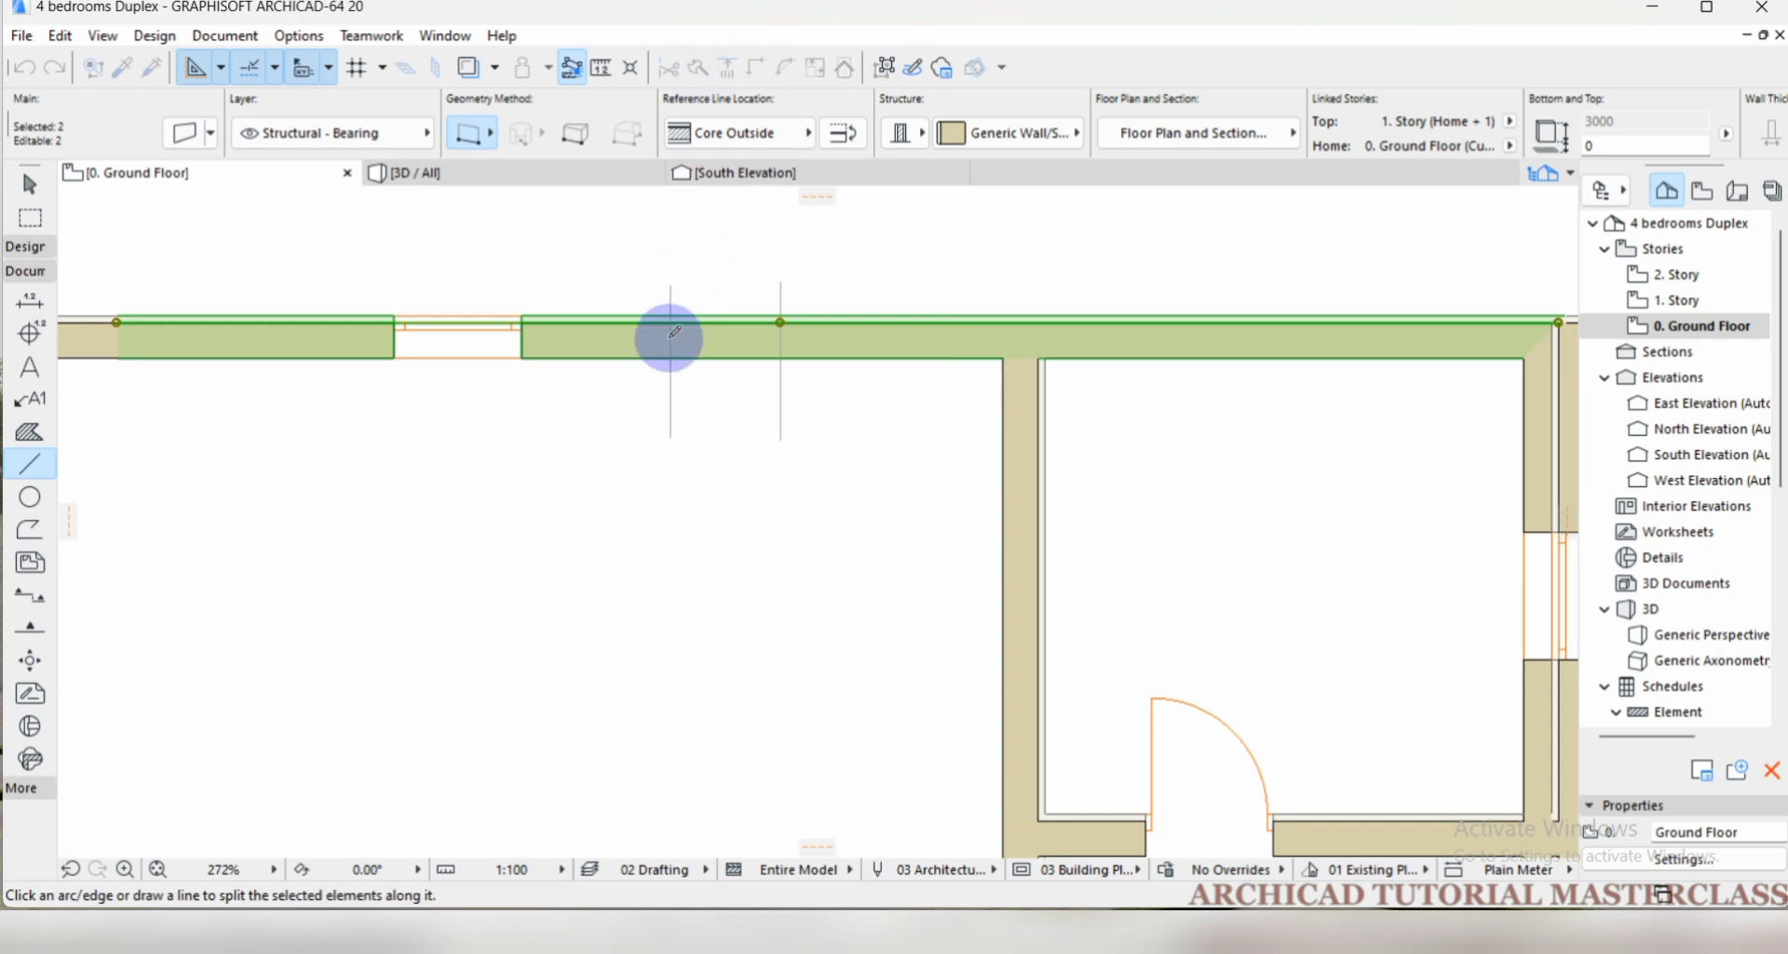
click(675, 357)
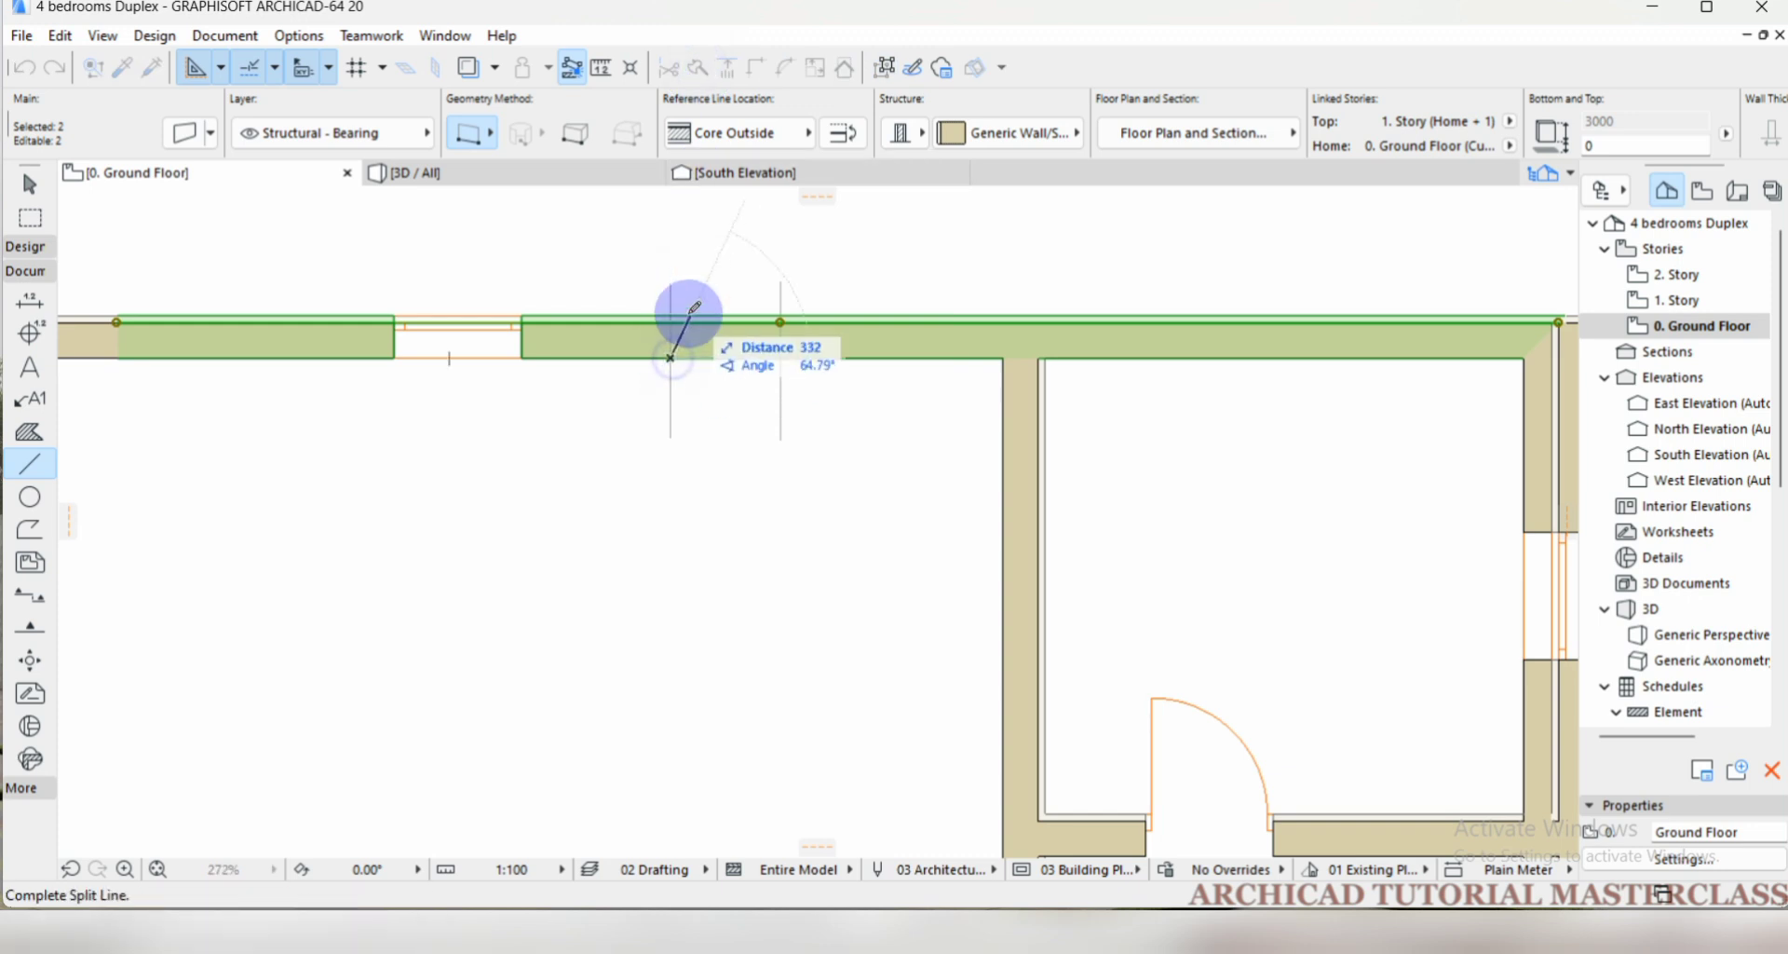
click(671, 311)
click(696, 296)
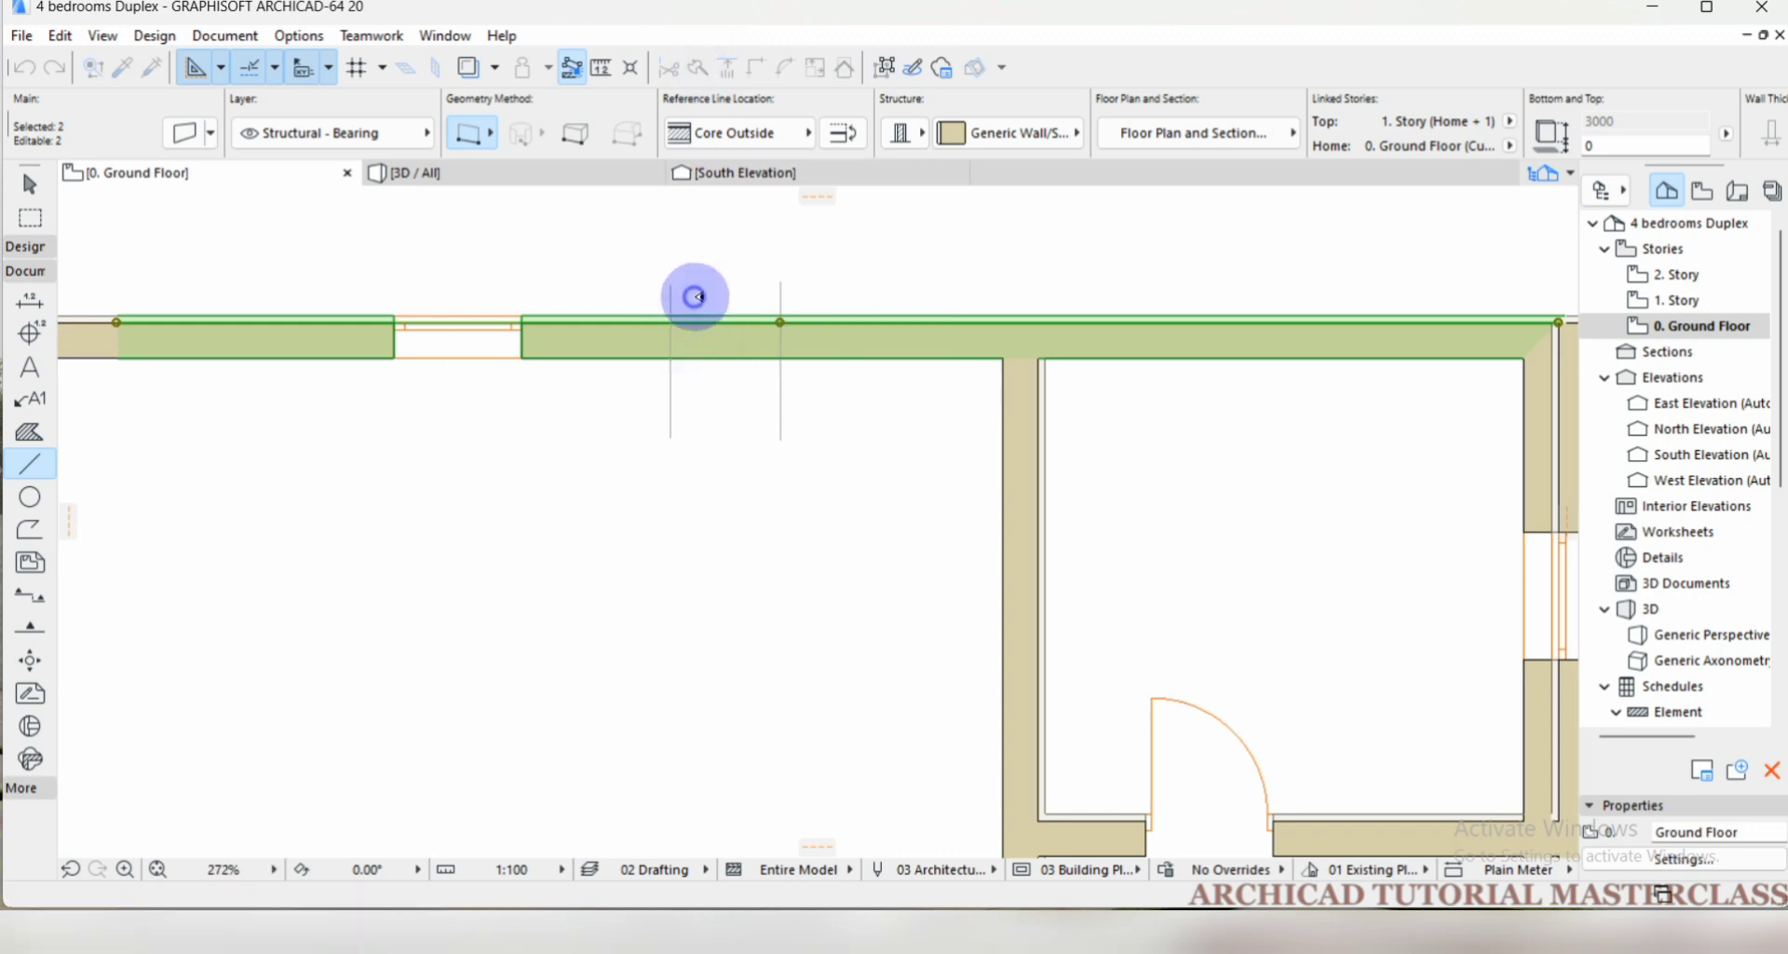
Select the wall pieces separately, including the short one between the two lines, to check the split, and clear the selection.
click(791, 399)
shift+click(816, 344)
shift+click(731, 350)
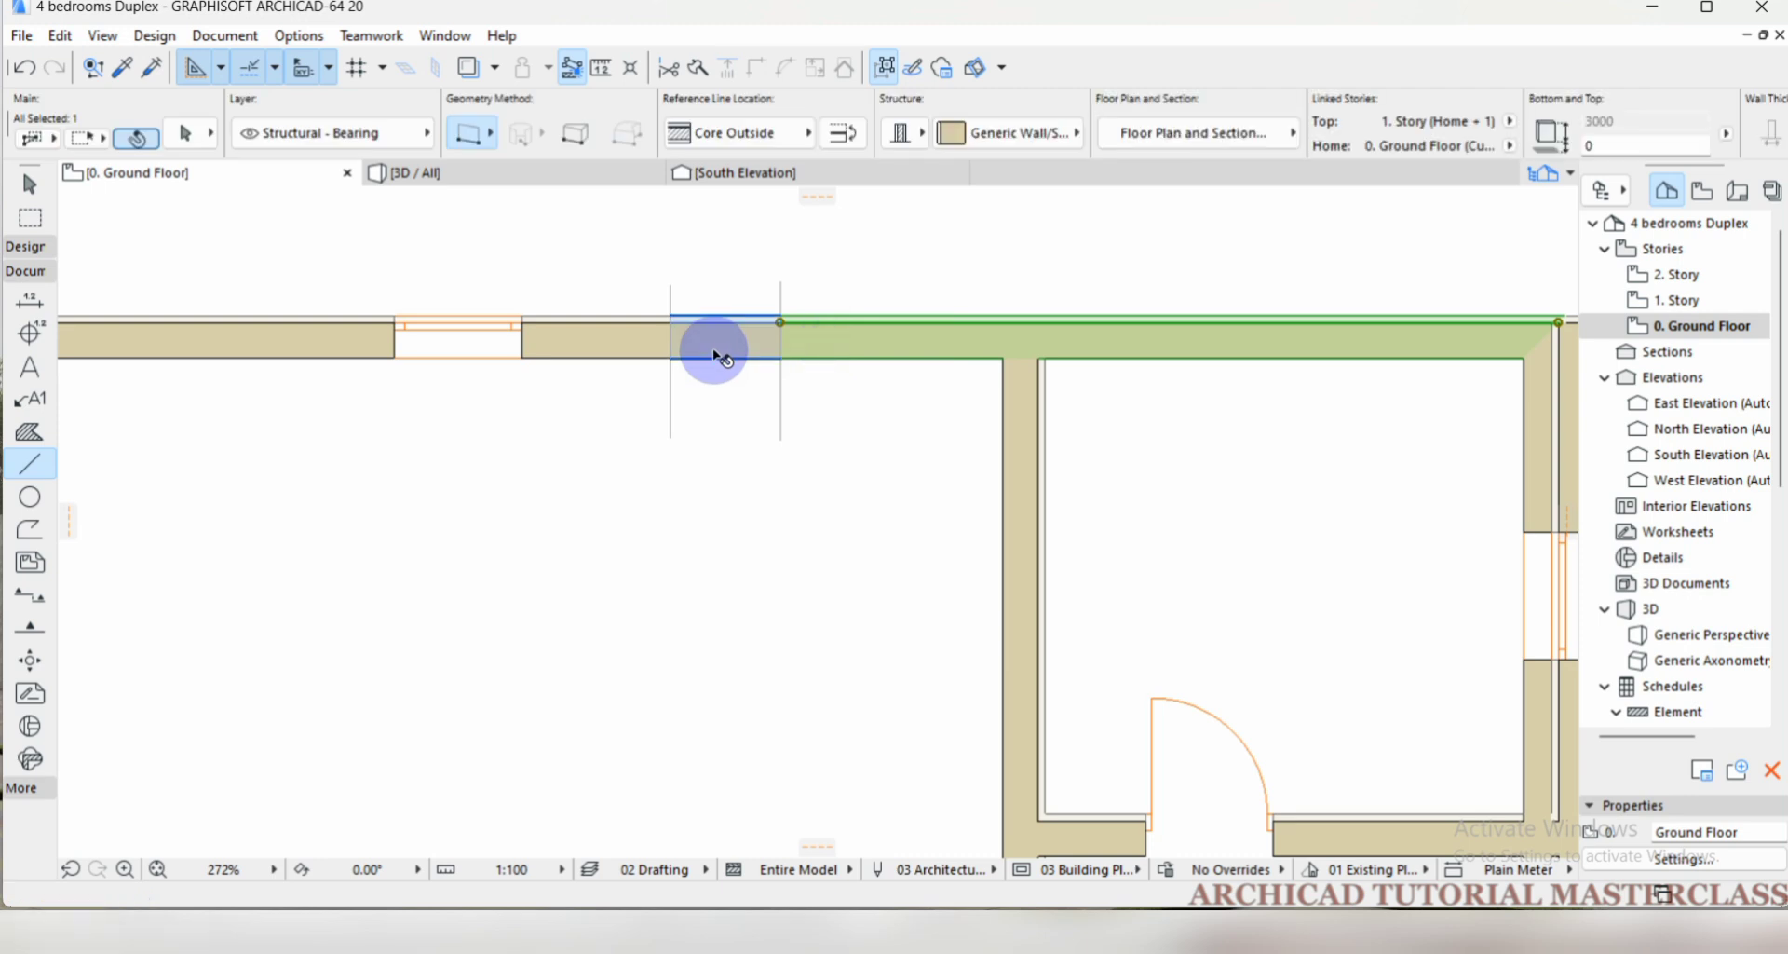
click(795, 363)
shift+click(813, 351)
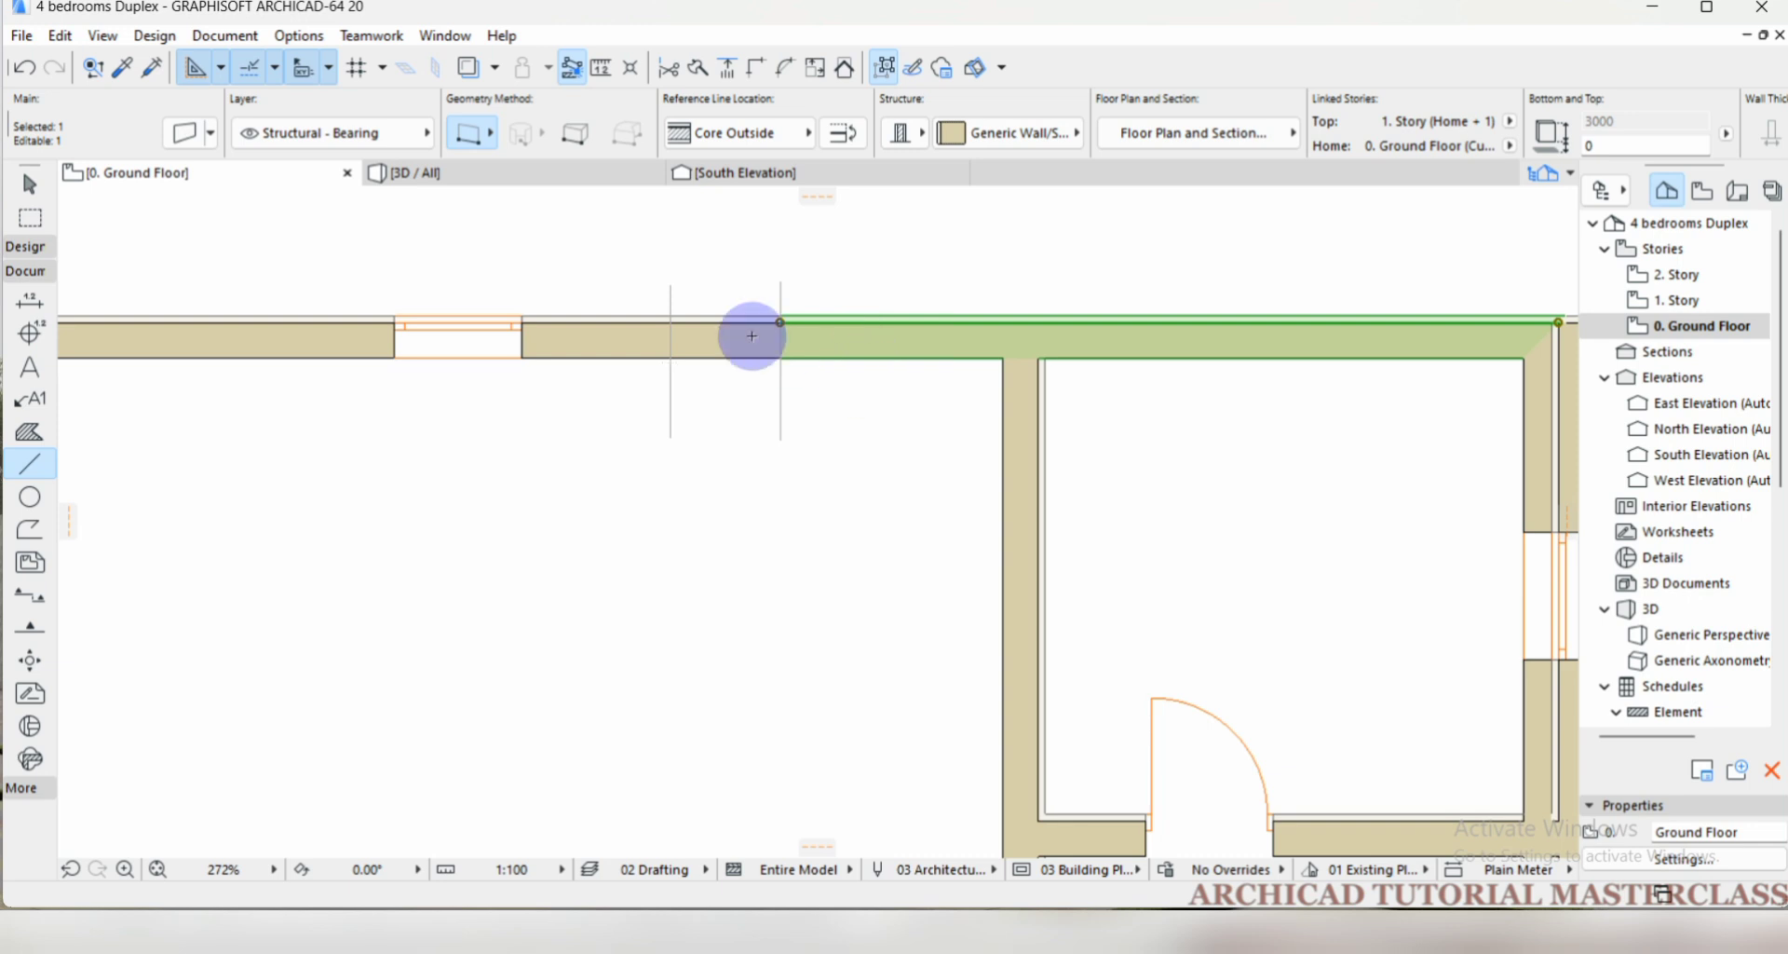
key(Escape)
shift+click(729, 353)
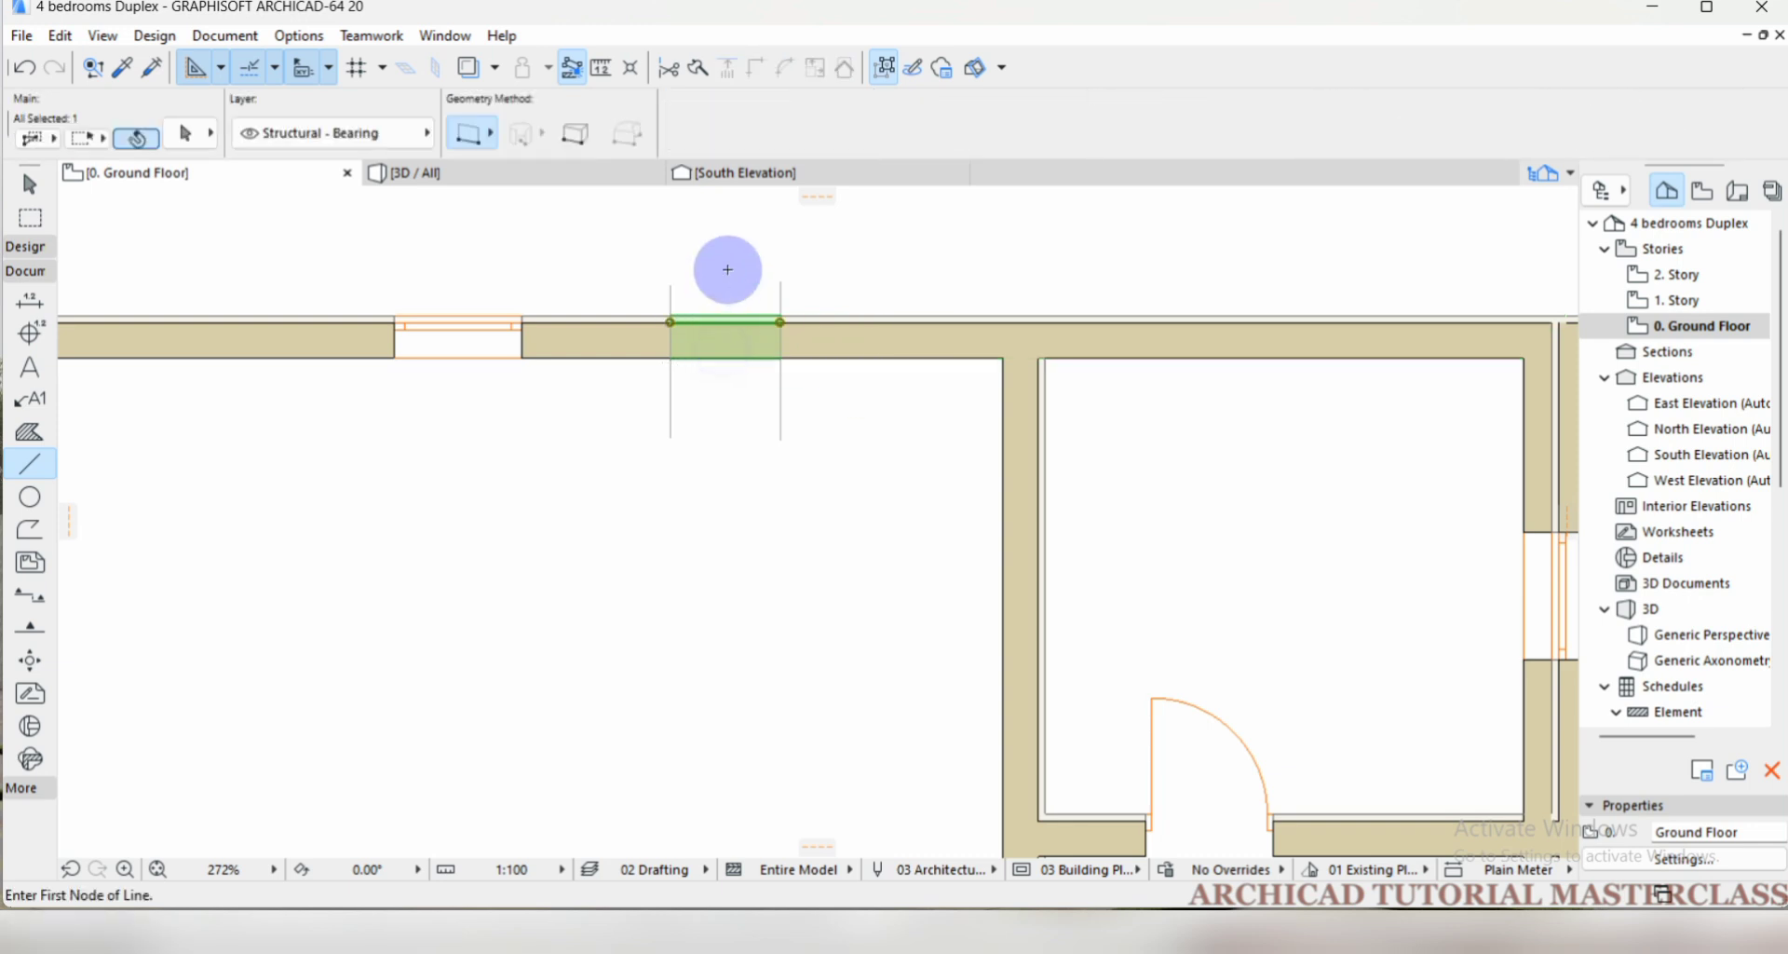
scroll(748, 382, down, 3)
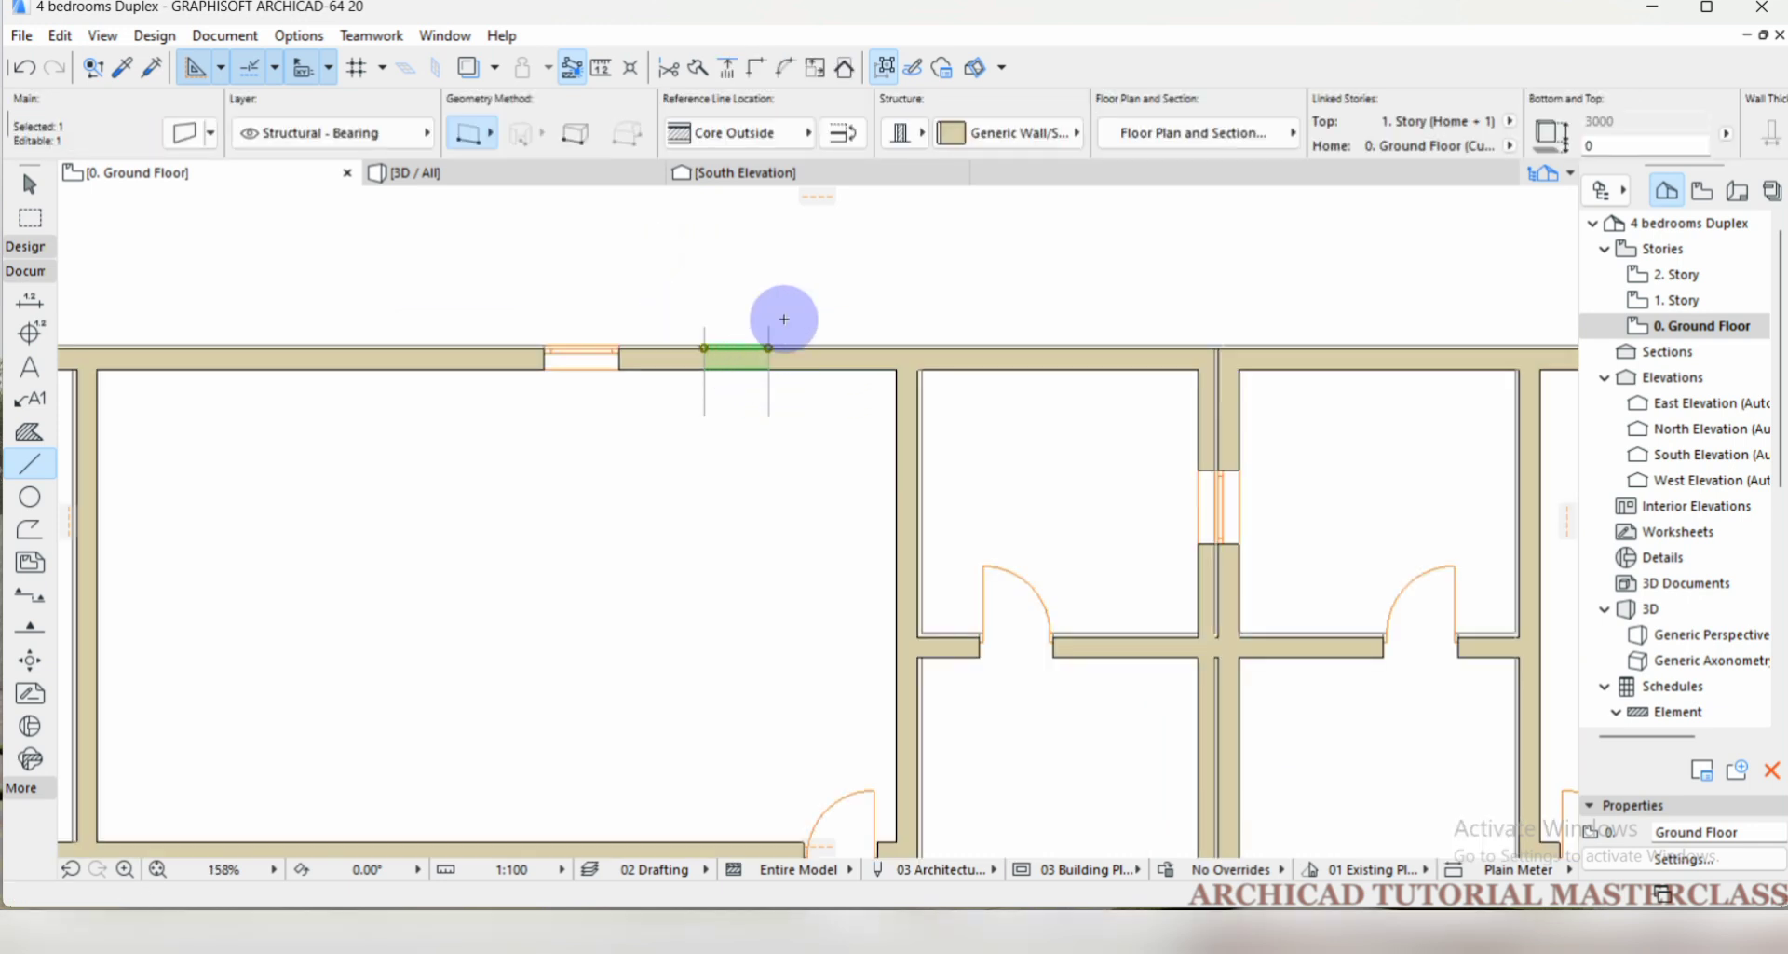
scroll(779, 218, down, 1)
scroll(652, 262, down, 1)
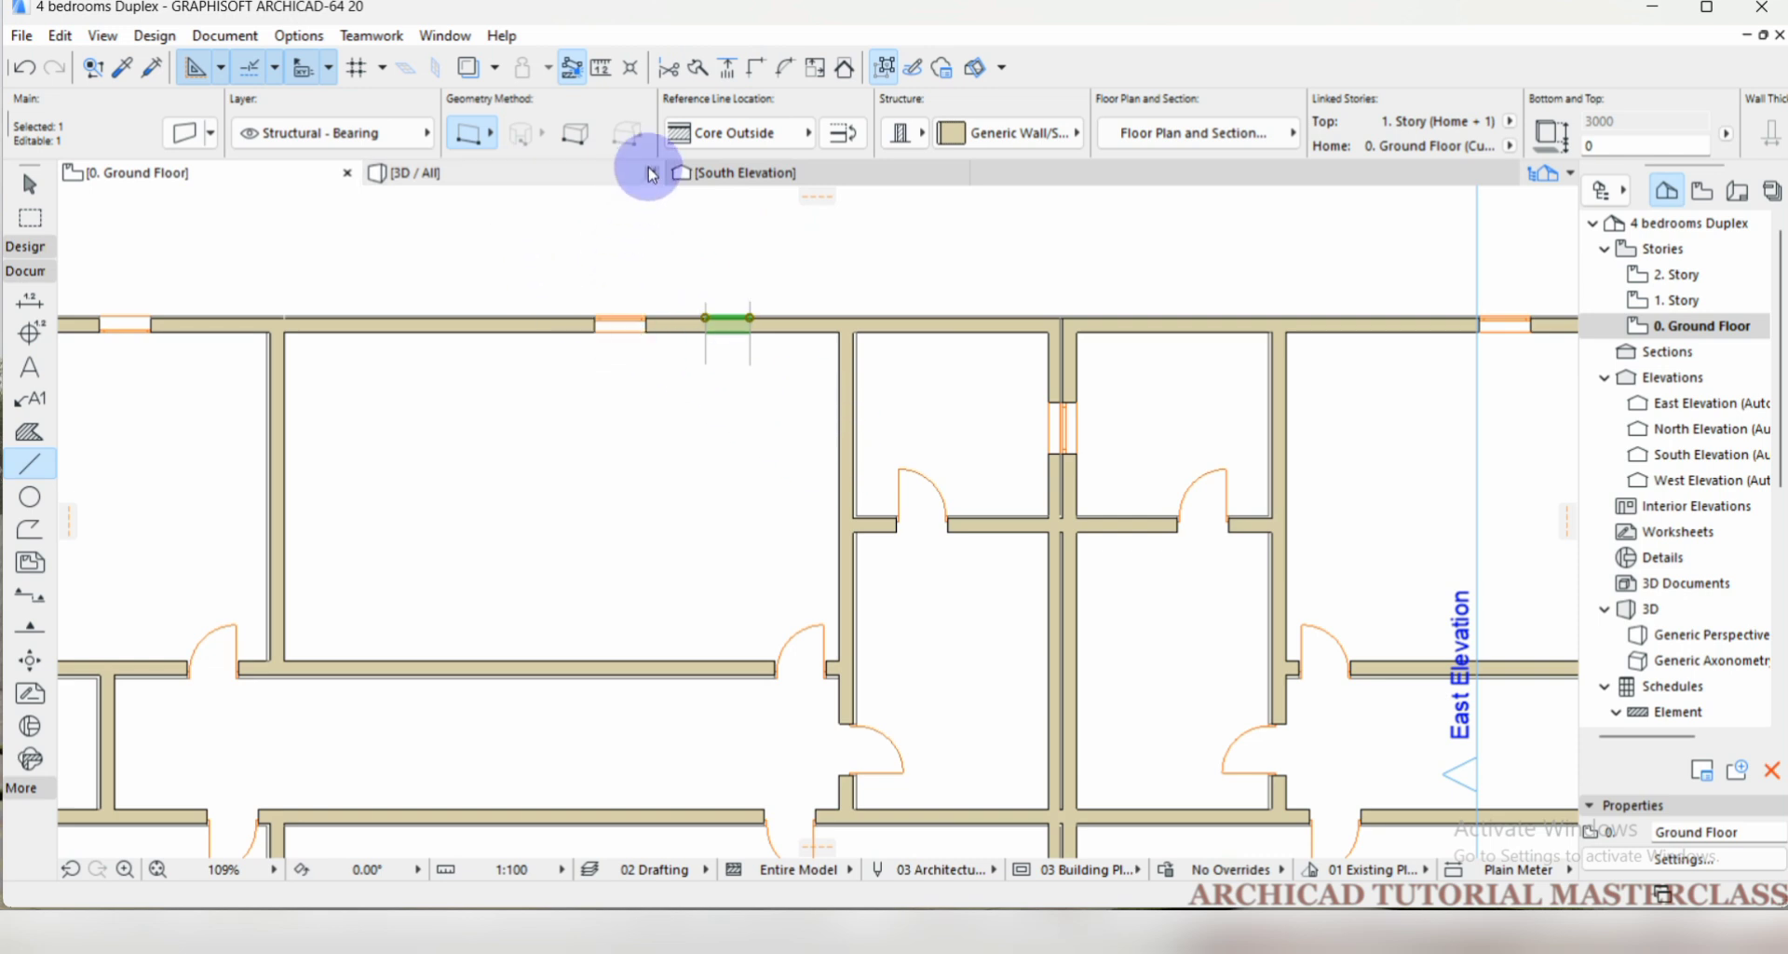
key(Escape)
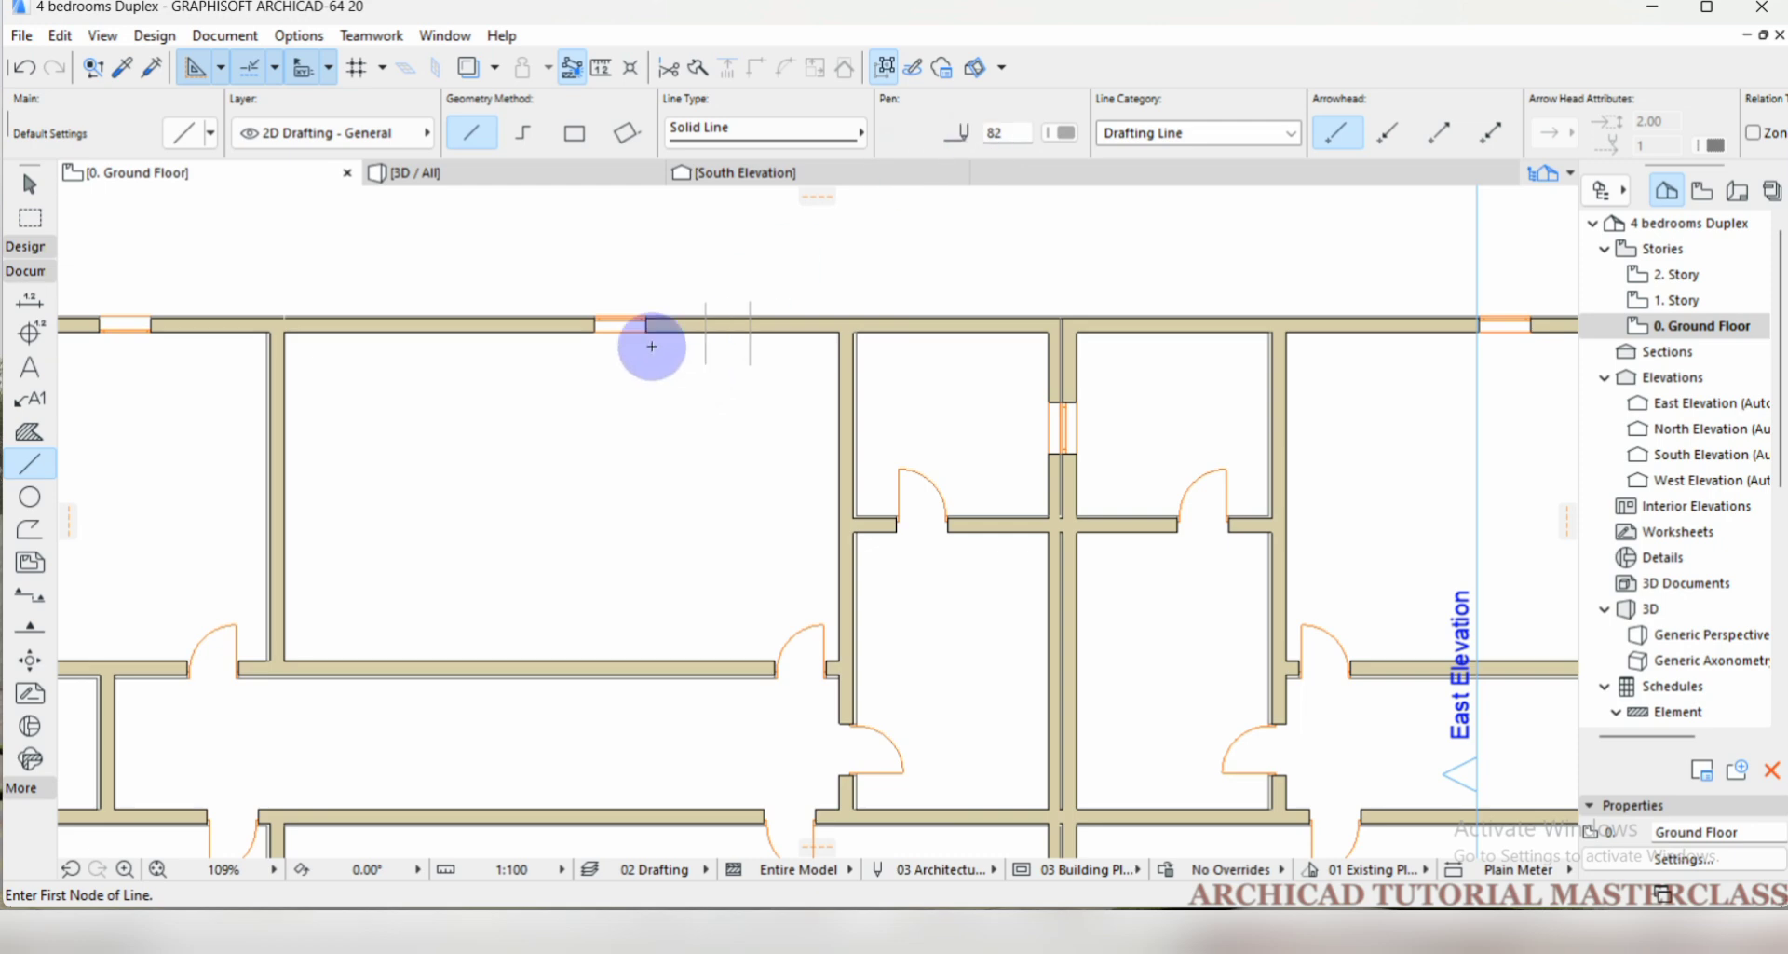
scroll(703, 199, down, 3)
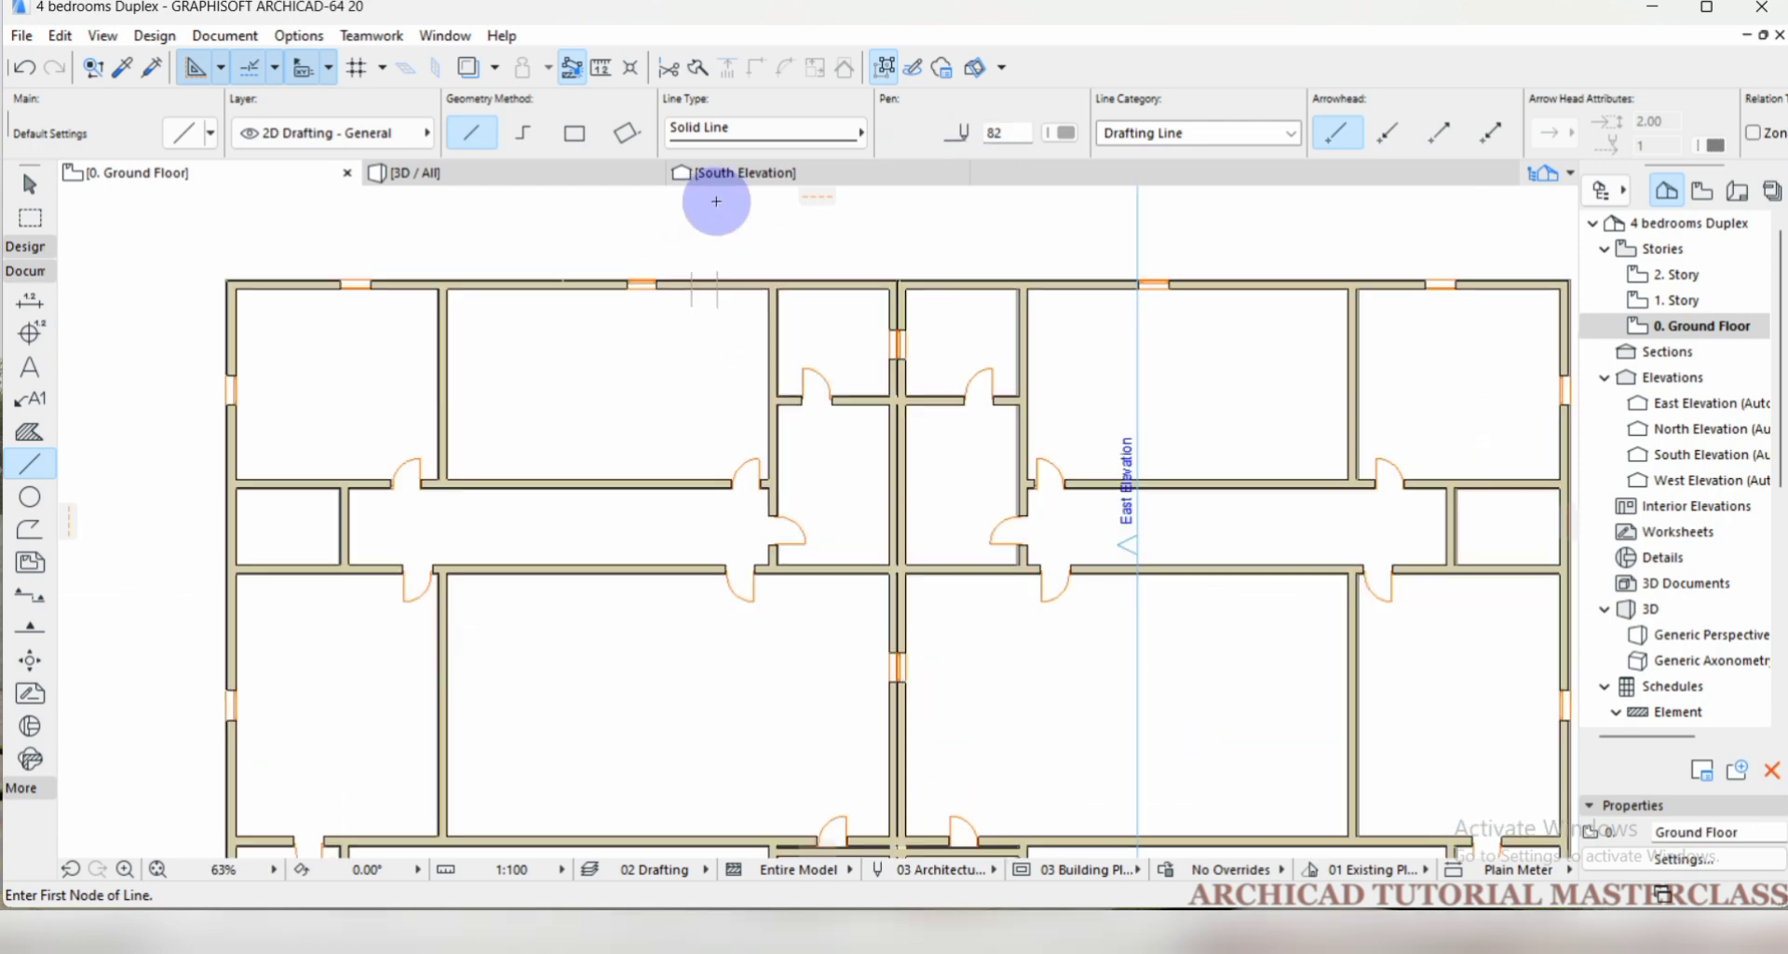
click(61, 35)
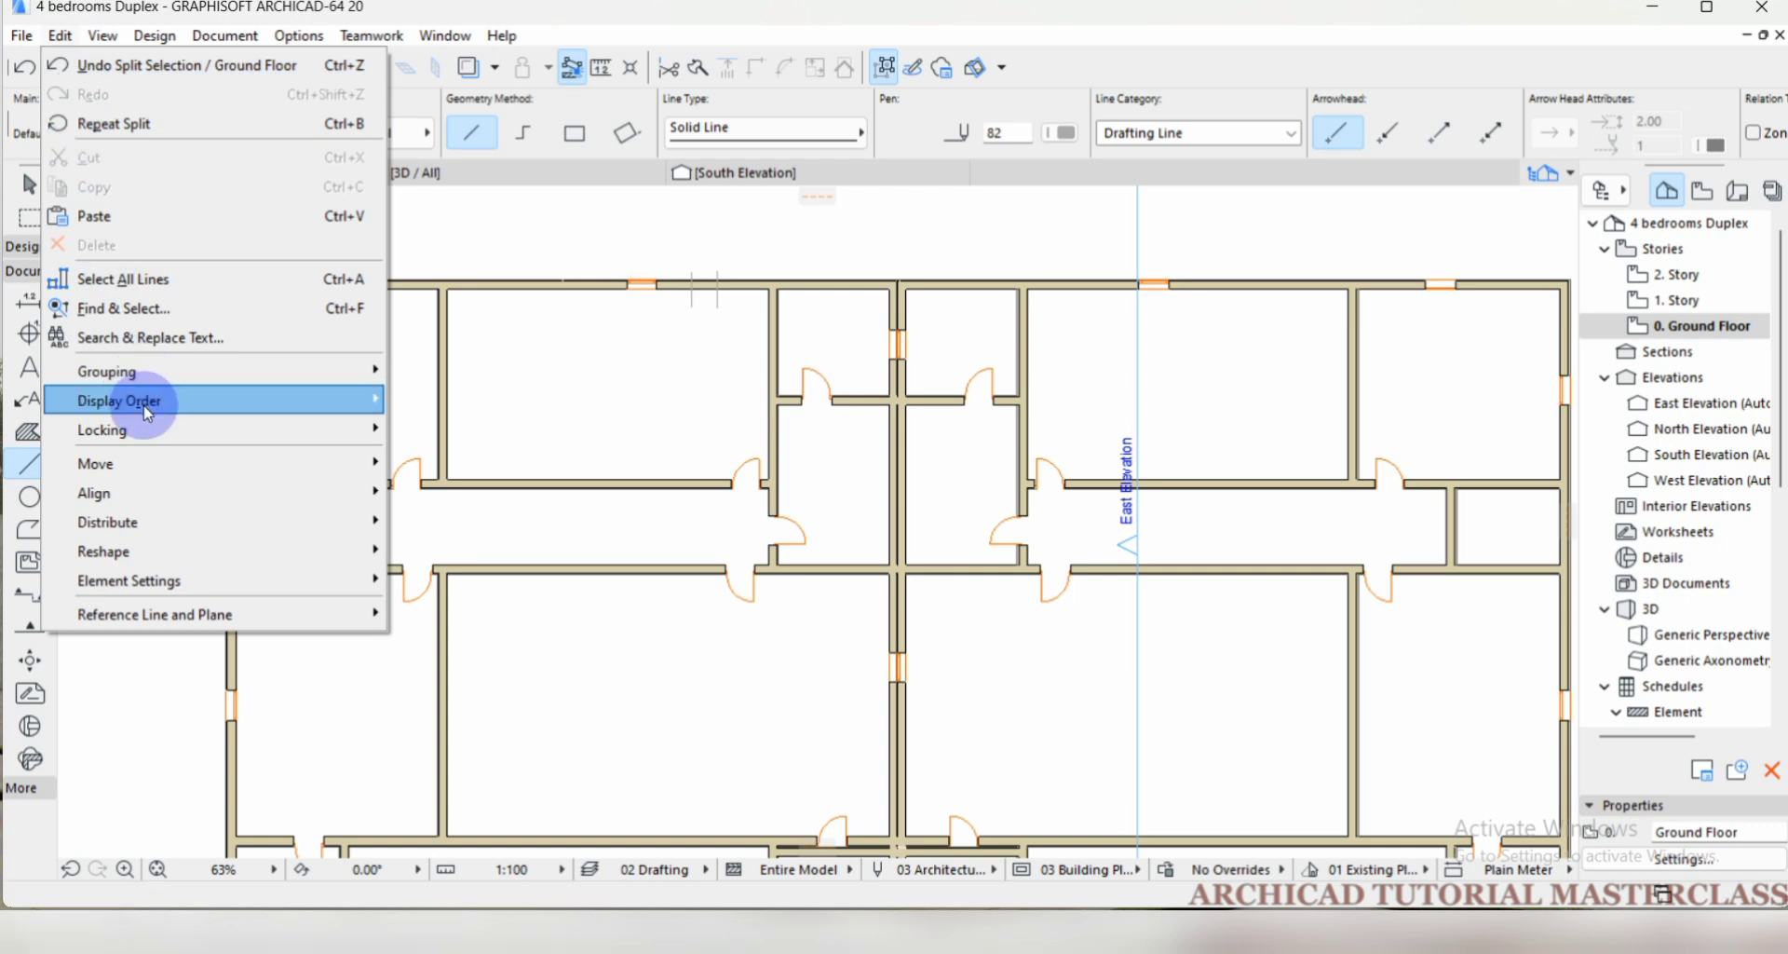
mouse_move(157, 462)
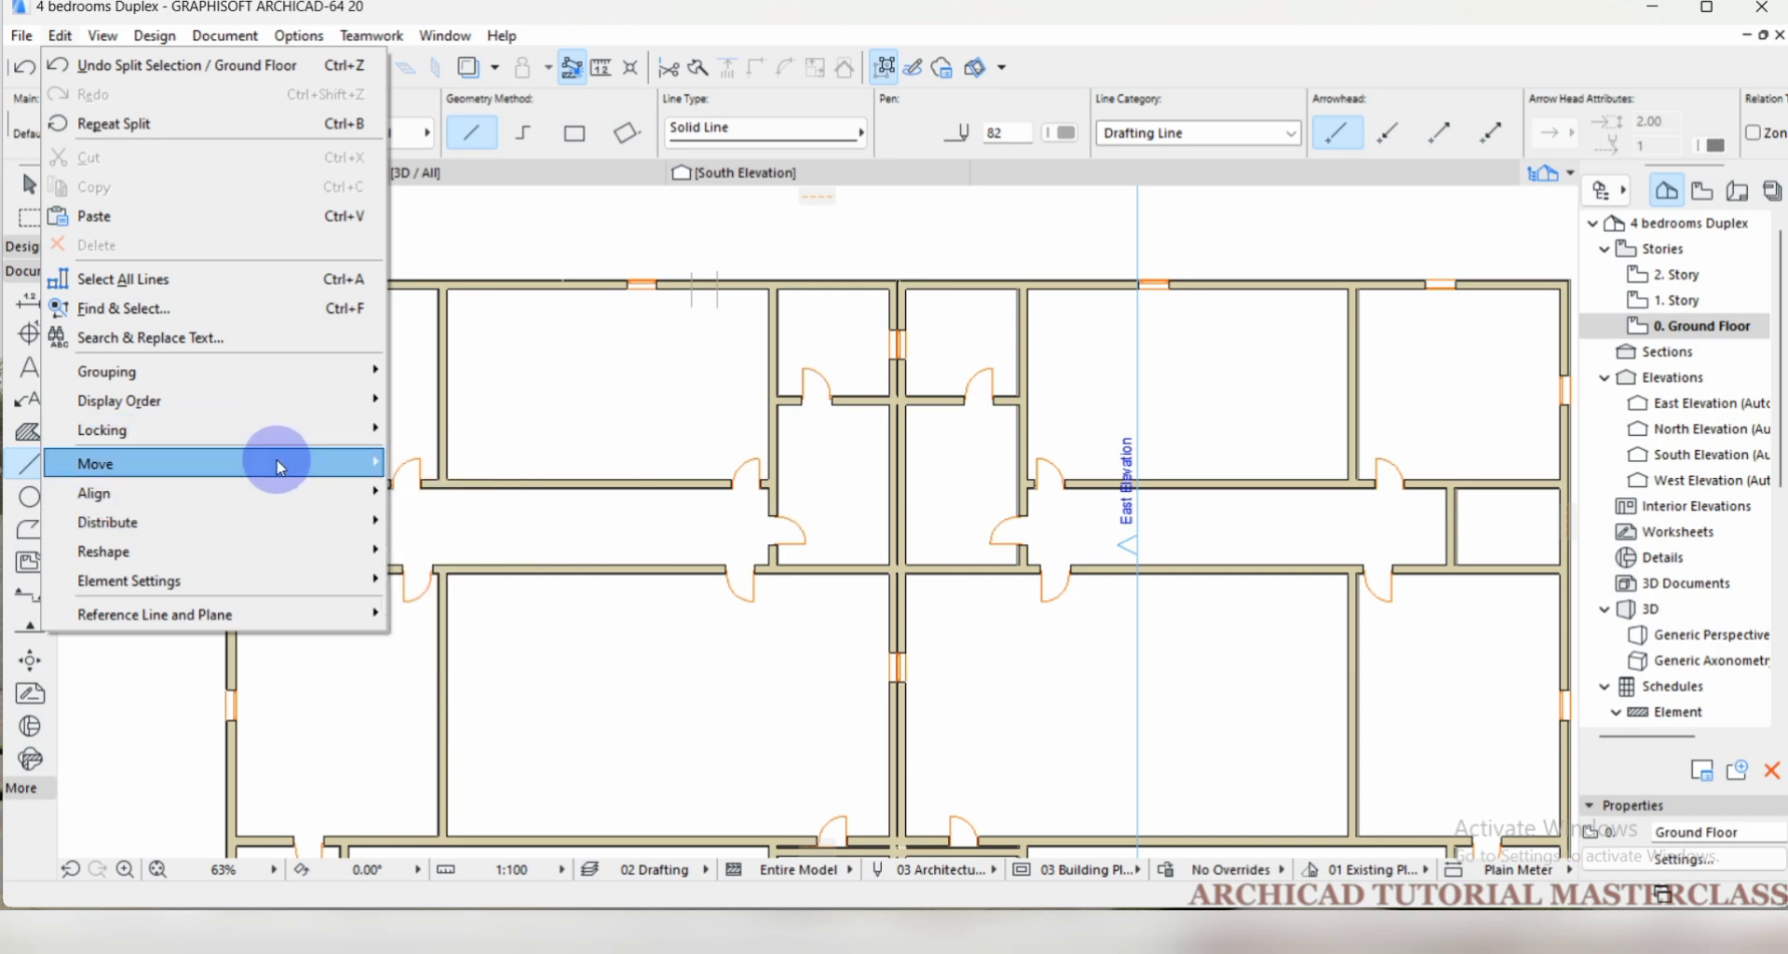
mouse_move(271, 461)
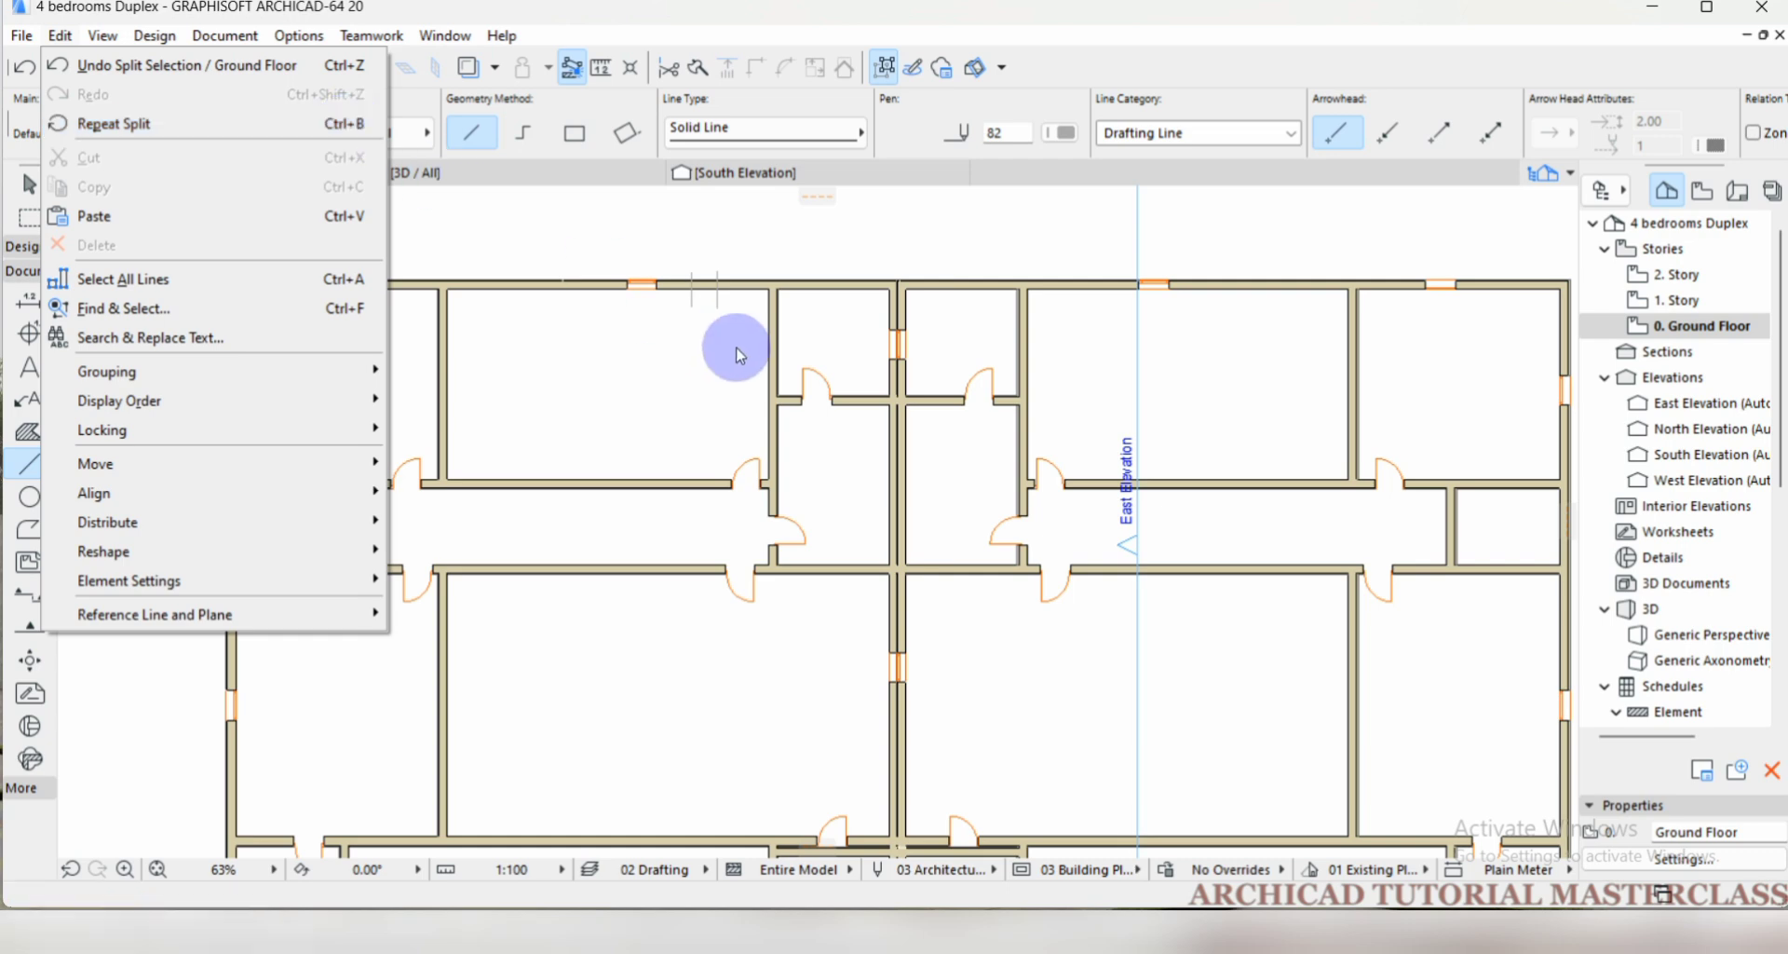
click(896, 240)
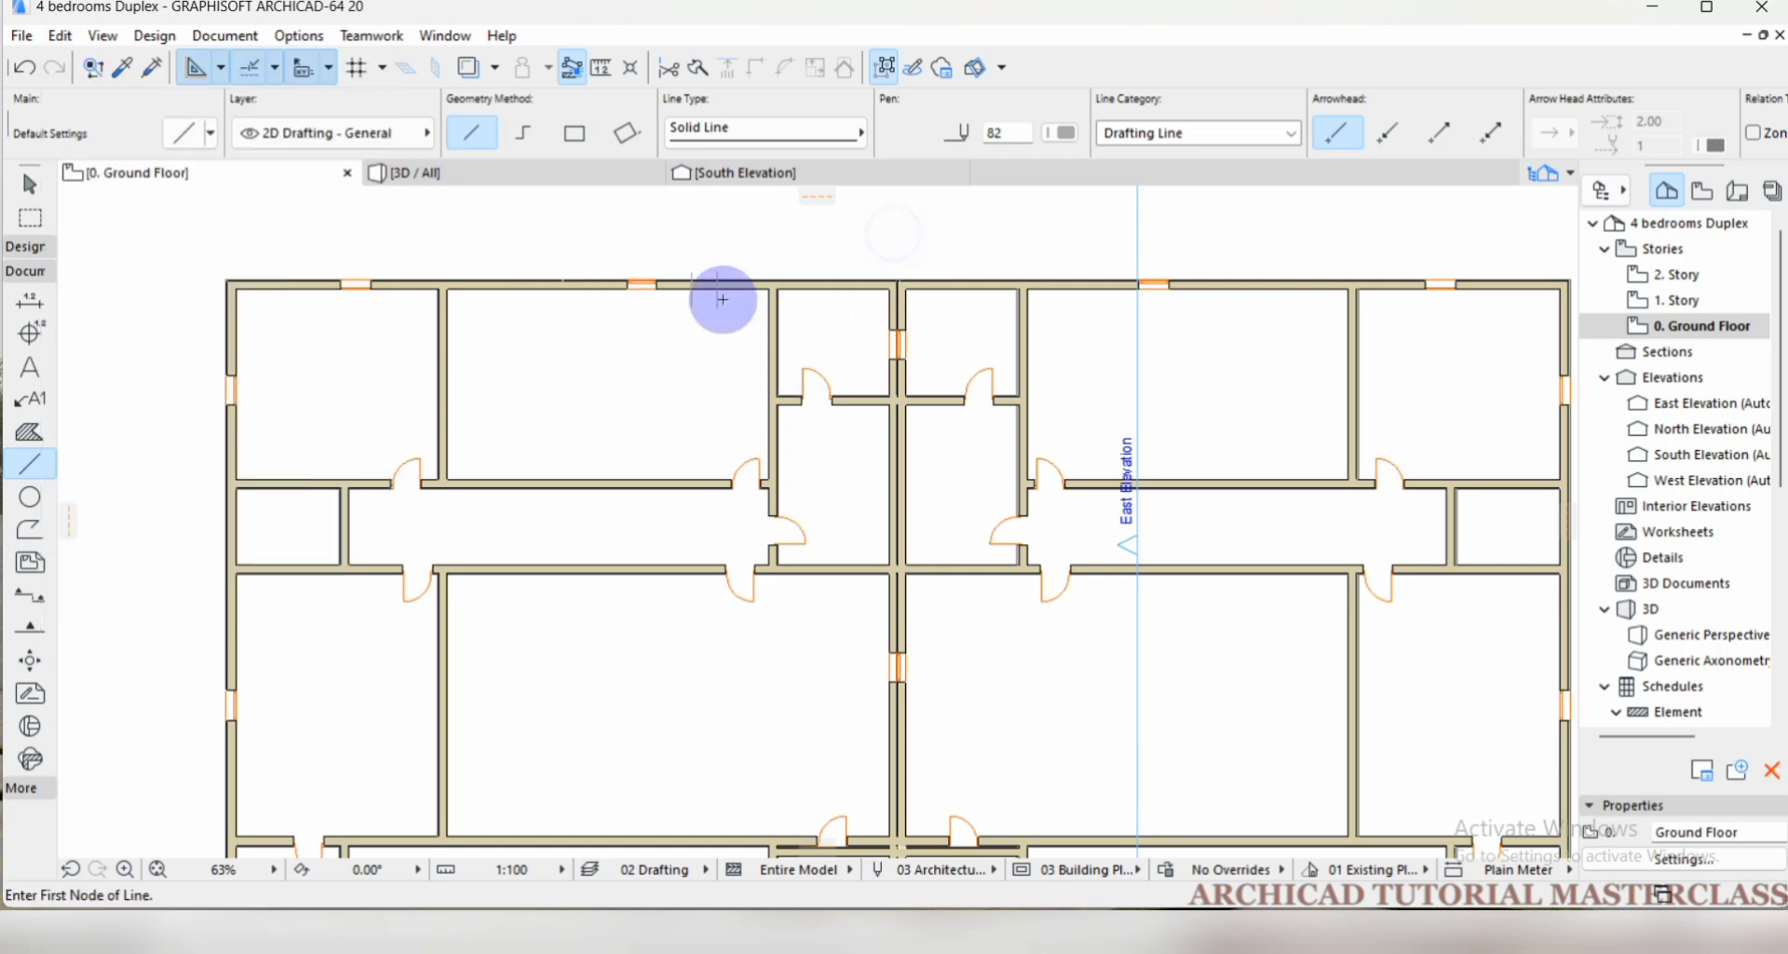